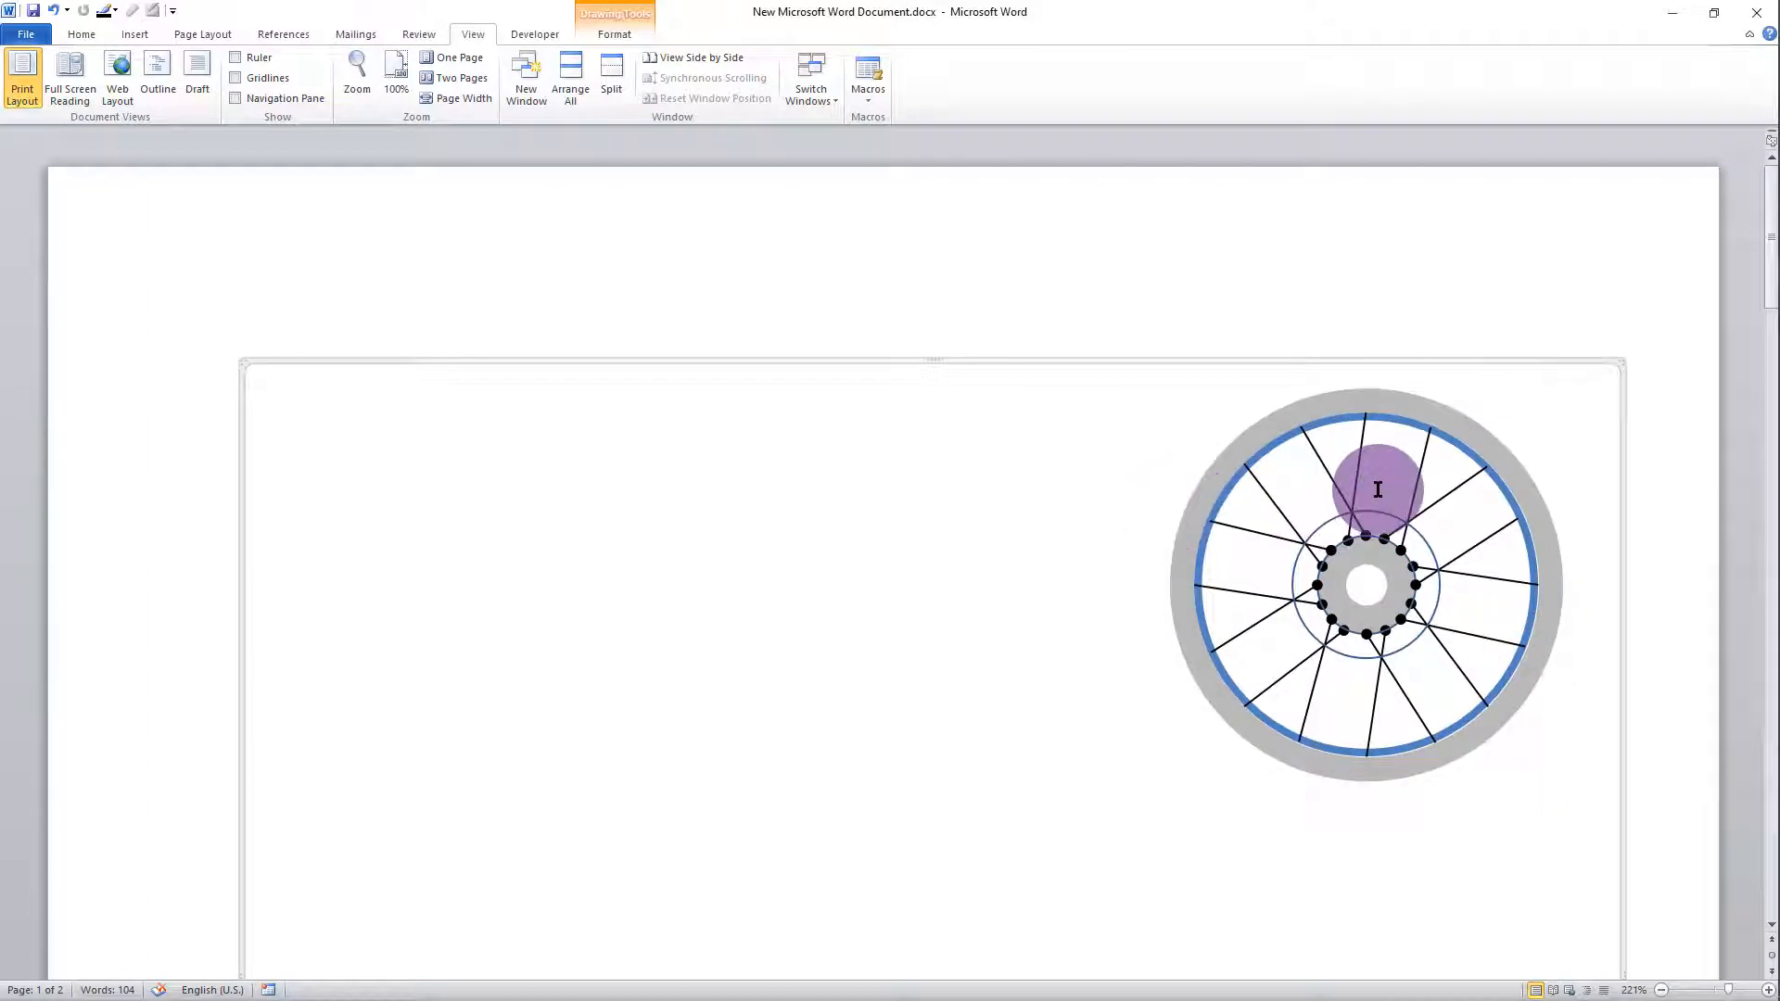
- Insert a donut shape in the blank area beside the finished wheel and enlarge it proportionally
left_click(126, 33)
left_click(277, 90)
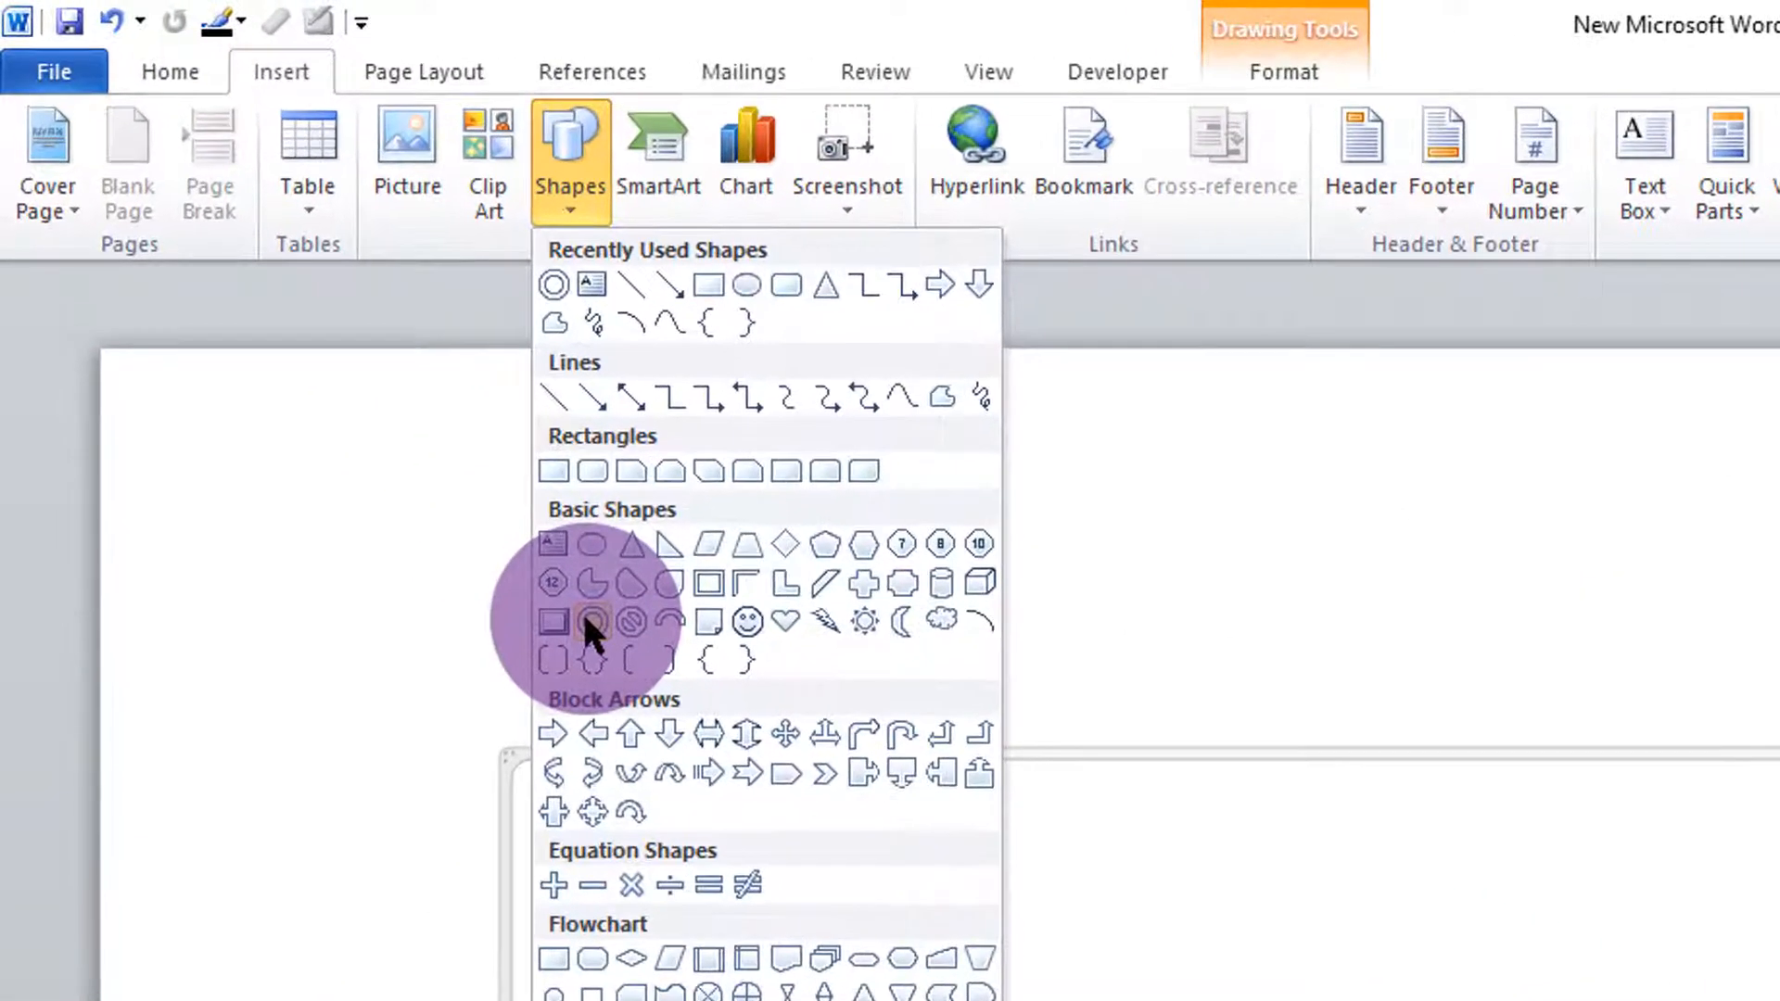
left_click(520, 551)
left_click(1178, 987)
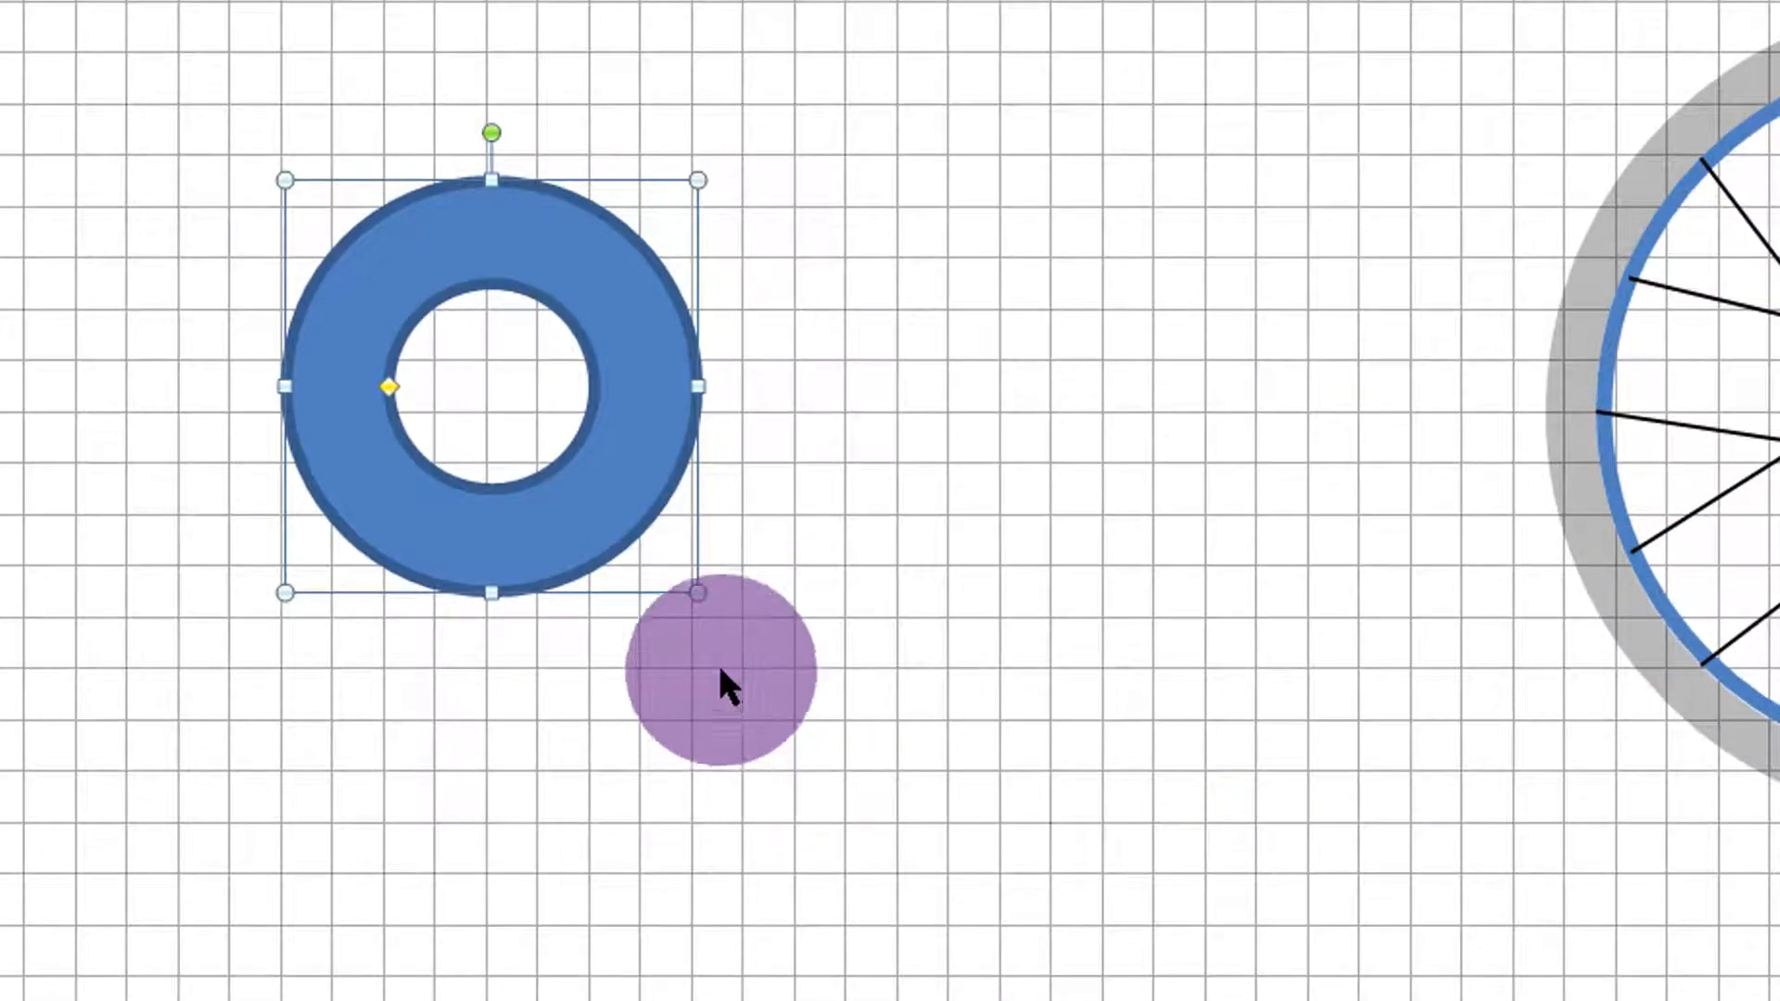
left_click_drag(702, 601, 1297, 955)
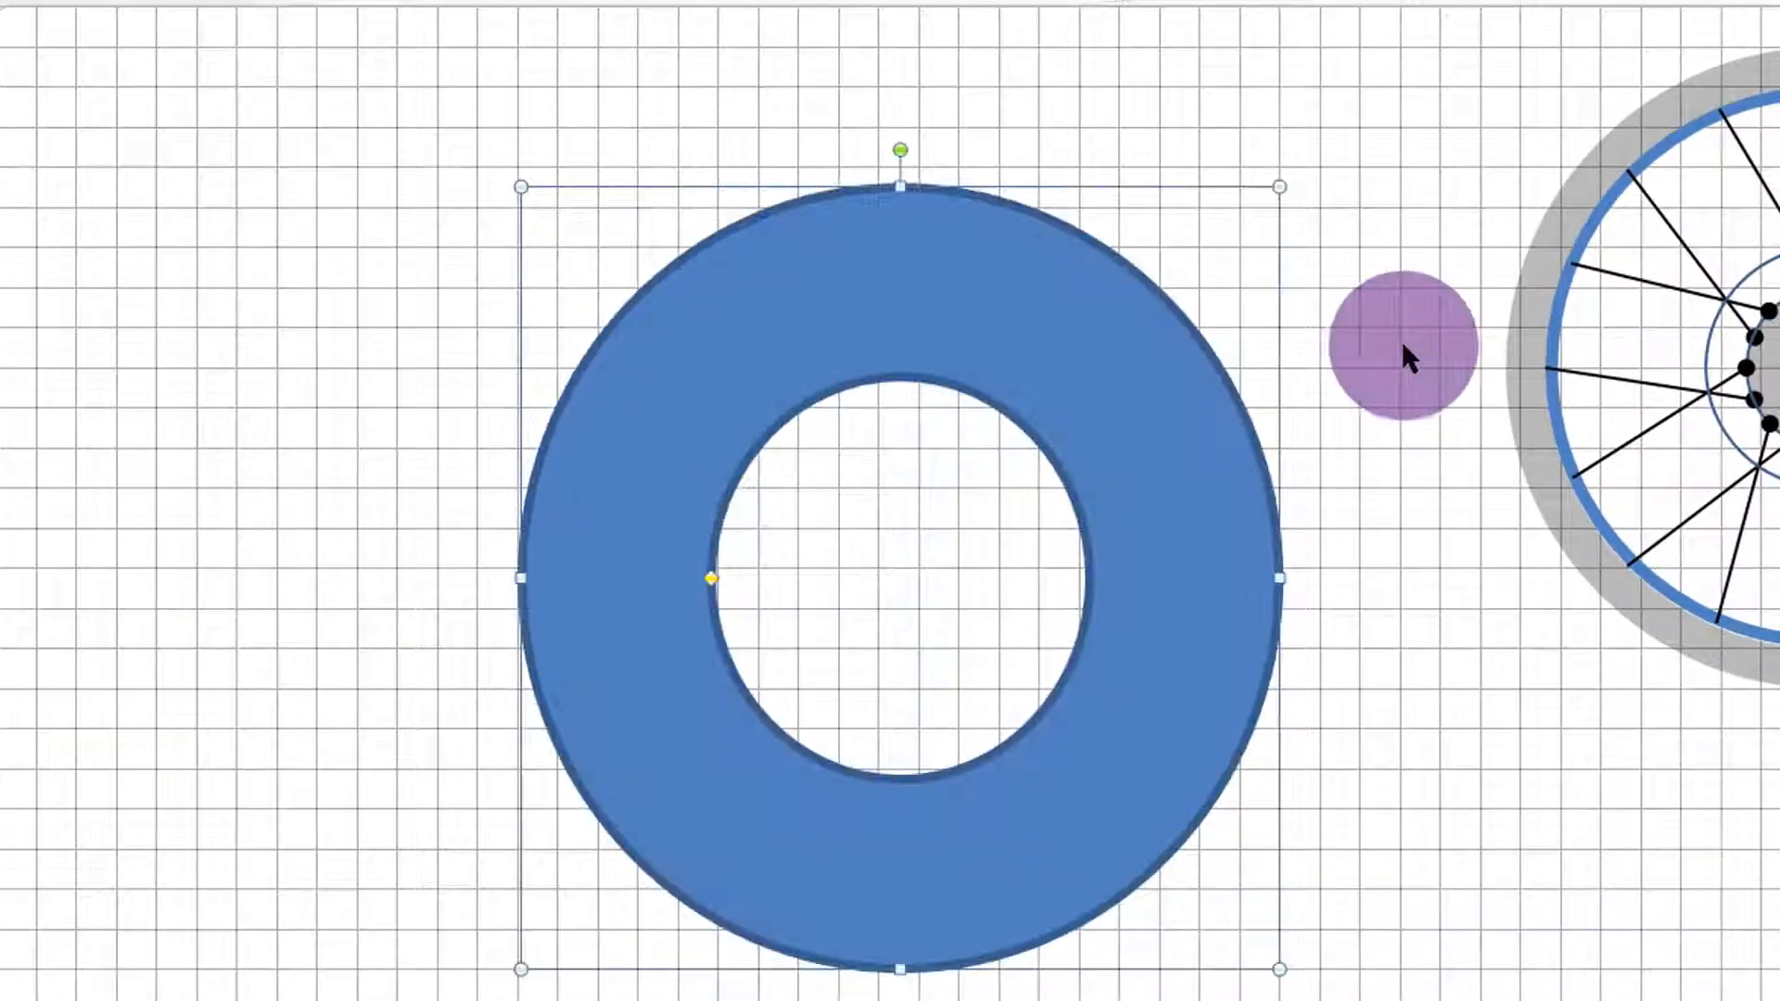
- Fit the donut to 20 by 20 grid squares and thin its band to about one grid square
scroll(1397, 341, "down", 3)
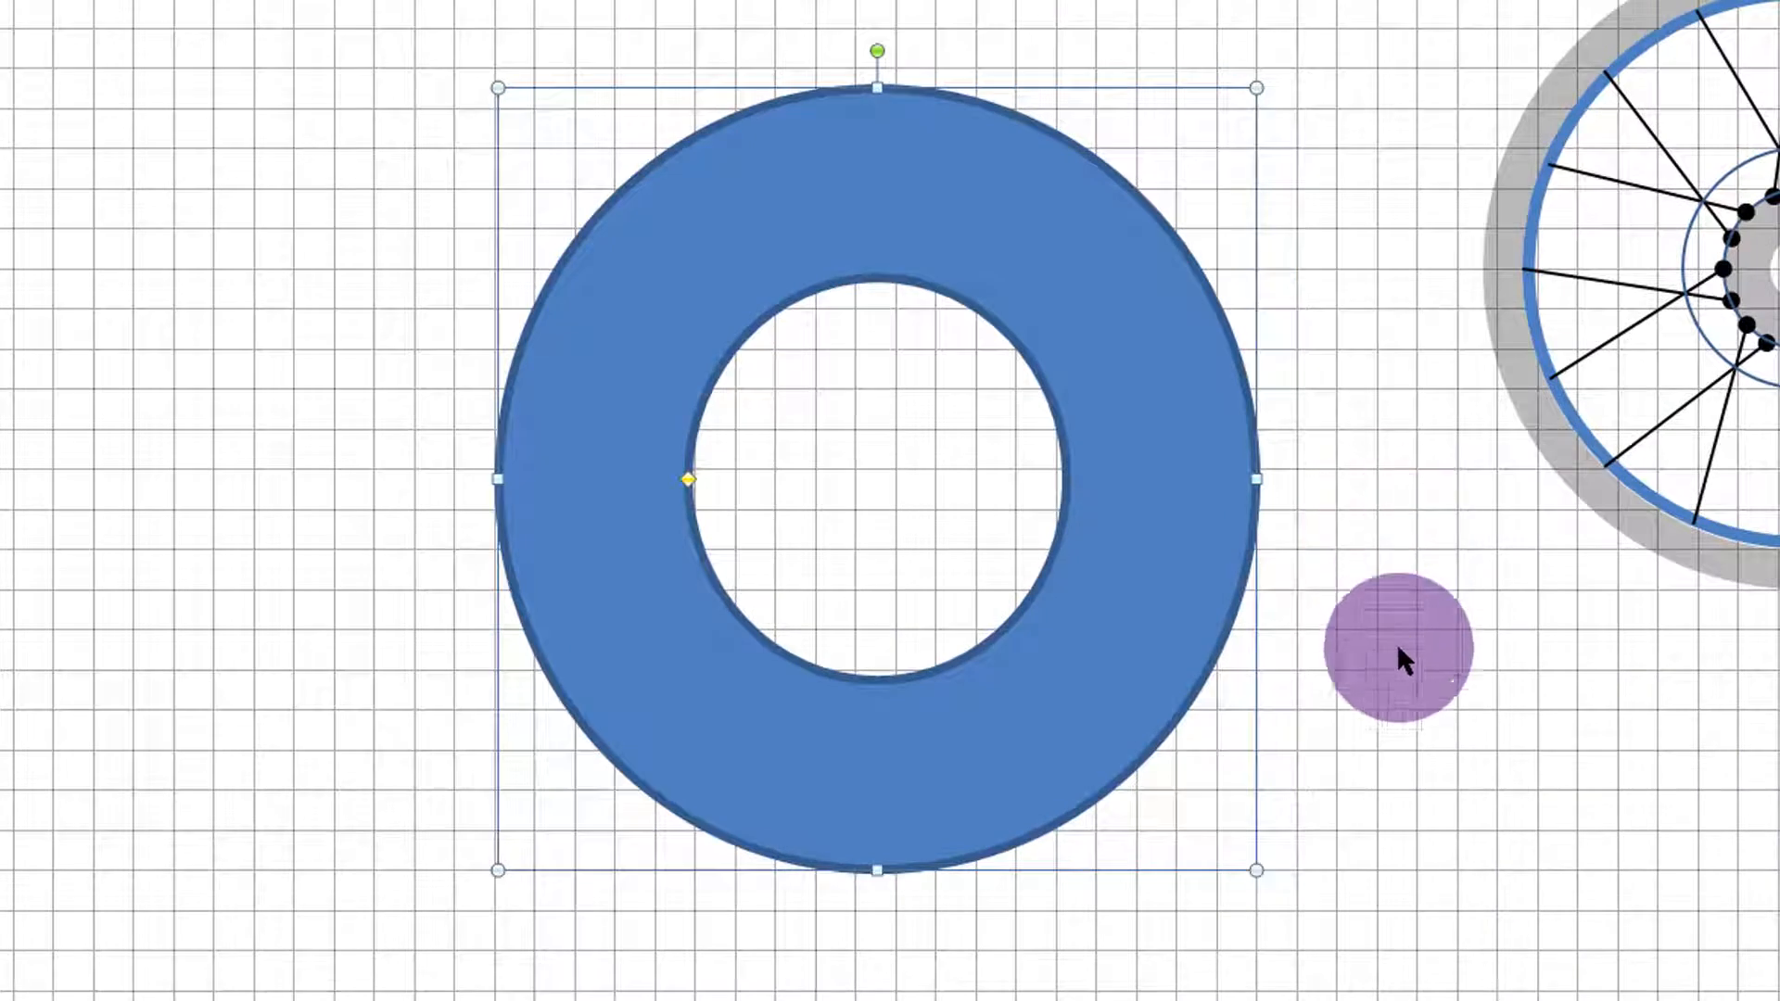
left_click_drag(1258, 476, 1296, 478)
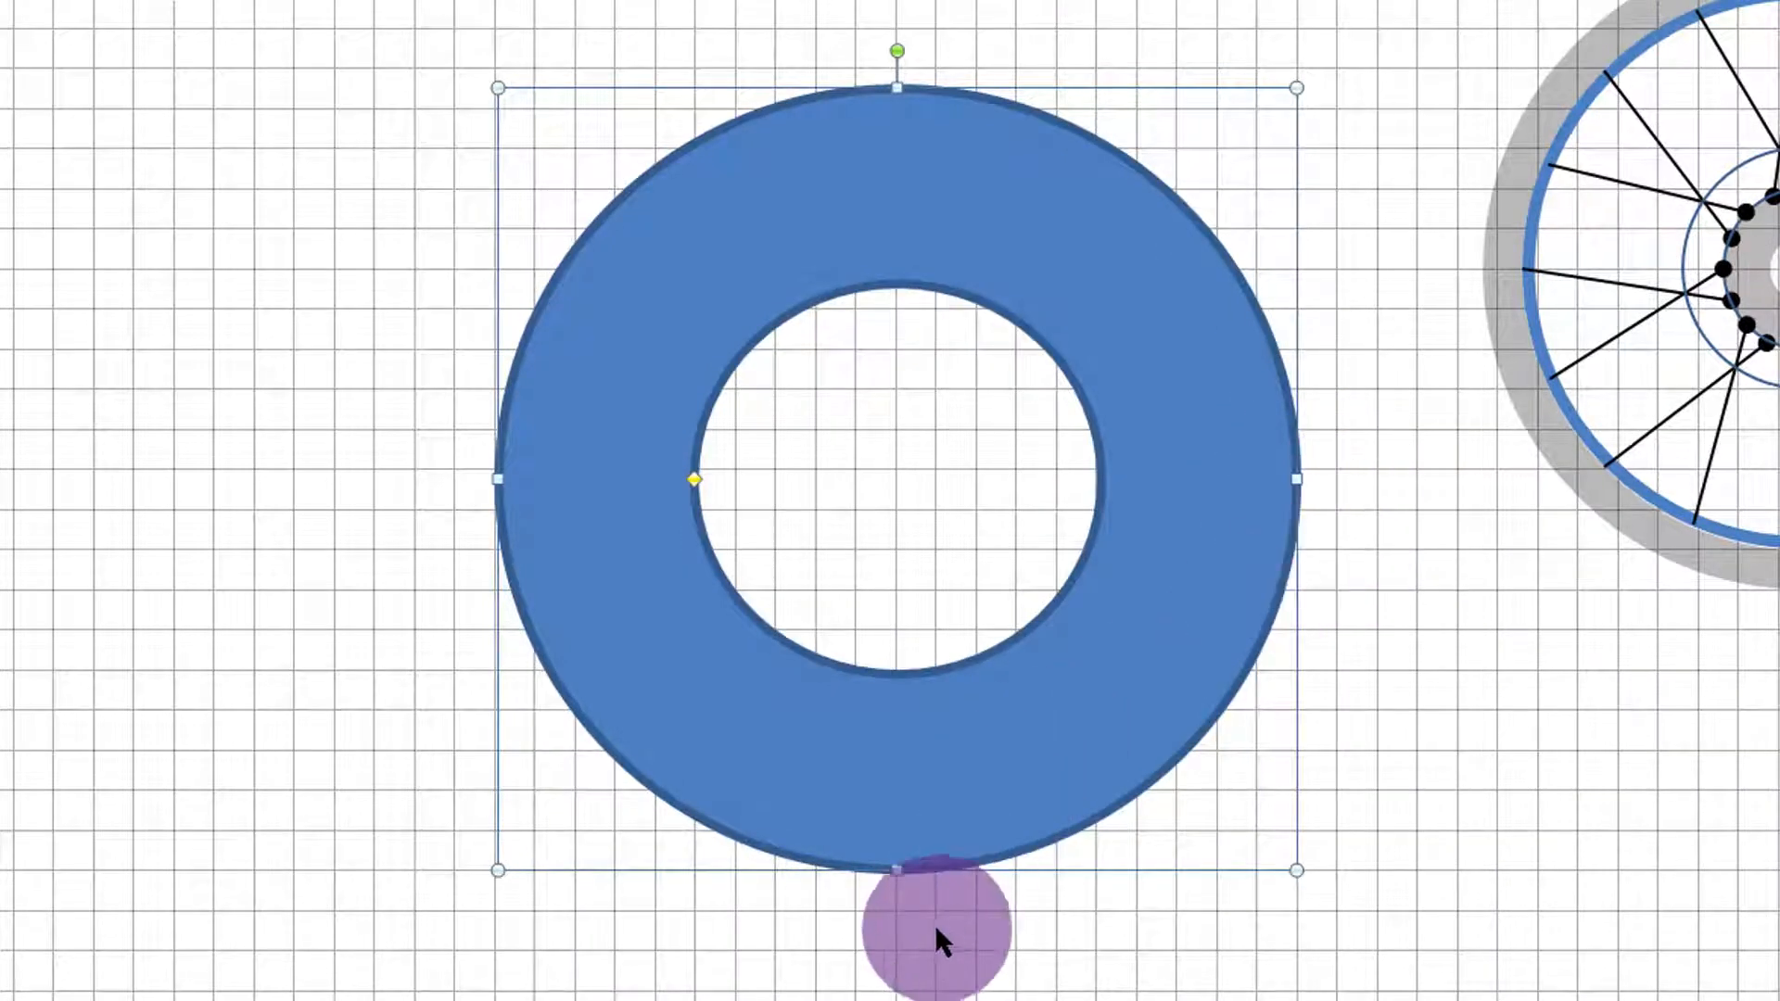
left_click_drag(900, 874, 898, 908)
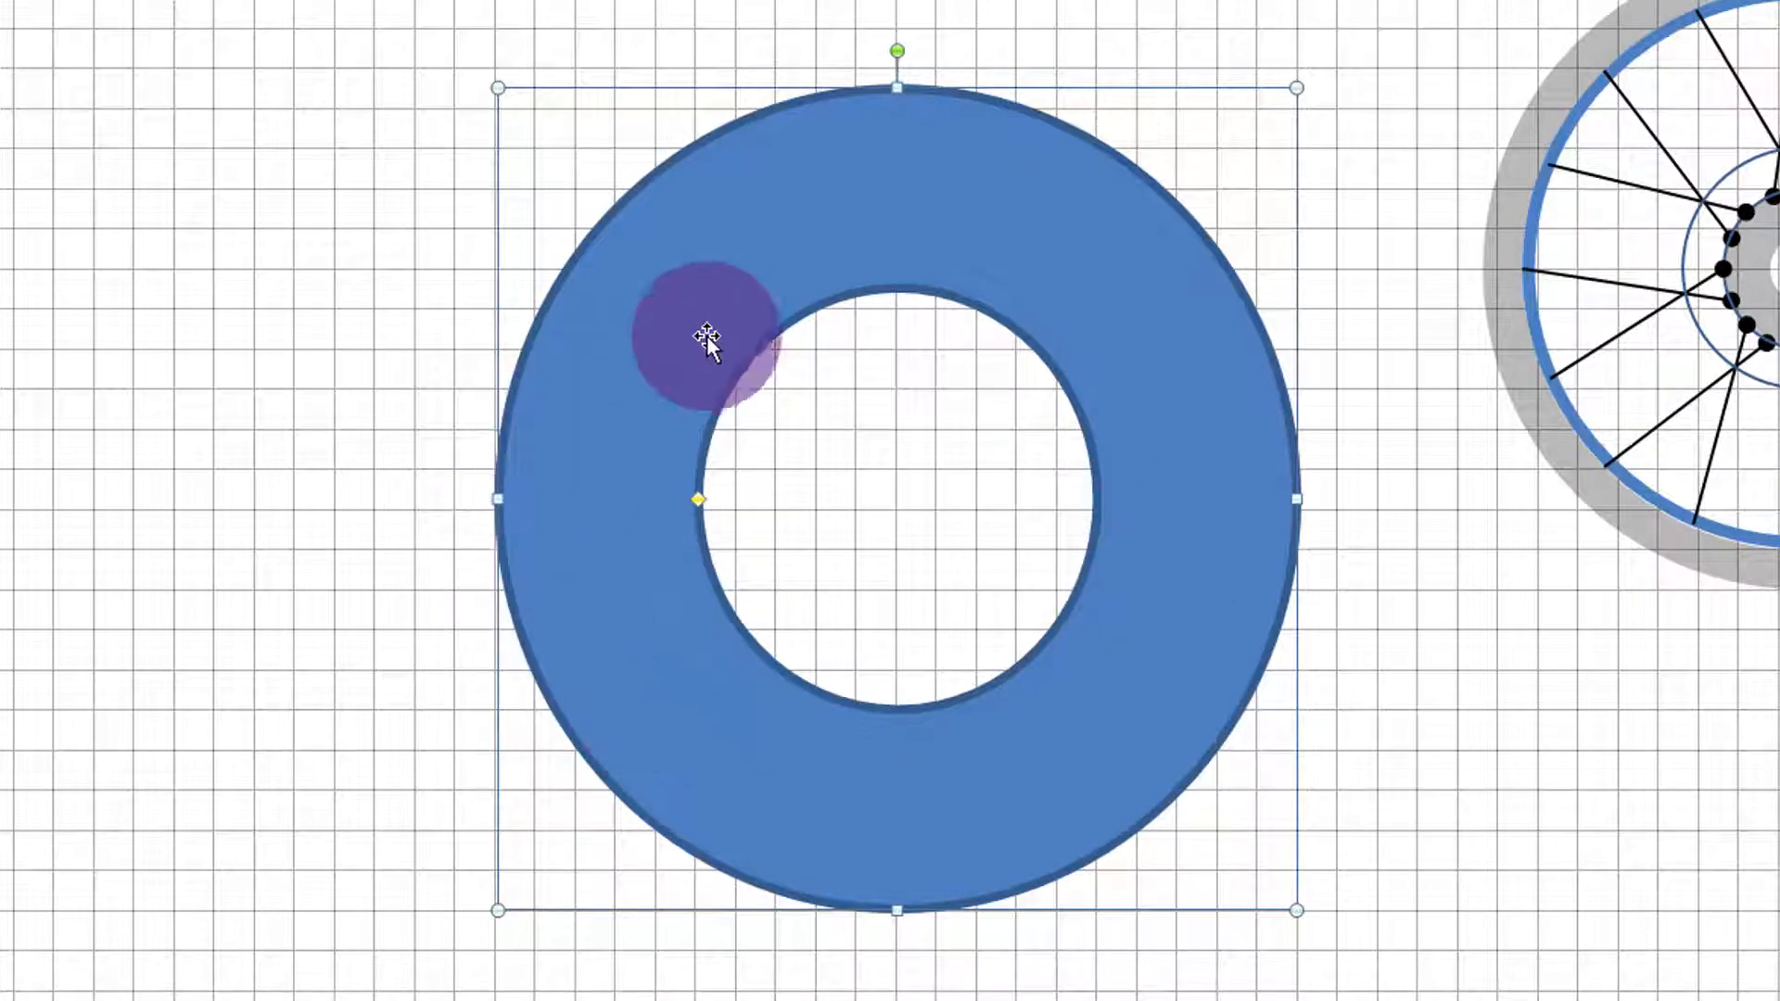
left_click_drag(897, 88, 898, 107)
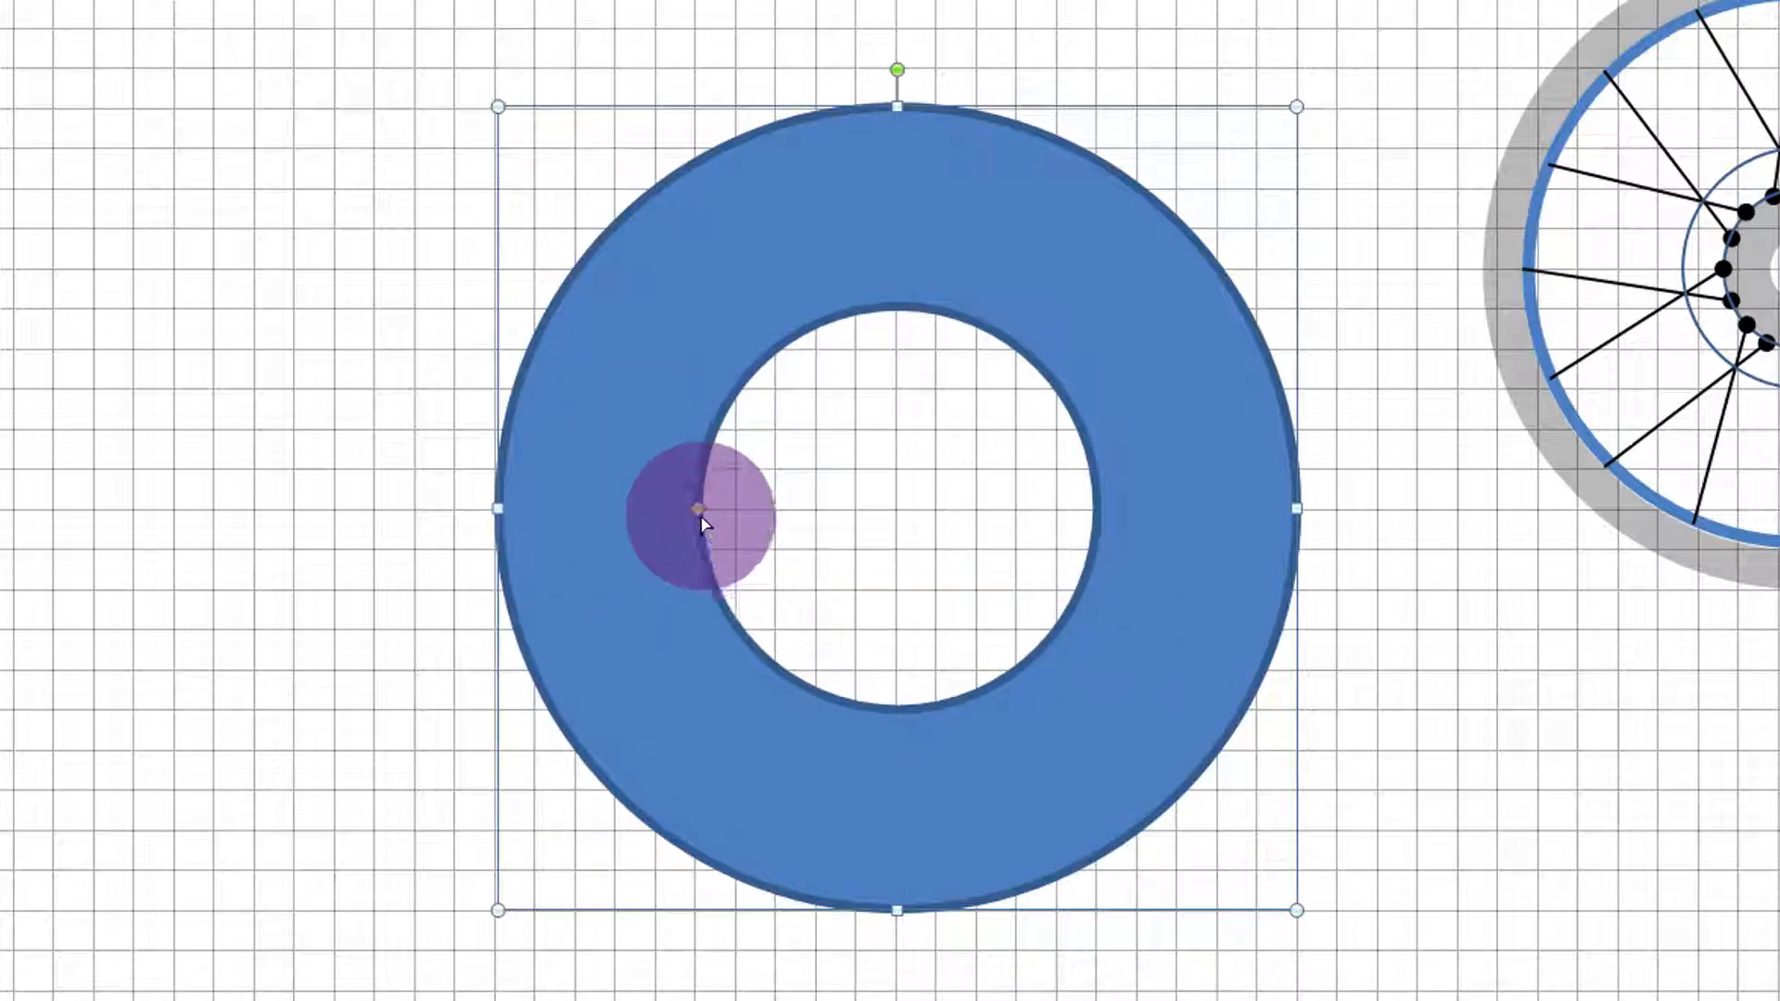
left_click_drag(698, 511, 542, 496)
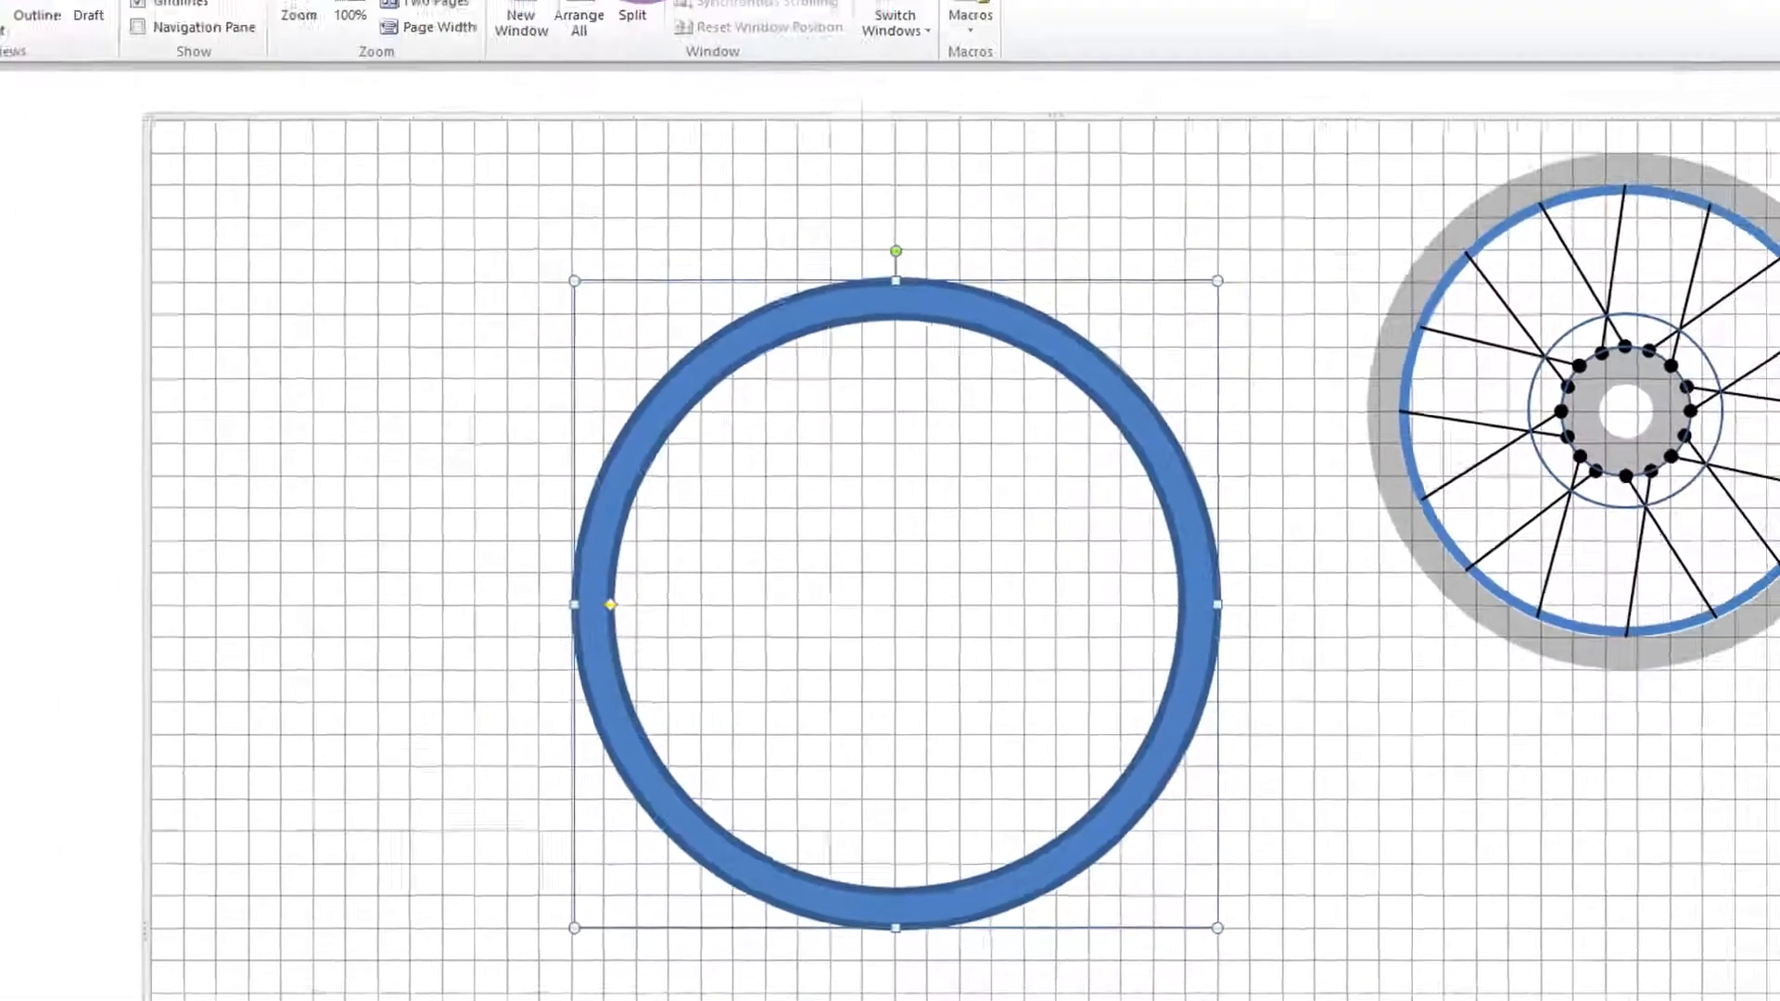
- Fill the ring with the darkest gray below white in the theme colors and remove its outline
left_click(655, 16)
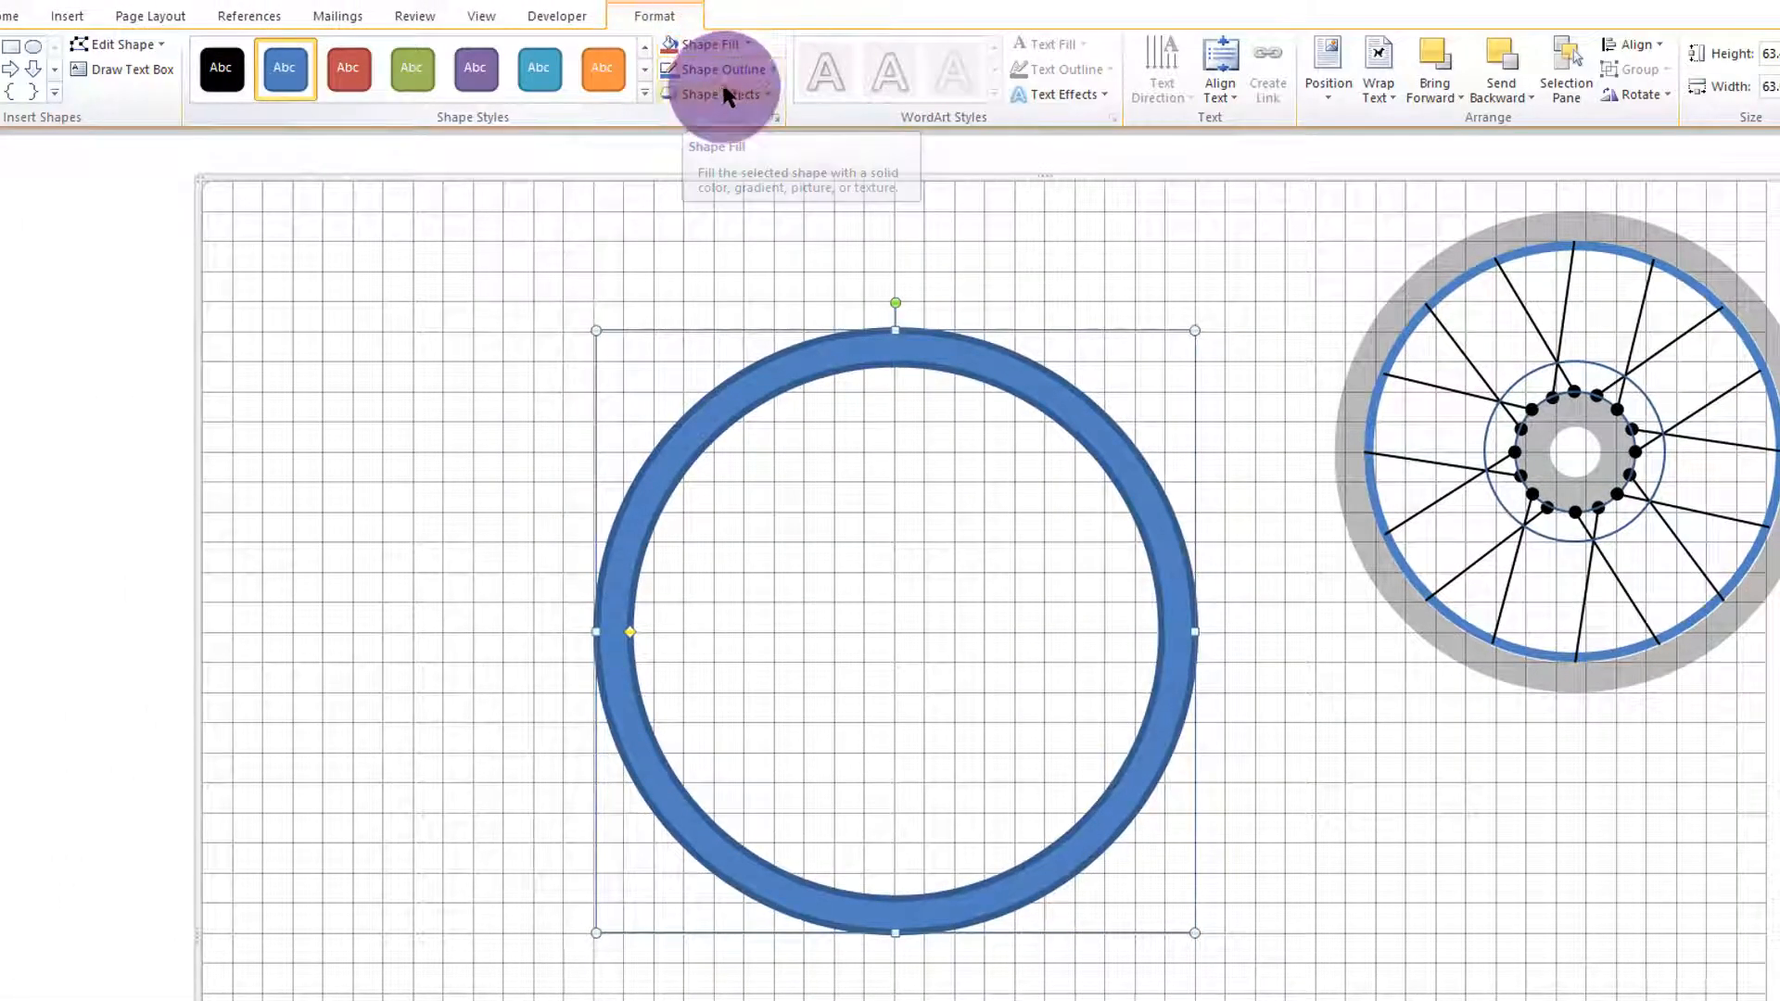
left_click(739, 43)
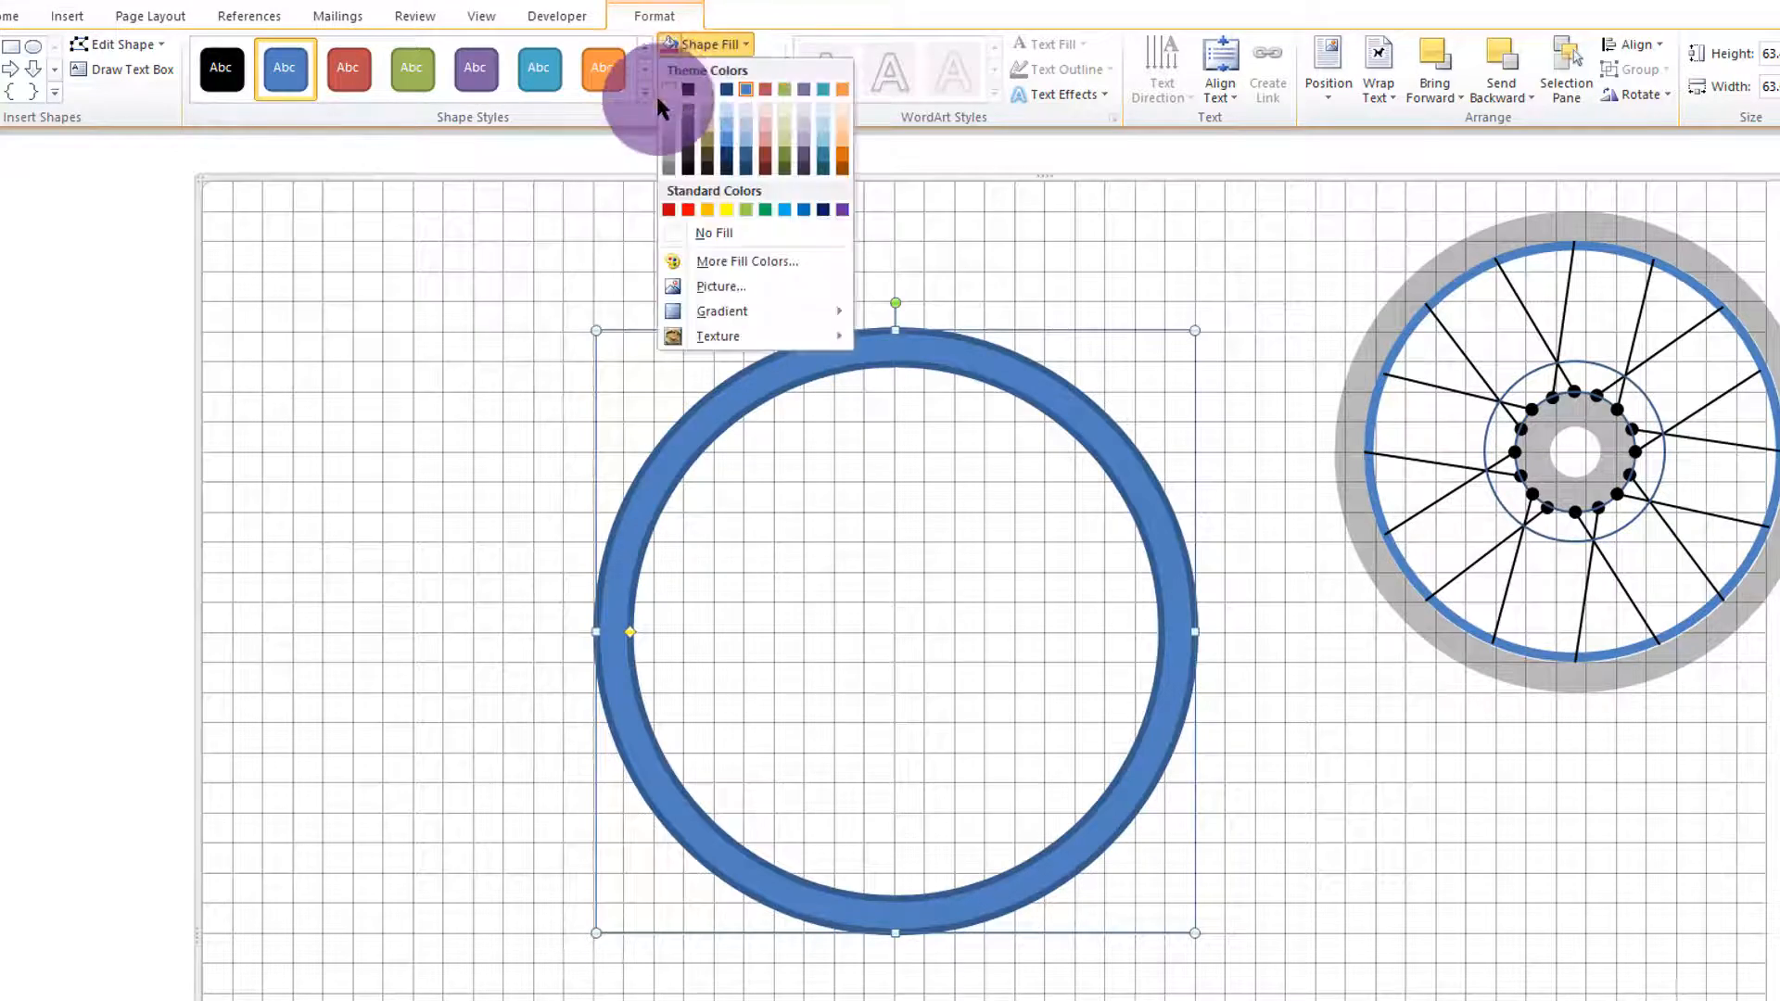
left_click(670, 164)
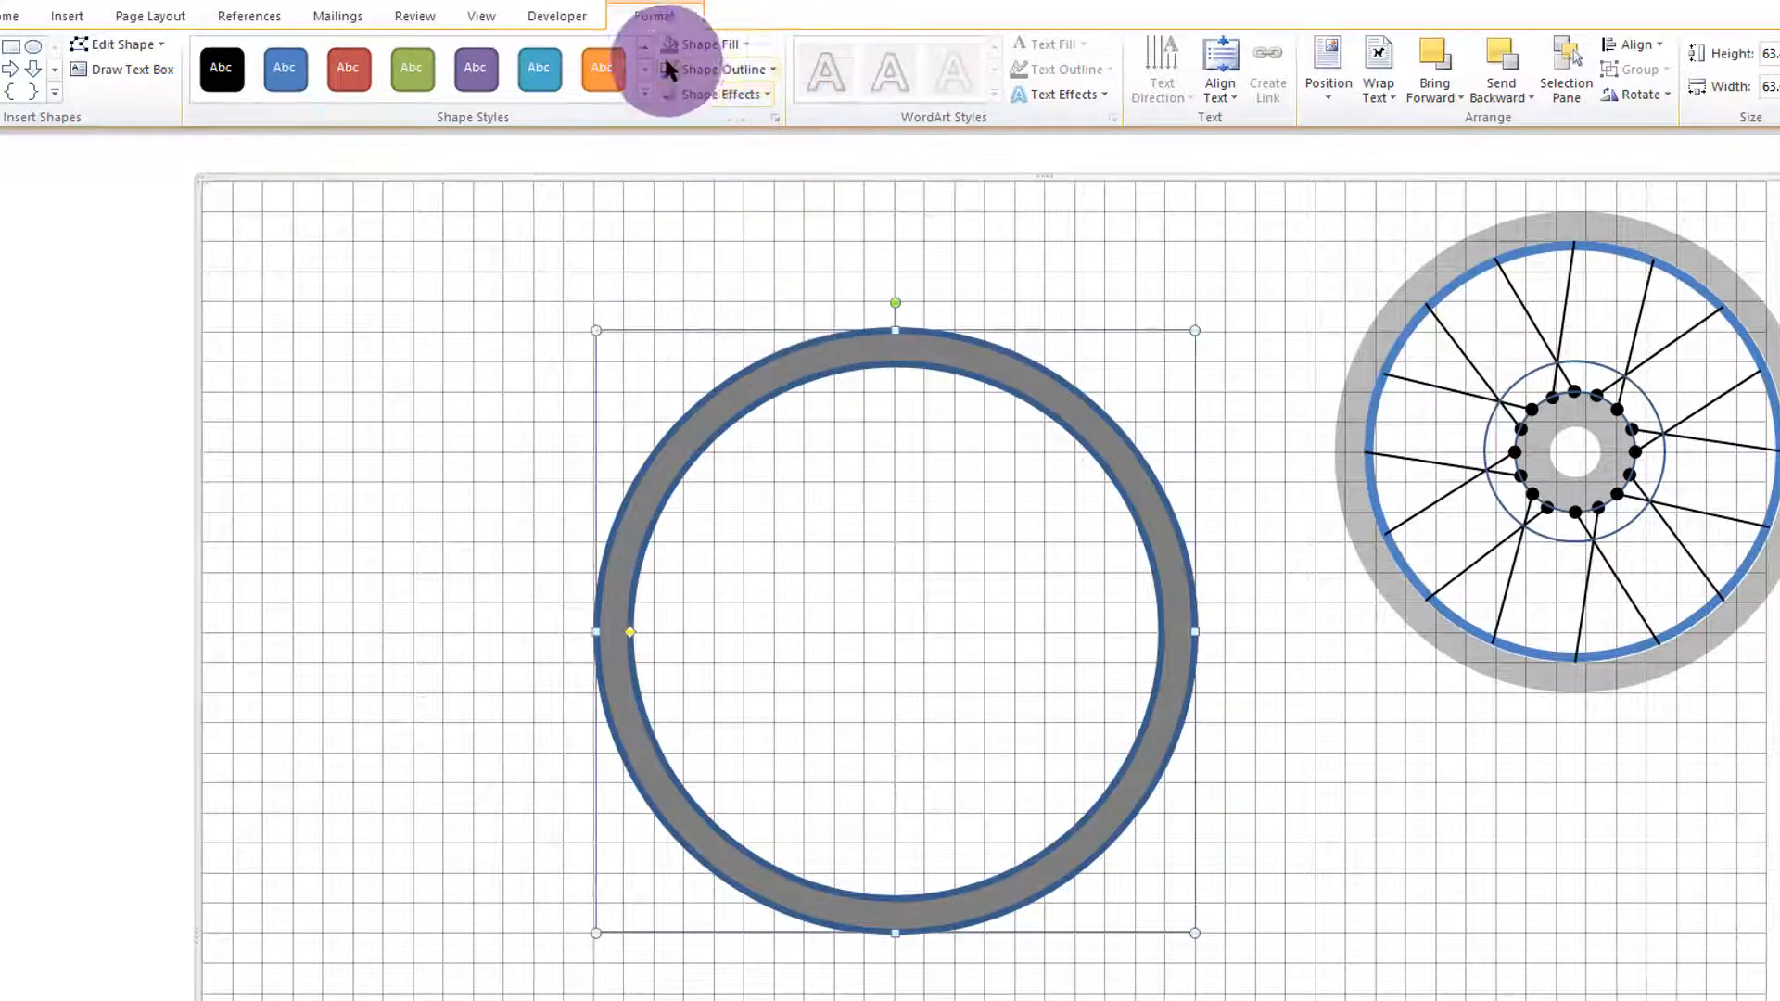
left_click(747, 73)
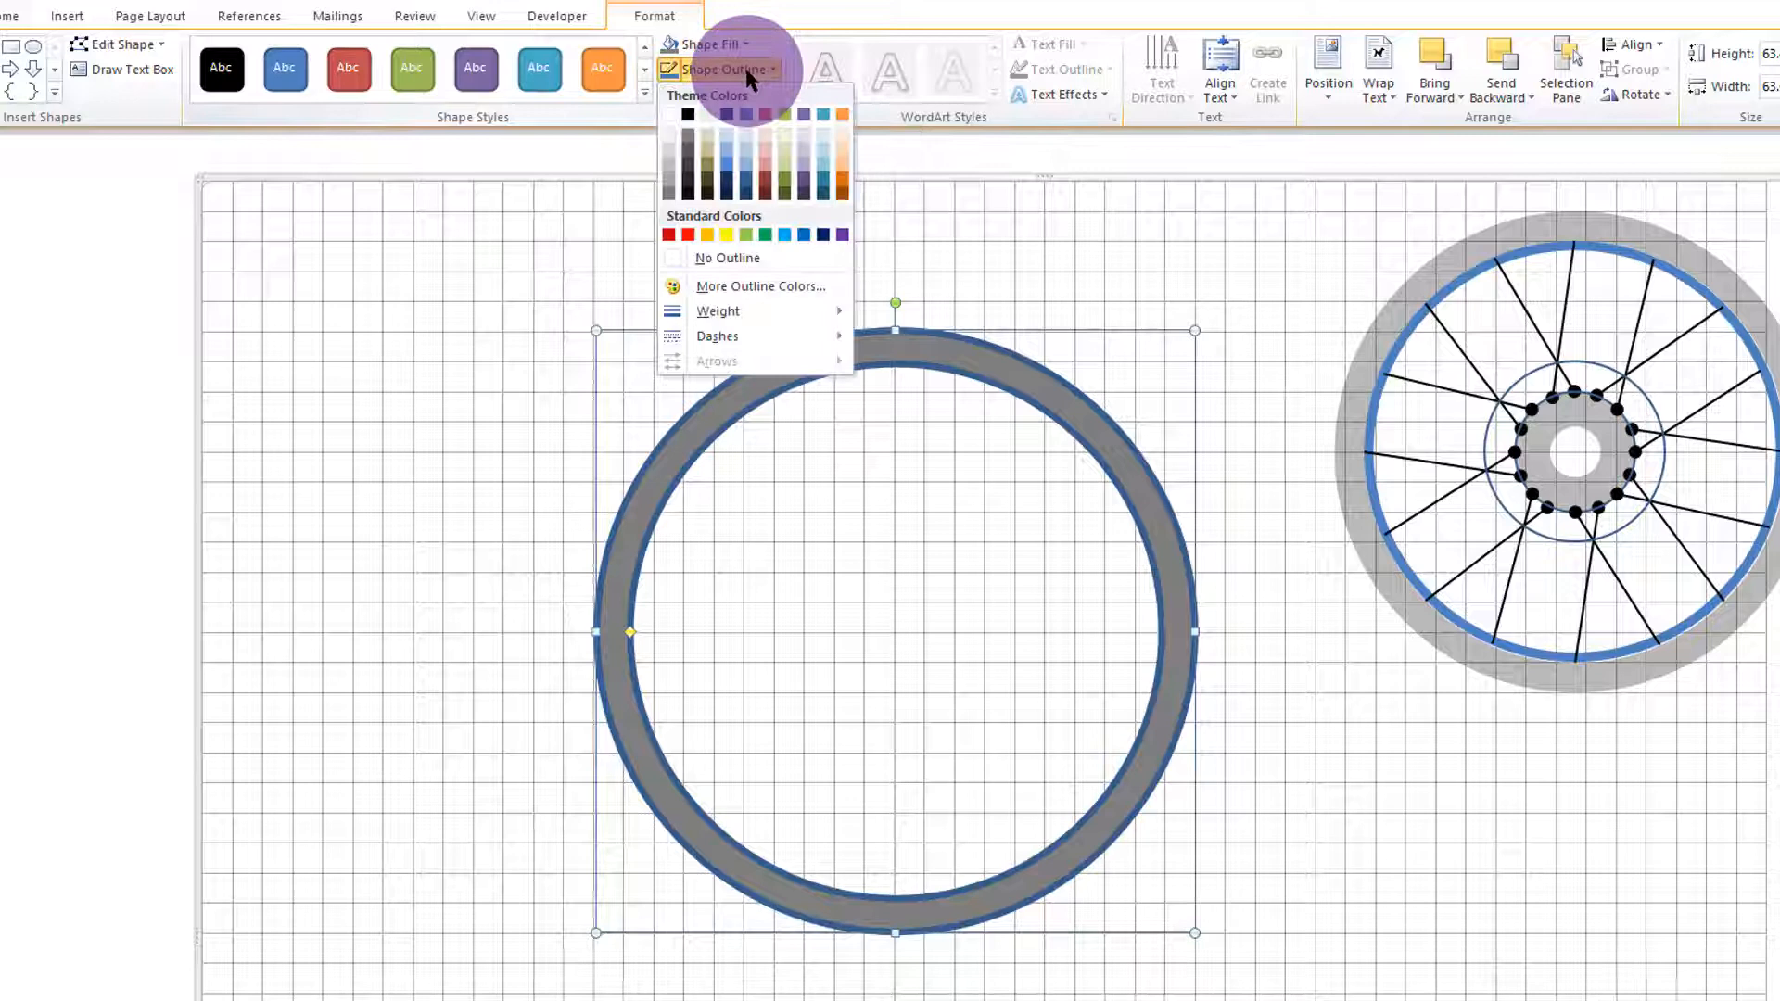
left_click(755, 250)
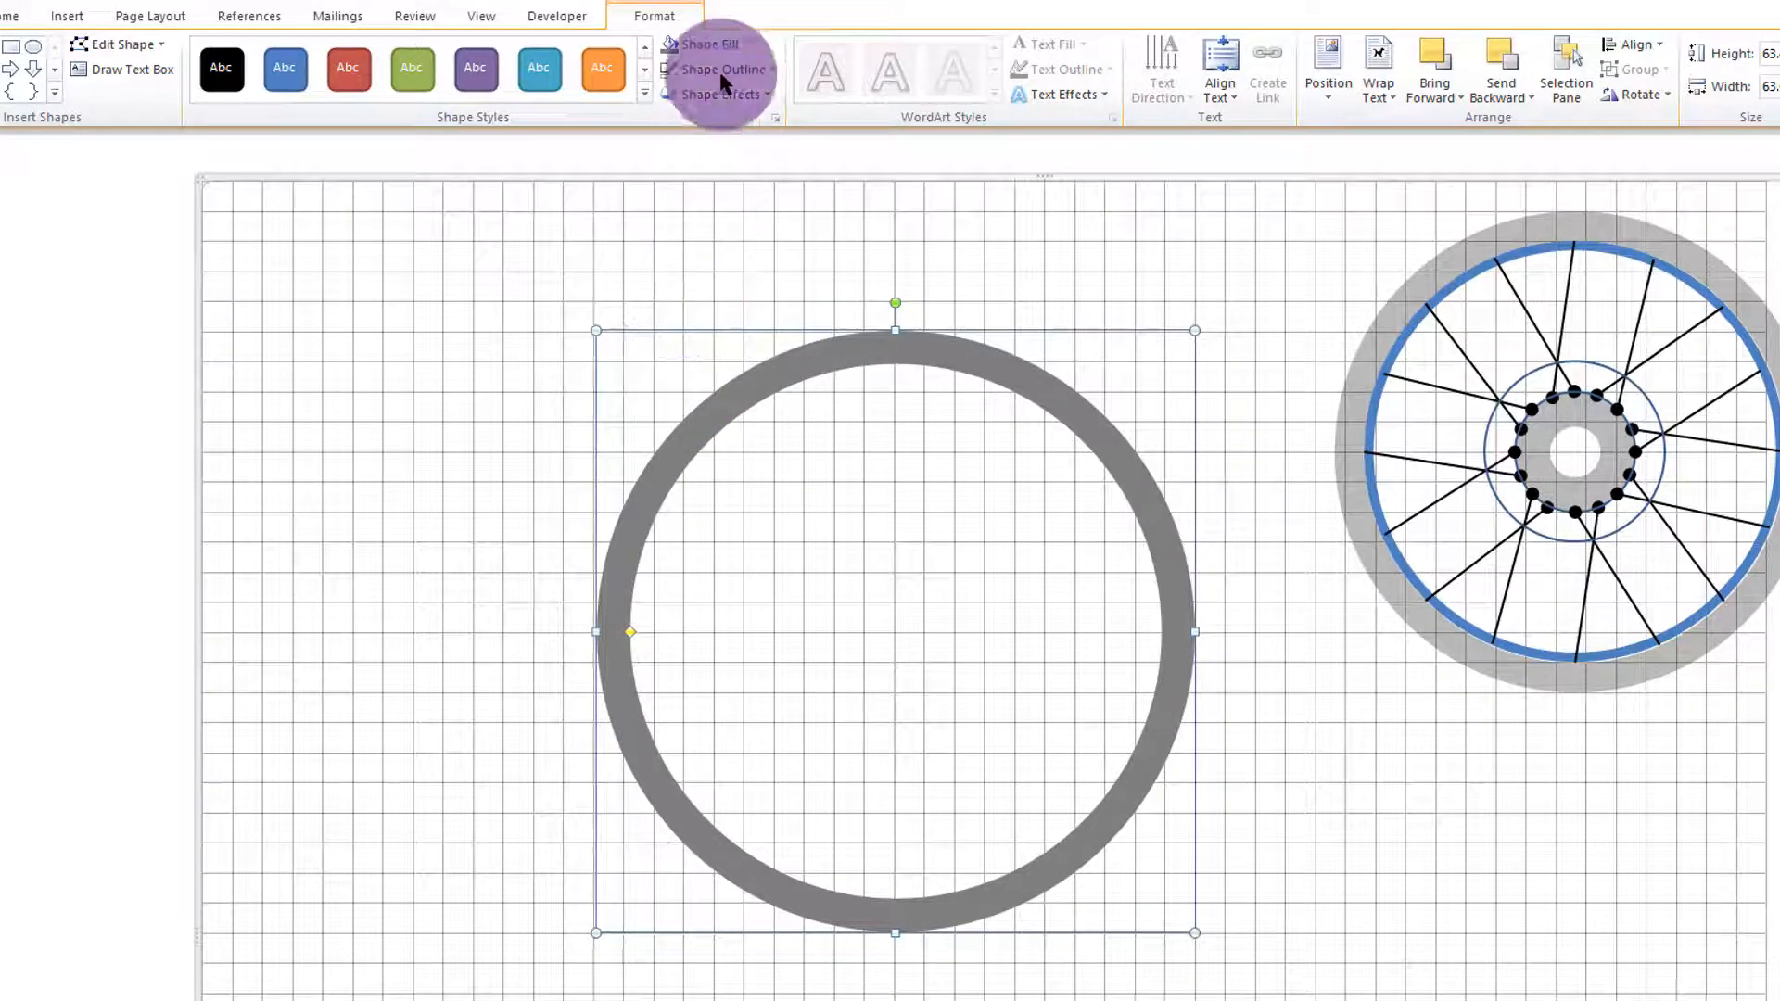
- Make the ring's solid gray fill partly transparent through the Format Shape settings
left_click(731, 43)
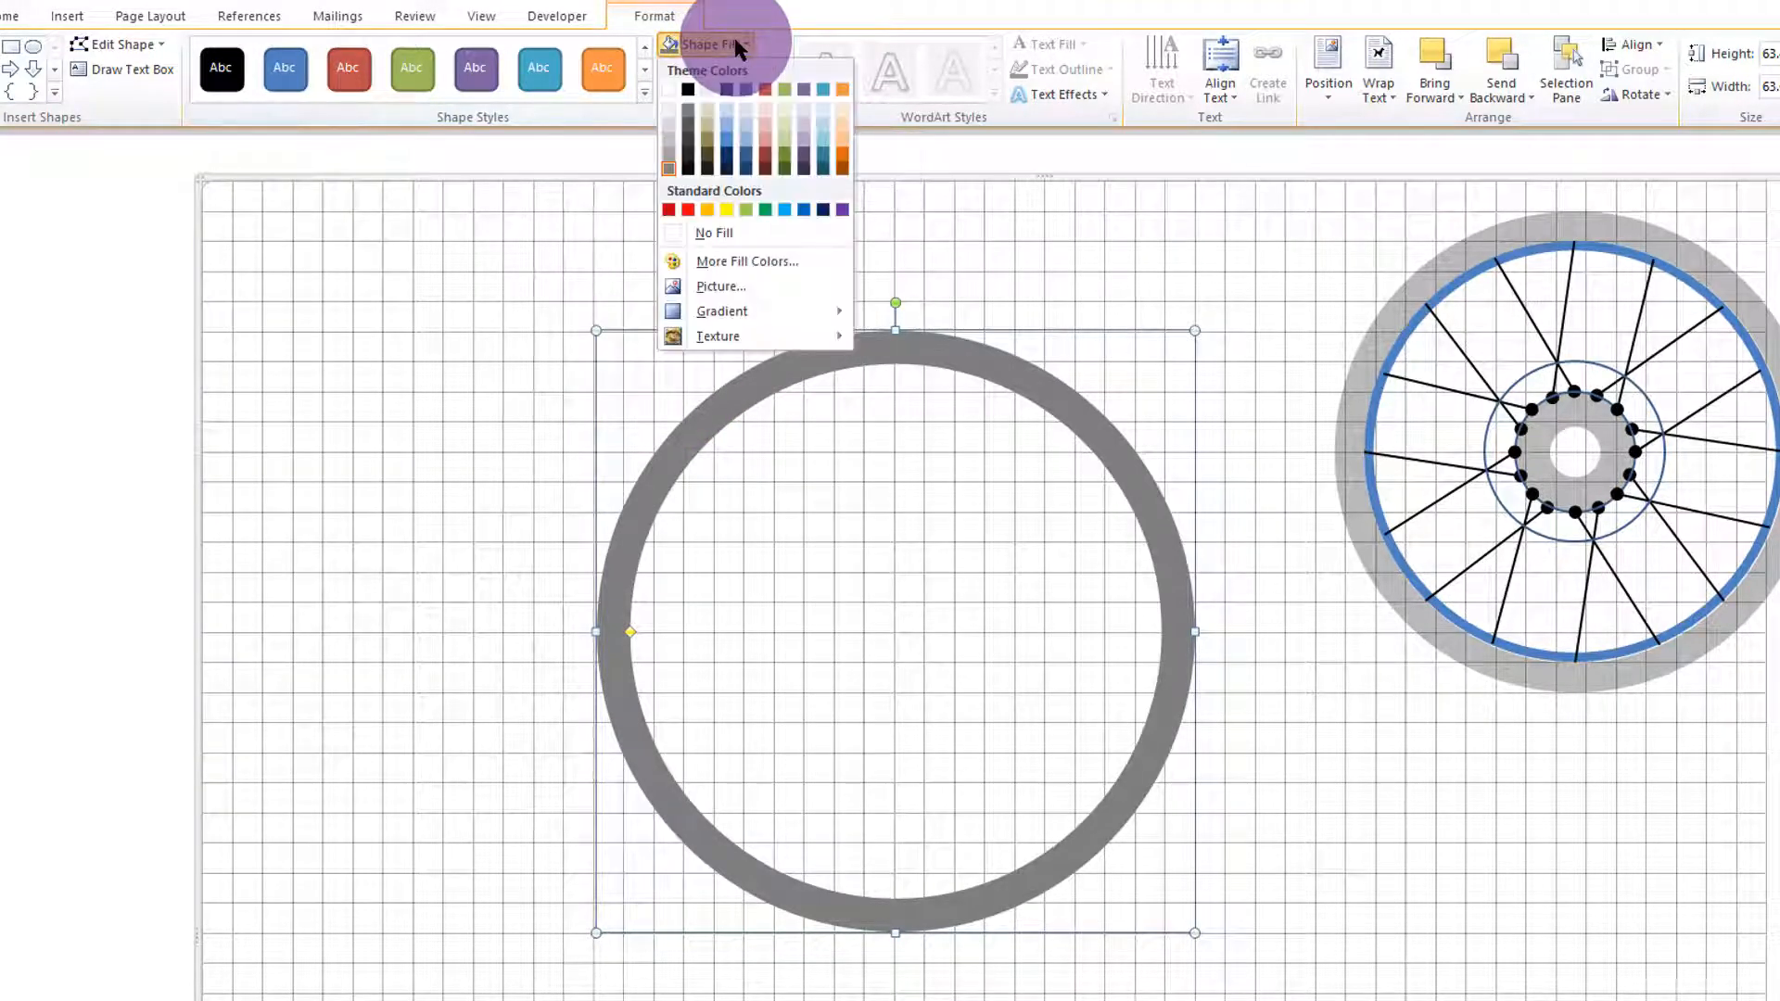
mouse_move(776, 329)
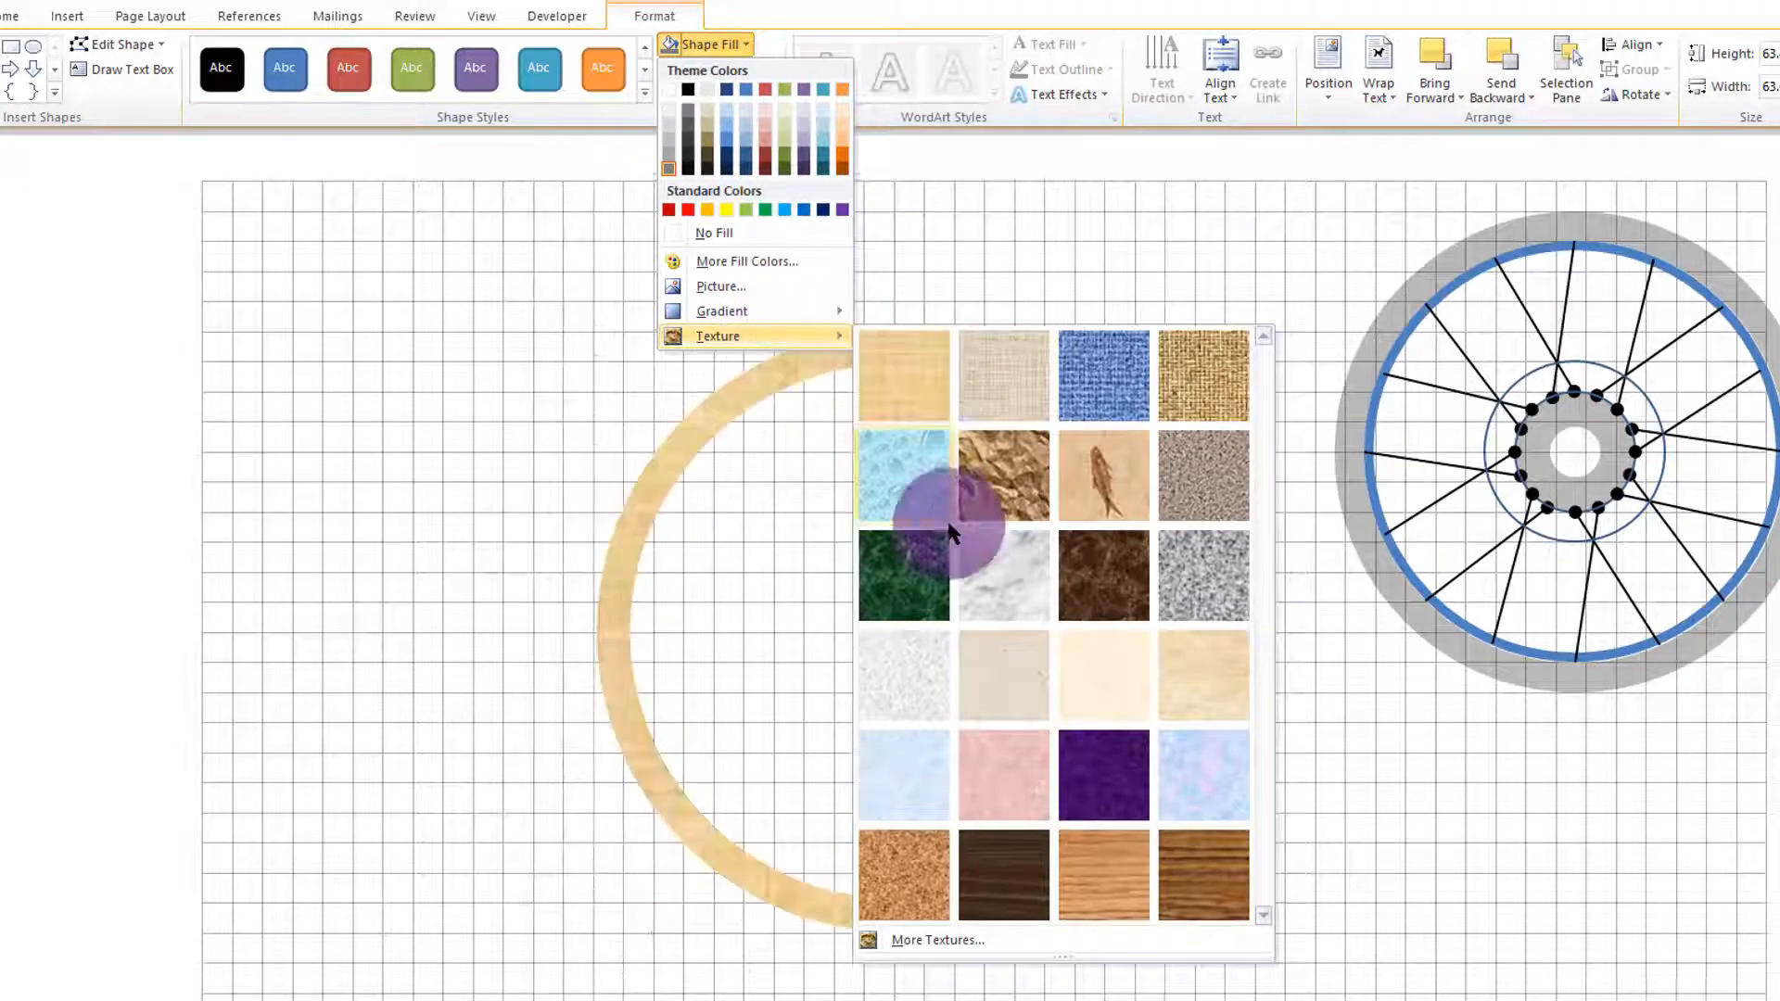
left_click(941, 940)
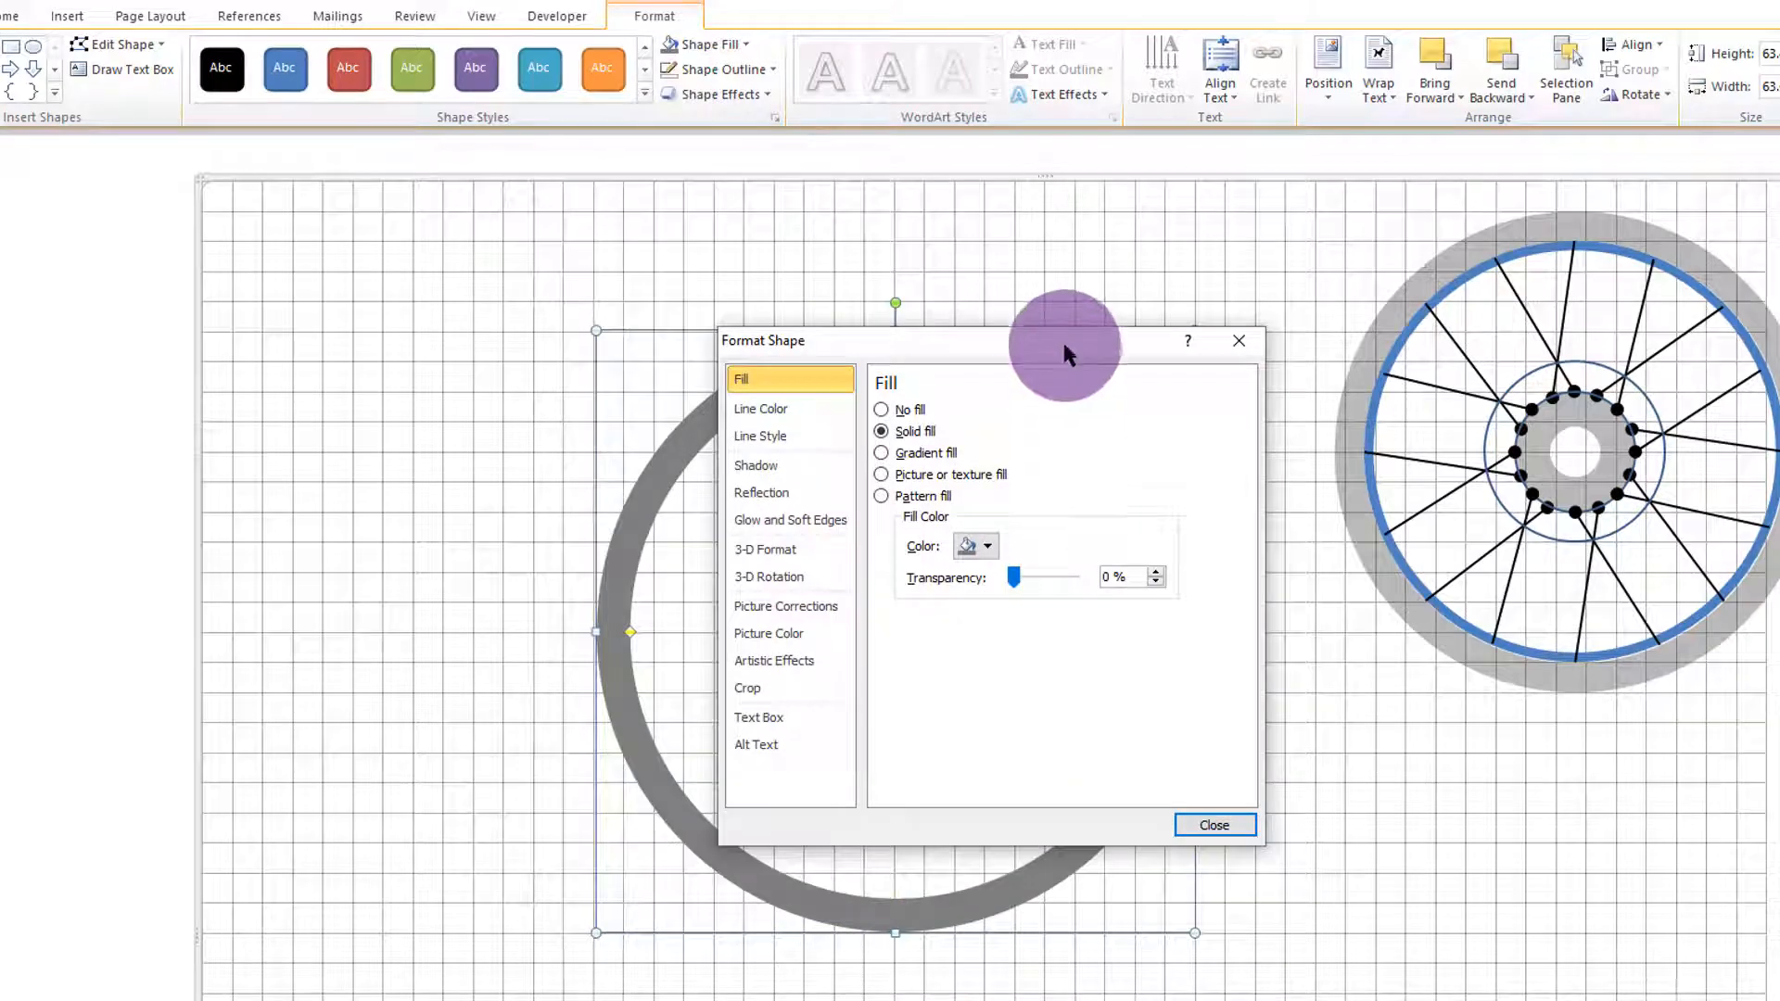
left_click_drag(1064, 352, 370, 246)
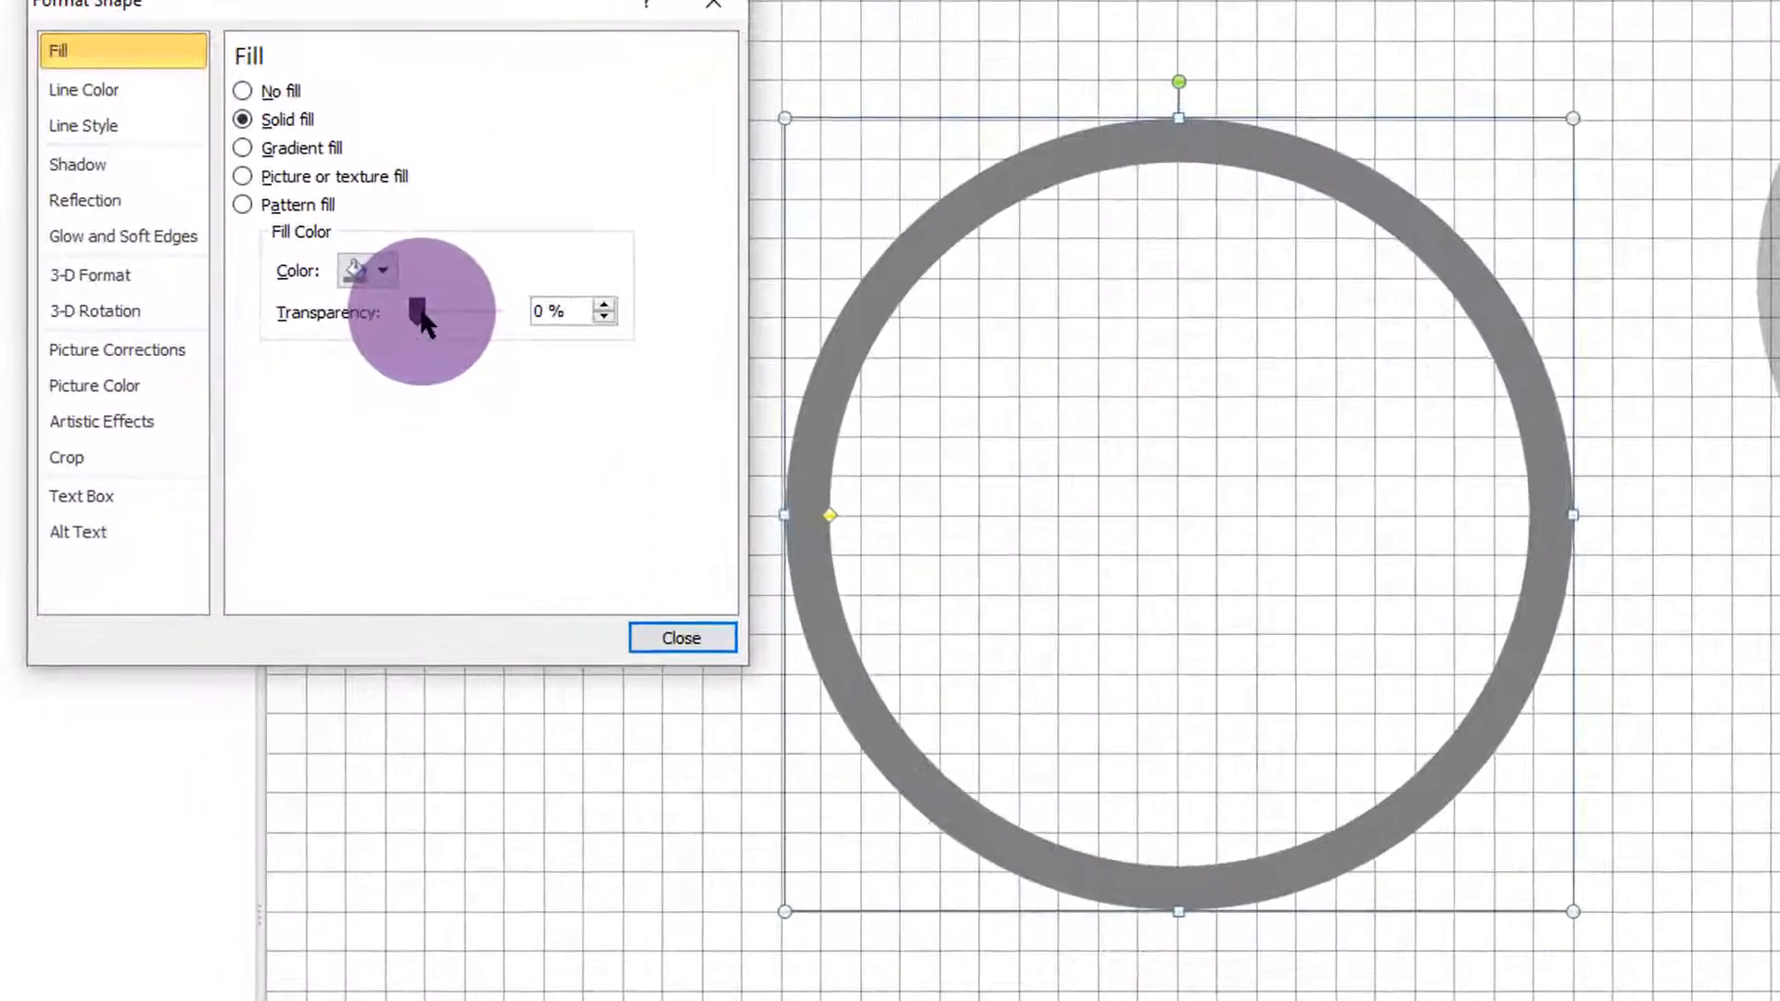
left_click_drag(418, 311, 456, 293)
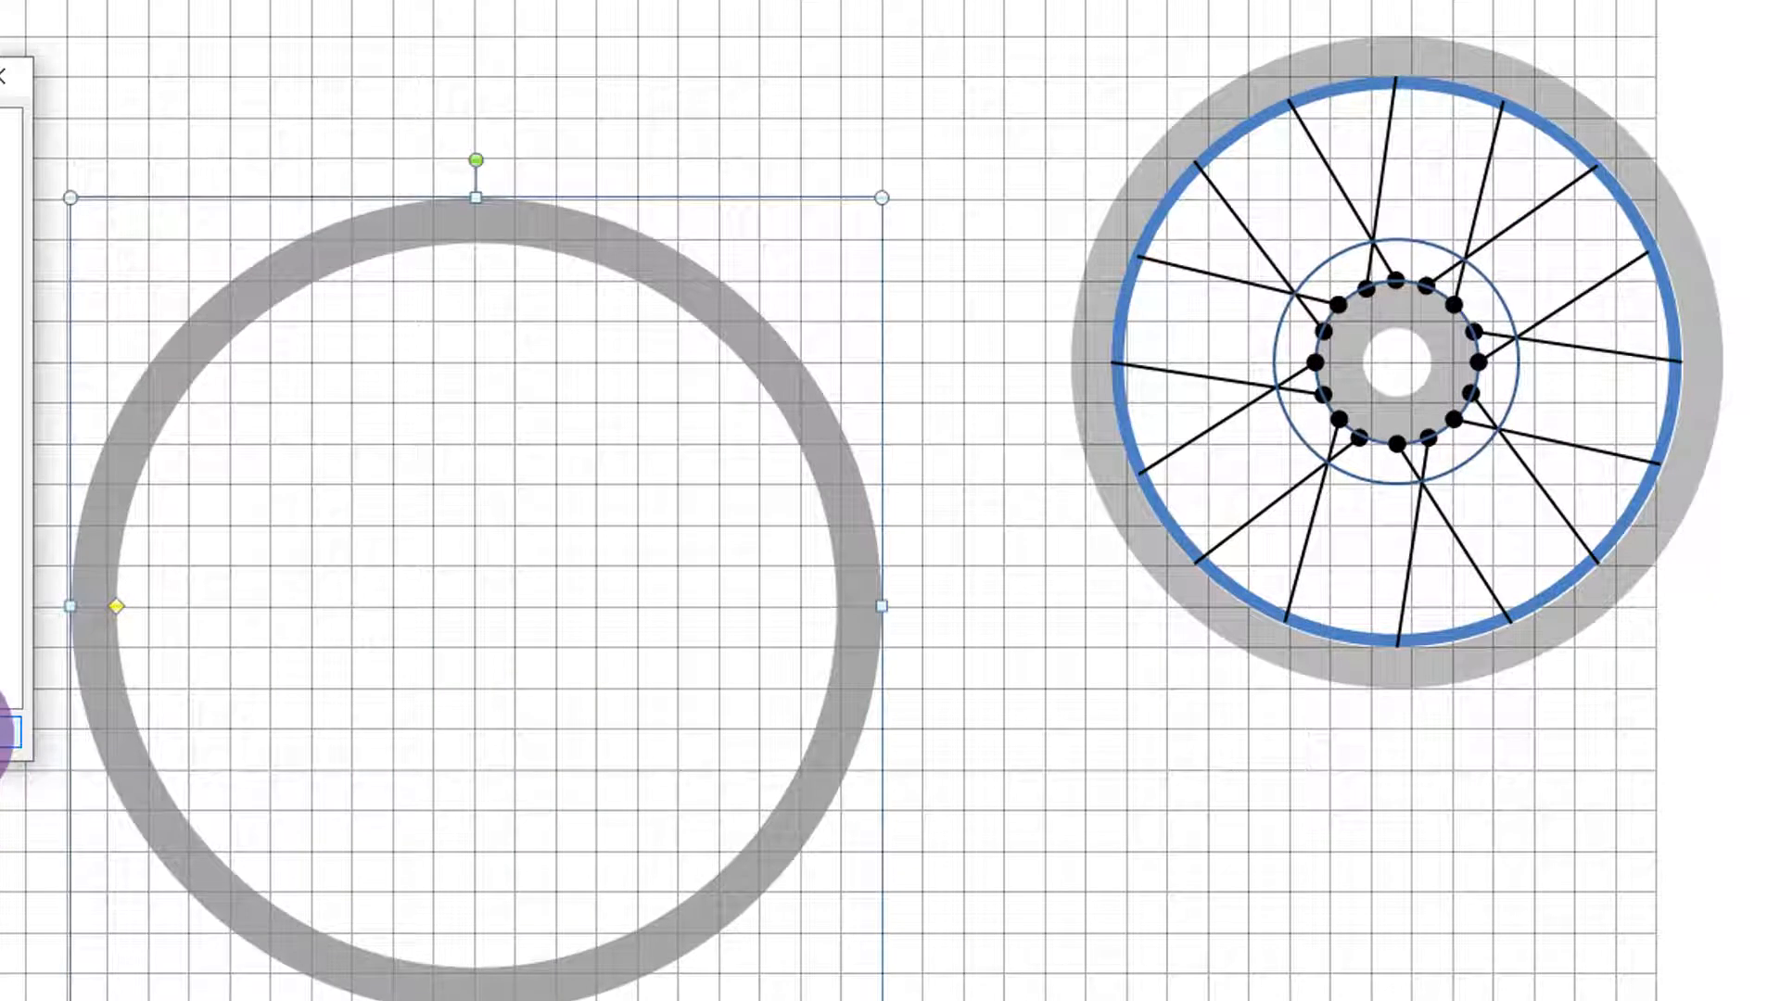
left_click(10, 732)
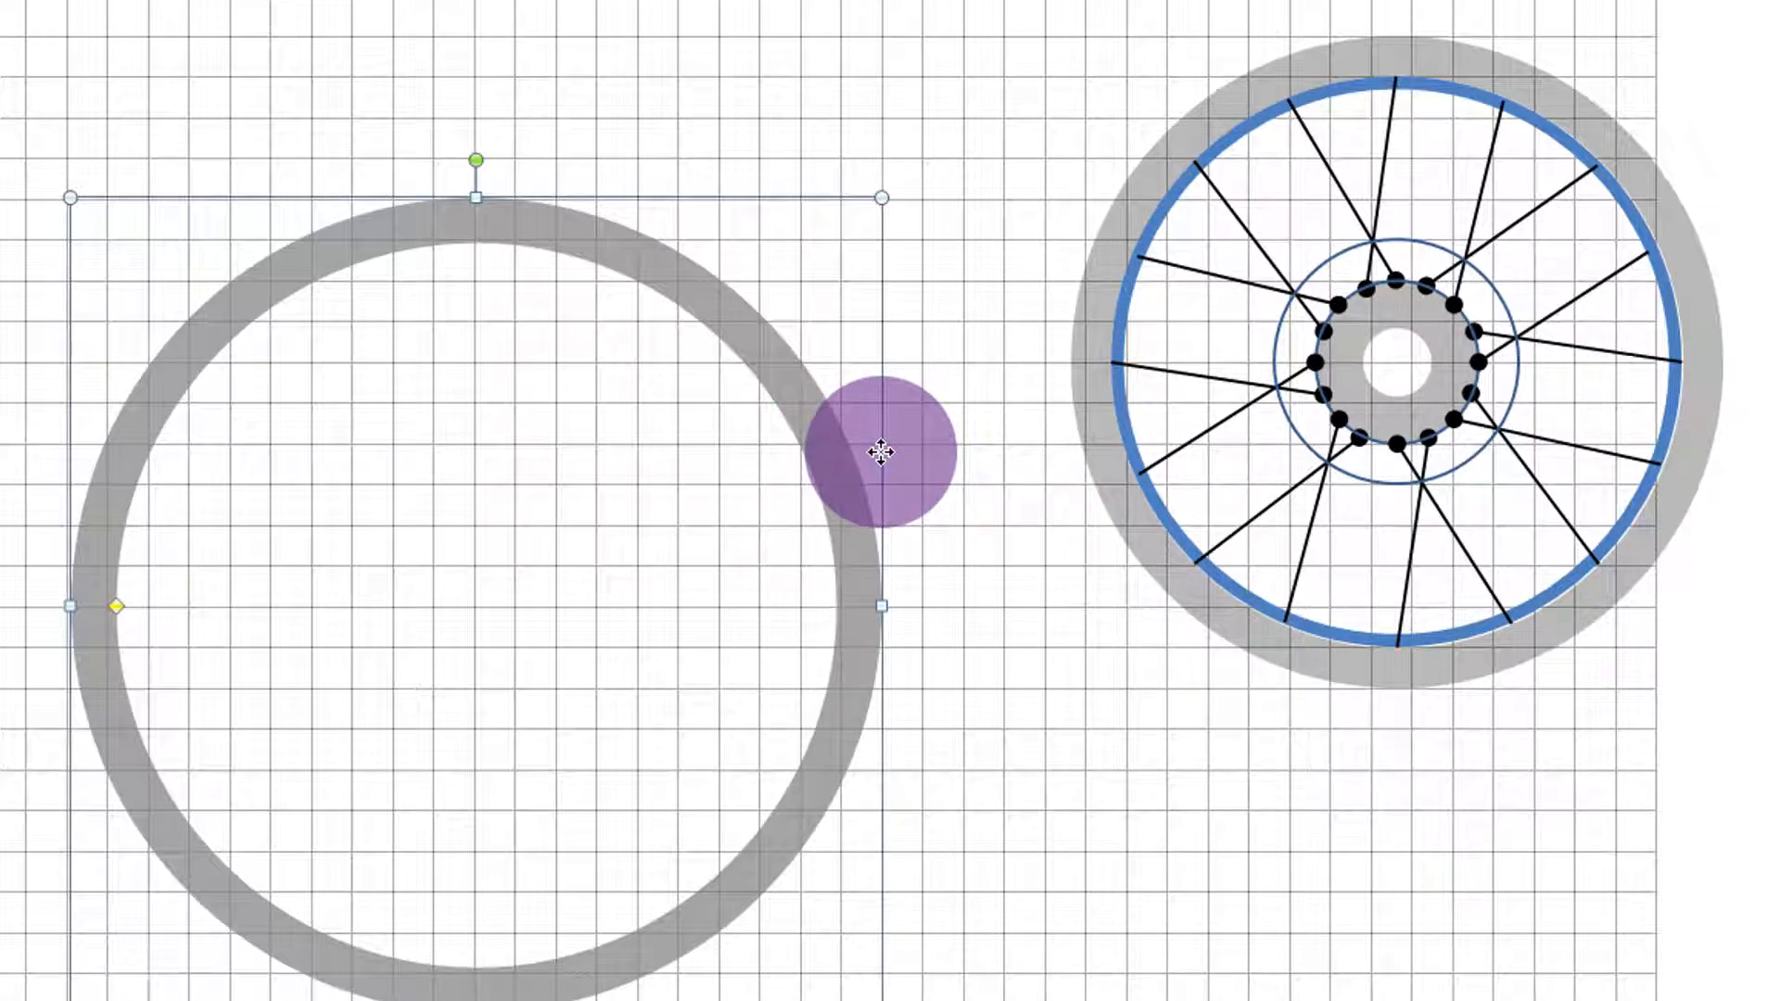
- Fine-tune the gray ring's outer edges so they line up with the gridlines
left_click(71, 607)
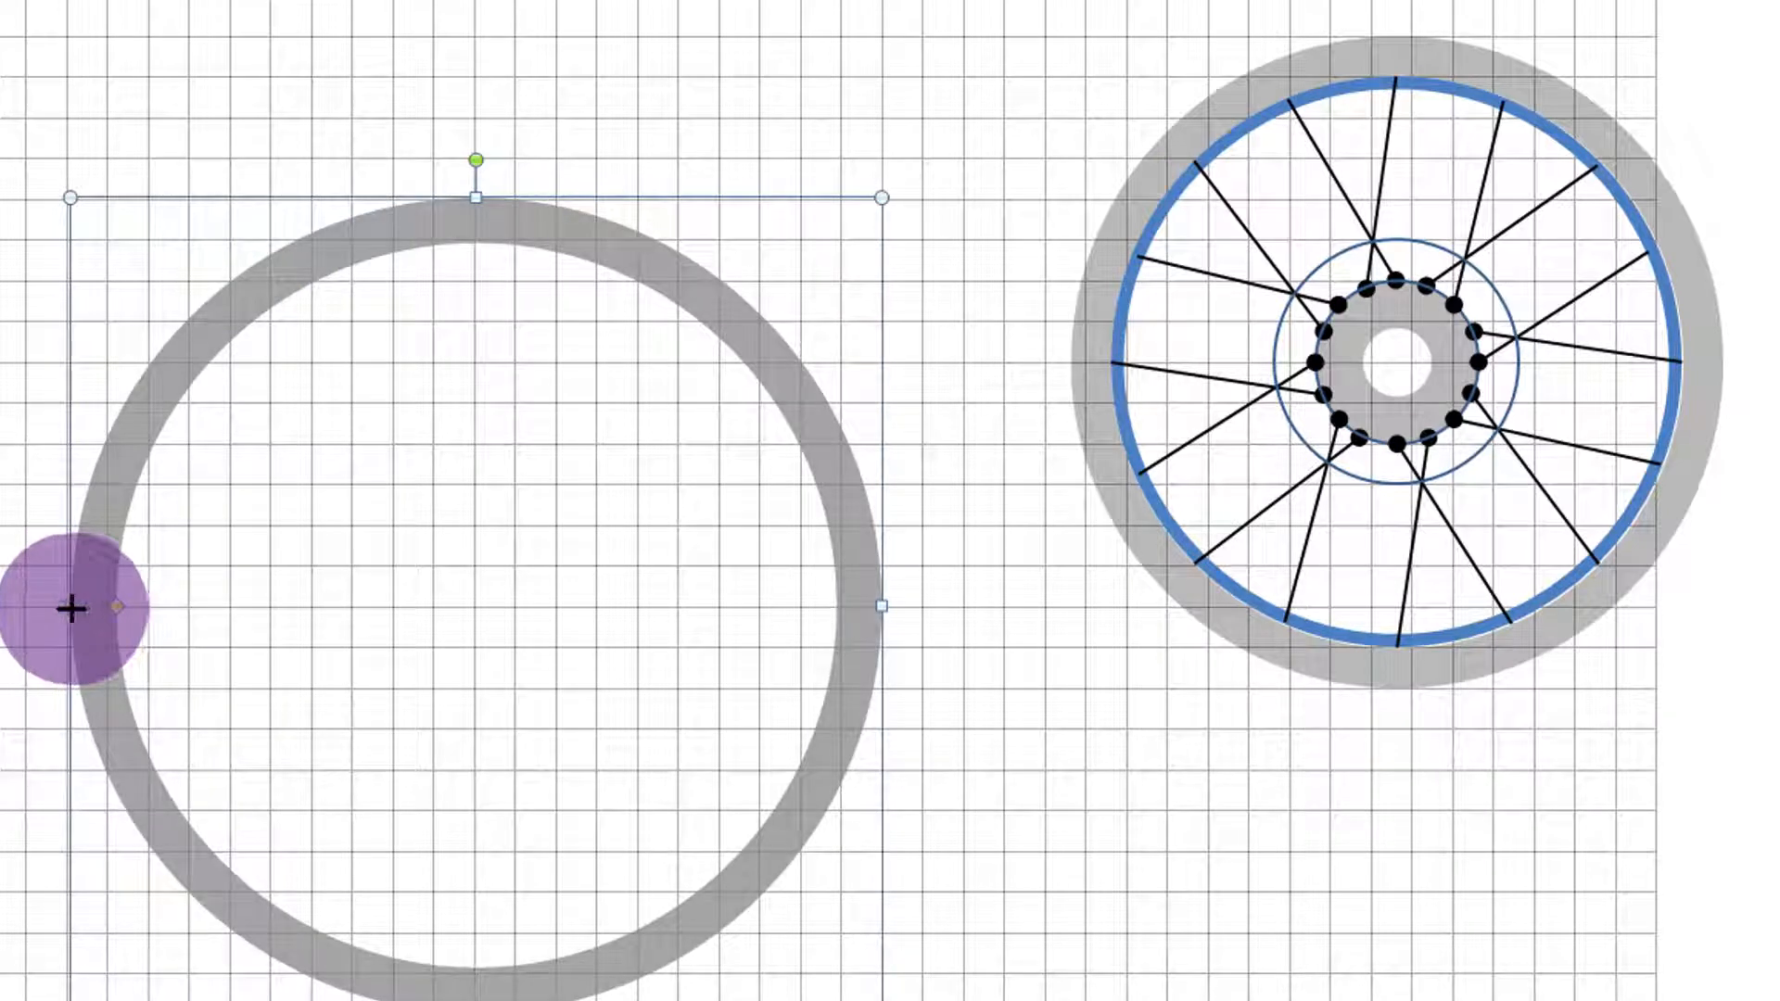
left_click_drag(73, 608, 67, 607)
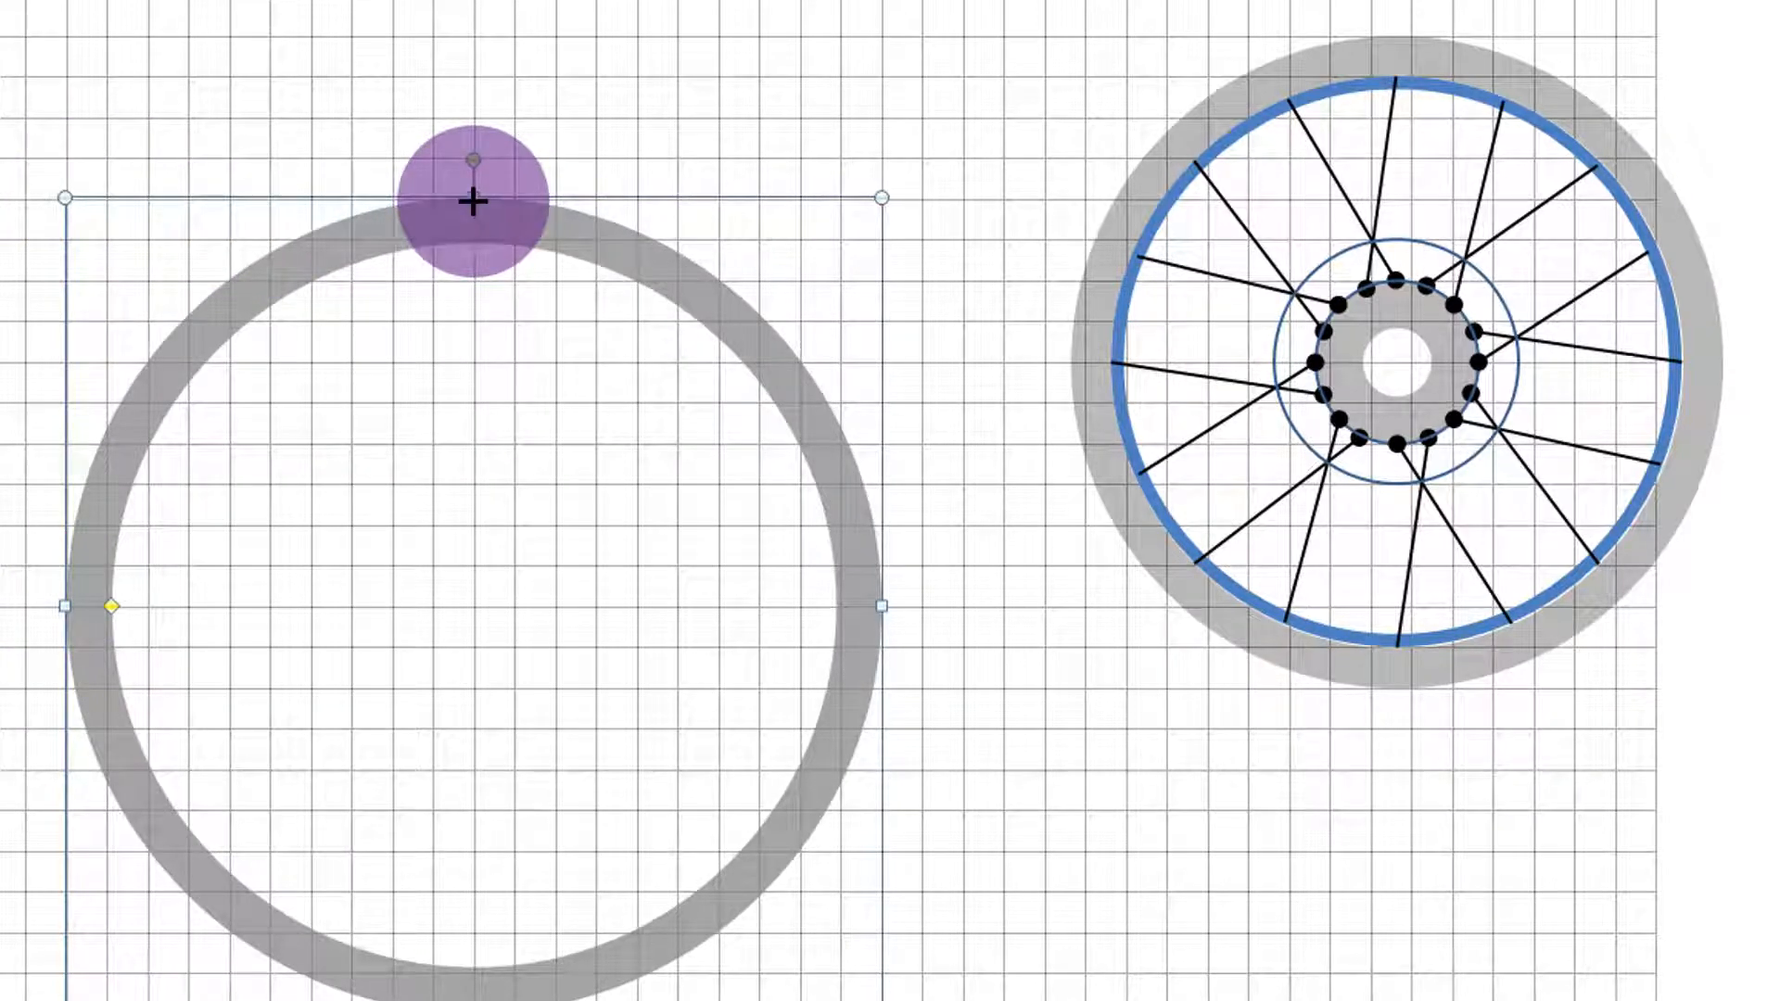
mouse_move(477, 203)
left_mouse_down()
mouse_move(476, 182)
mouse_move(468, 220)
mouse_move(465, 183)
left_mouse_up()
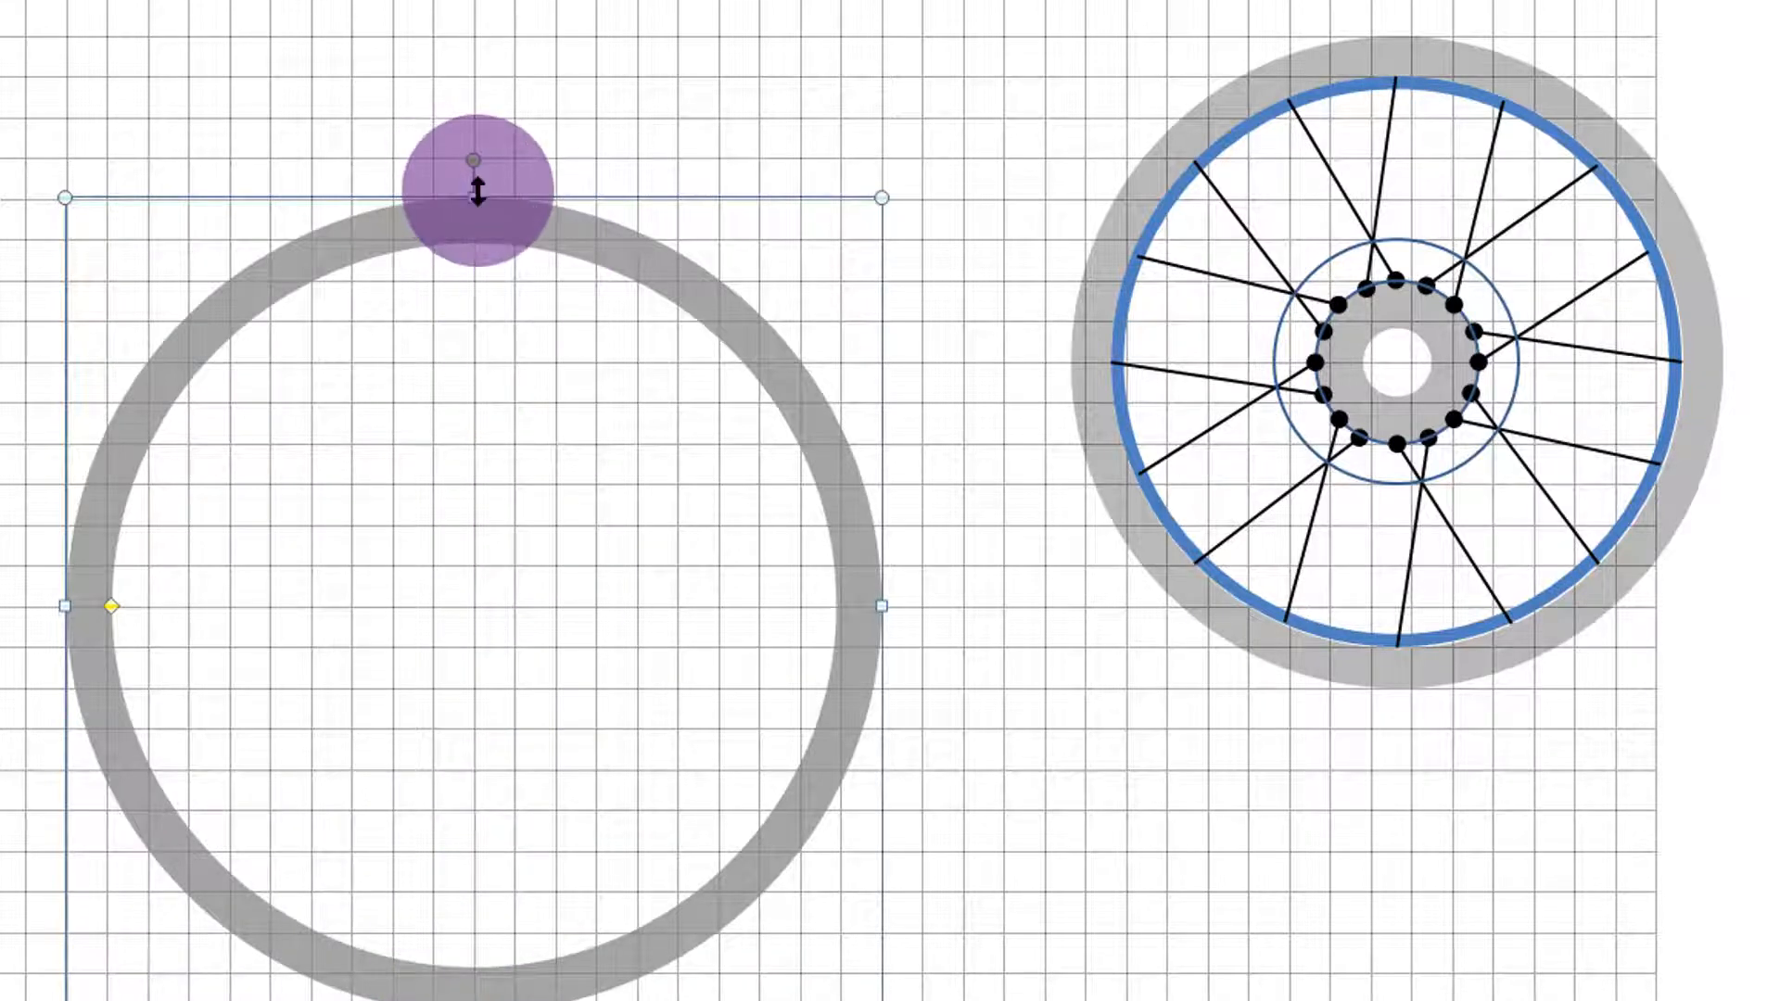
left_click_drag(477, 190, 477, 186)
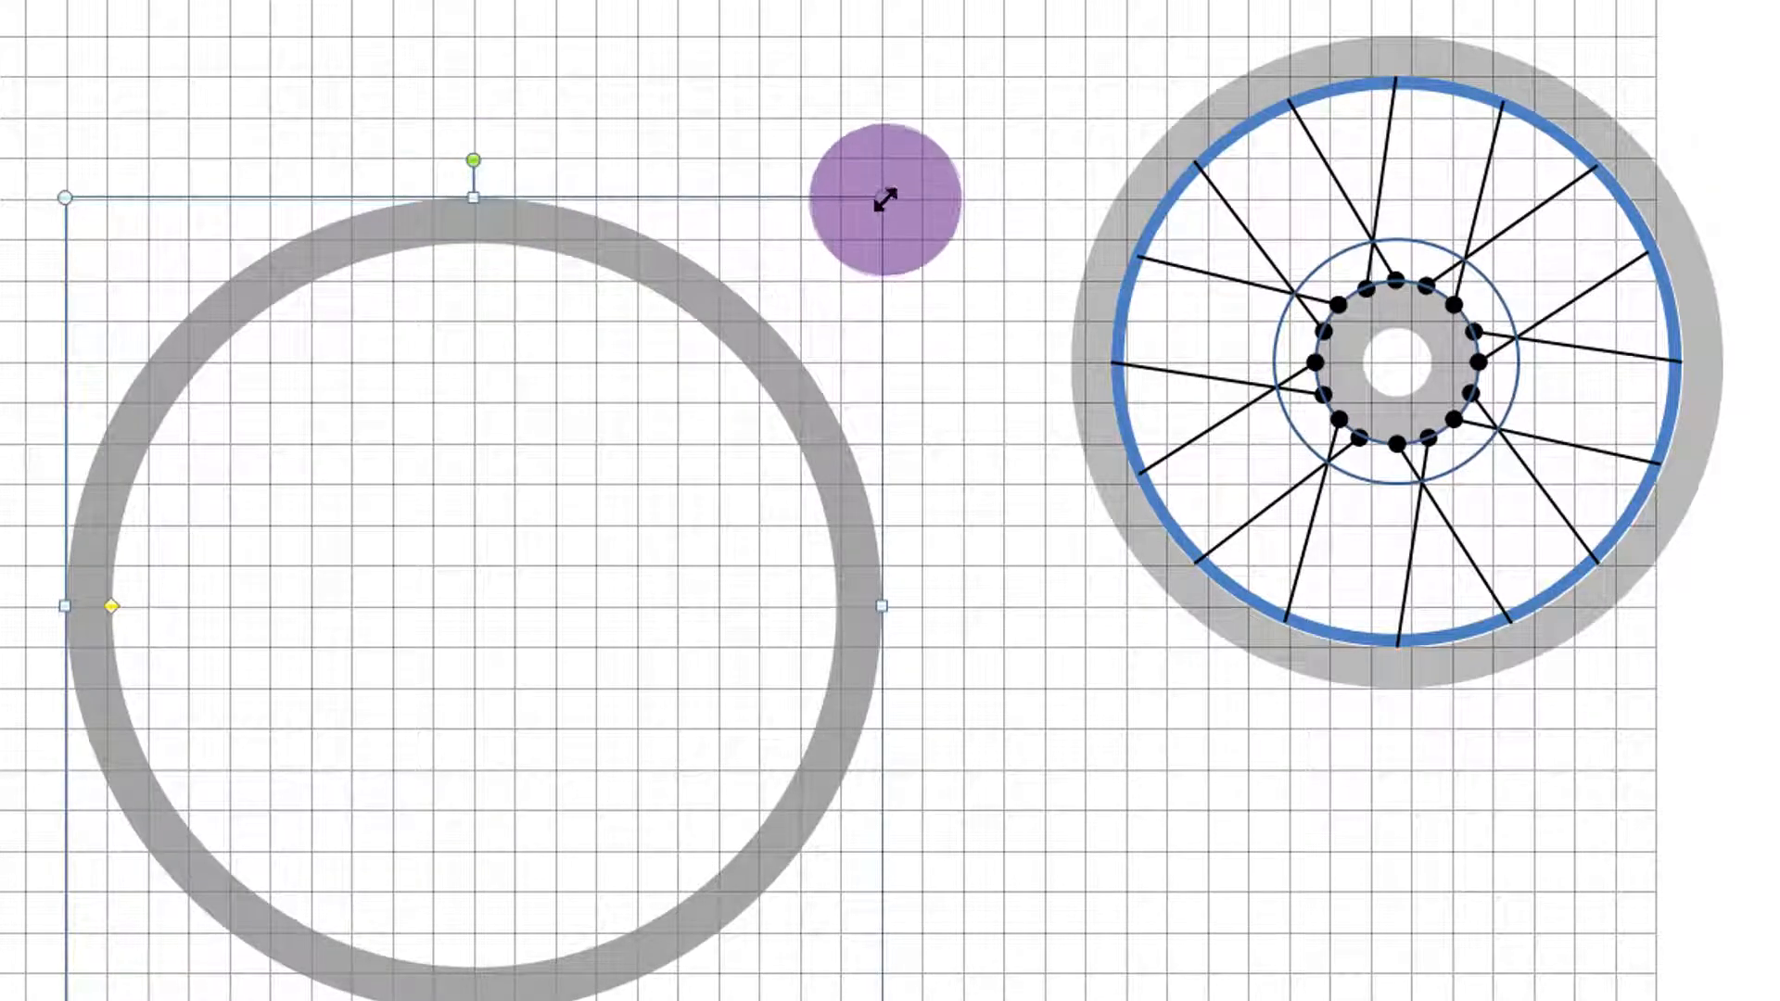
left_click_drag(881, 198, 879, 203)
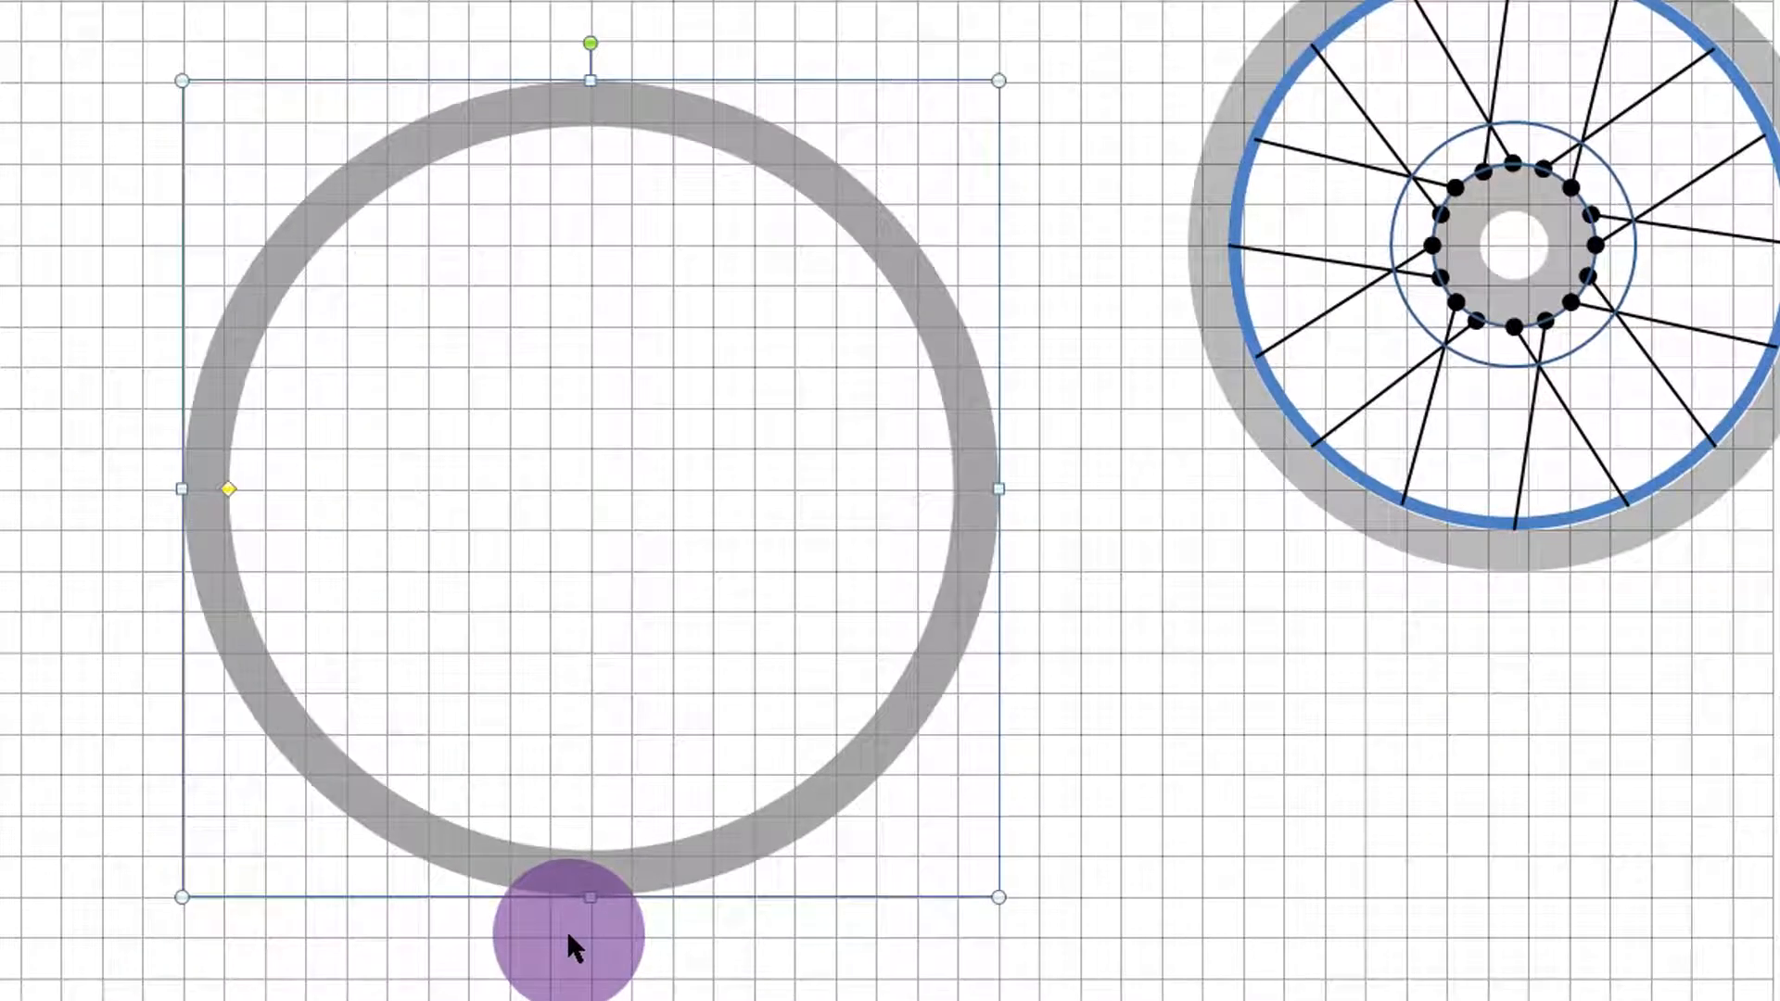
- Move the gray ring to the canvas's upper-left corner, two grid squares from the left and top edges
key("Down")
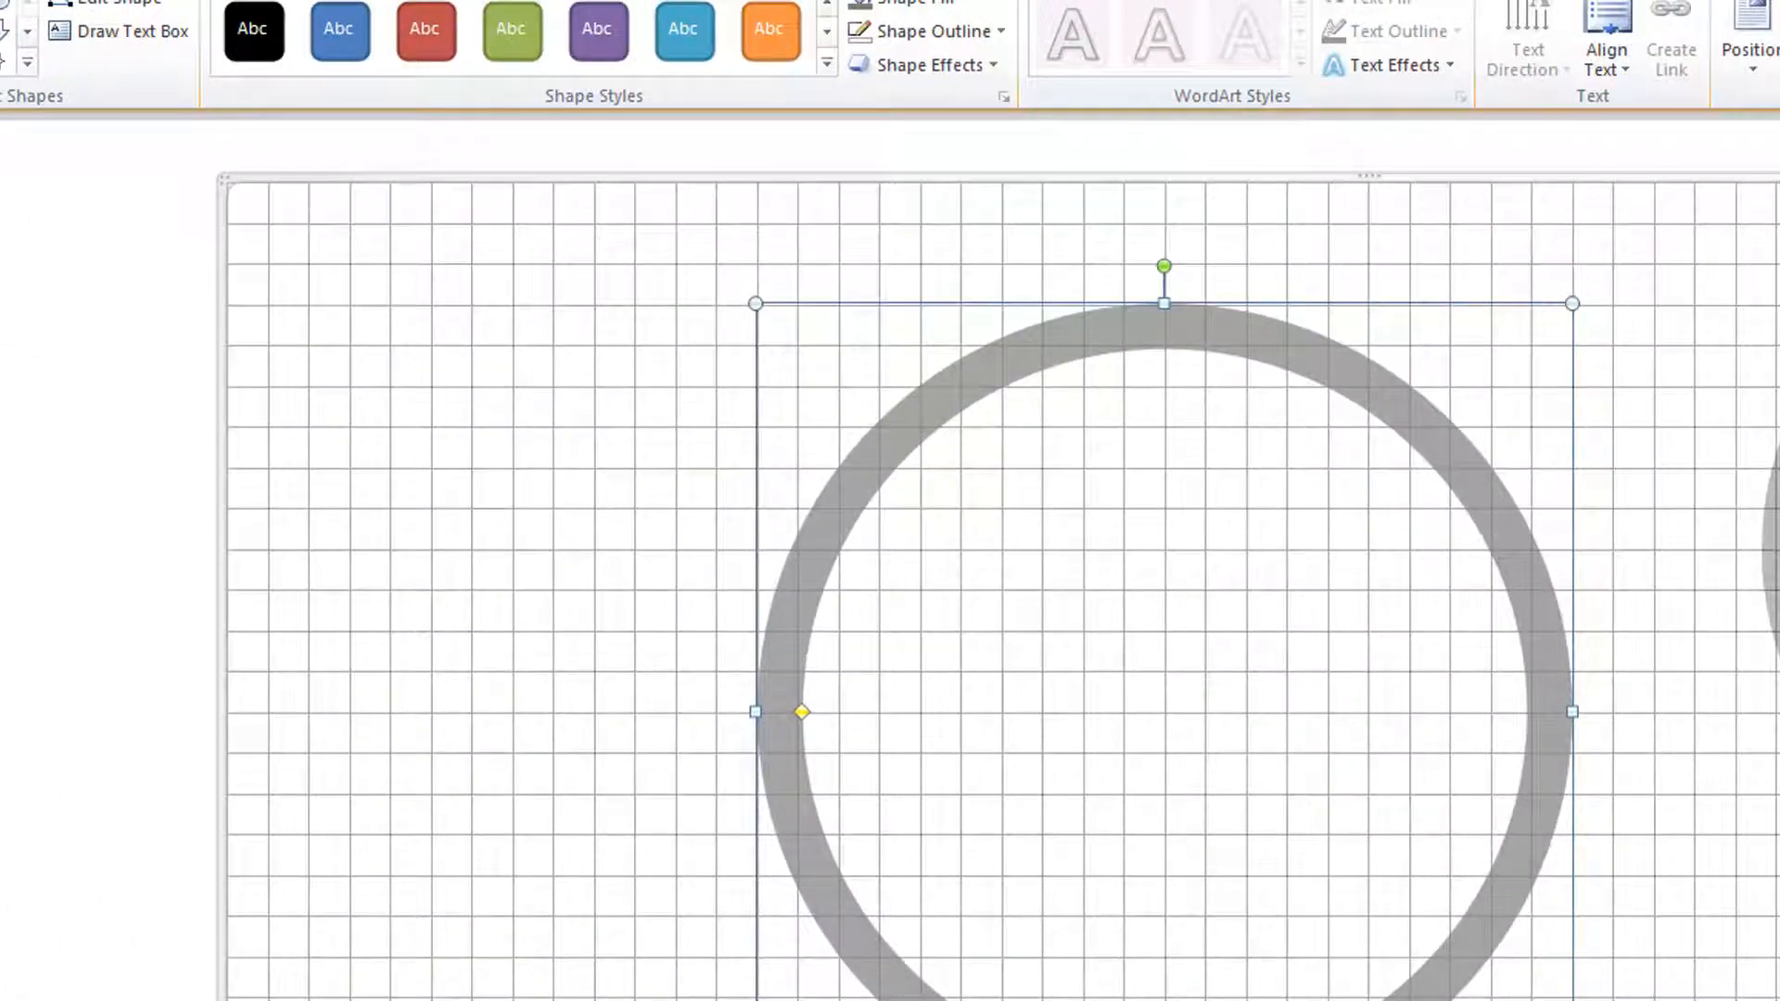
key("Up")
key("Left")
key("Left")
key("Left")
key("Left")
key("Left")
key("Left")
key("Left")
key("Left")
key("Left")
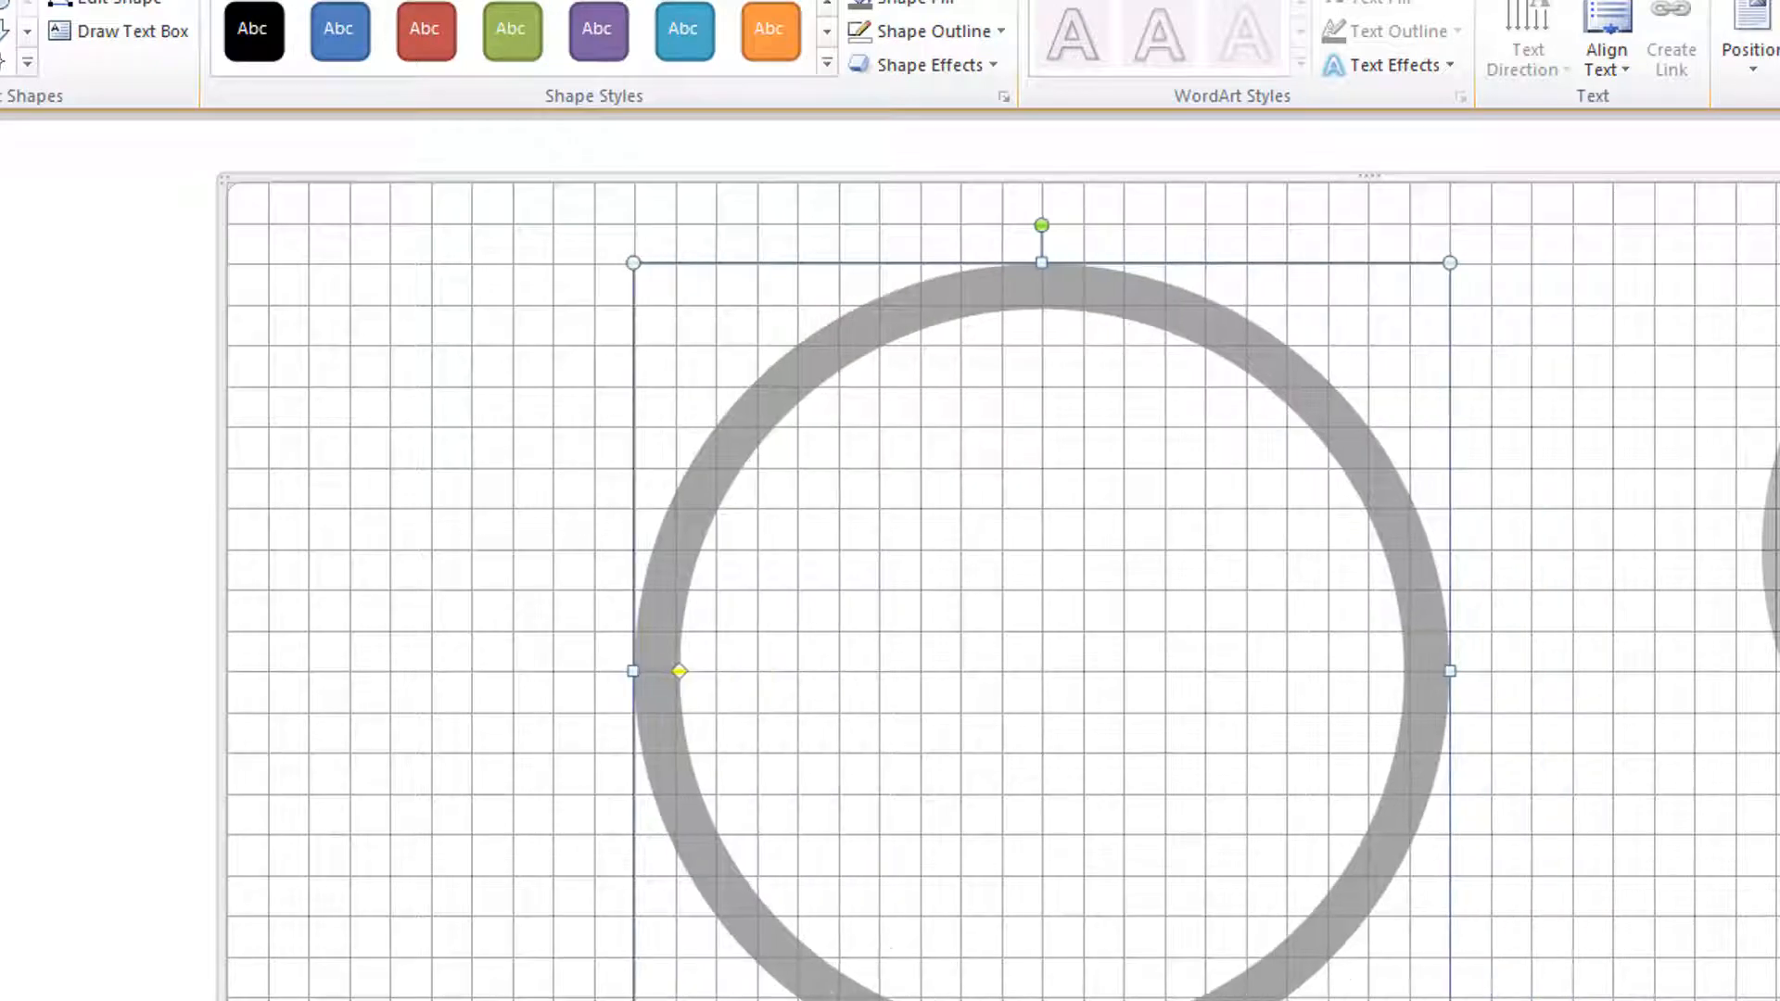
key("Left")
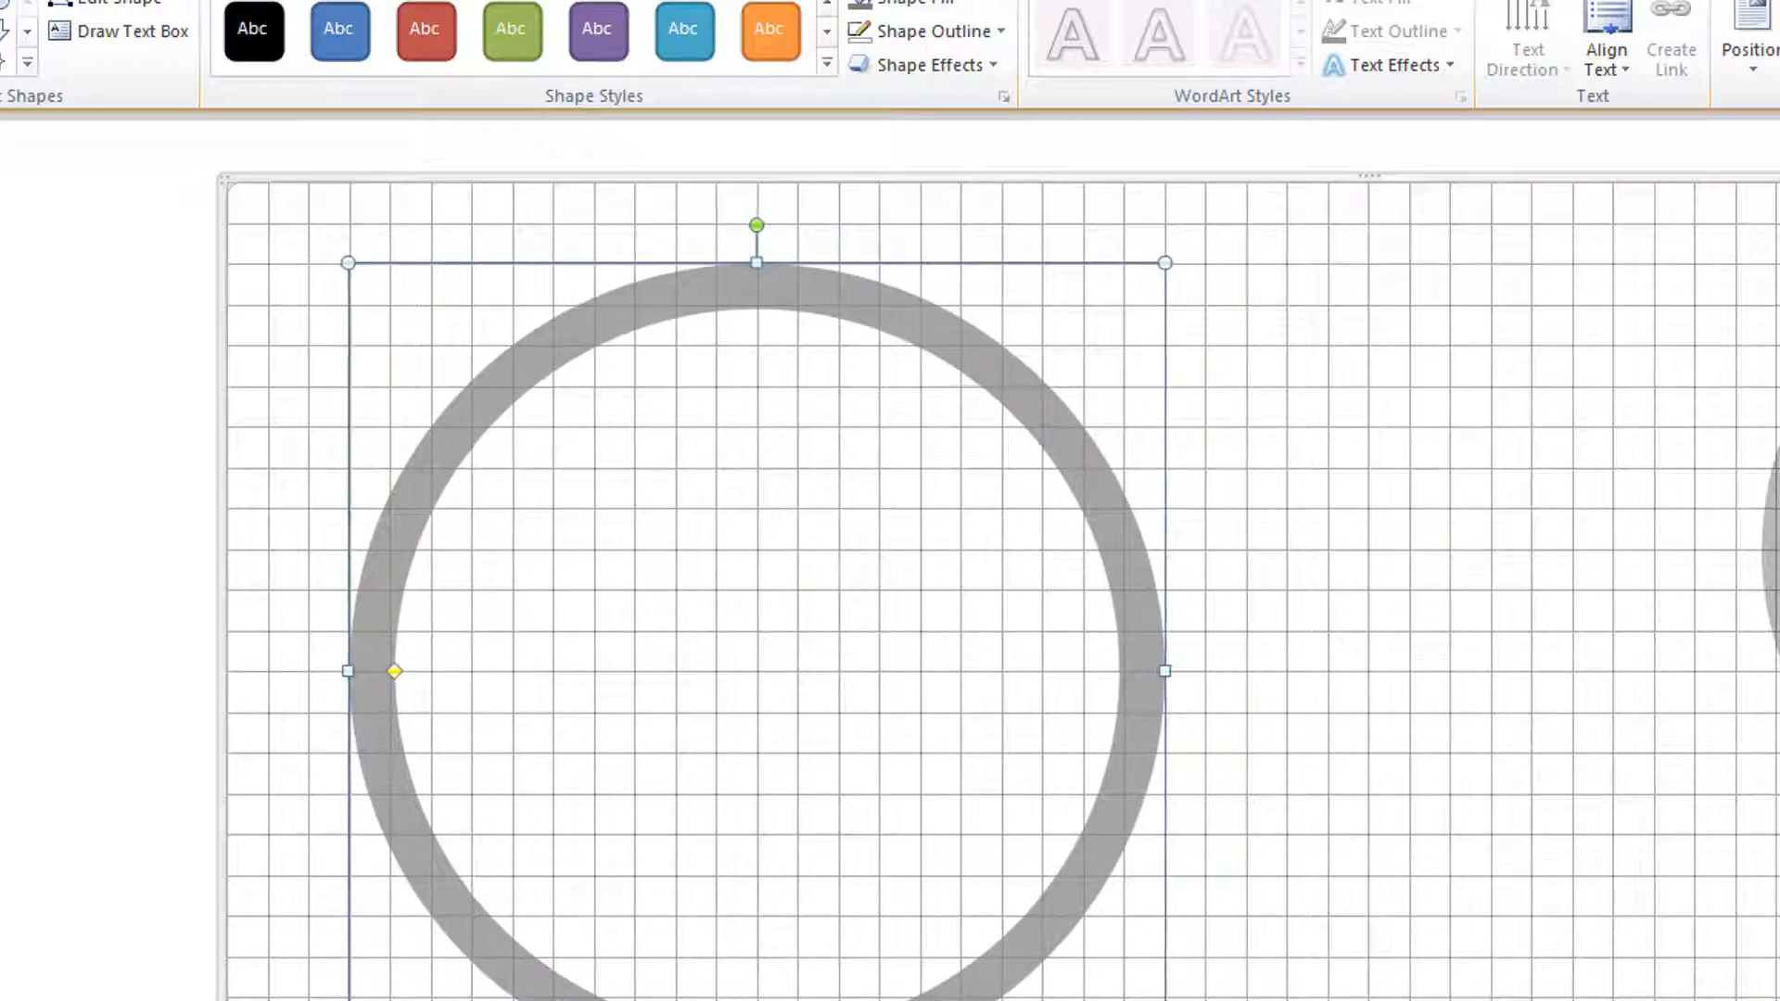
key("Left")
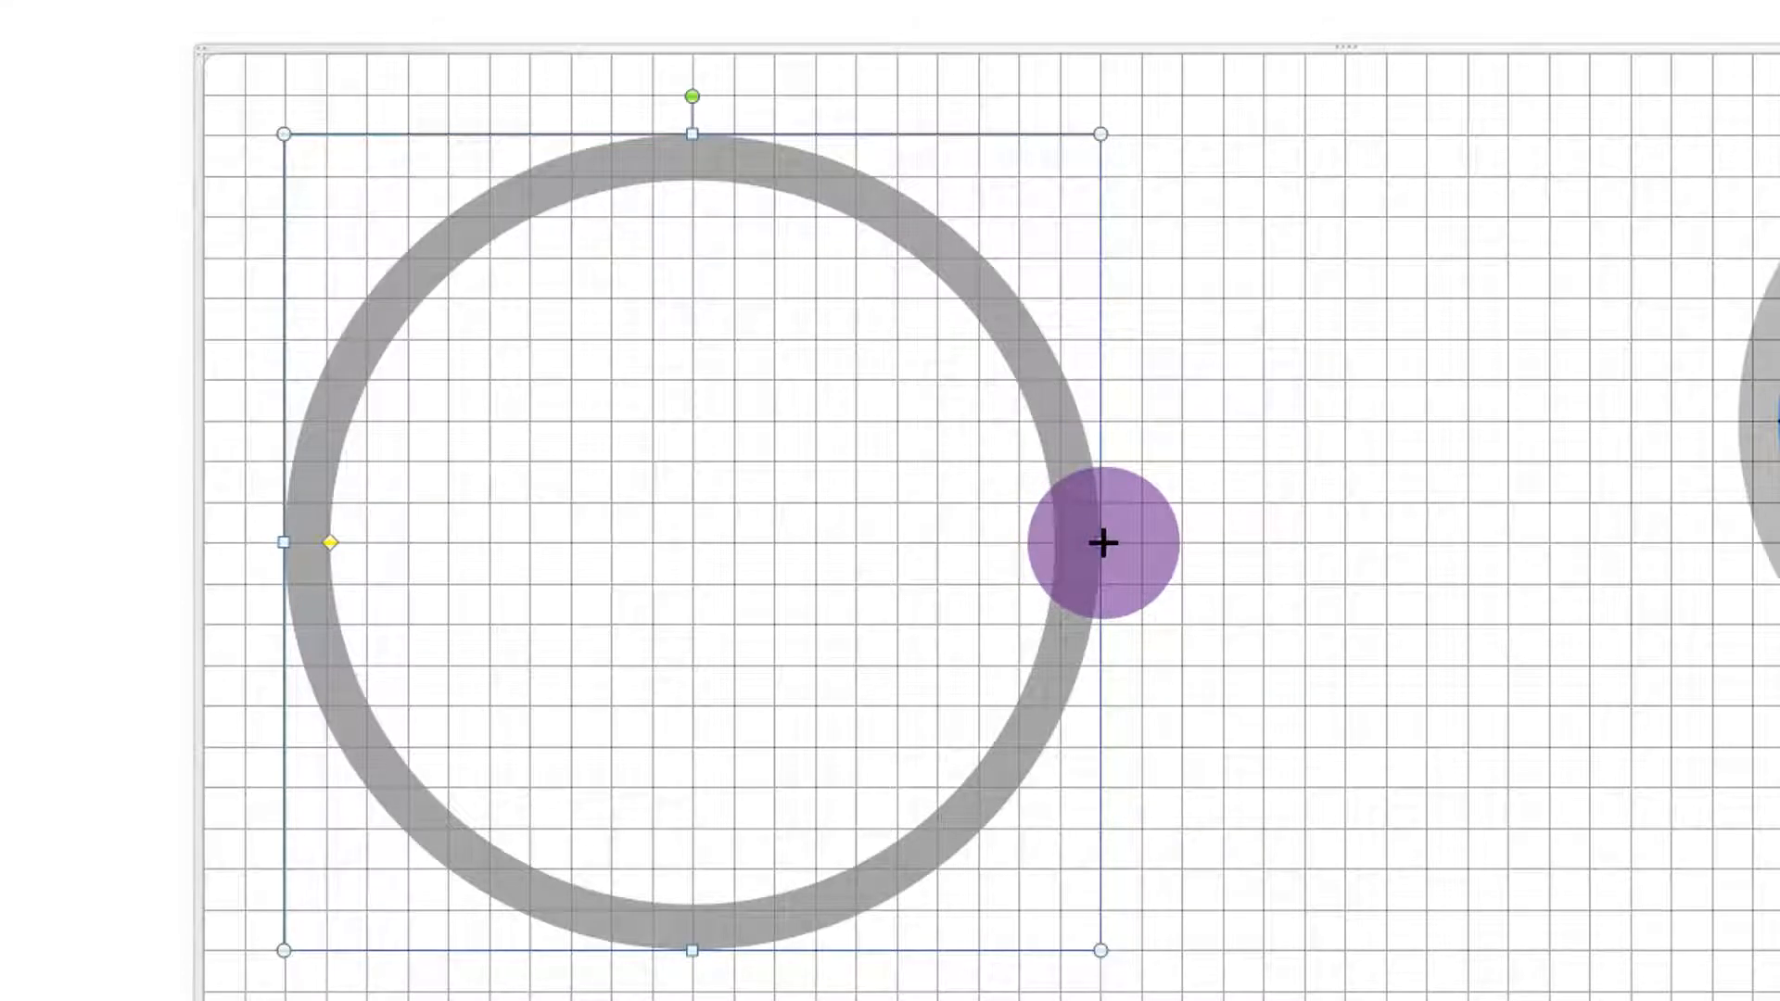
- Make a copy of the gray ring and shrink it to sit about one grid square inside the original
left_click_drag(1100, 542, 1101, 542)
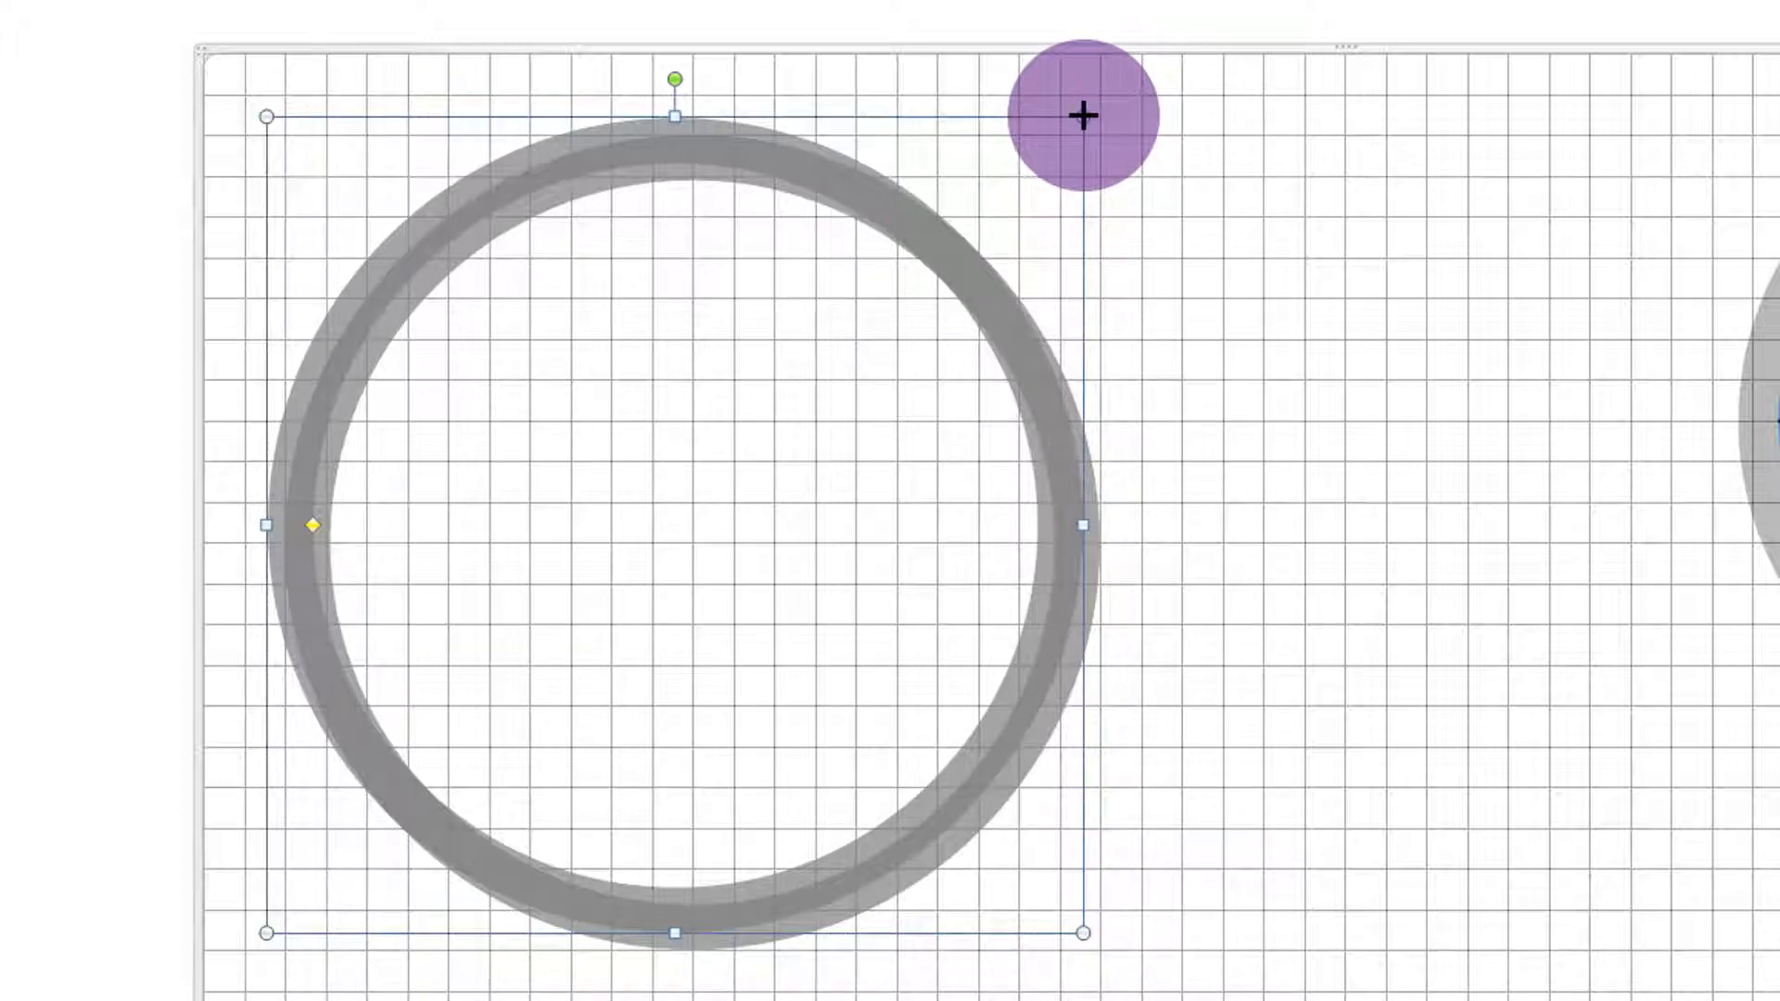
left_click_drag(1082, 116, 1081, 112)
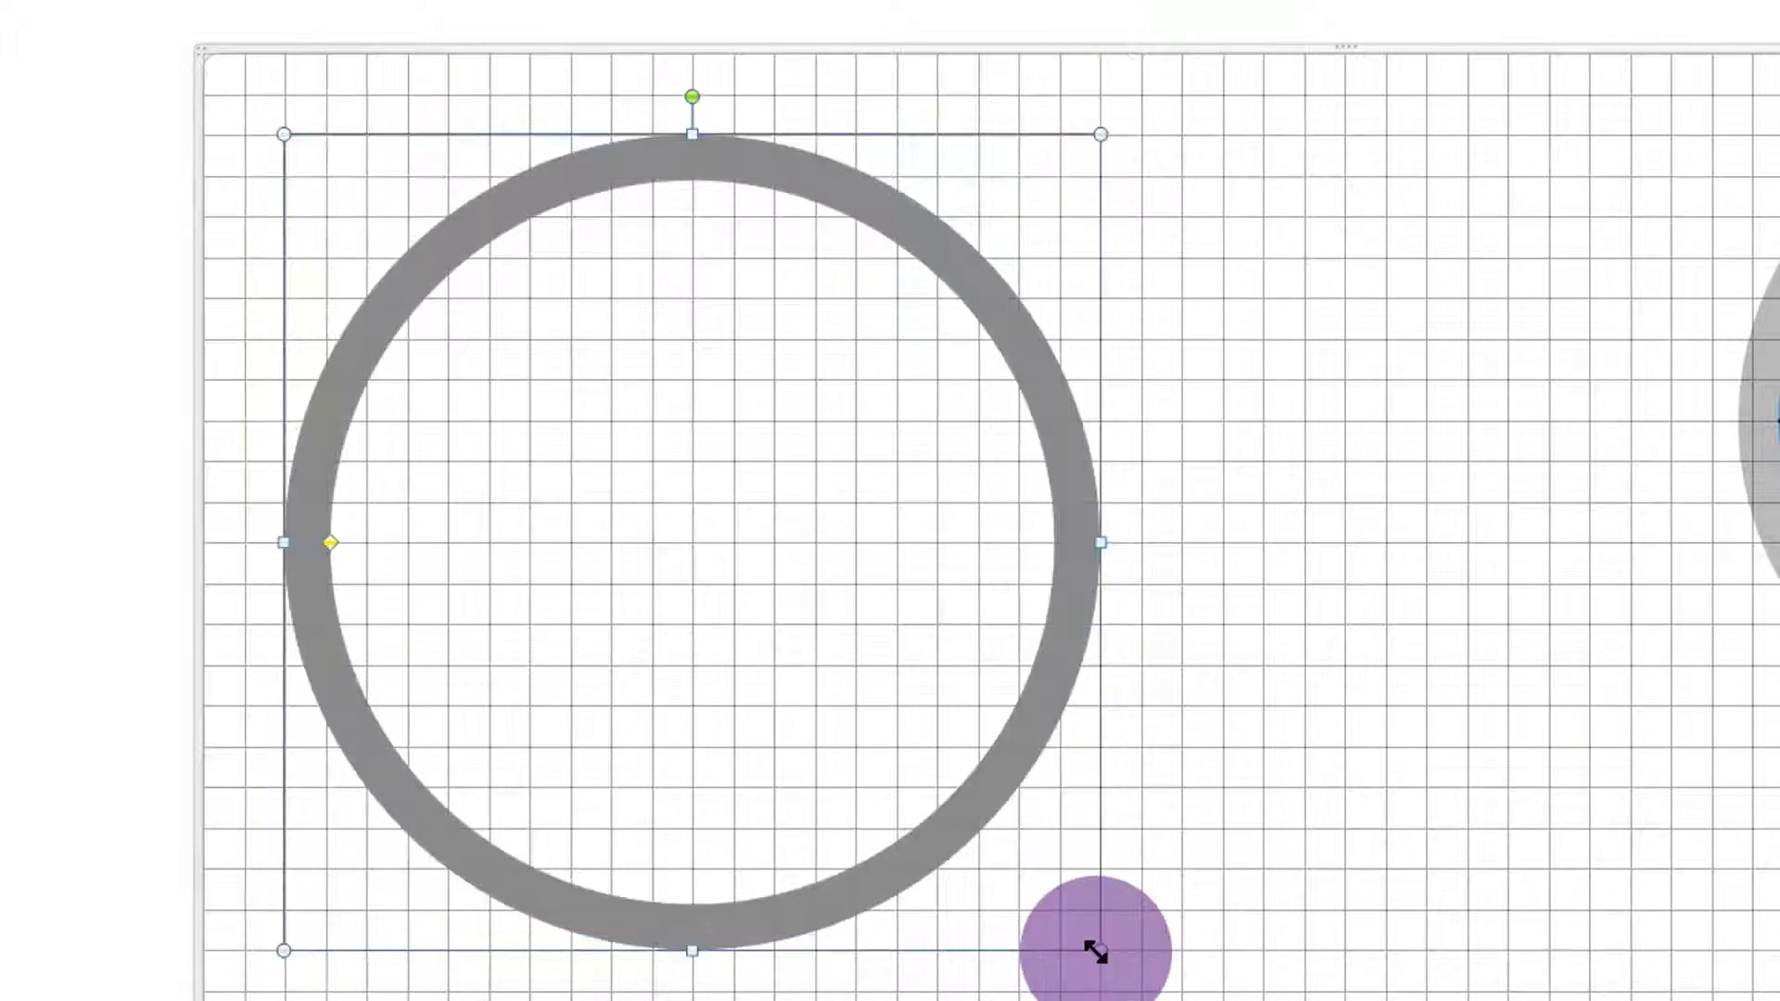
left_click_drag(1096, 951, 1072, 913)
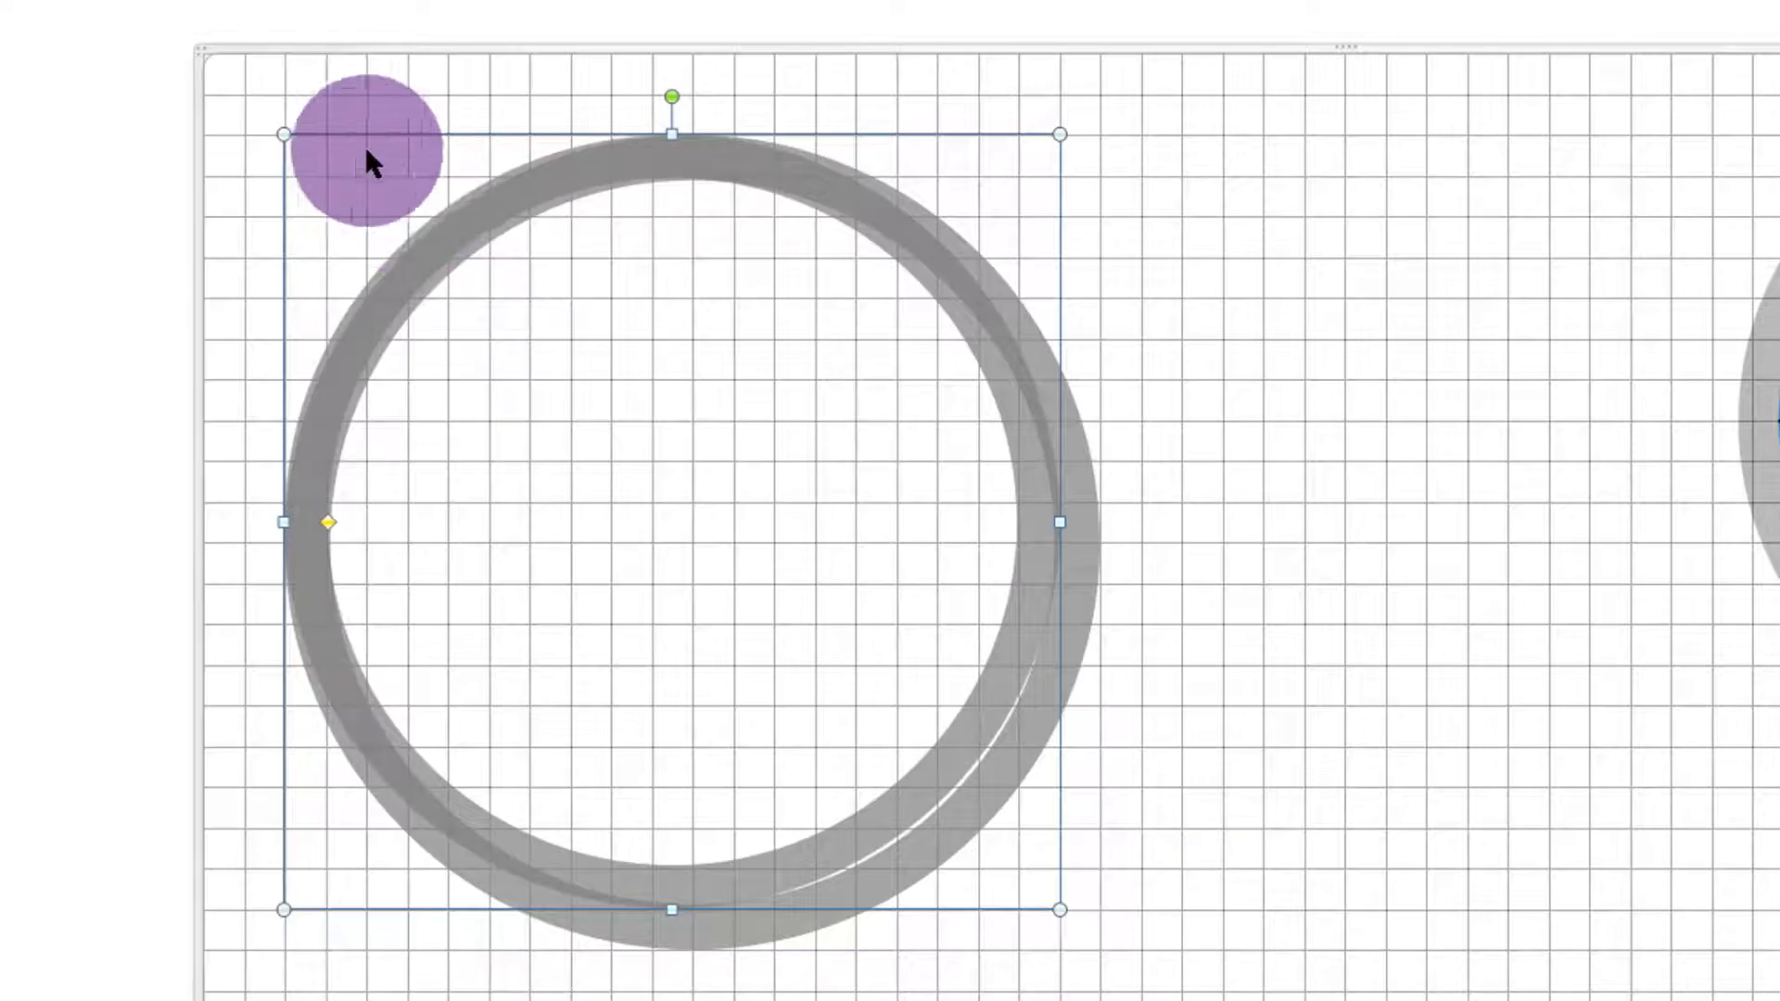
left_click_drag(284, 137, 325, 158)
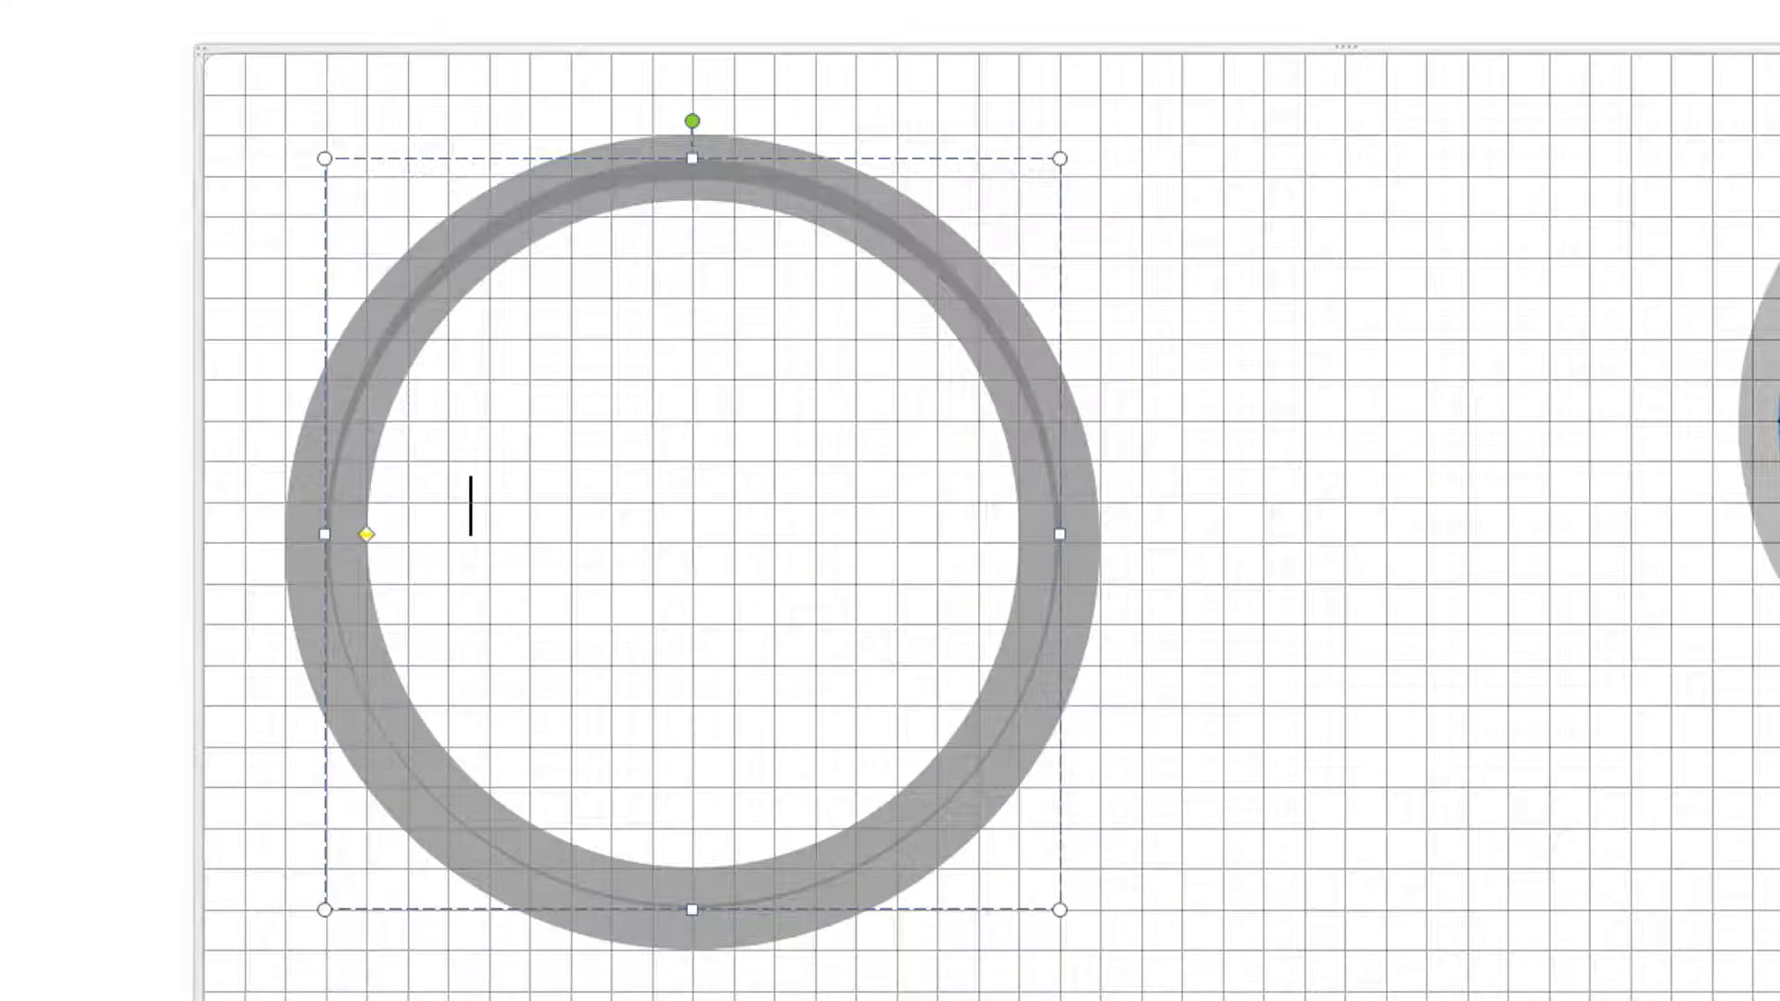
- Fill the inner ring with the standard blue color and lower its top edge onto the gridline
left_click(931, 0)
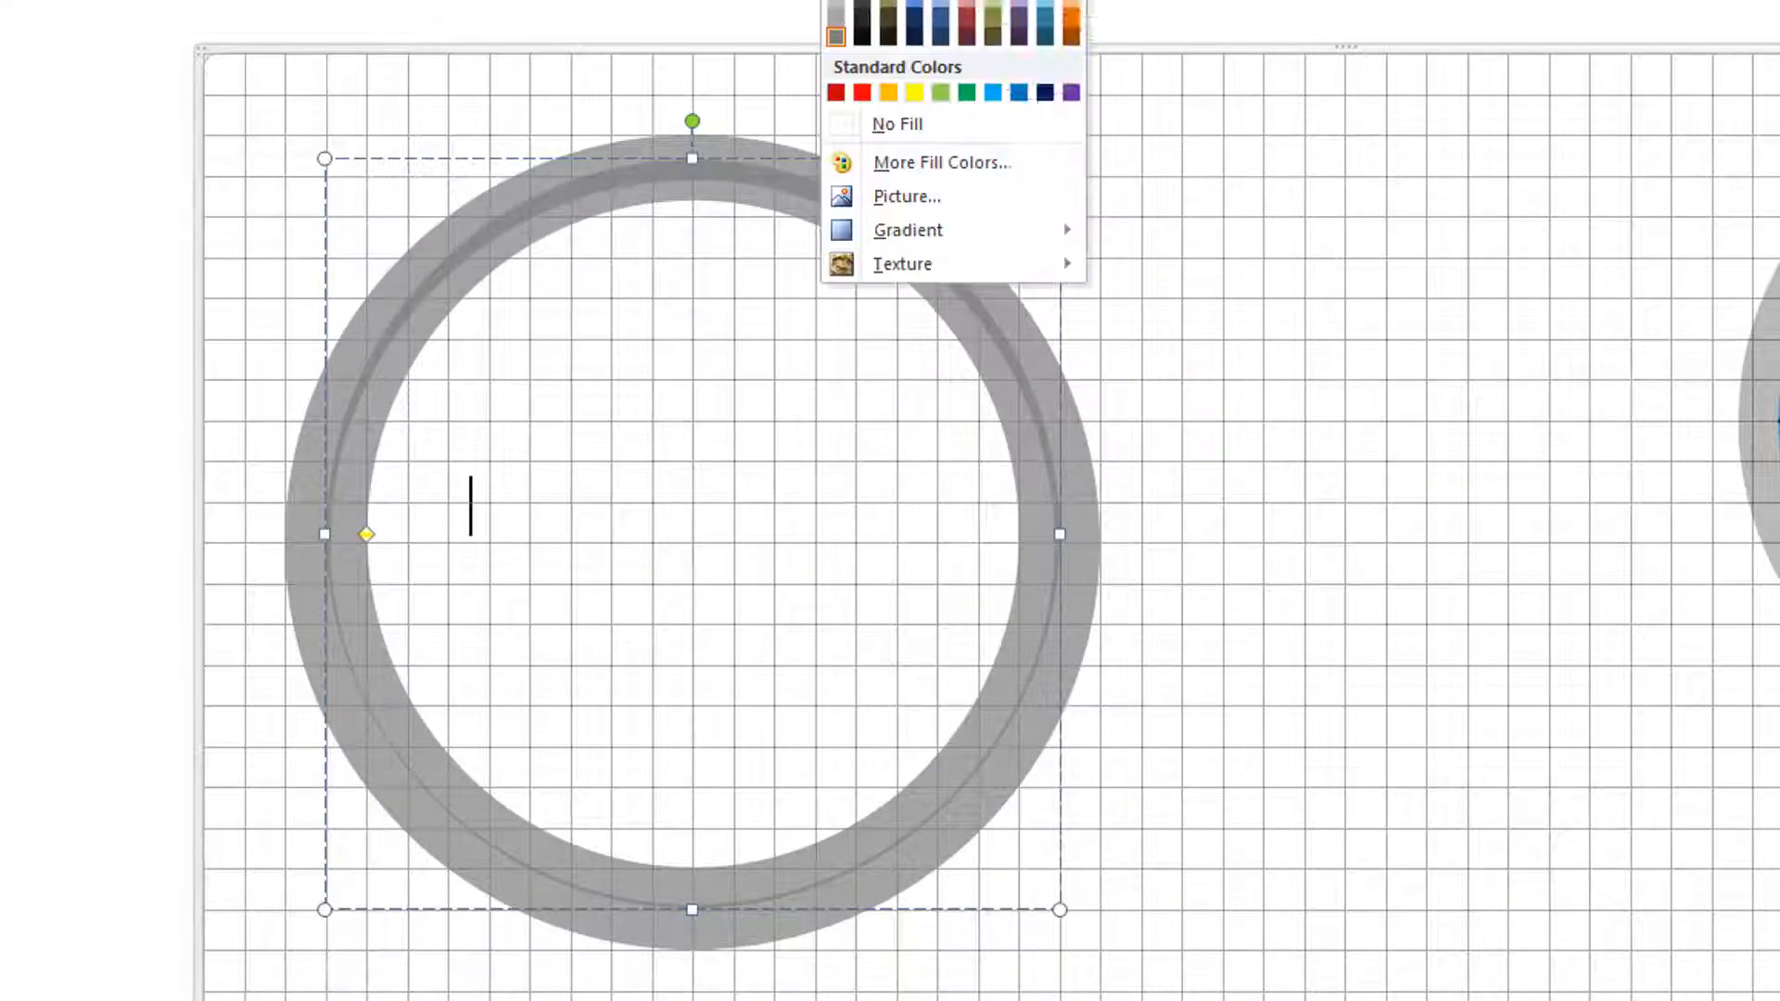
left_click(1018, 93)
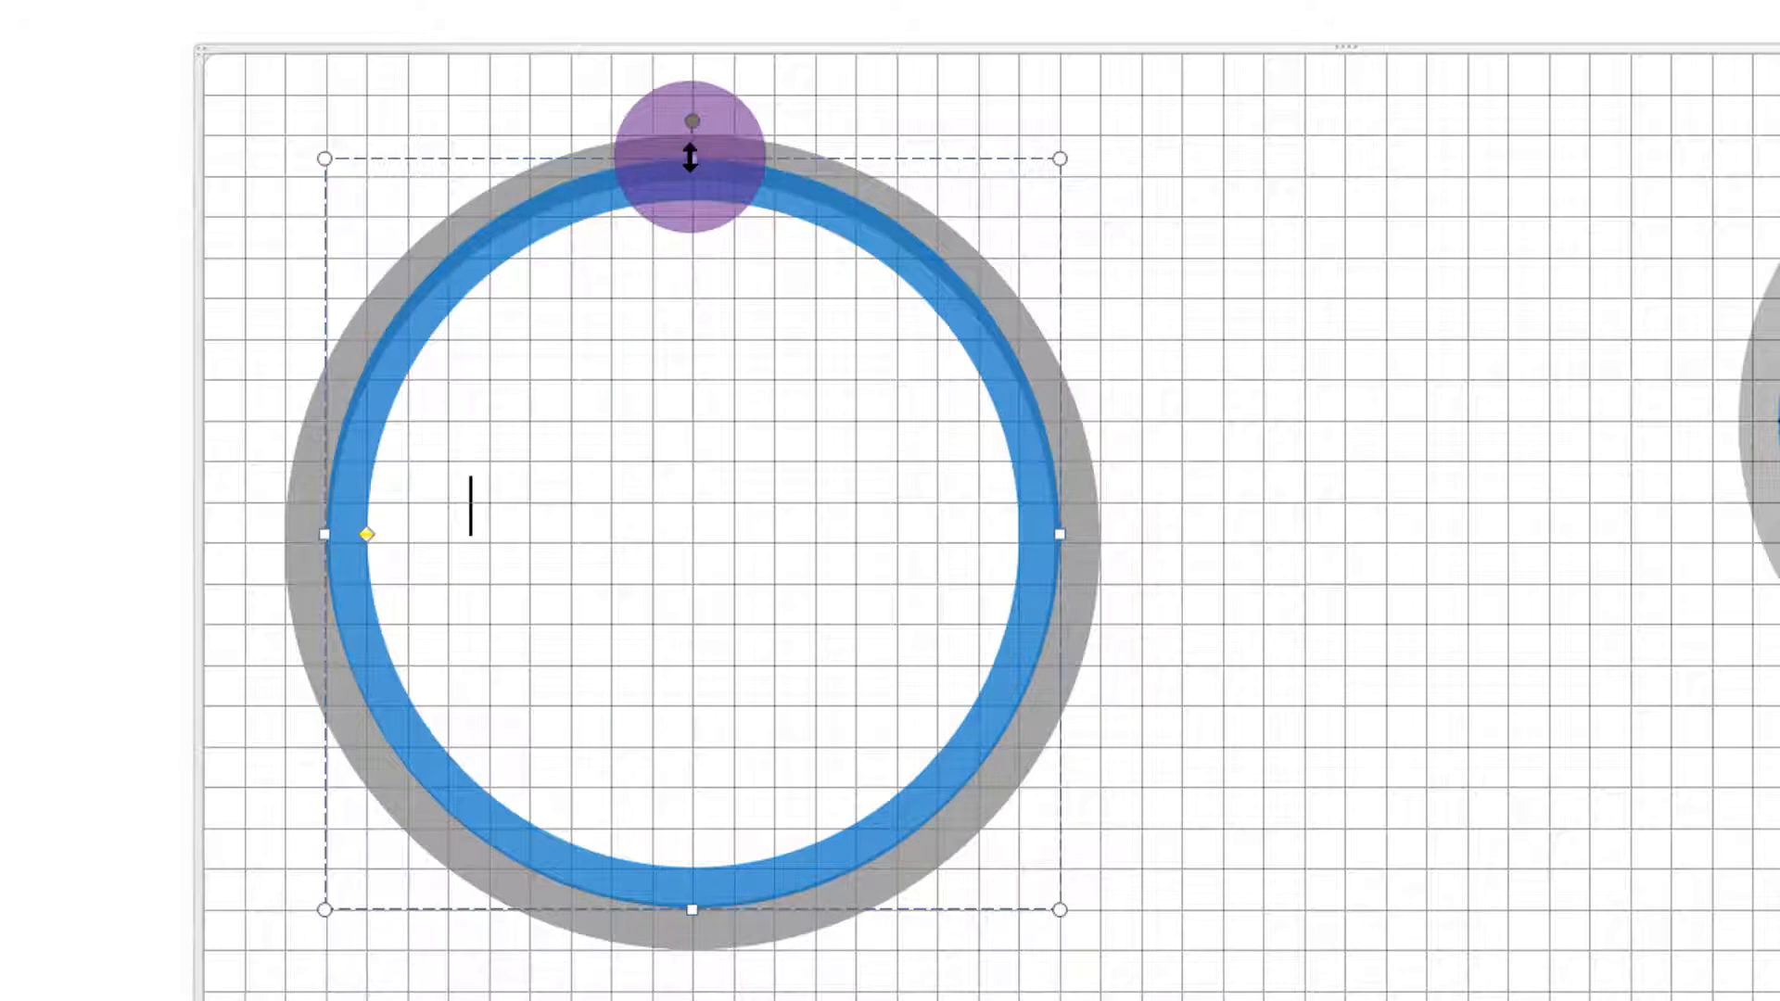
left_click_drag(689, 157, 691, 174)
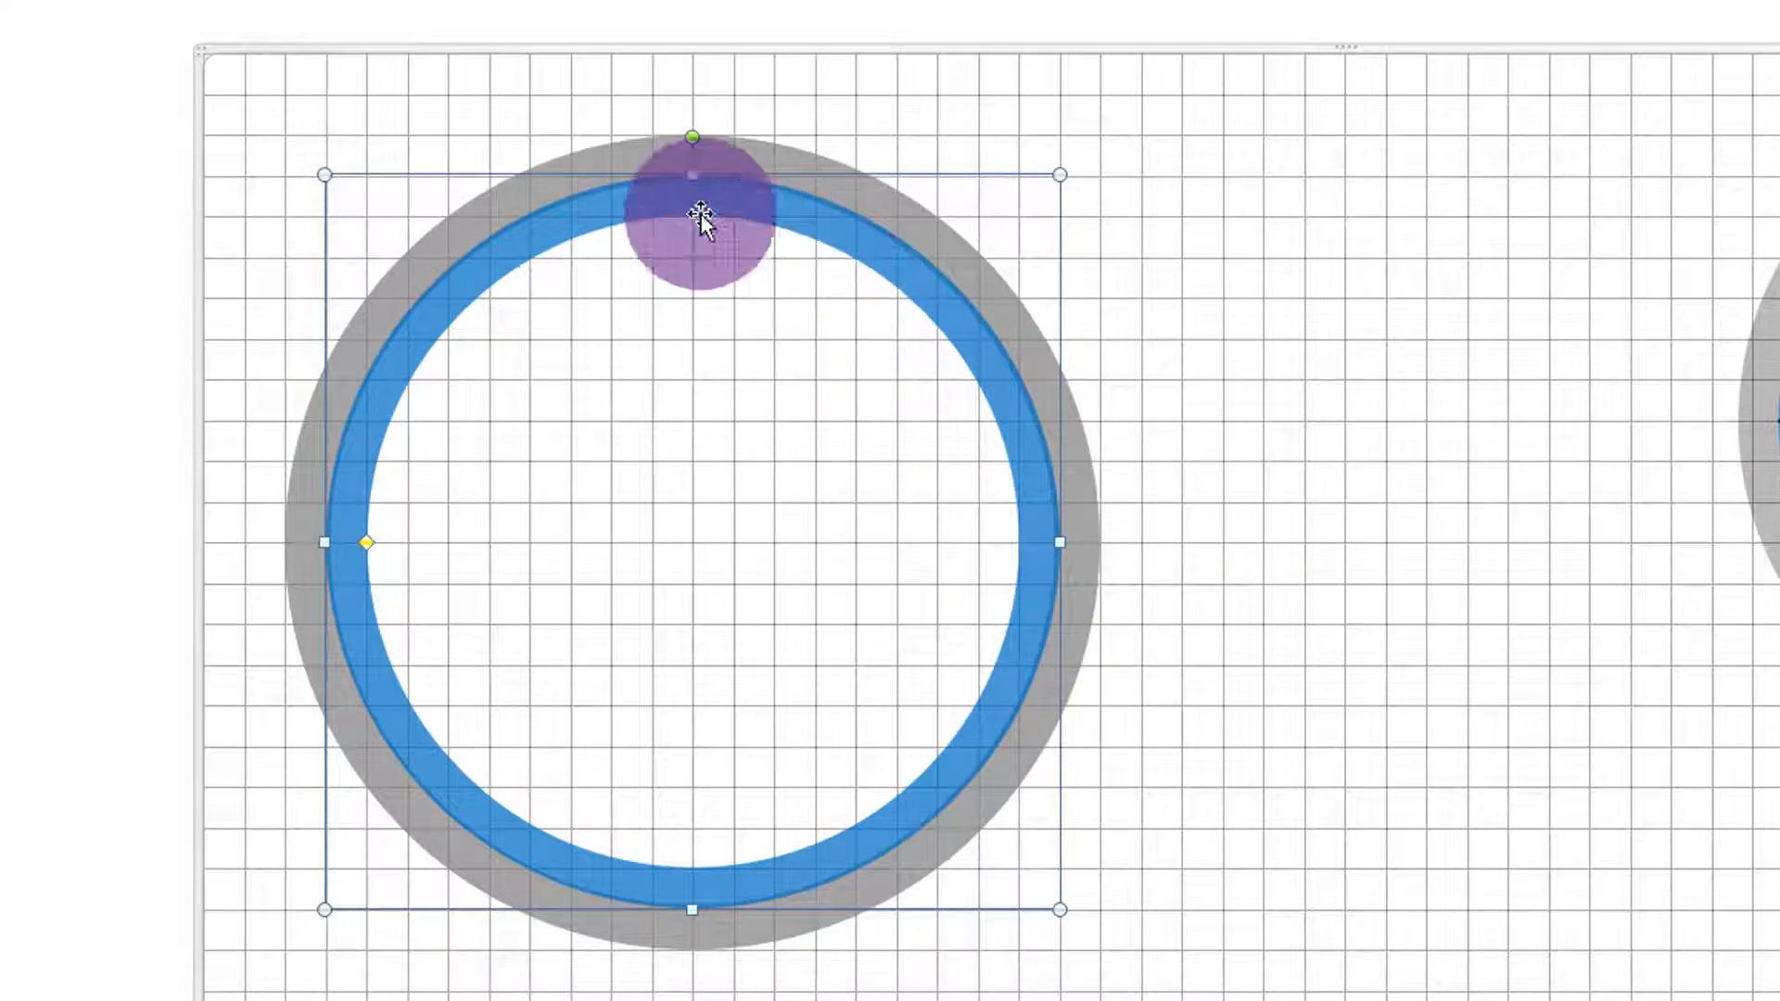
left_click(880, 0)
left_click(938, 159)
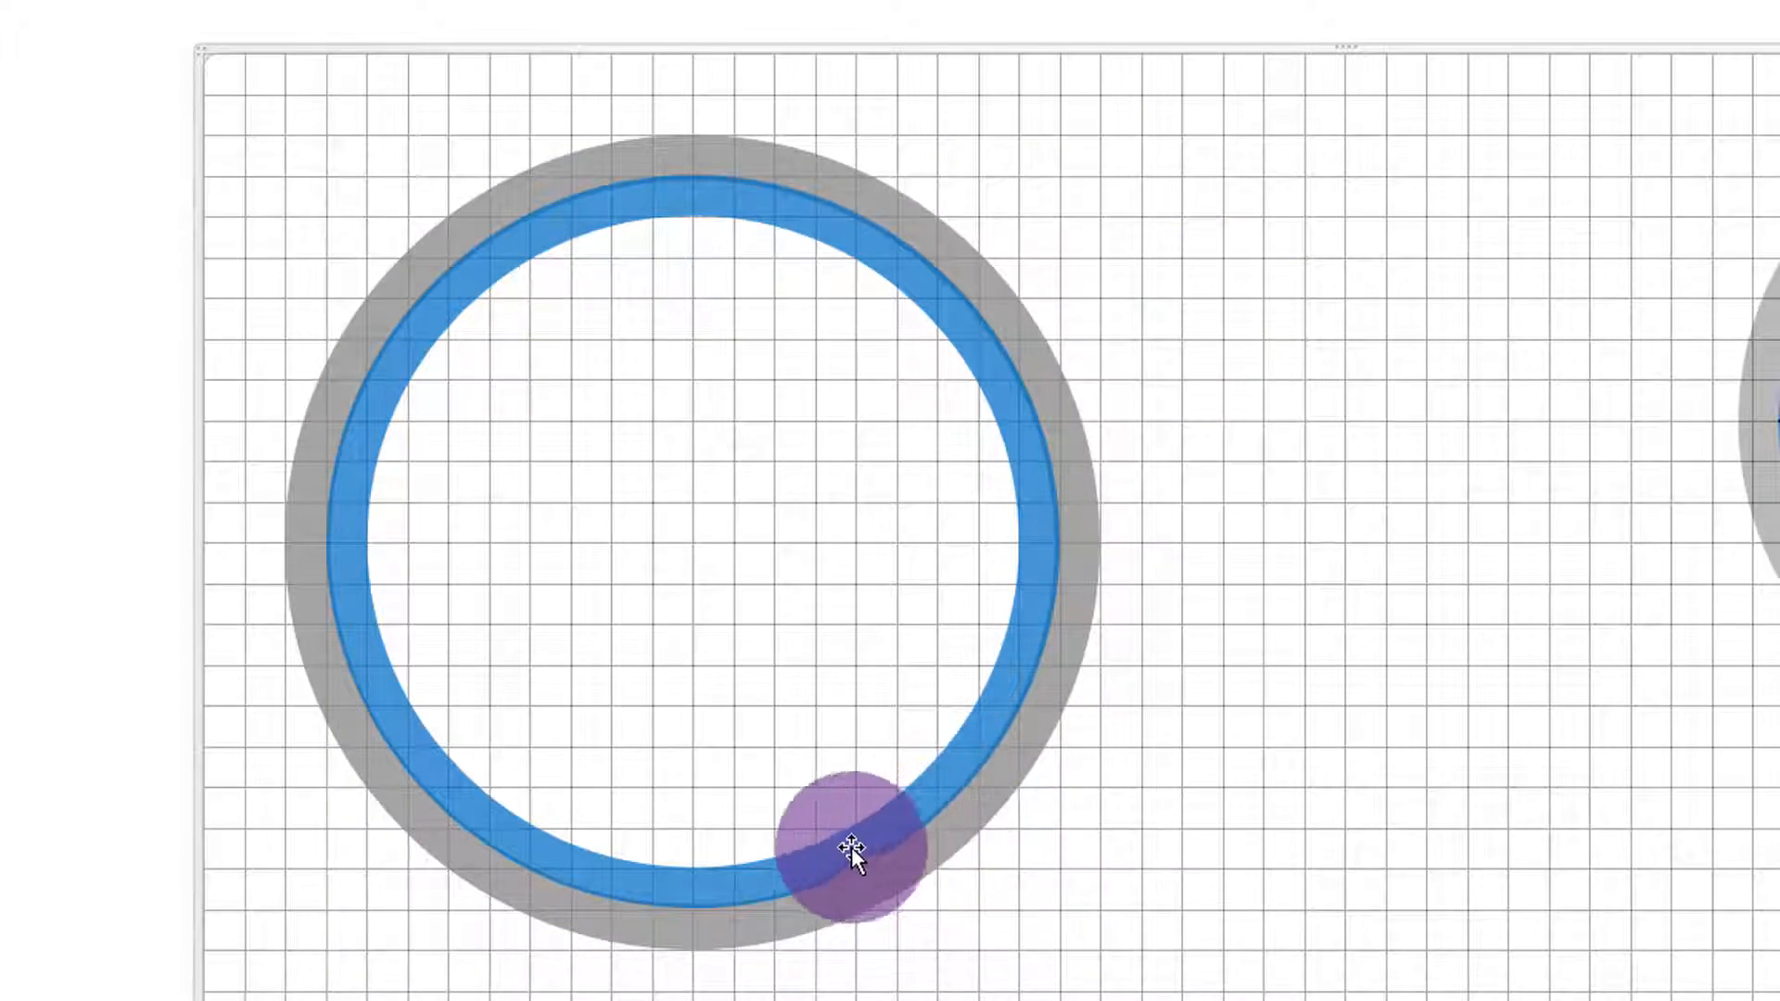
left_click(644, 877)
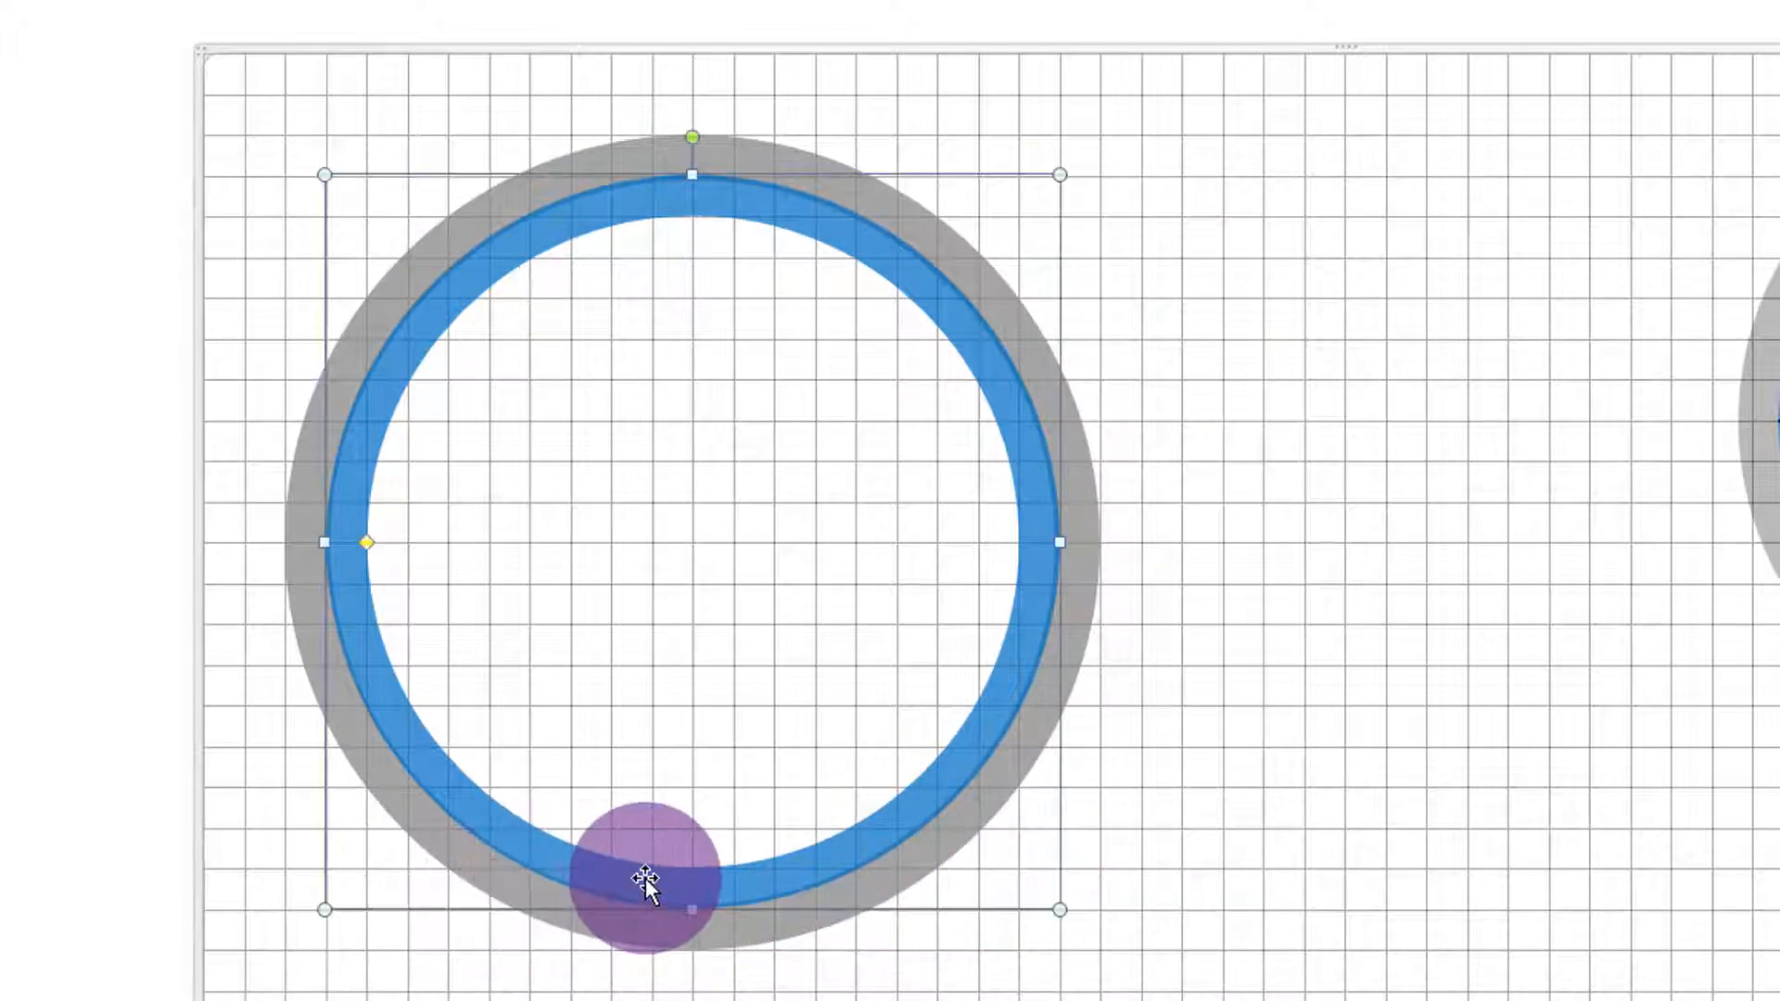
key("Down")
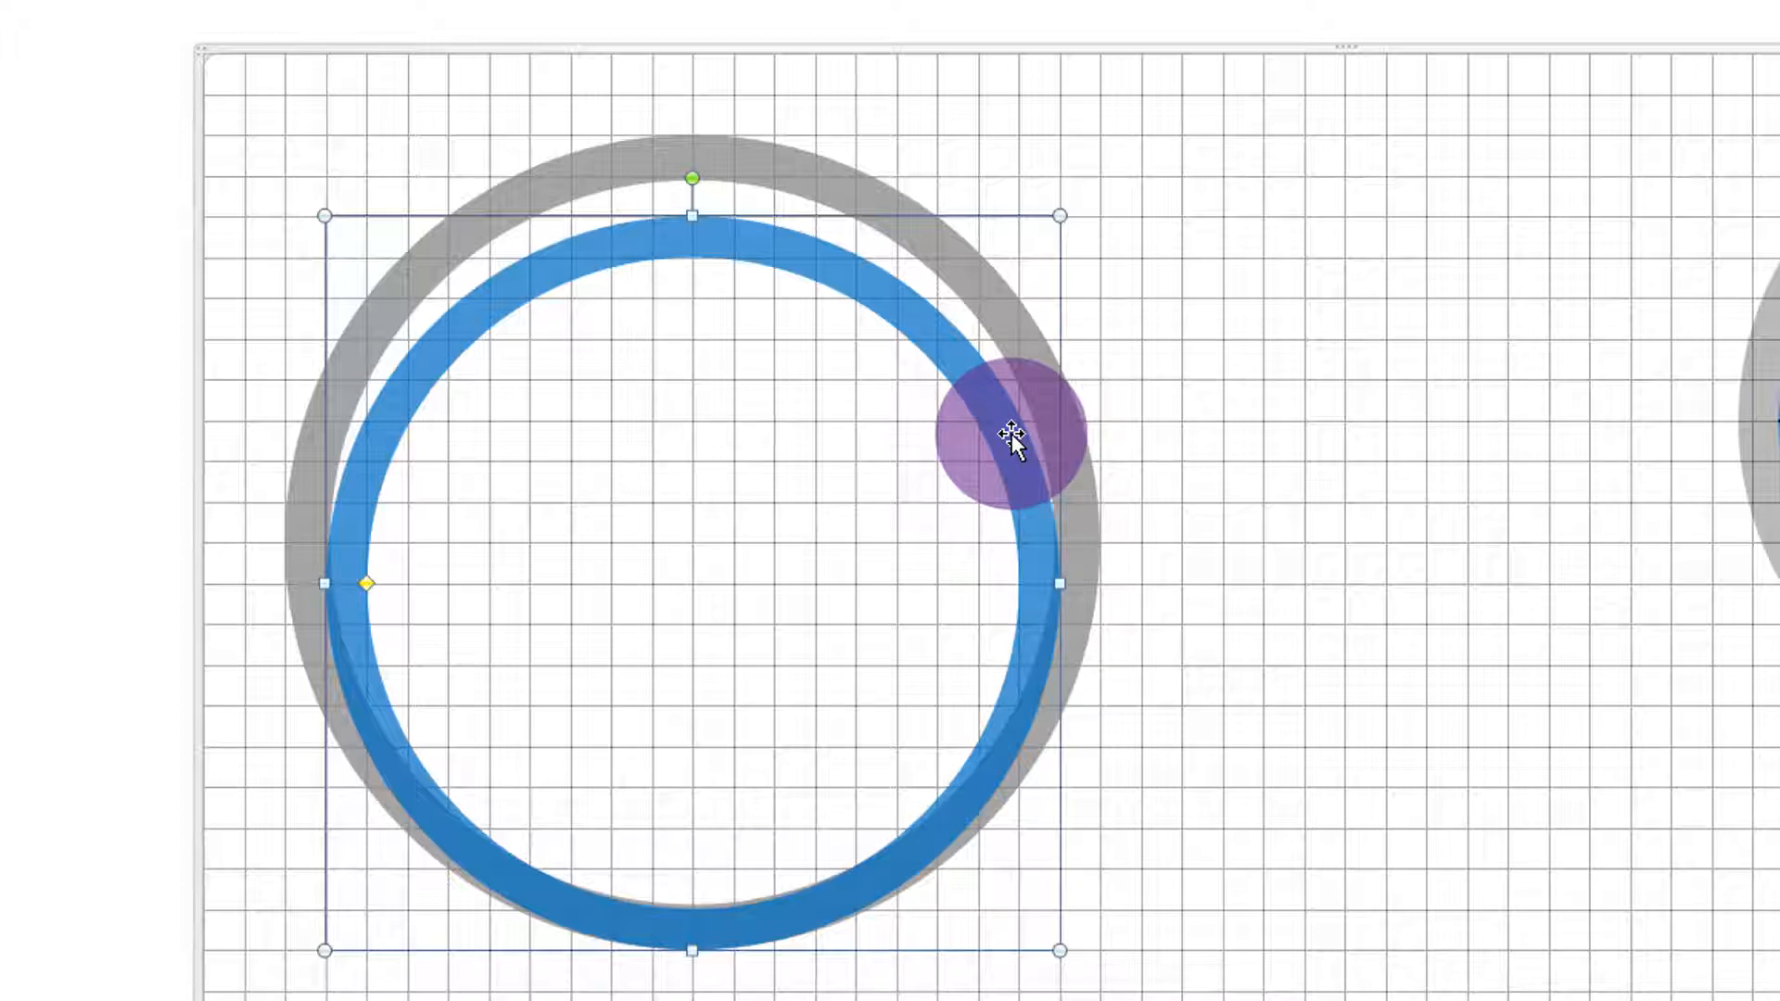
key("Up")
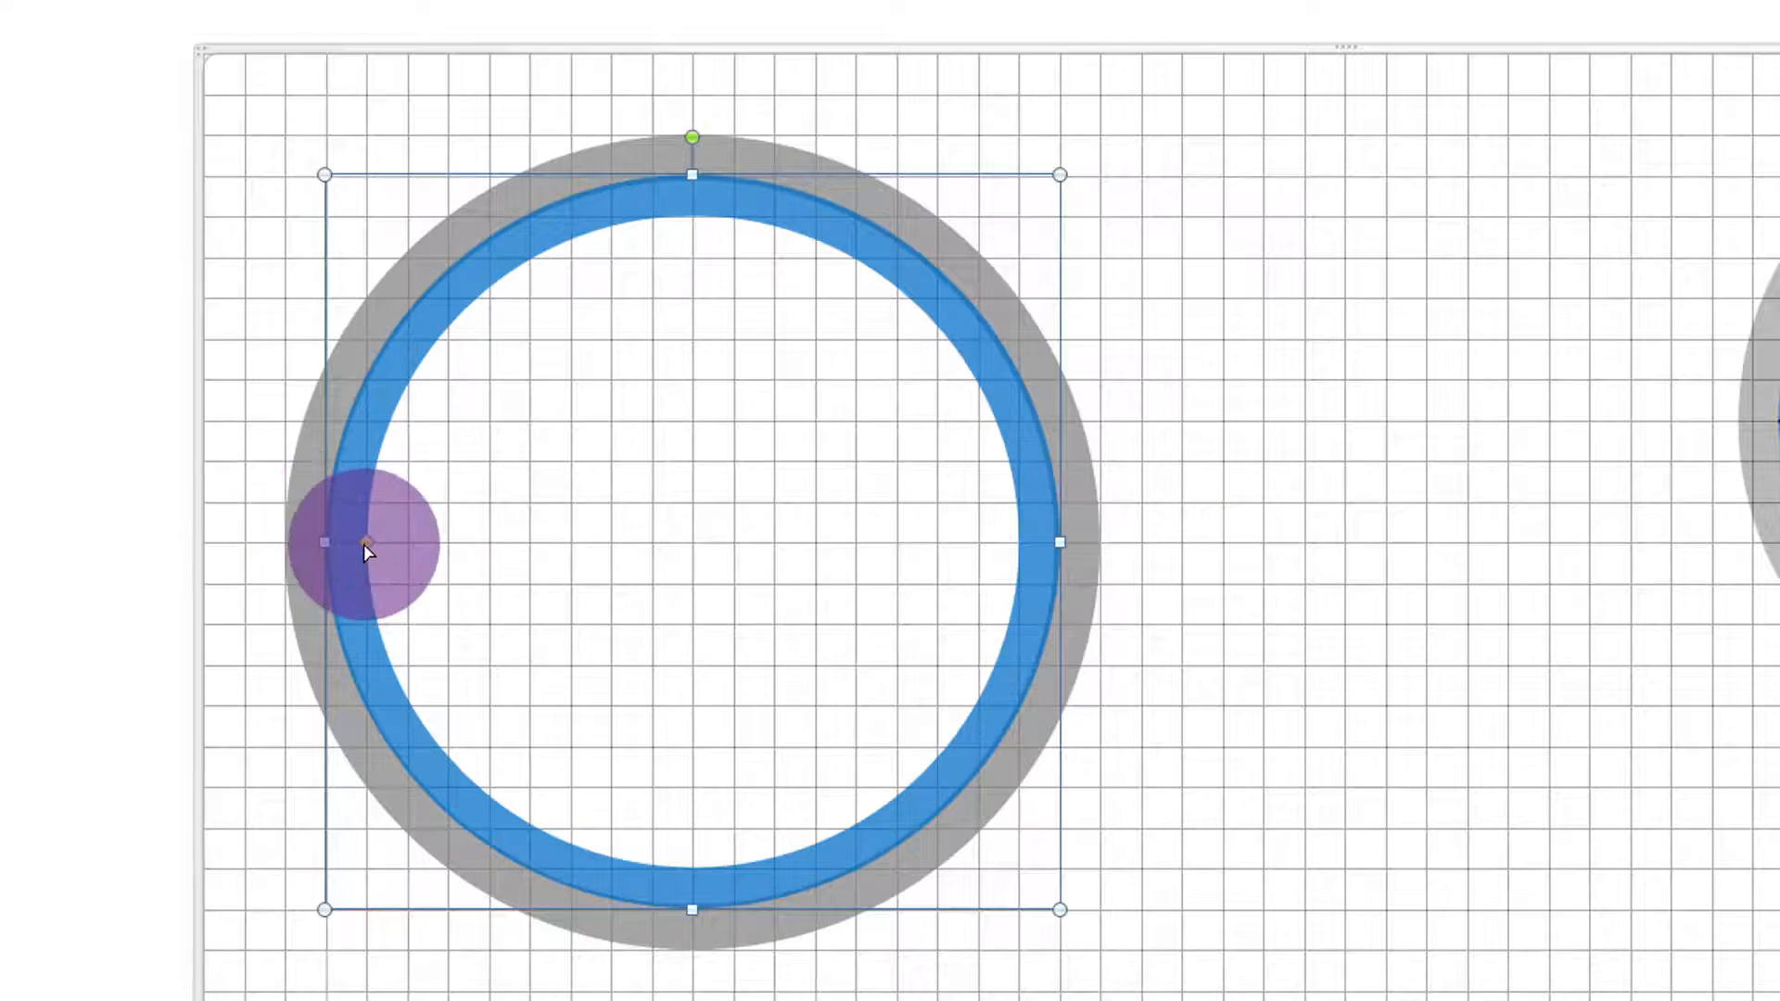
- Thin the blue ring's band to about half a grid square wide
left_click_drag(363, 542, 341, 539)
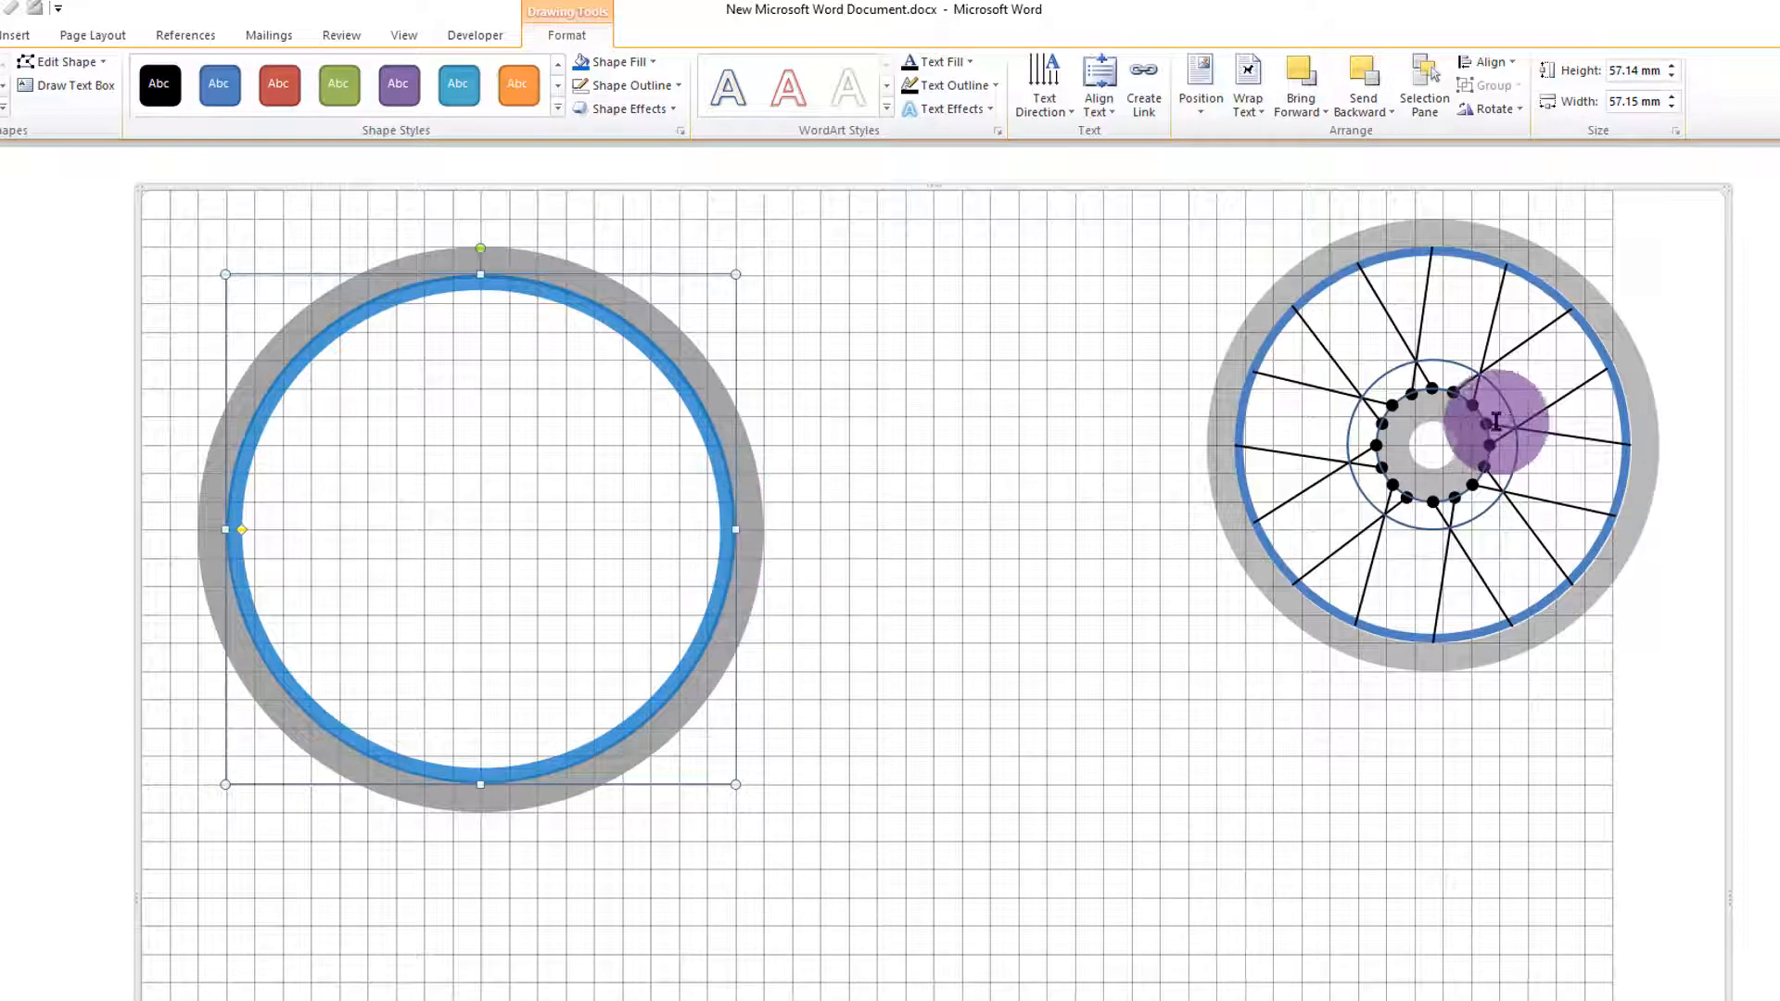
left_click(740, 529)
left_click(956, 549)
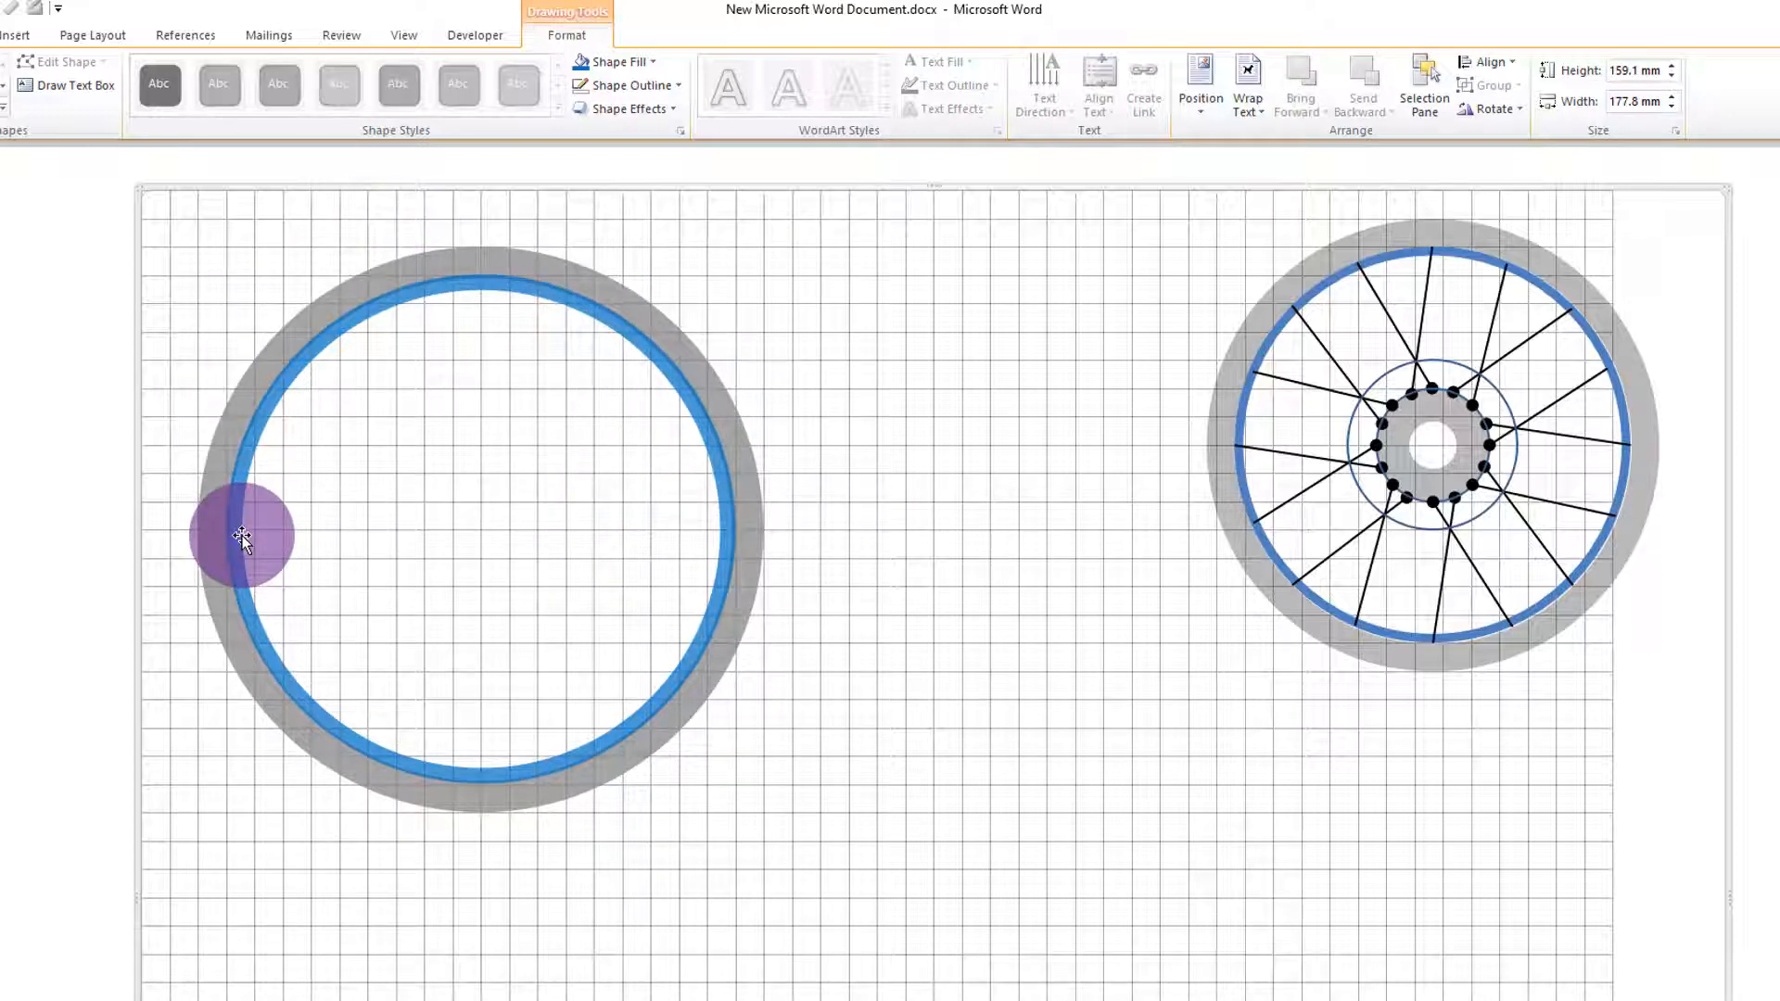
left_click(14, 28)
left_click(175, 82)
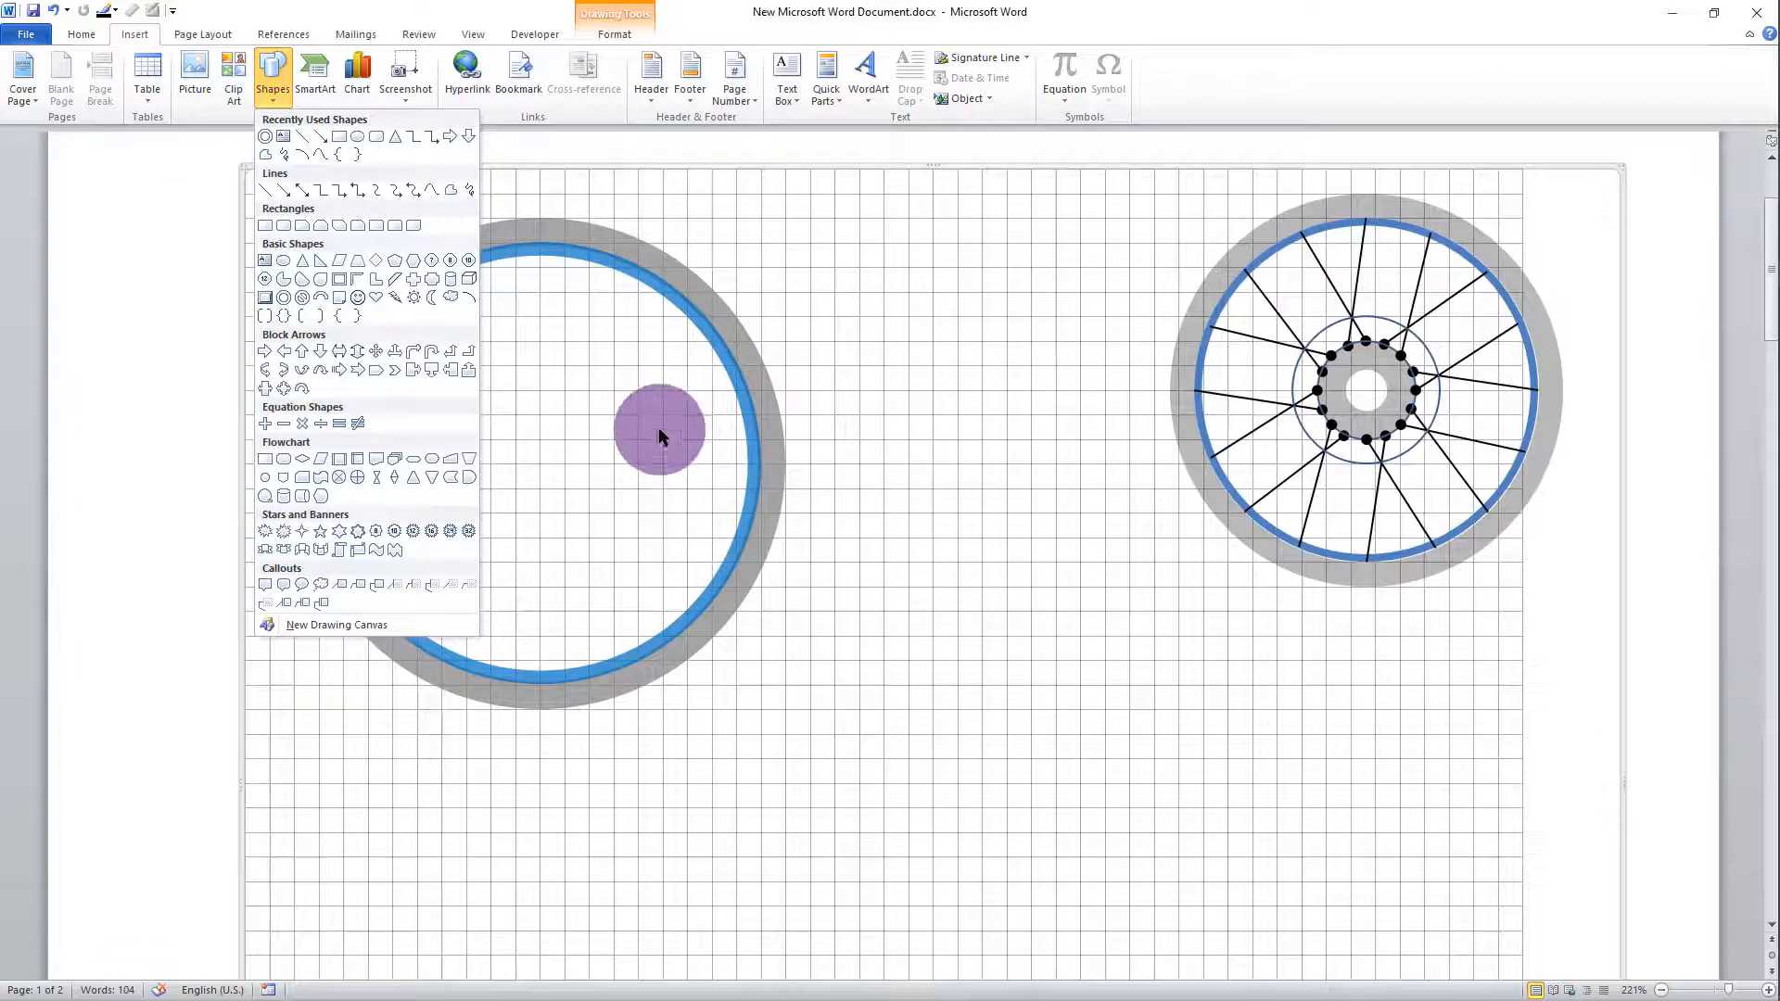
left_click(659, 430)
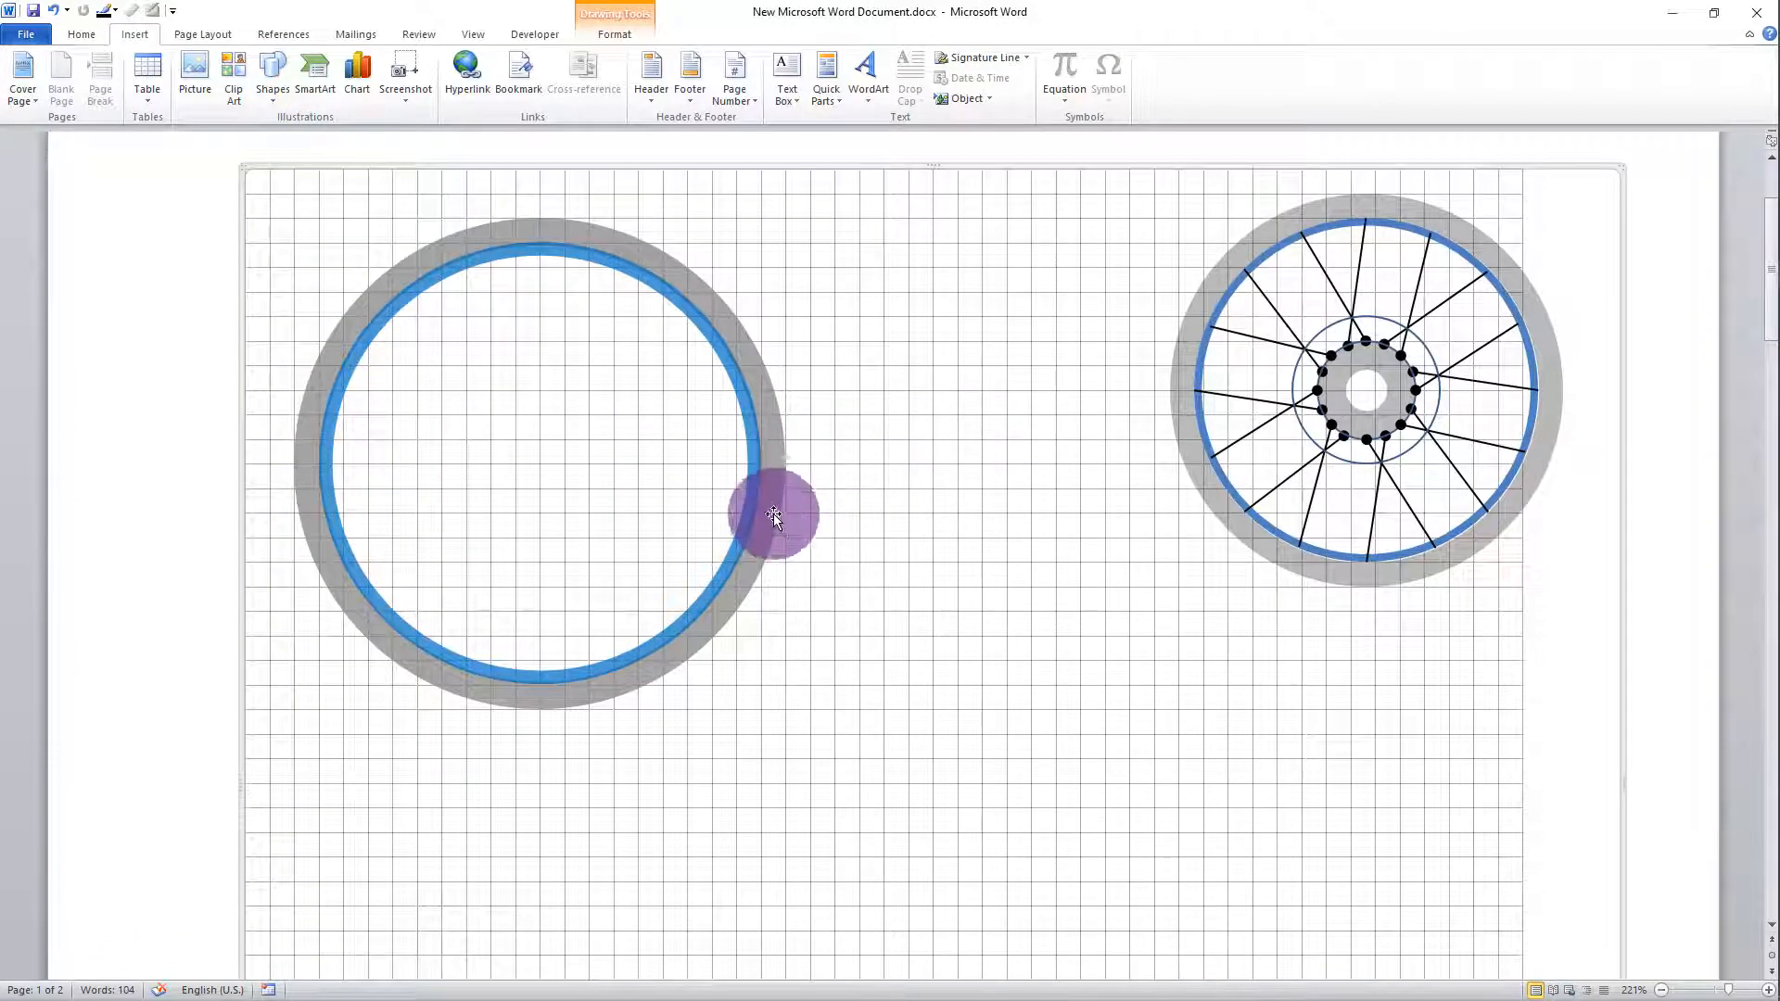
- Duplicate the blue ring, shrink the copy to about six grid squares across, and centre it inside the wheel
left_click(753, 495)
left_click_drag(753, 494, 438, 378)
key("Right")
key("Right")
key("Down")
key("Down")
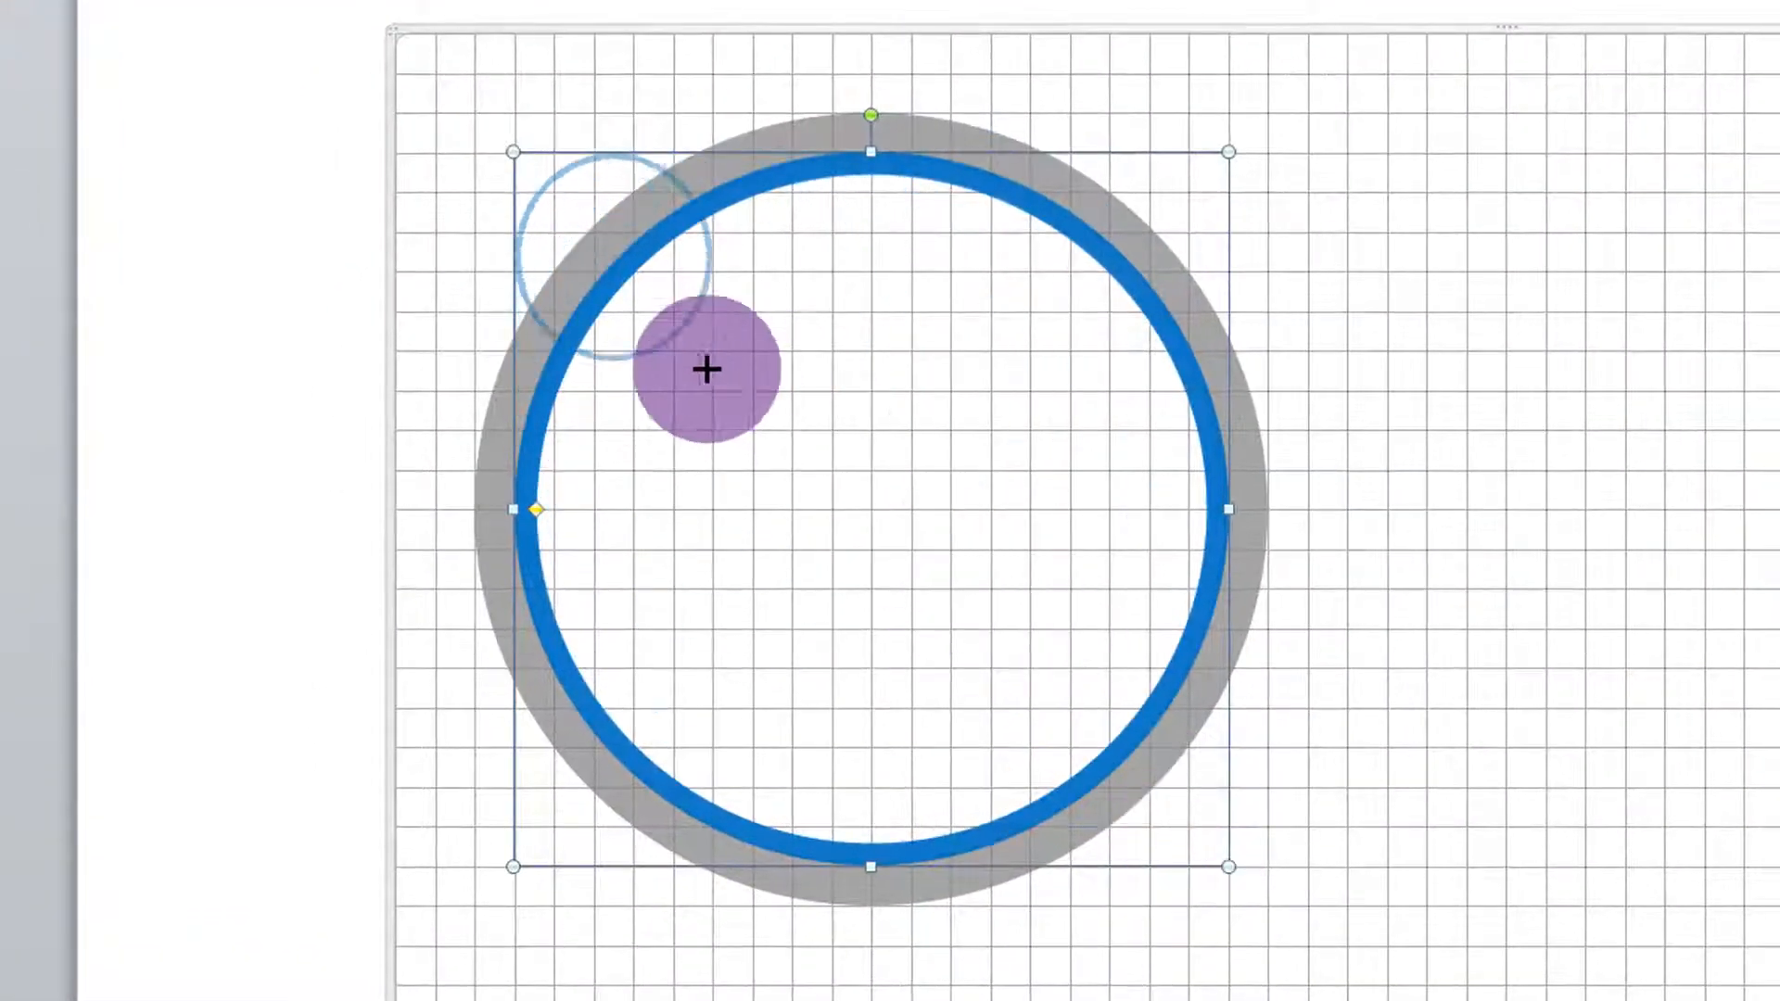
left_click_drag(706, 370, 753, 345)
left_click_drag(632, 346, 632, 390)
left_click_drag(746, 316, 984, 527)
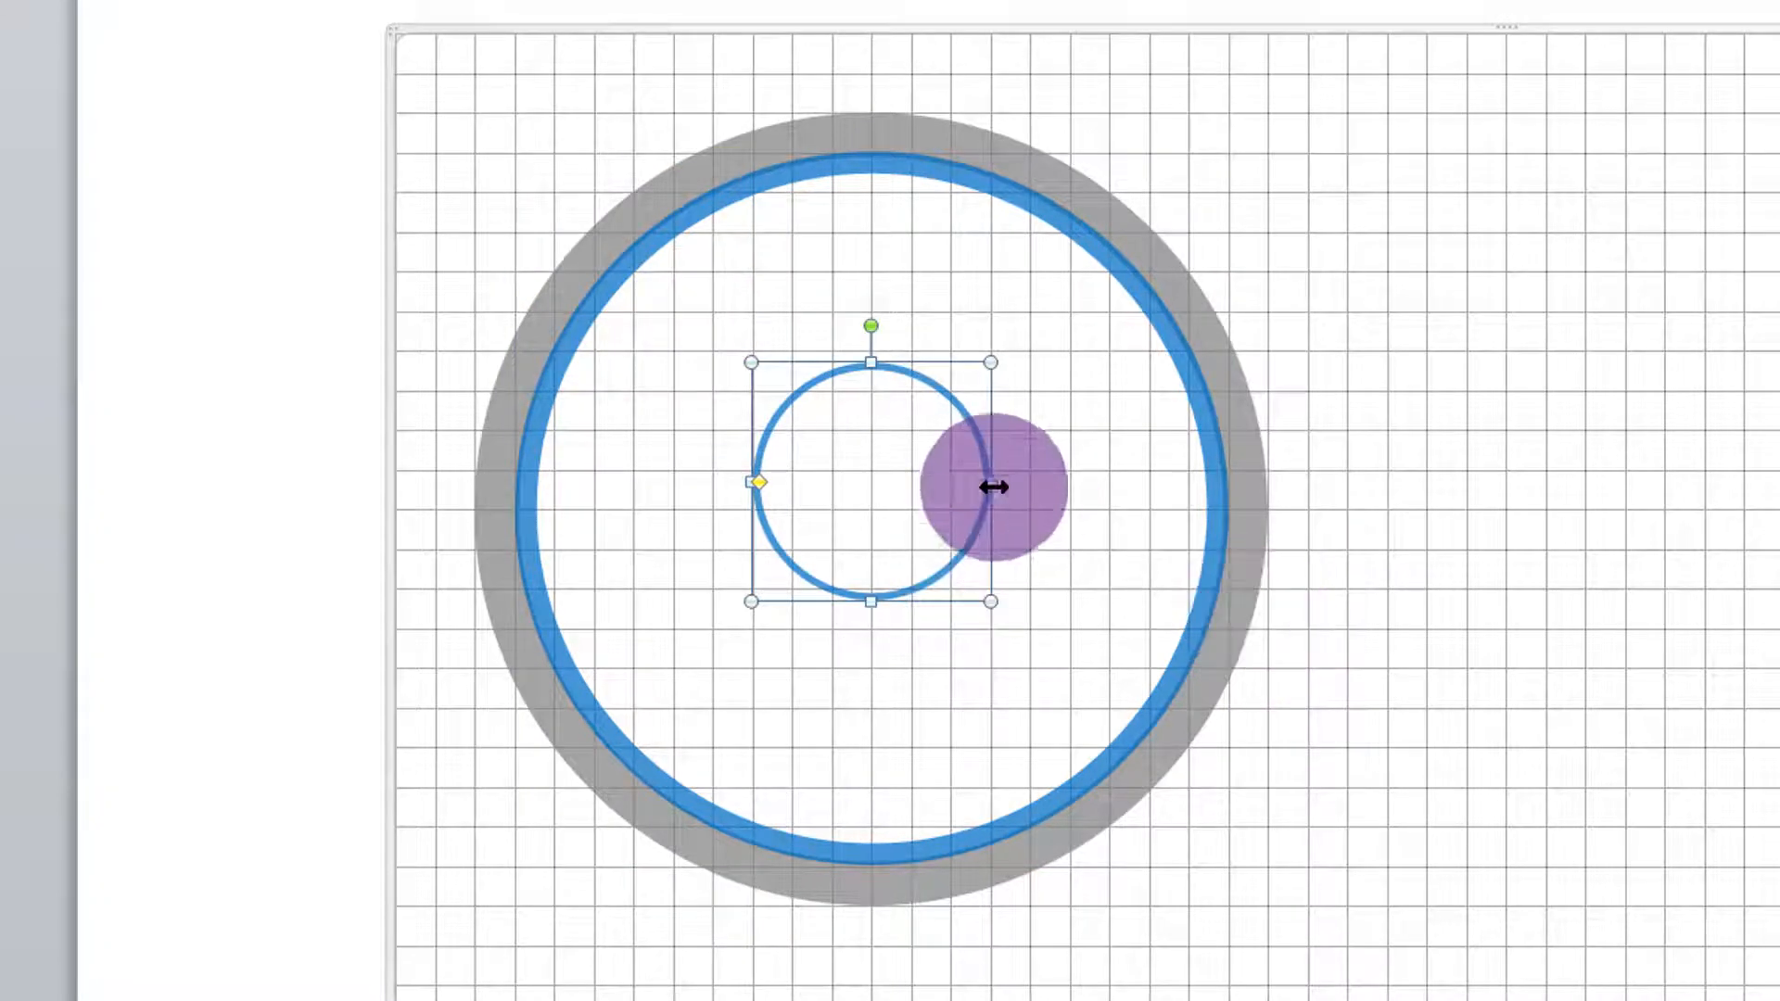
key("Down")
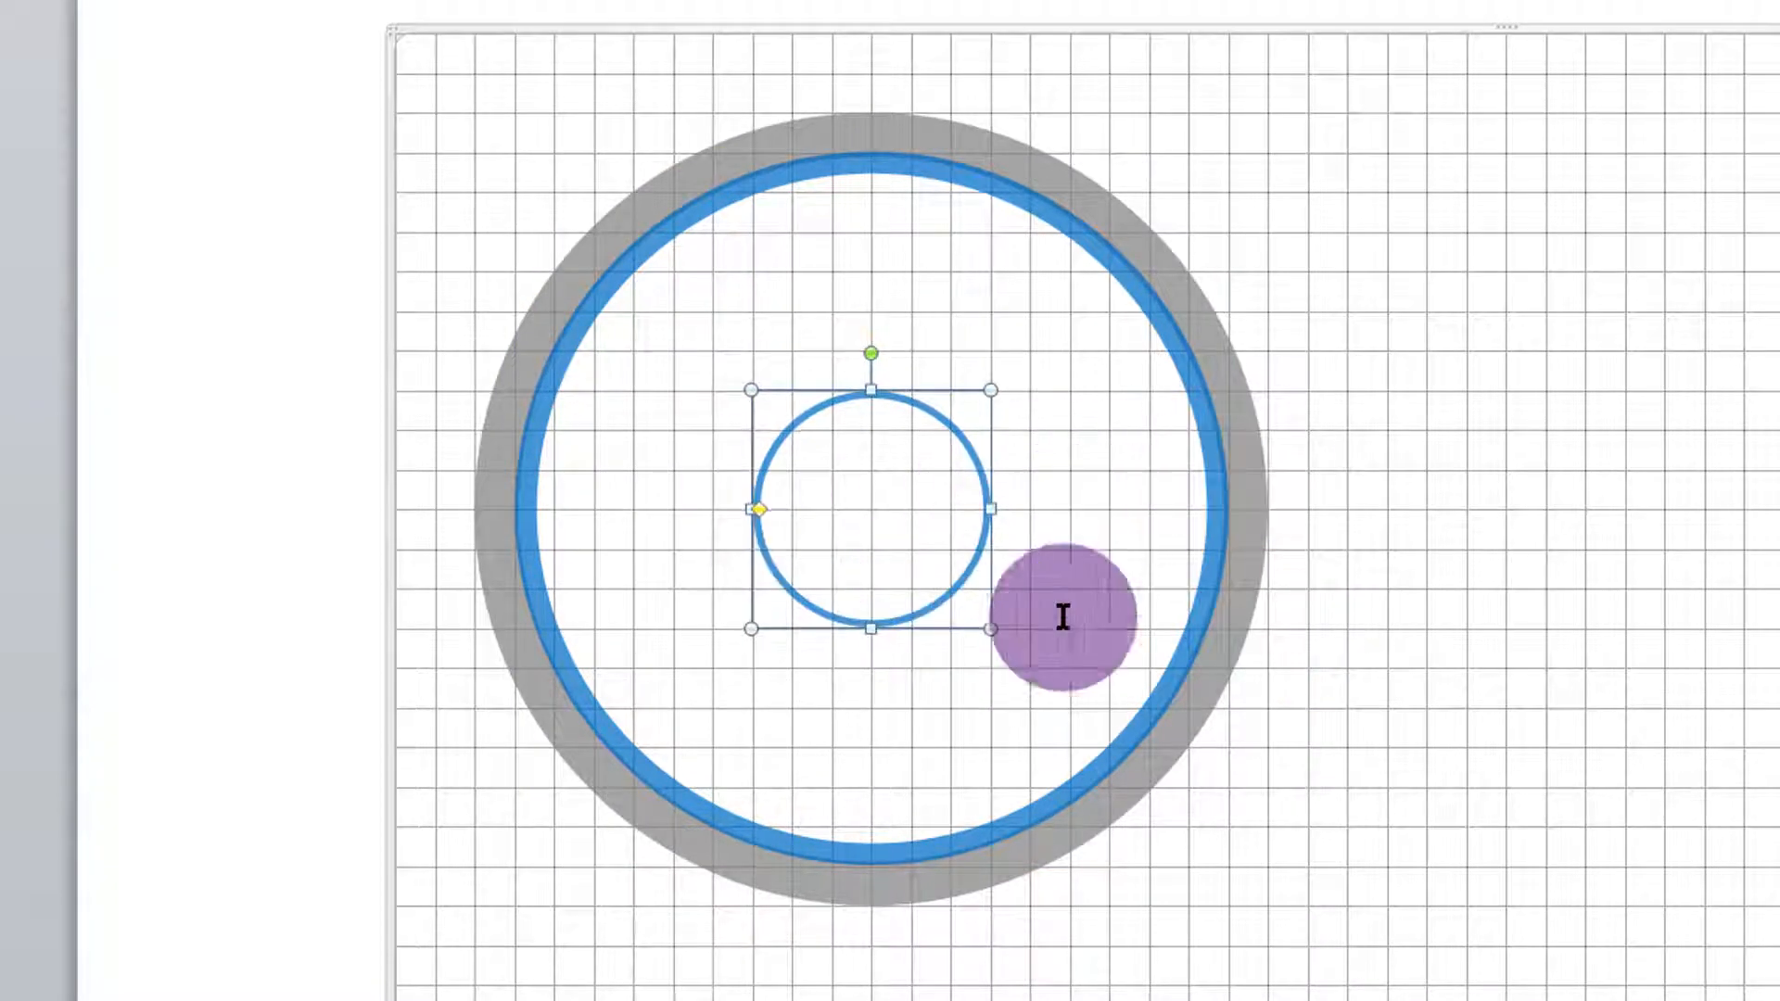
- Thicken the small central ring into a hub with a hole about two grid squares wide, and fill it gray
left_click_drag(764, 510, 825, 507)
left_click(1094, 0)
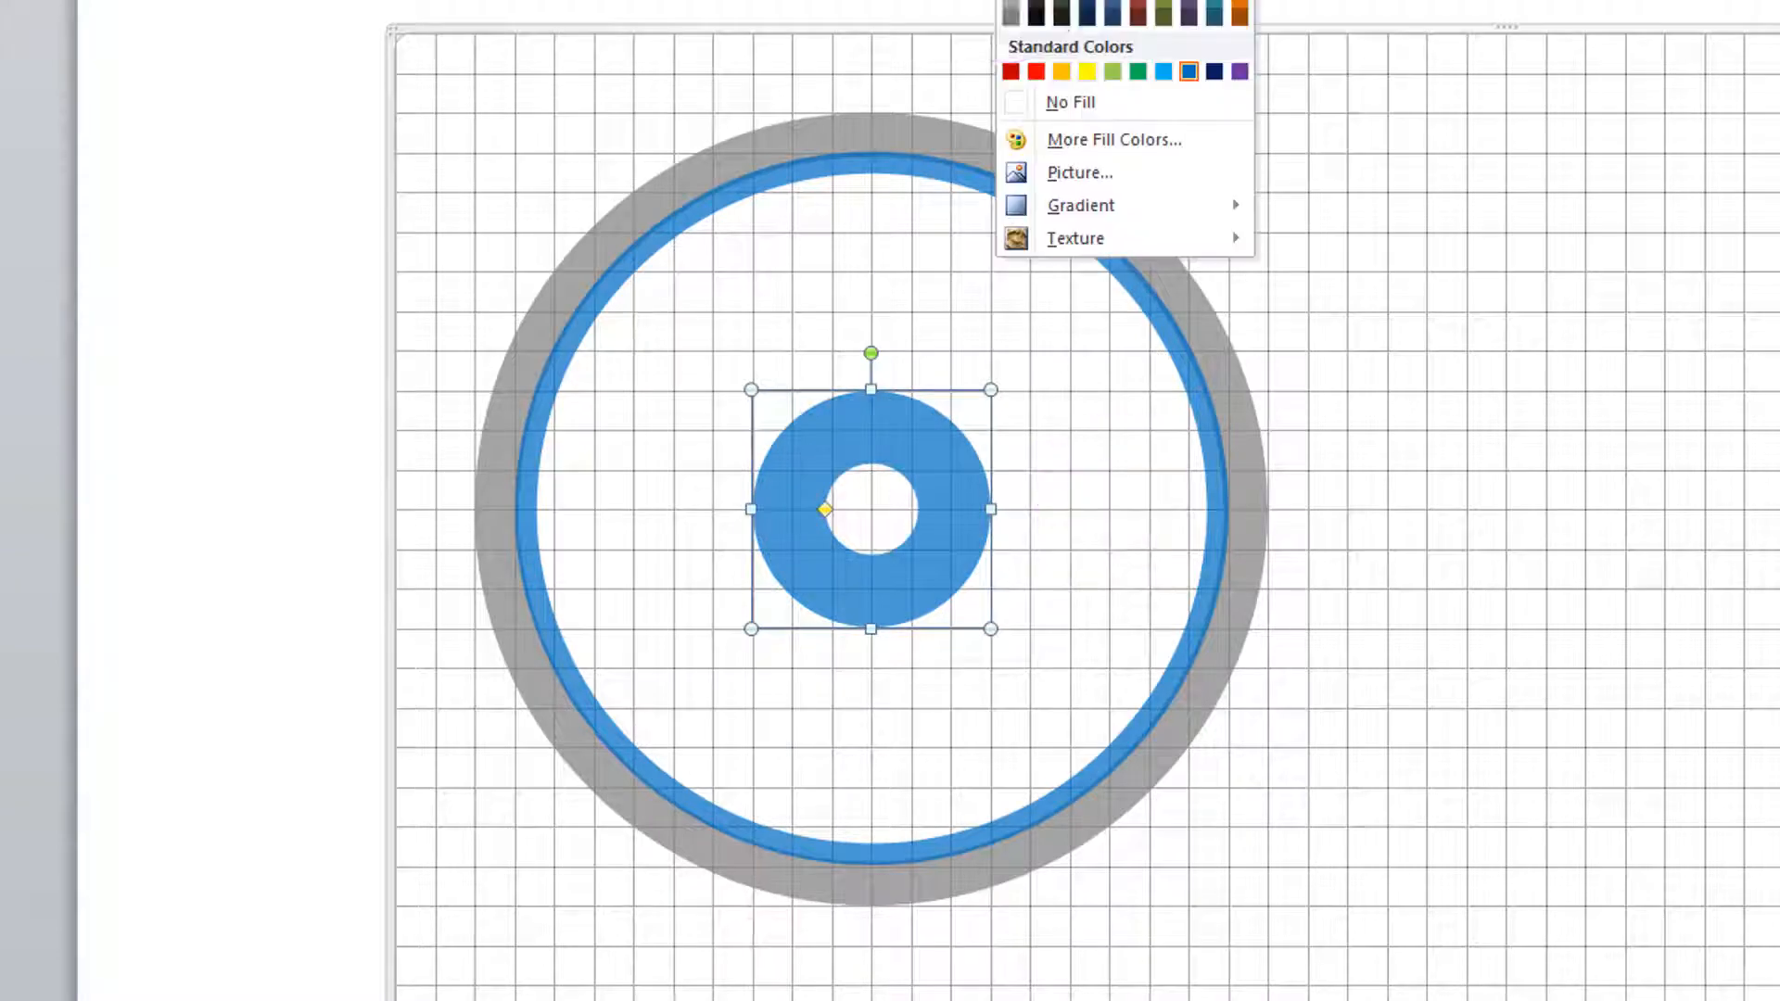
left_click(1009, 2)
left_click(1094, 0)
left_click(1116, 133)
left_click(1354, 354)
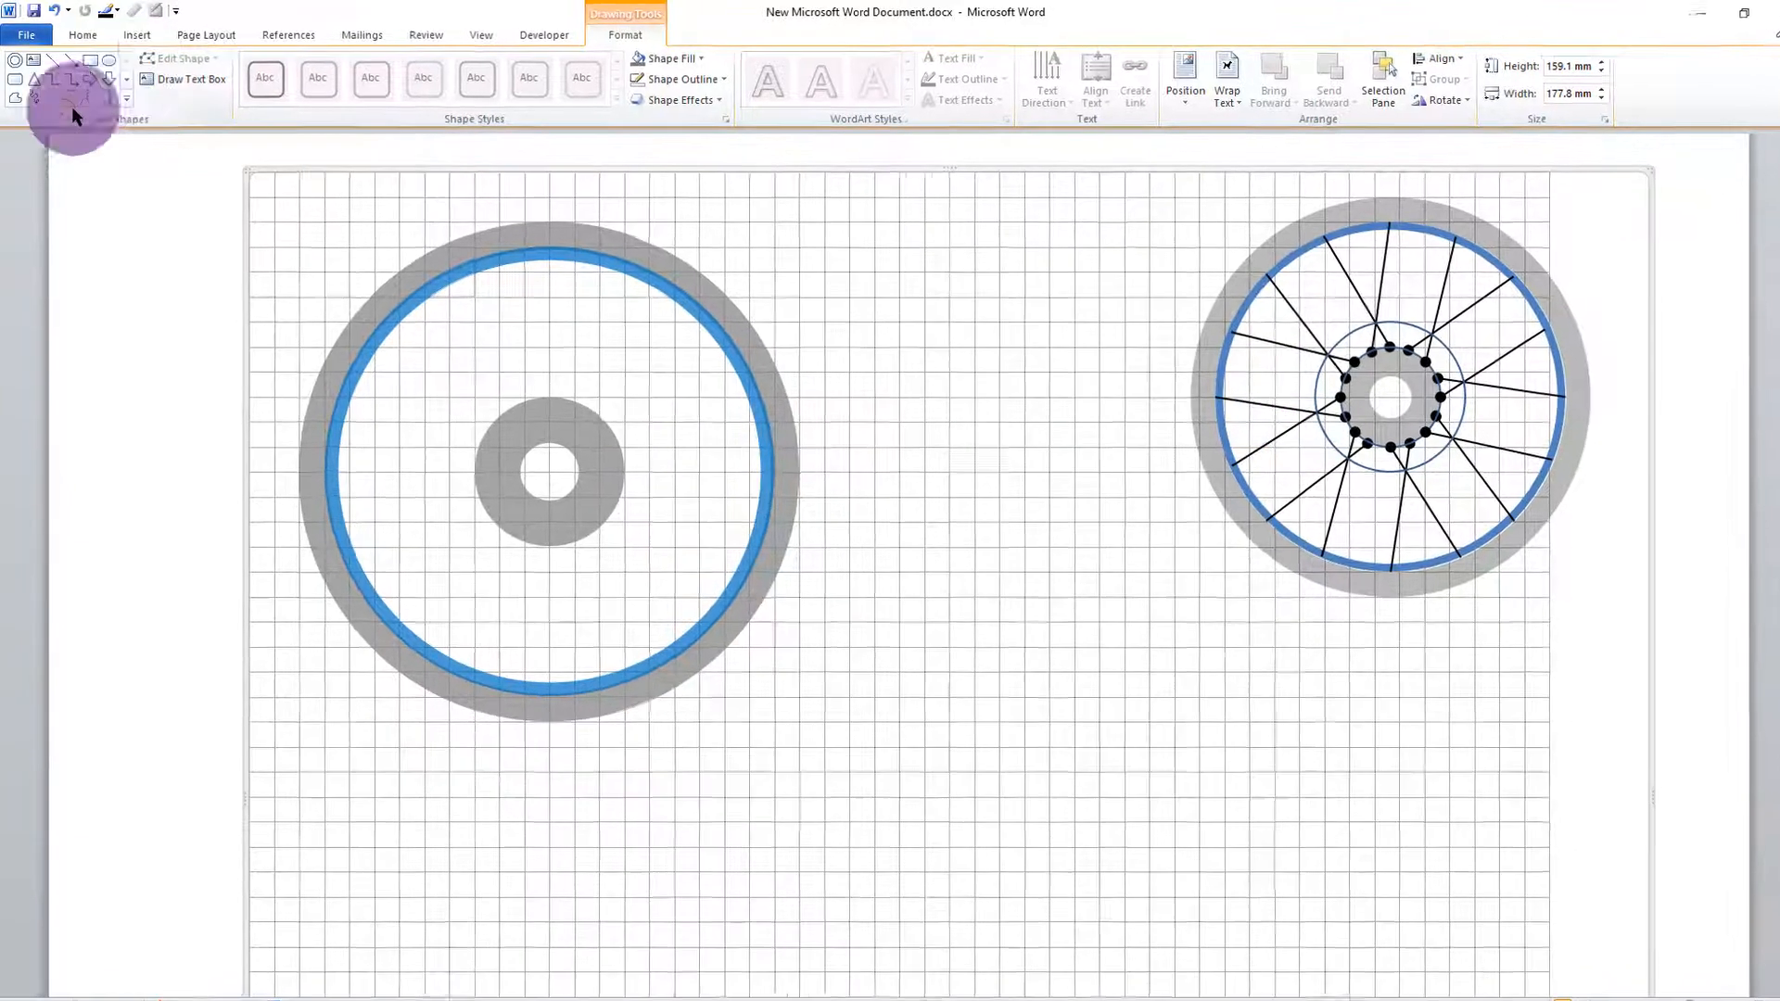
- Draw a vertical spoke from the top of the hub to the top of the blue rim as a black 1.5 pt line
left_click(51, 59)
left_click(537, 350)
left_click_drag(804, 524, 808, 585)
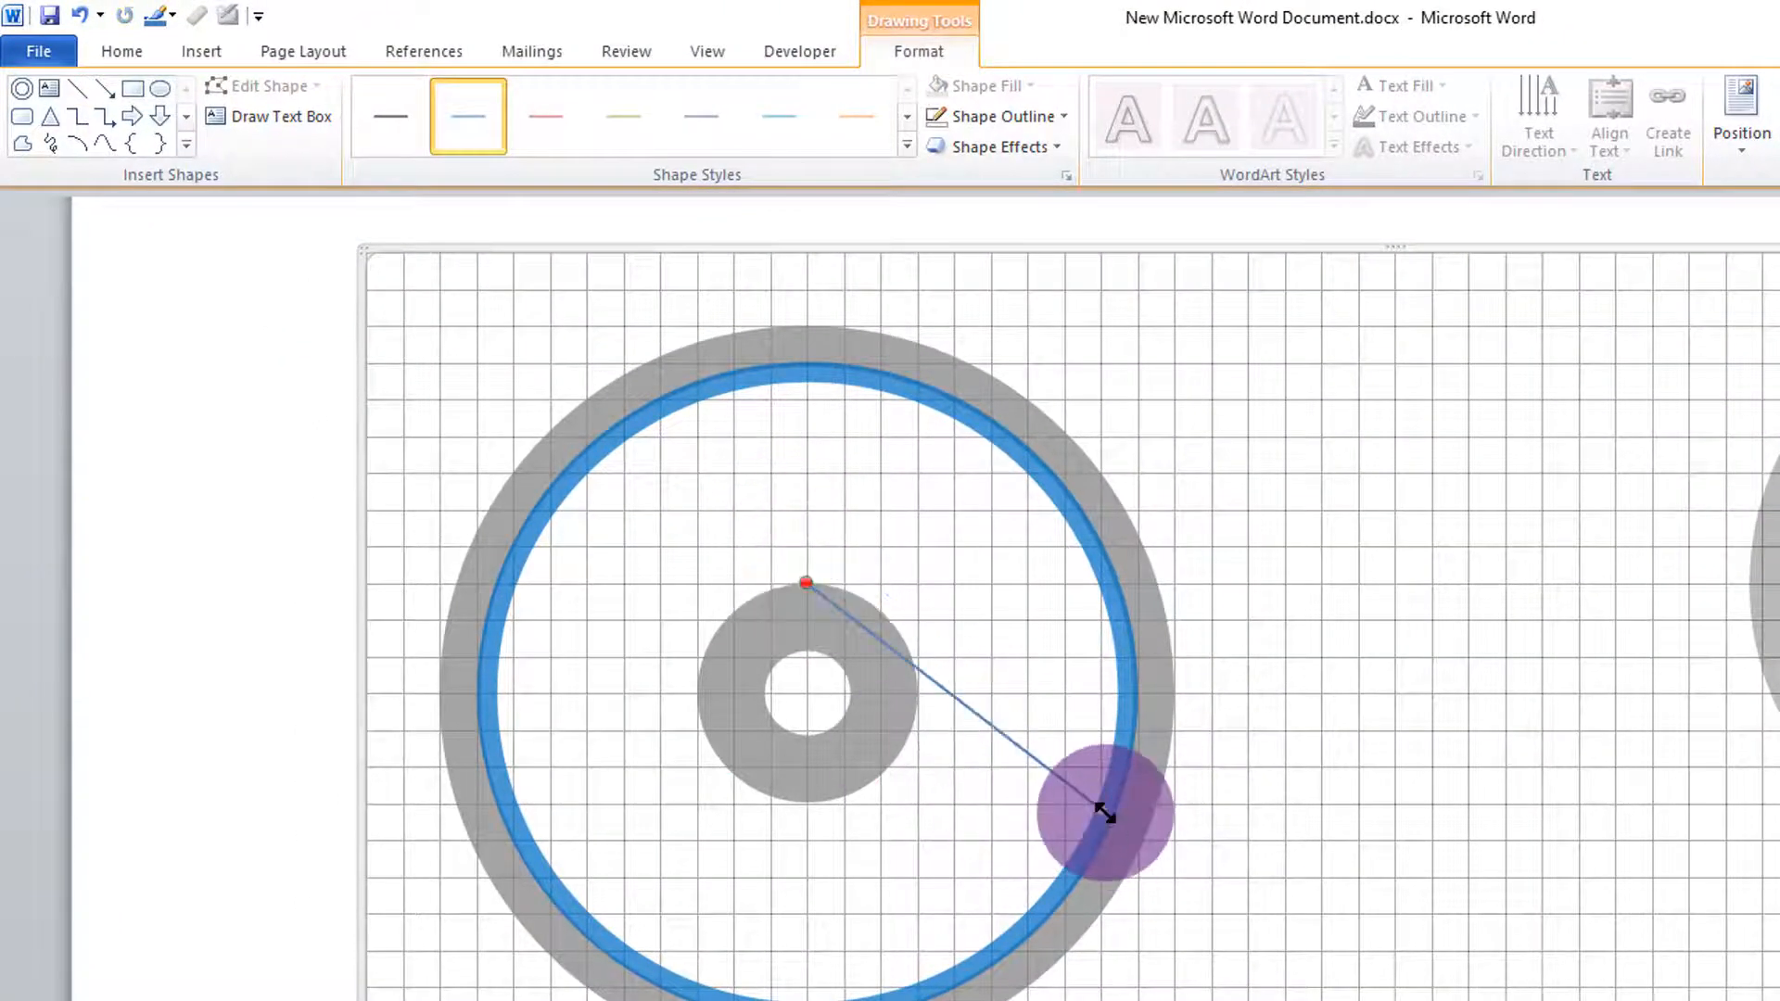
left_click_drag(1103, 813, 810, 372)
left_click(369, 104)
left_click(1007, 119)
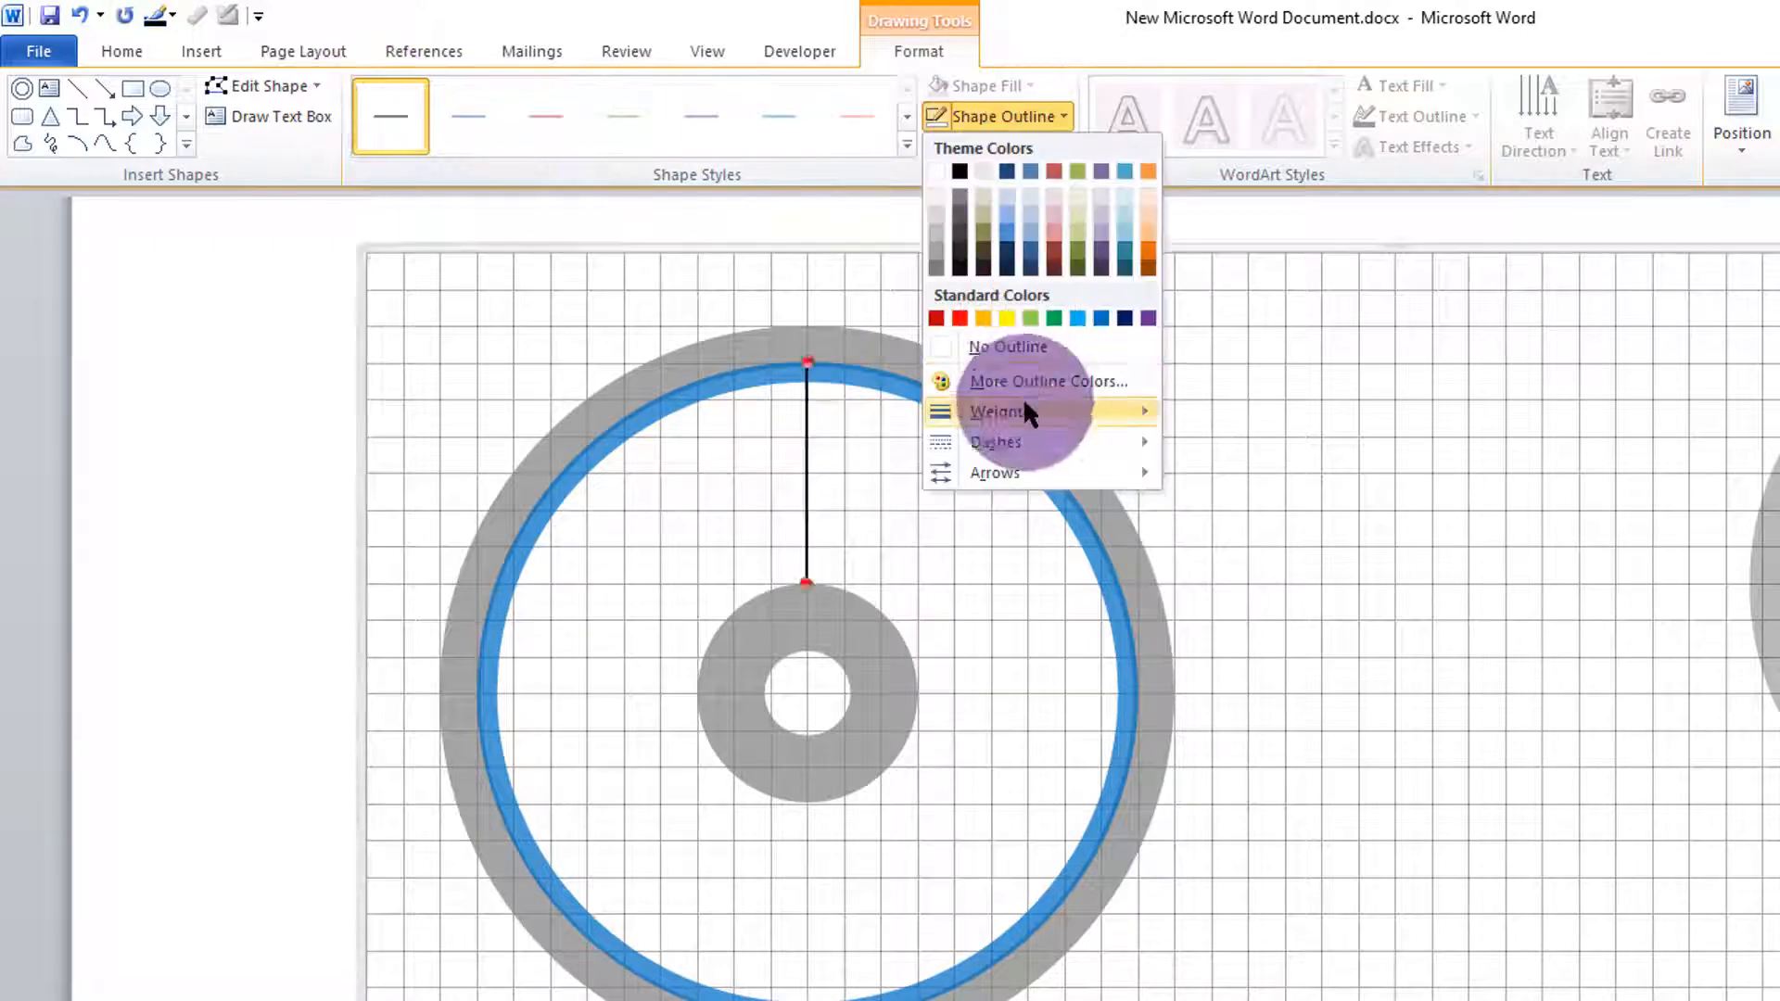
mouse_move(1024, 406)
left_click(1287, 539)
- Give the spoke an oval arrowhead at its hub end and leave its rim end plain
left_click(996, 119)
mouse_move(1043, 473)
left_click(1293, 749)
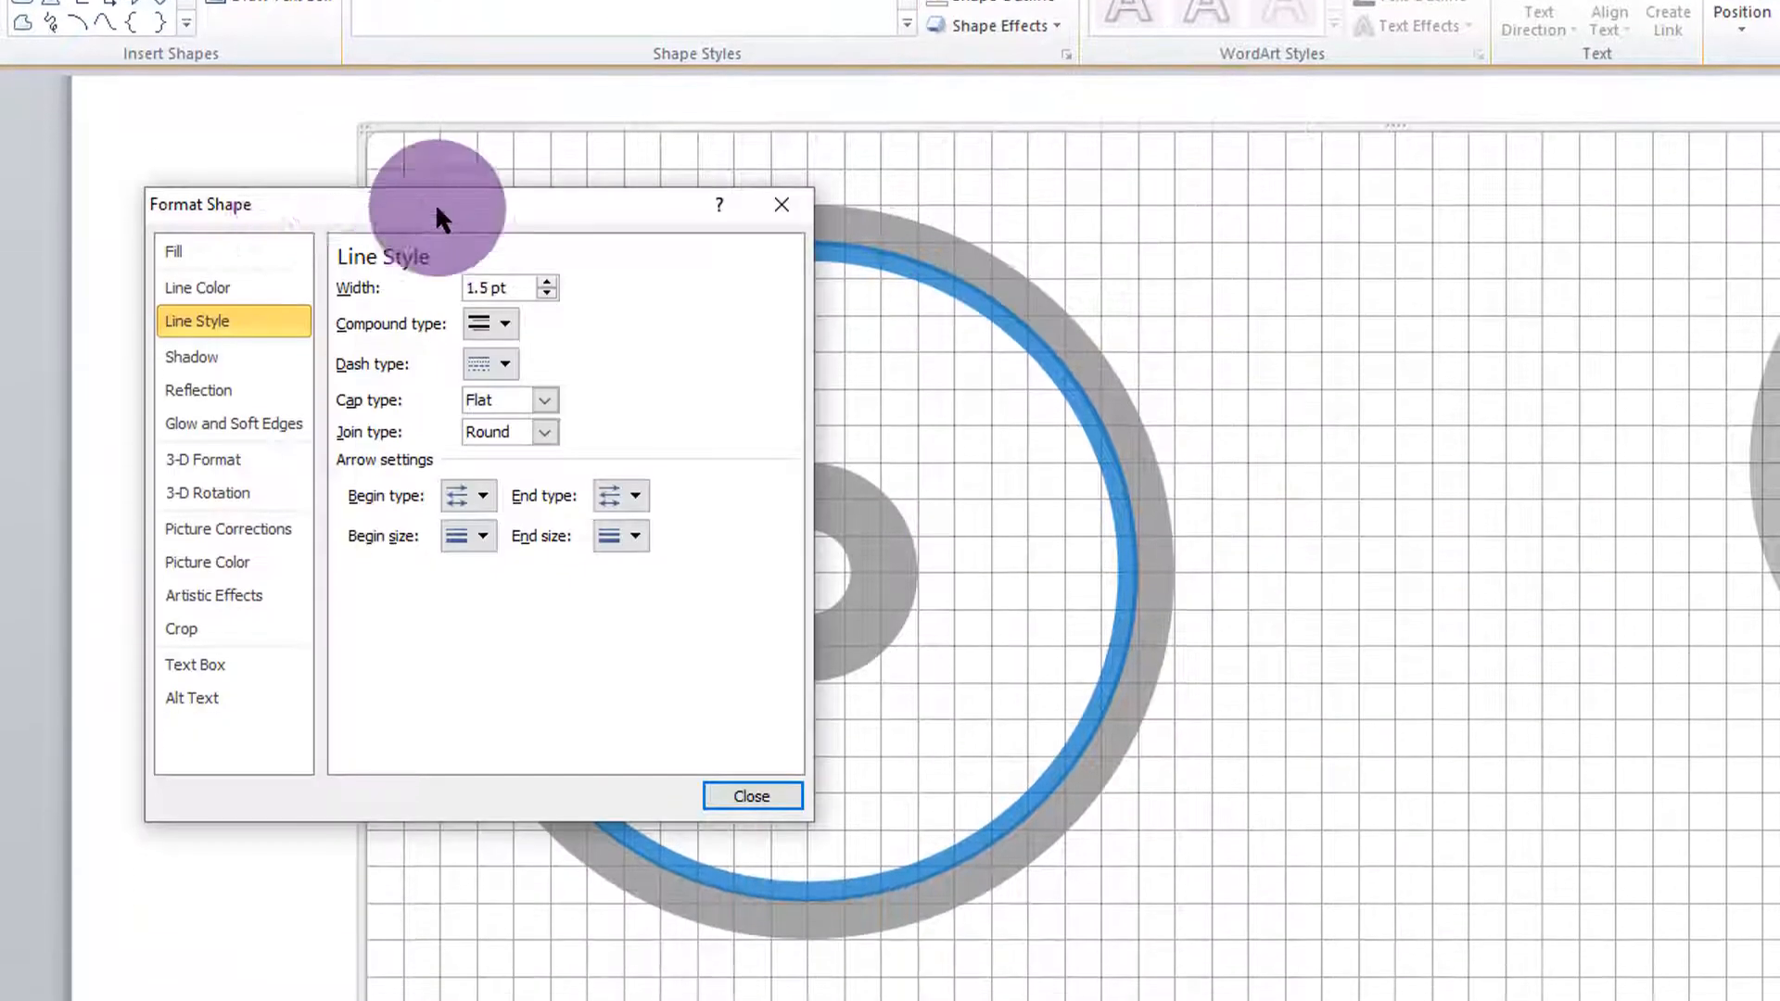
left_click_drag(437, 341, 1311, 318)
left_click(1344, 452)
left_click(1342, 497)
left_click(1496, 451)
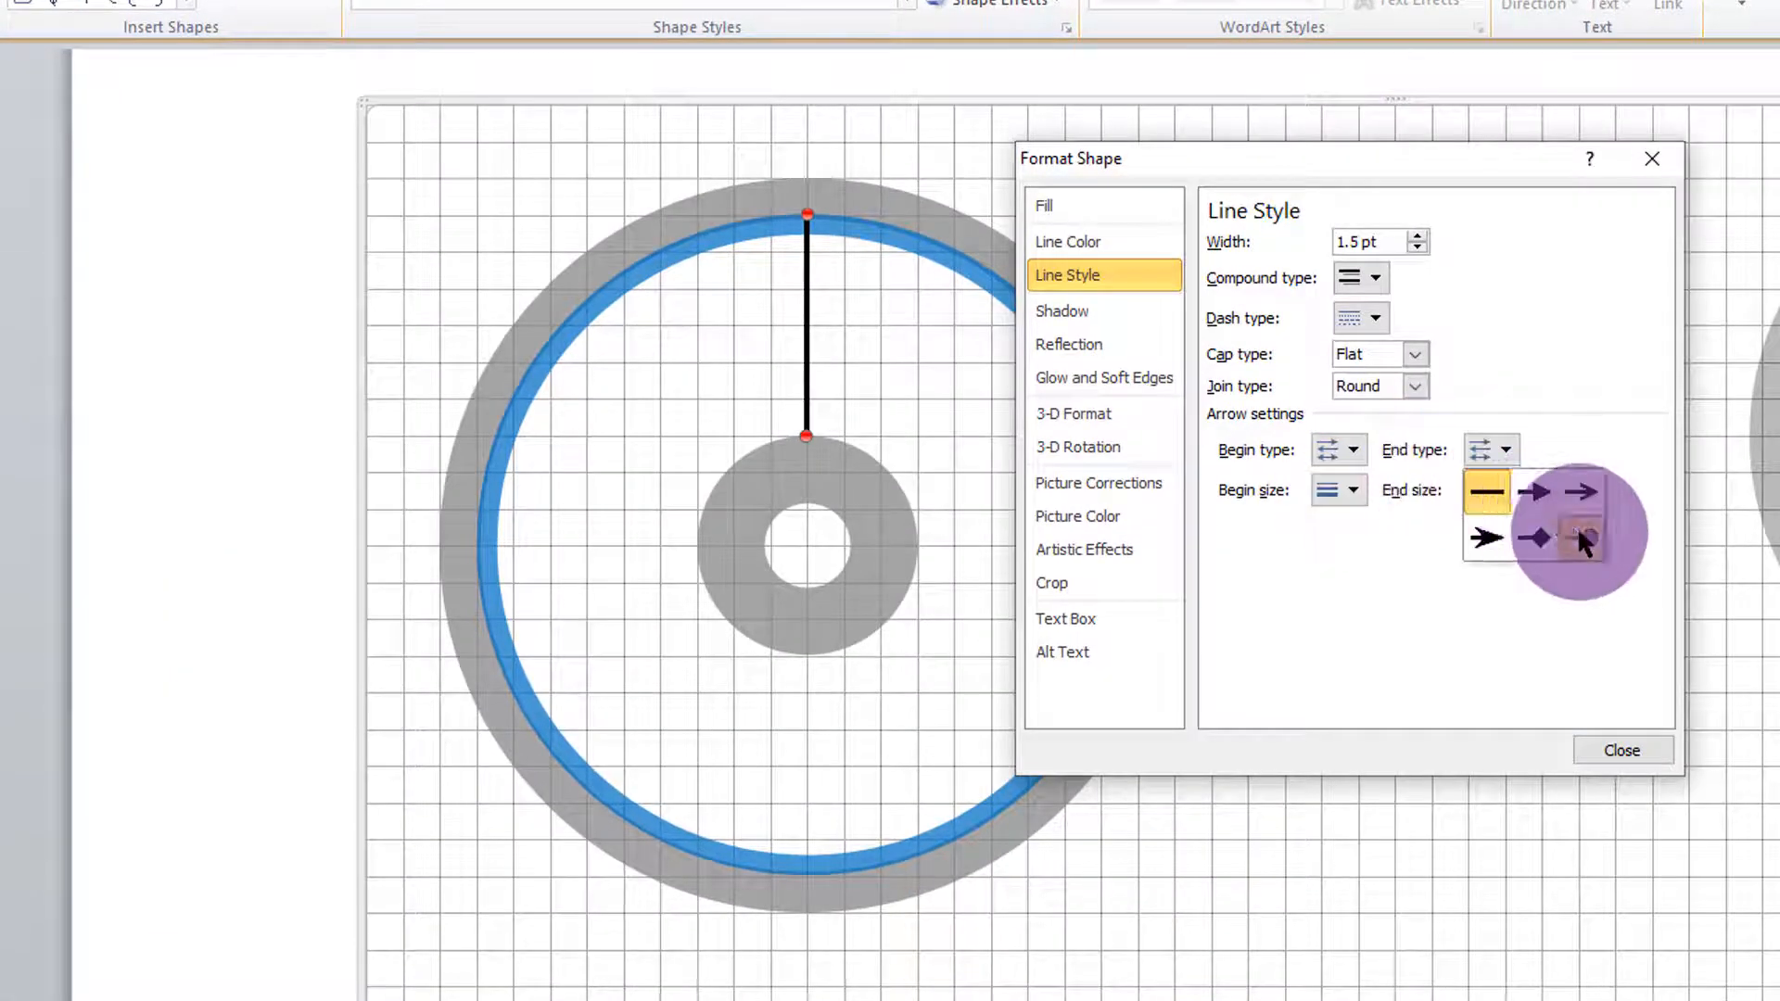
left_click(1577, 535)
left_click(1496, 452)
left_click(1499, 494)
left_click(1343, 451)
left_click(1427, 537)
left_click(1622, 749)
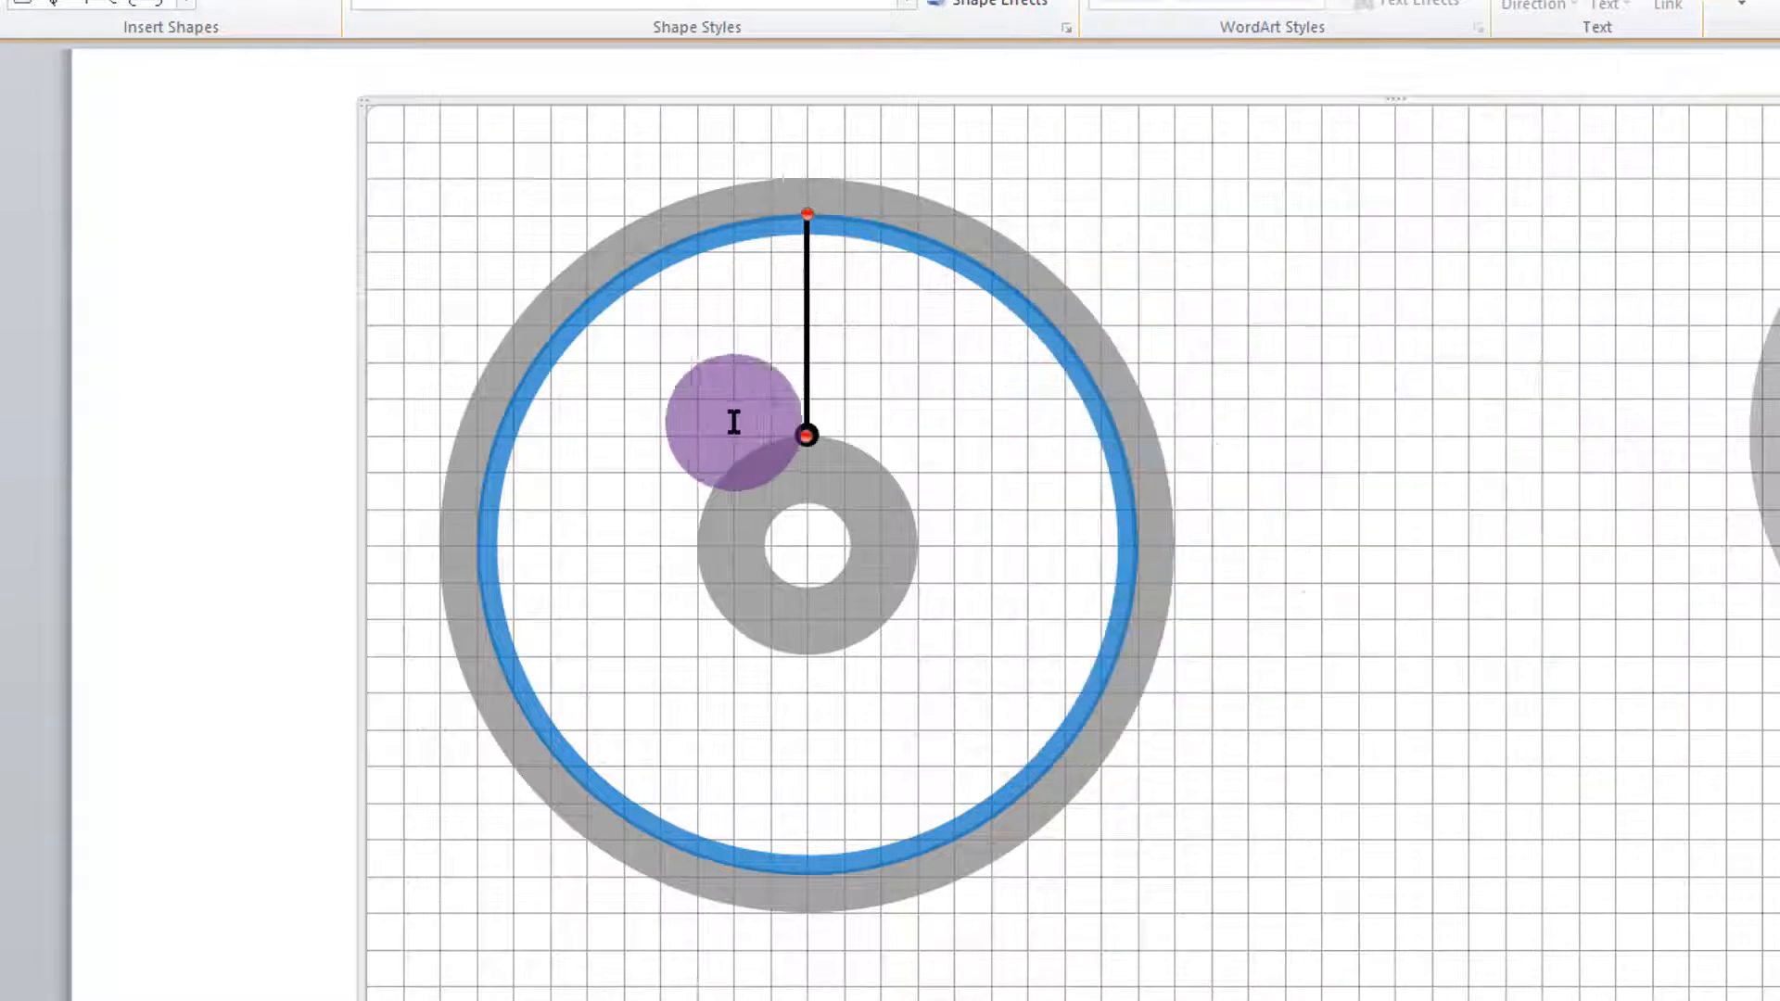
left_click(1121, 305)
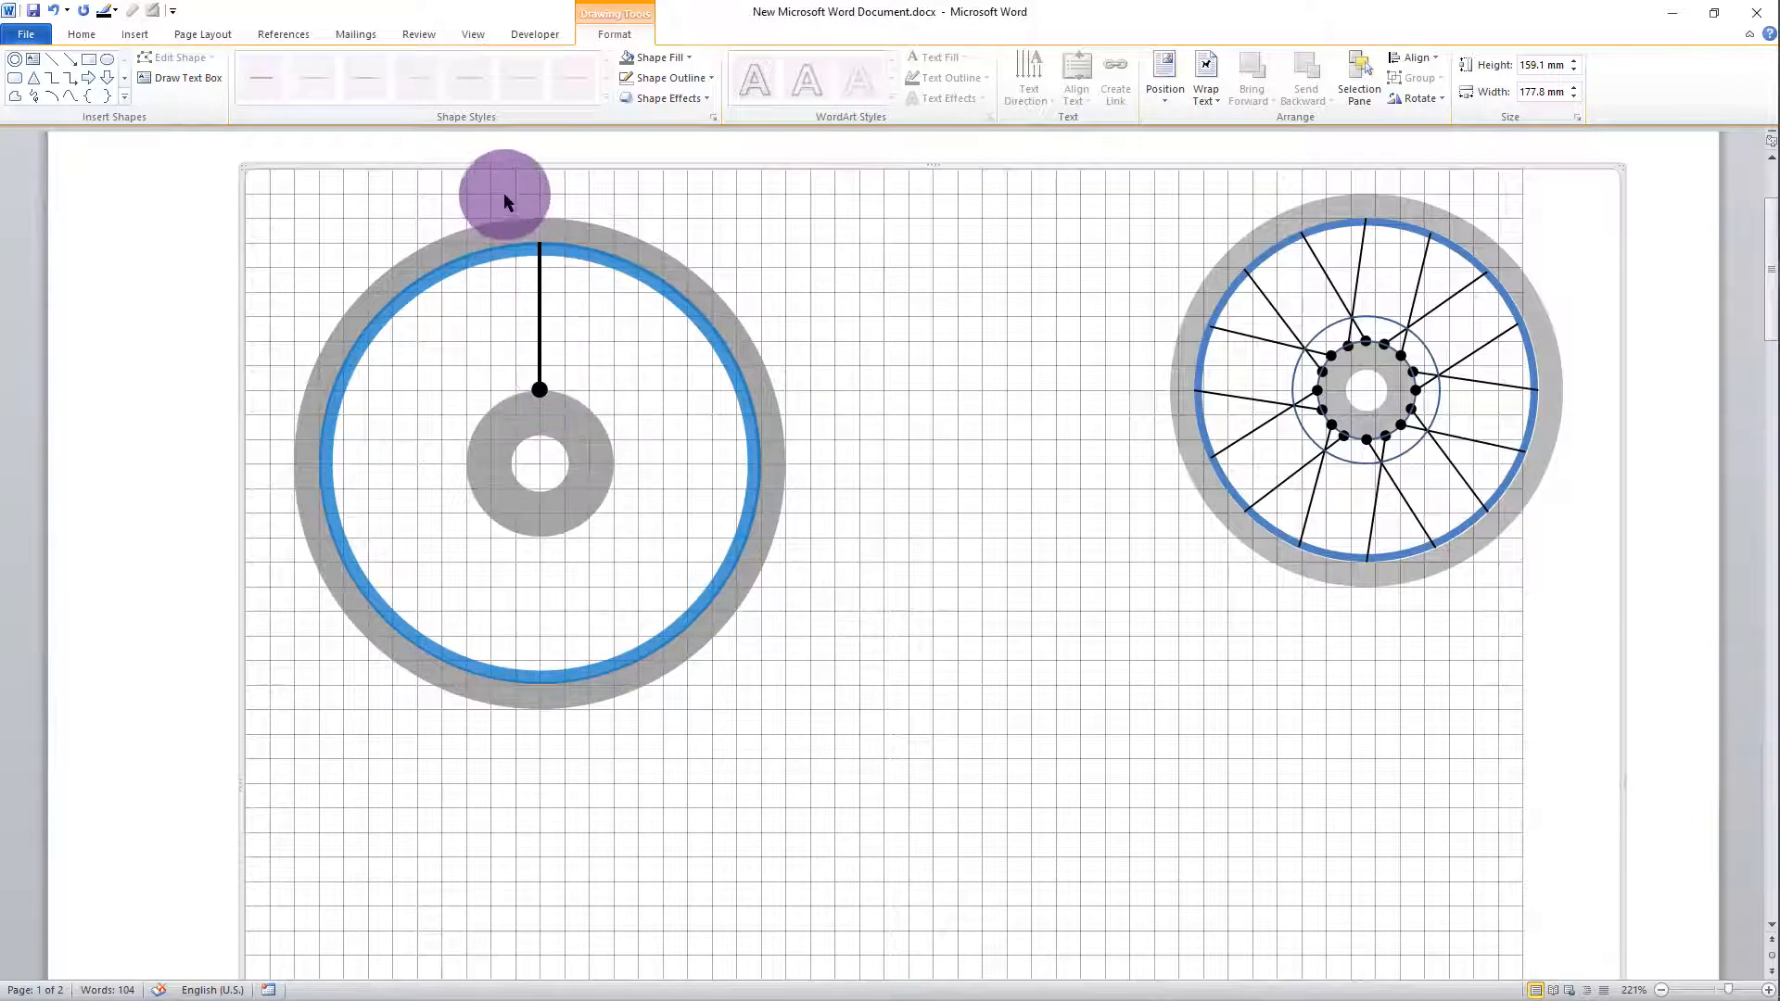
- Duplicate the spoke and lay the copy horizontally from the hub's right edge to the rim's right edge
left_click_drag(504, 192, 593, 424)
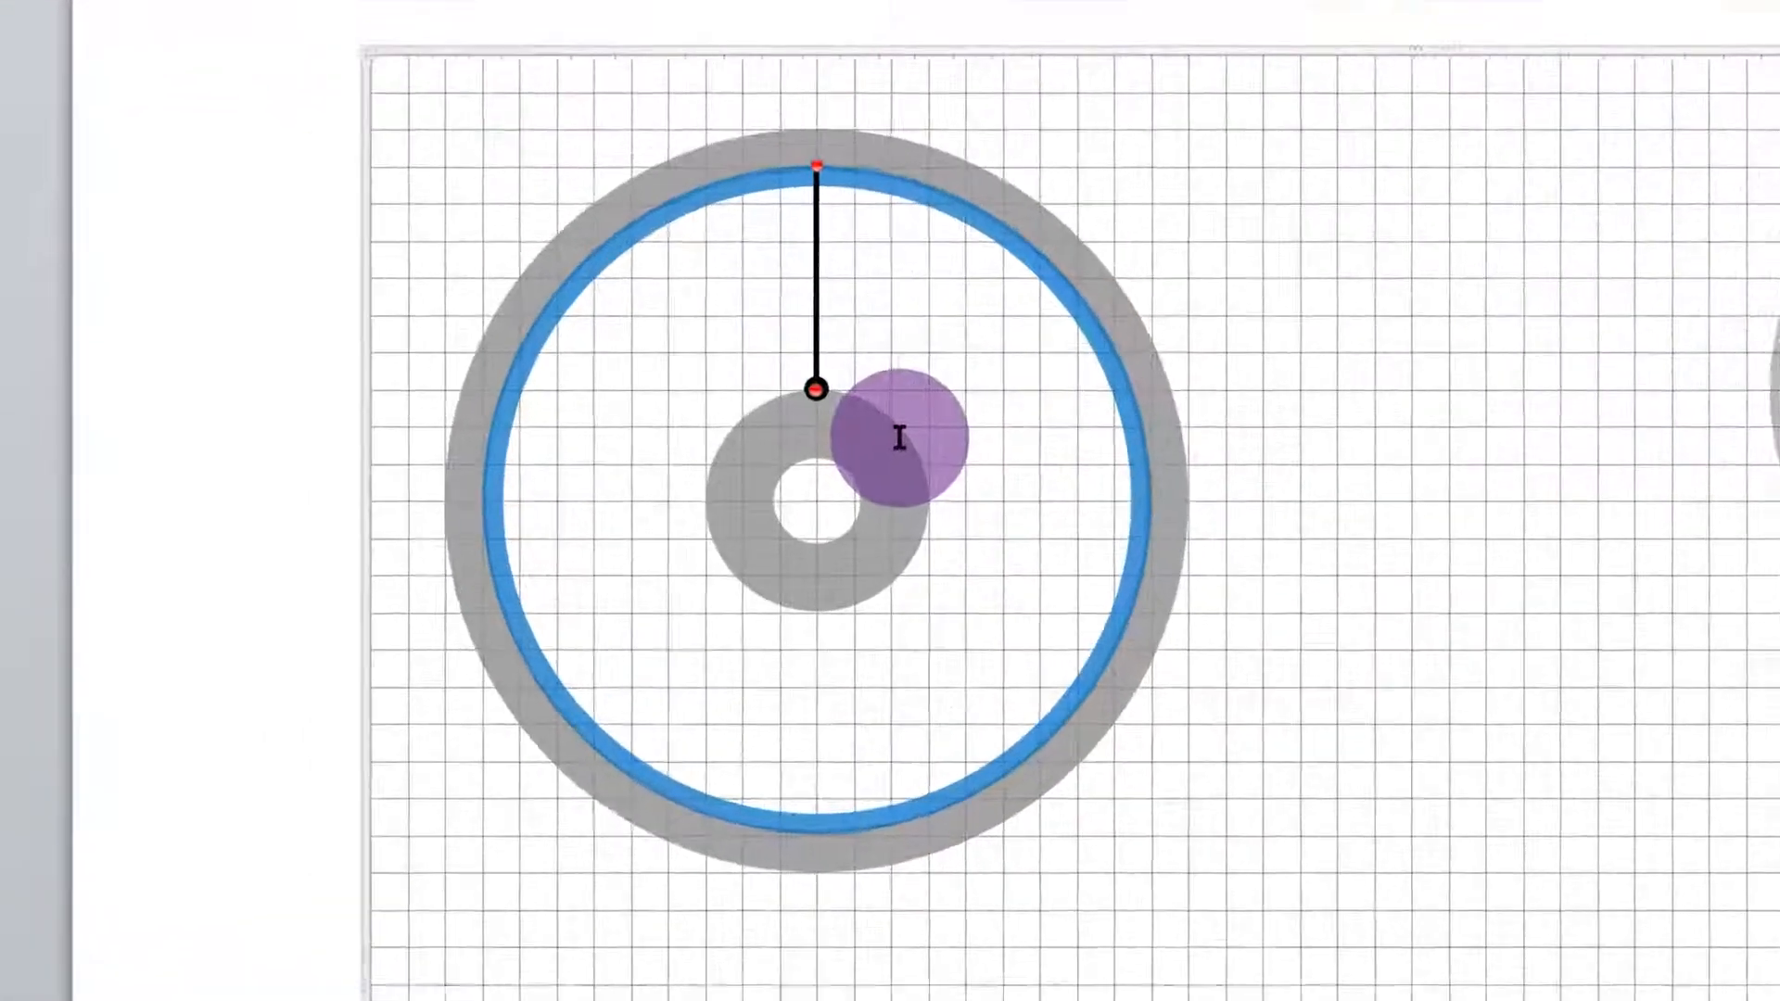
key("ctrl+d")
key("Right")
key("Right")
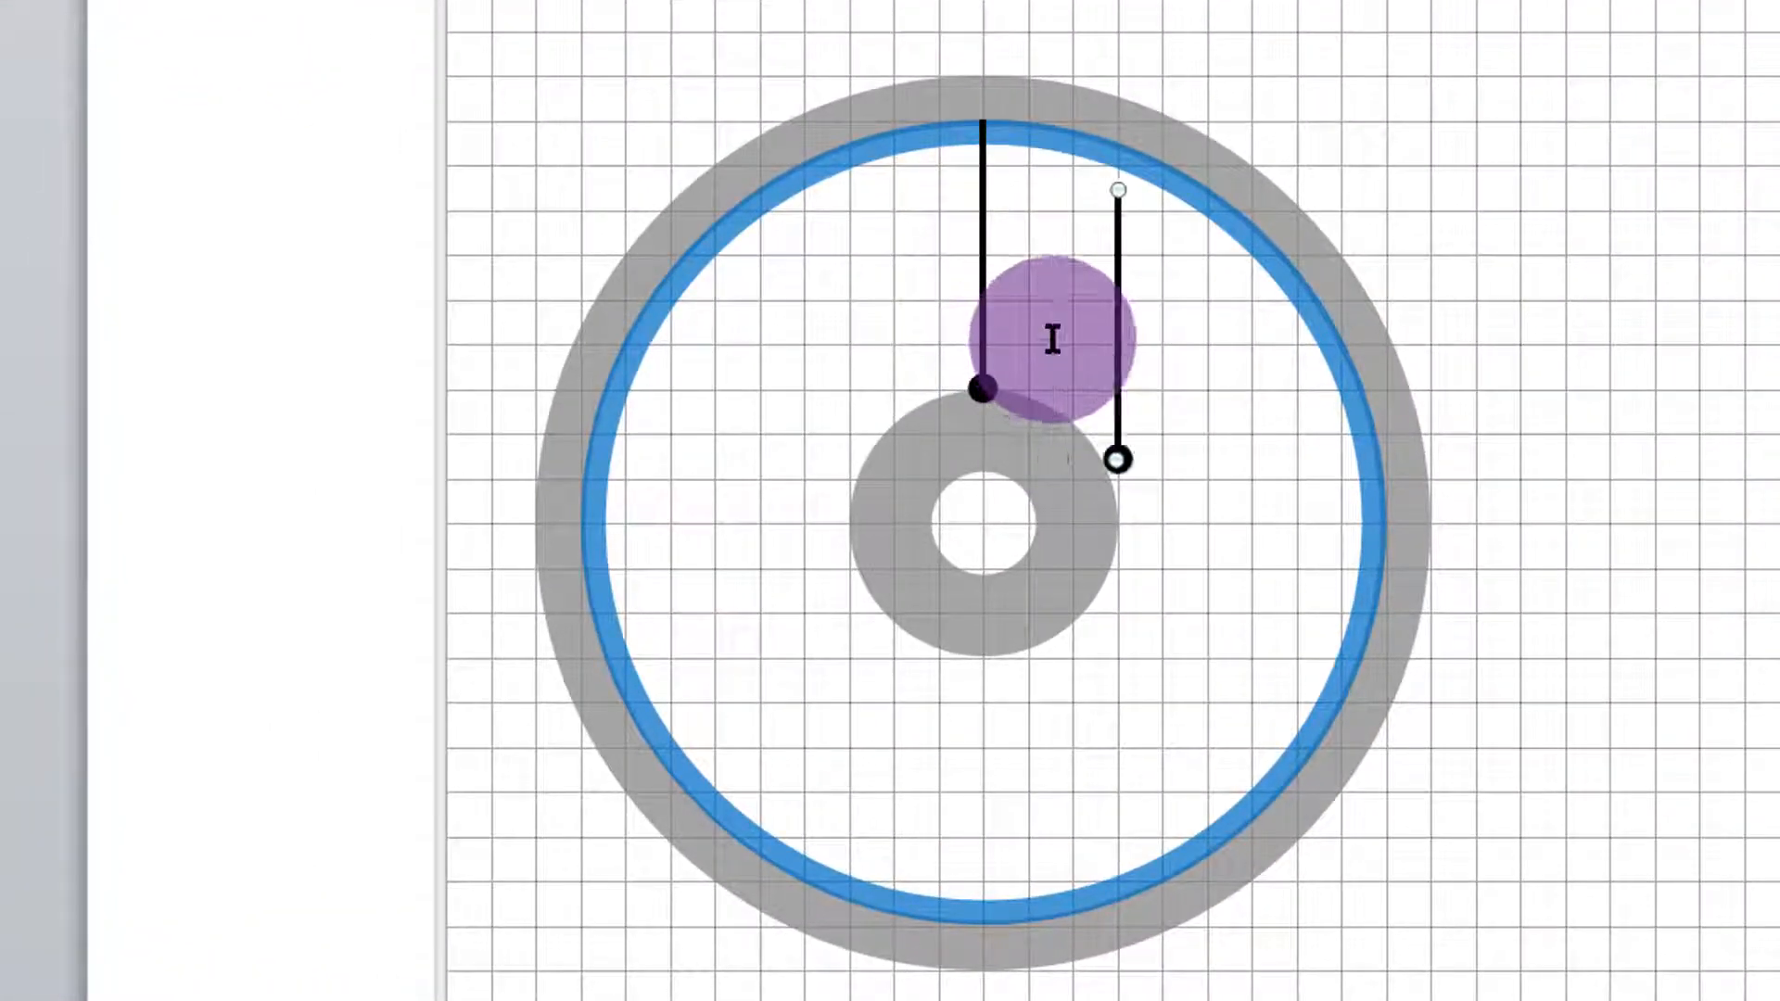
key("Down")
key("Down")
left_click_drag(1118, 253, 1388, 522)
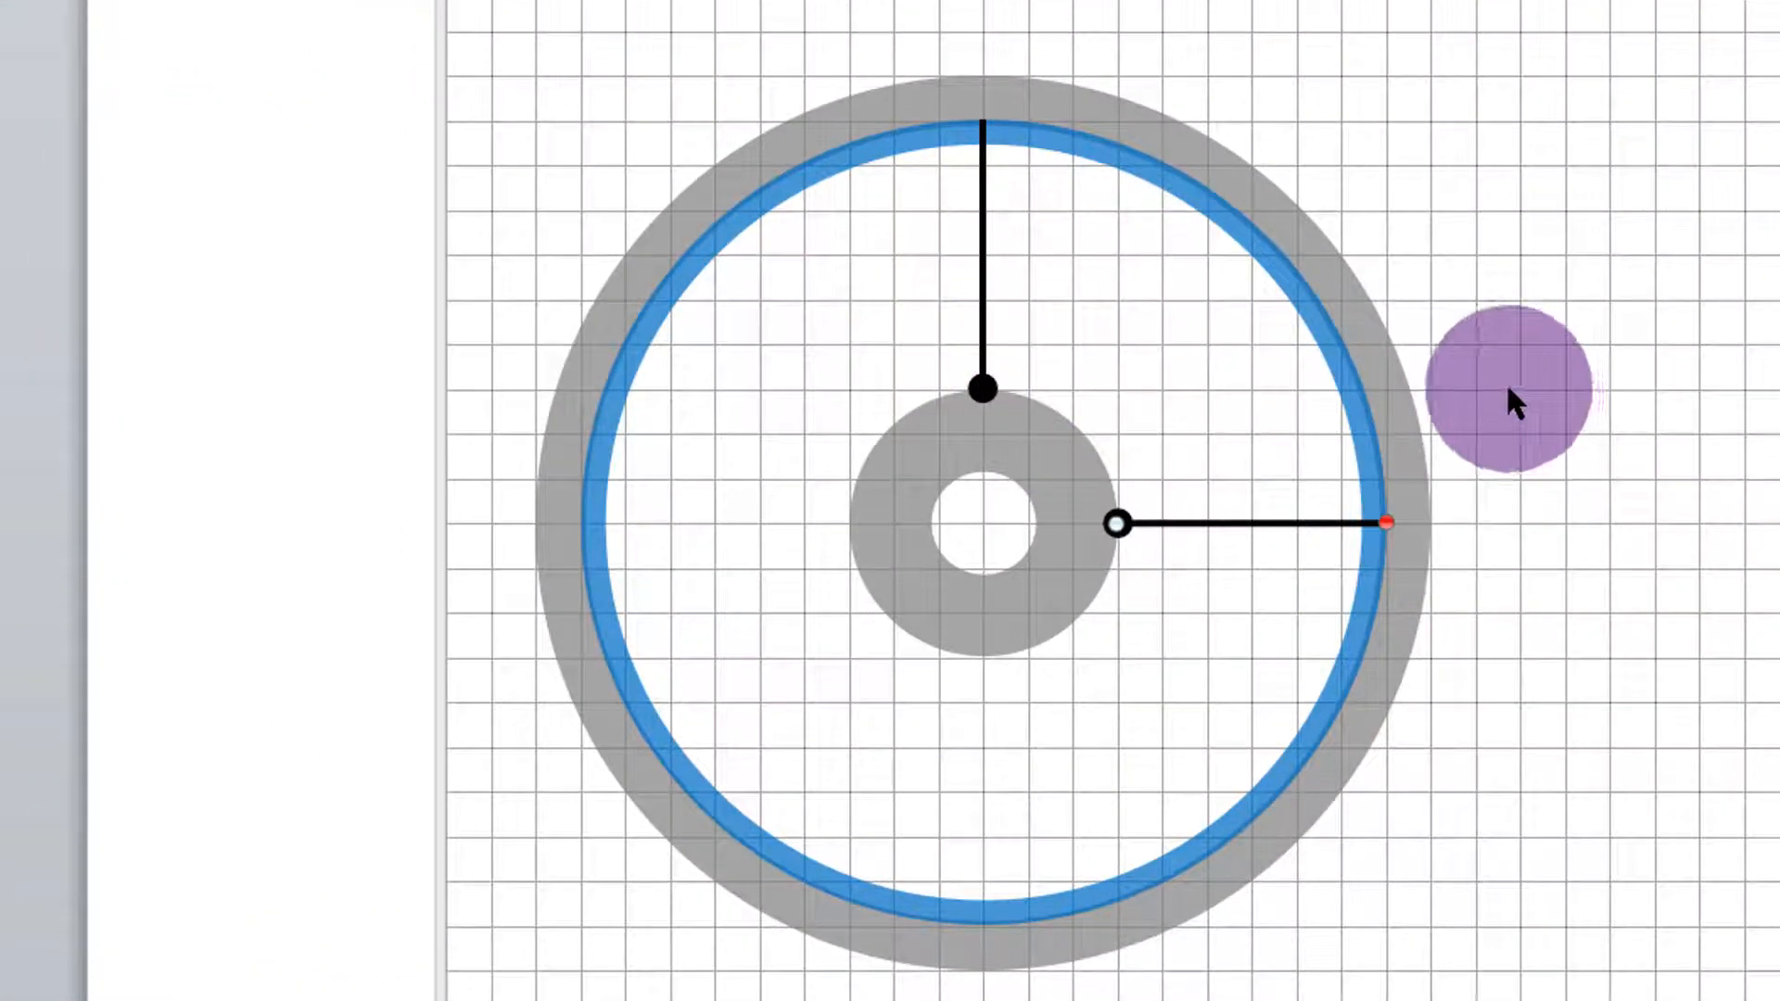
- Duplicate the horizontal spoke and place the copy from the hub's left edge to the rim's left edge
key("ctrl+d")
key("Left")
key("Left")
key("Left")
key("Left")
key("Left")
key("Left")
key("Left")
key("Left")
key("Left")
key("Left")
key("Left")
key("Left")
key("Left")
key("Left")
key("Left")
key("Up")
key("Up")
key("Up")
left_click_drag(1120, 523, 579, 522)
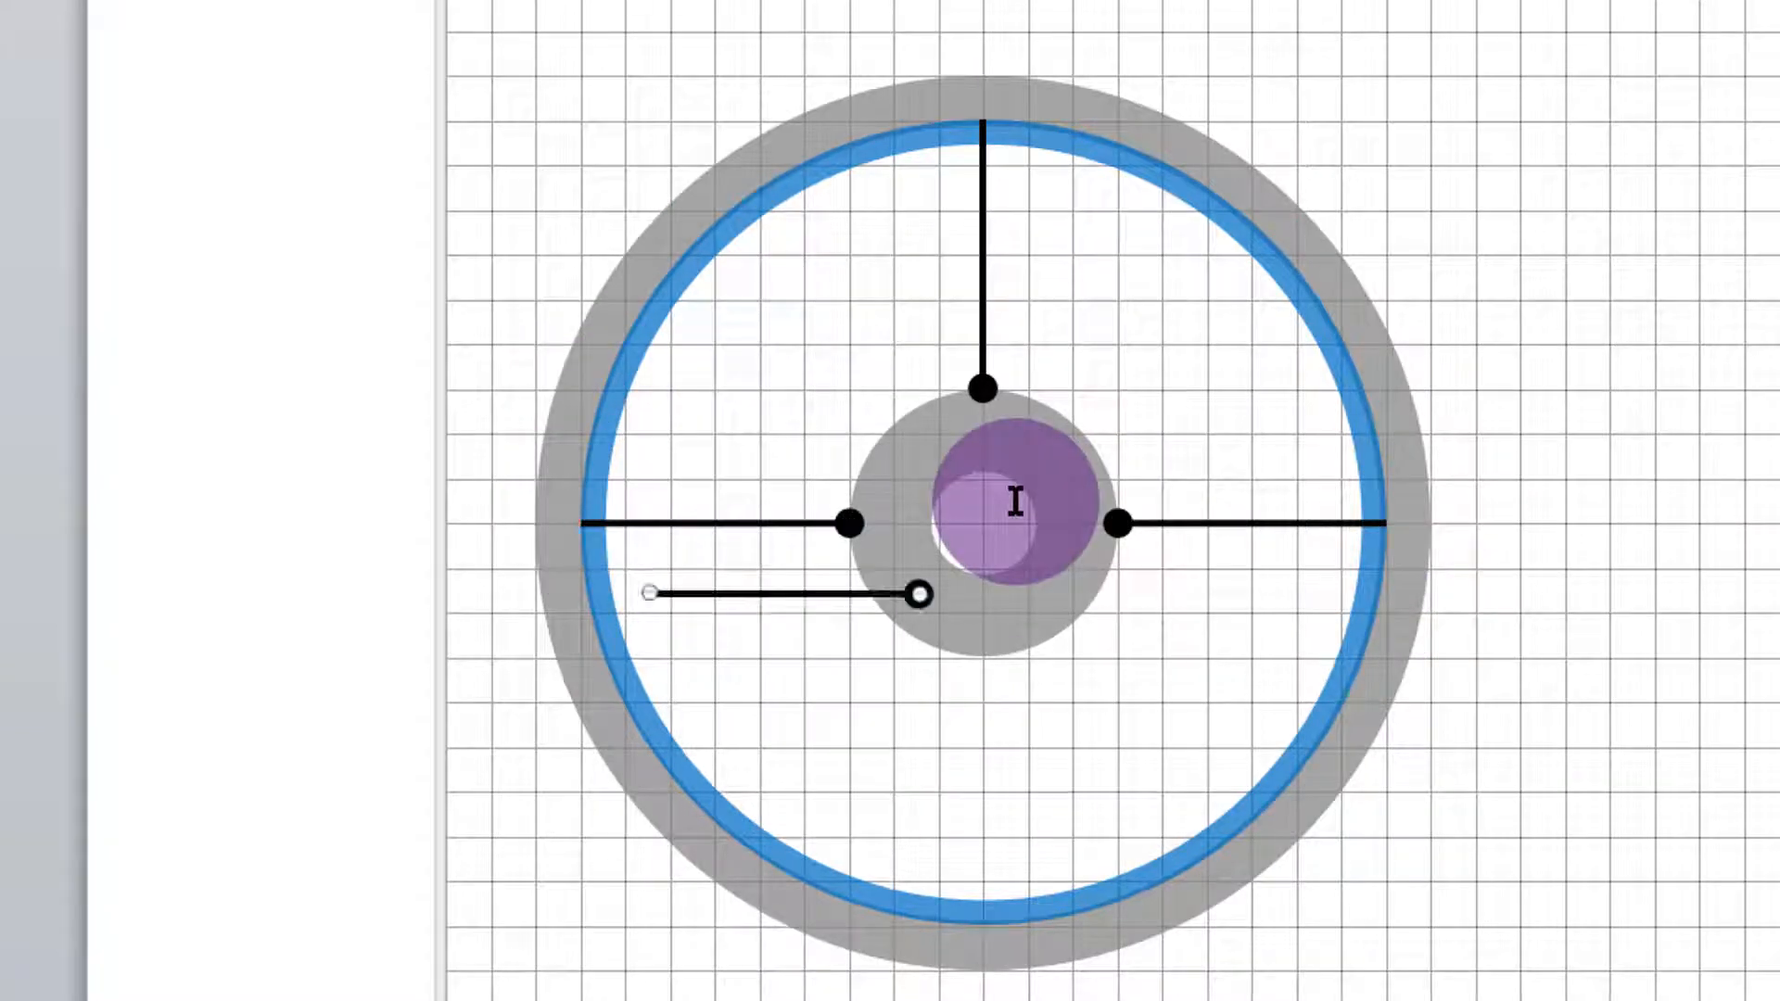
- Place another spoke copy vertically from the bottom of the hub to the bottom of the rim
key("Down")
key("Down")
key("Right")
key("Right")
left_click_drag(714, 657, 984, 922)
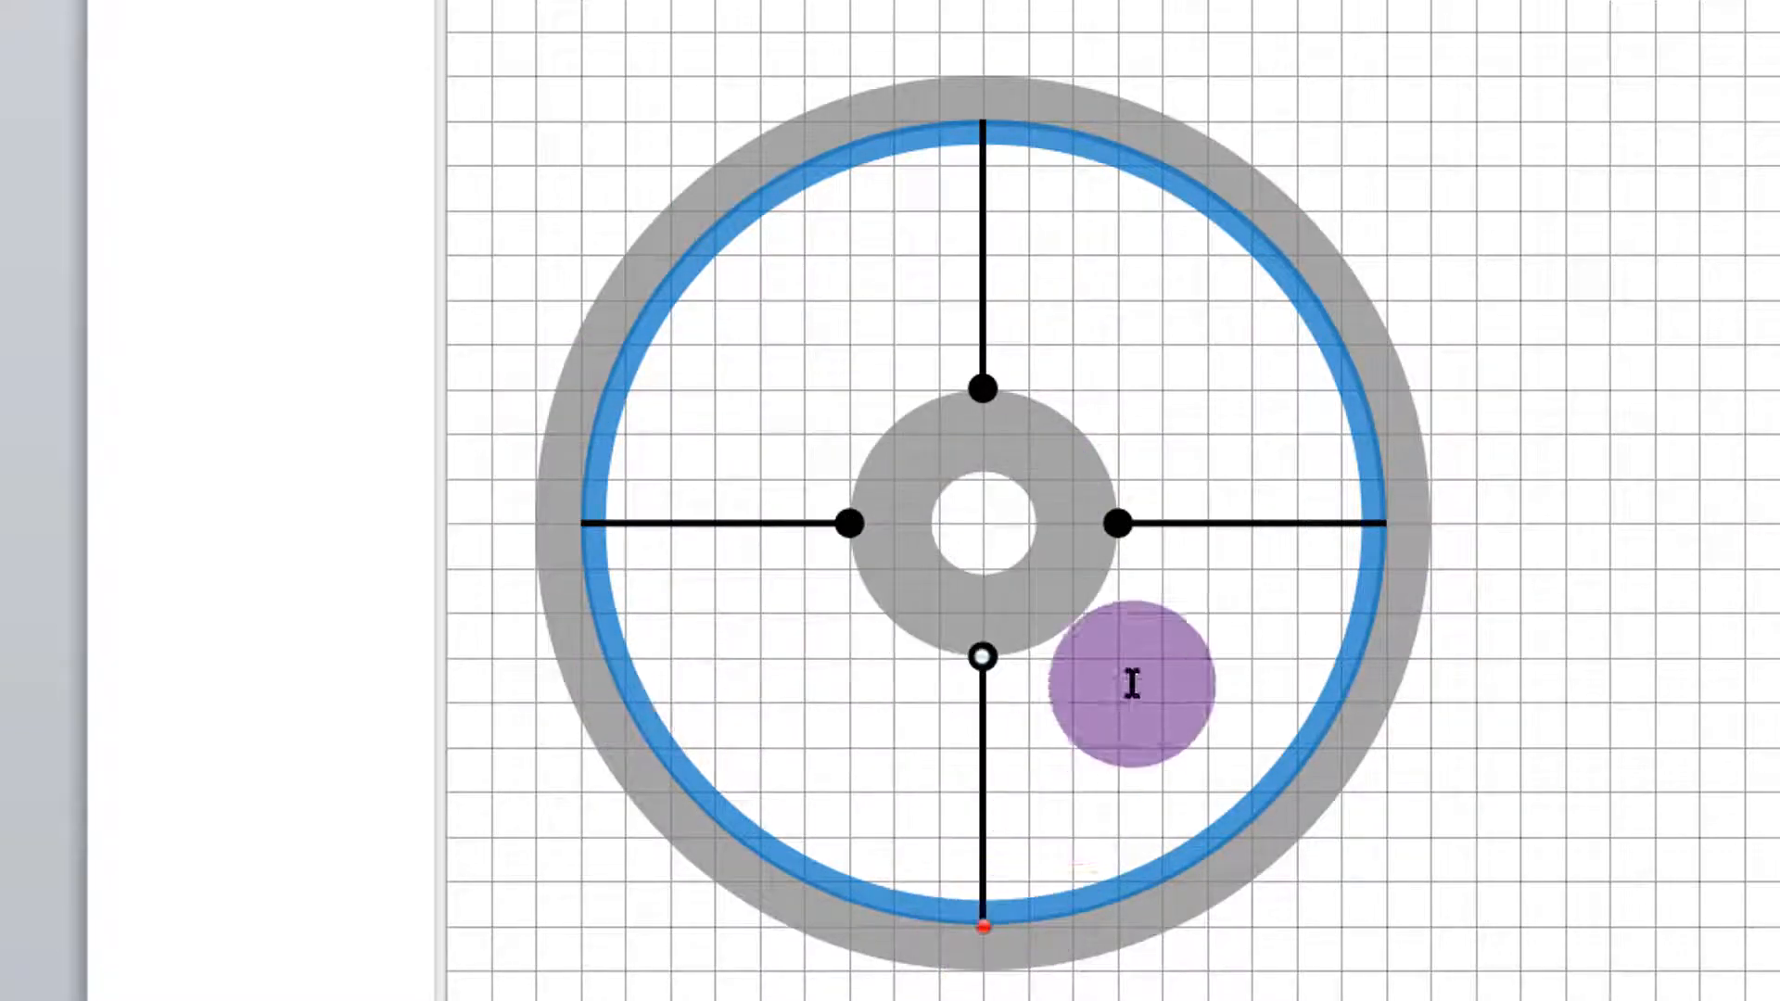
- Duplicate the bottom spoke and angle the copy from the hub's lower-right edge out to the rim
key("ctrl+d")
key("Right")
key("Up")
key("Up")
key("Up")
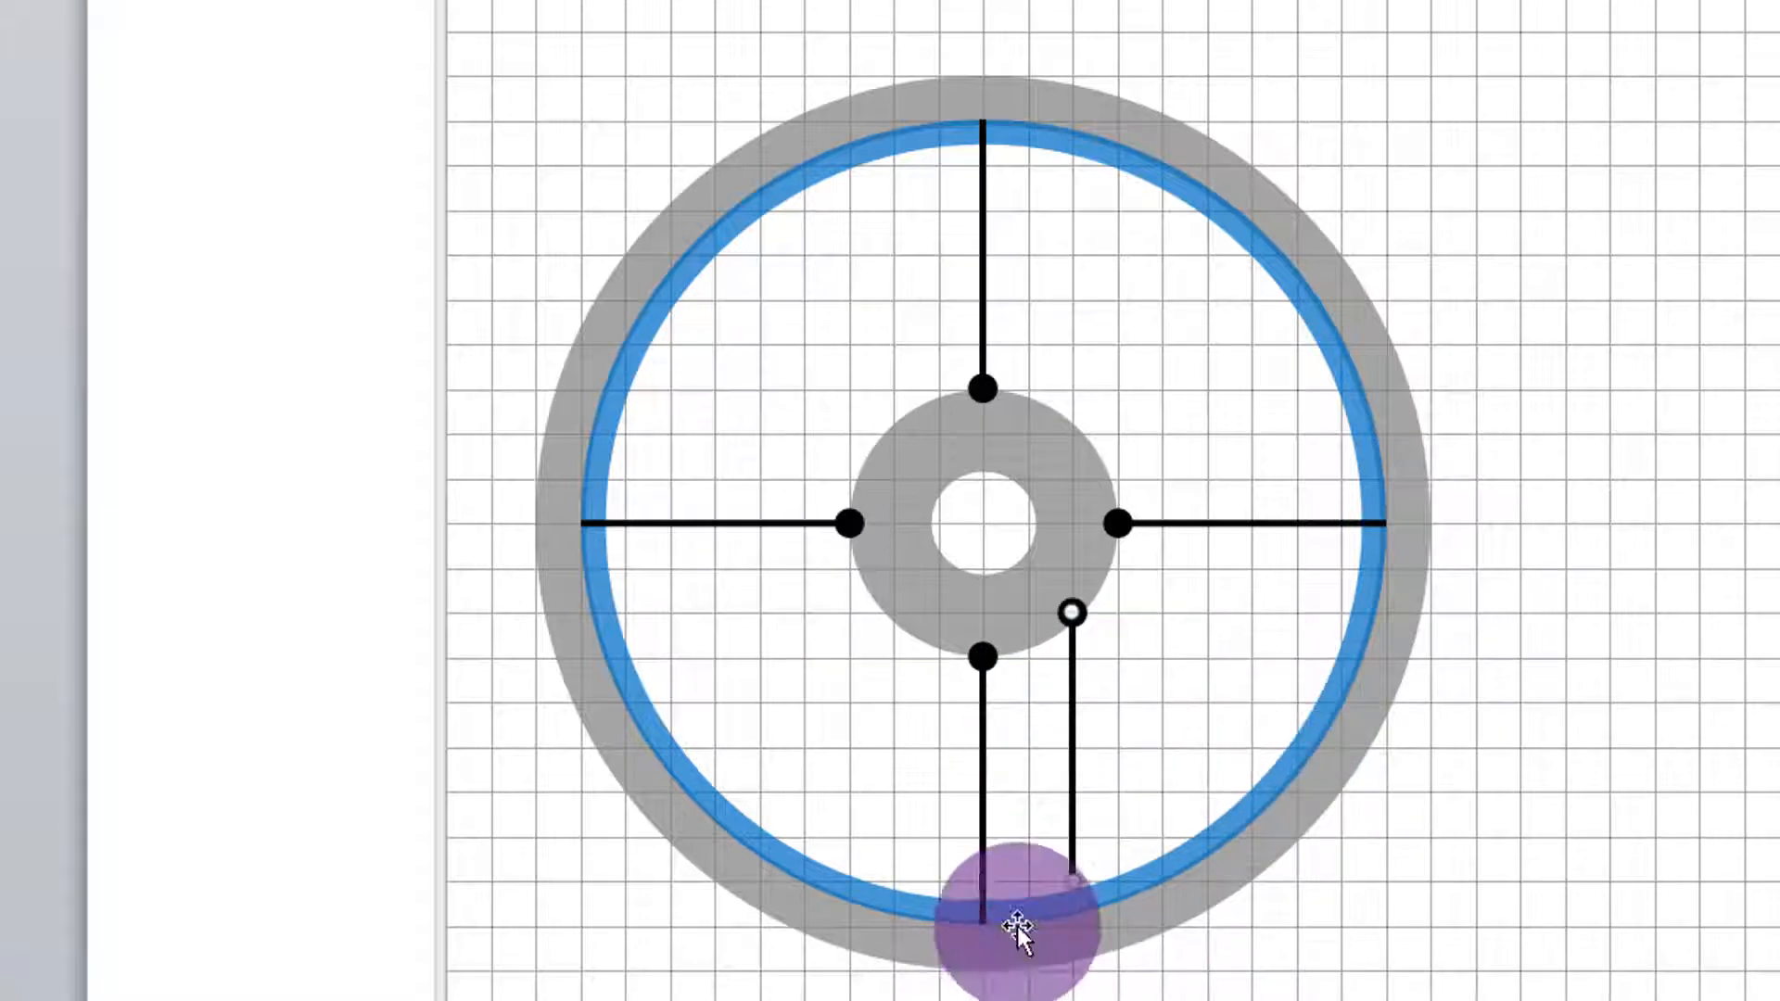
left_click_drag(1071, 873, 1296, 790)
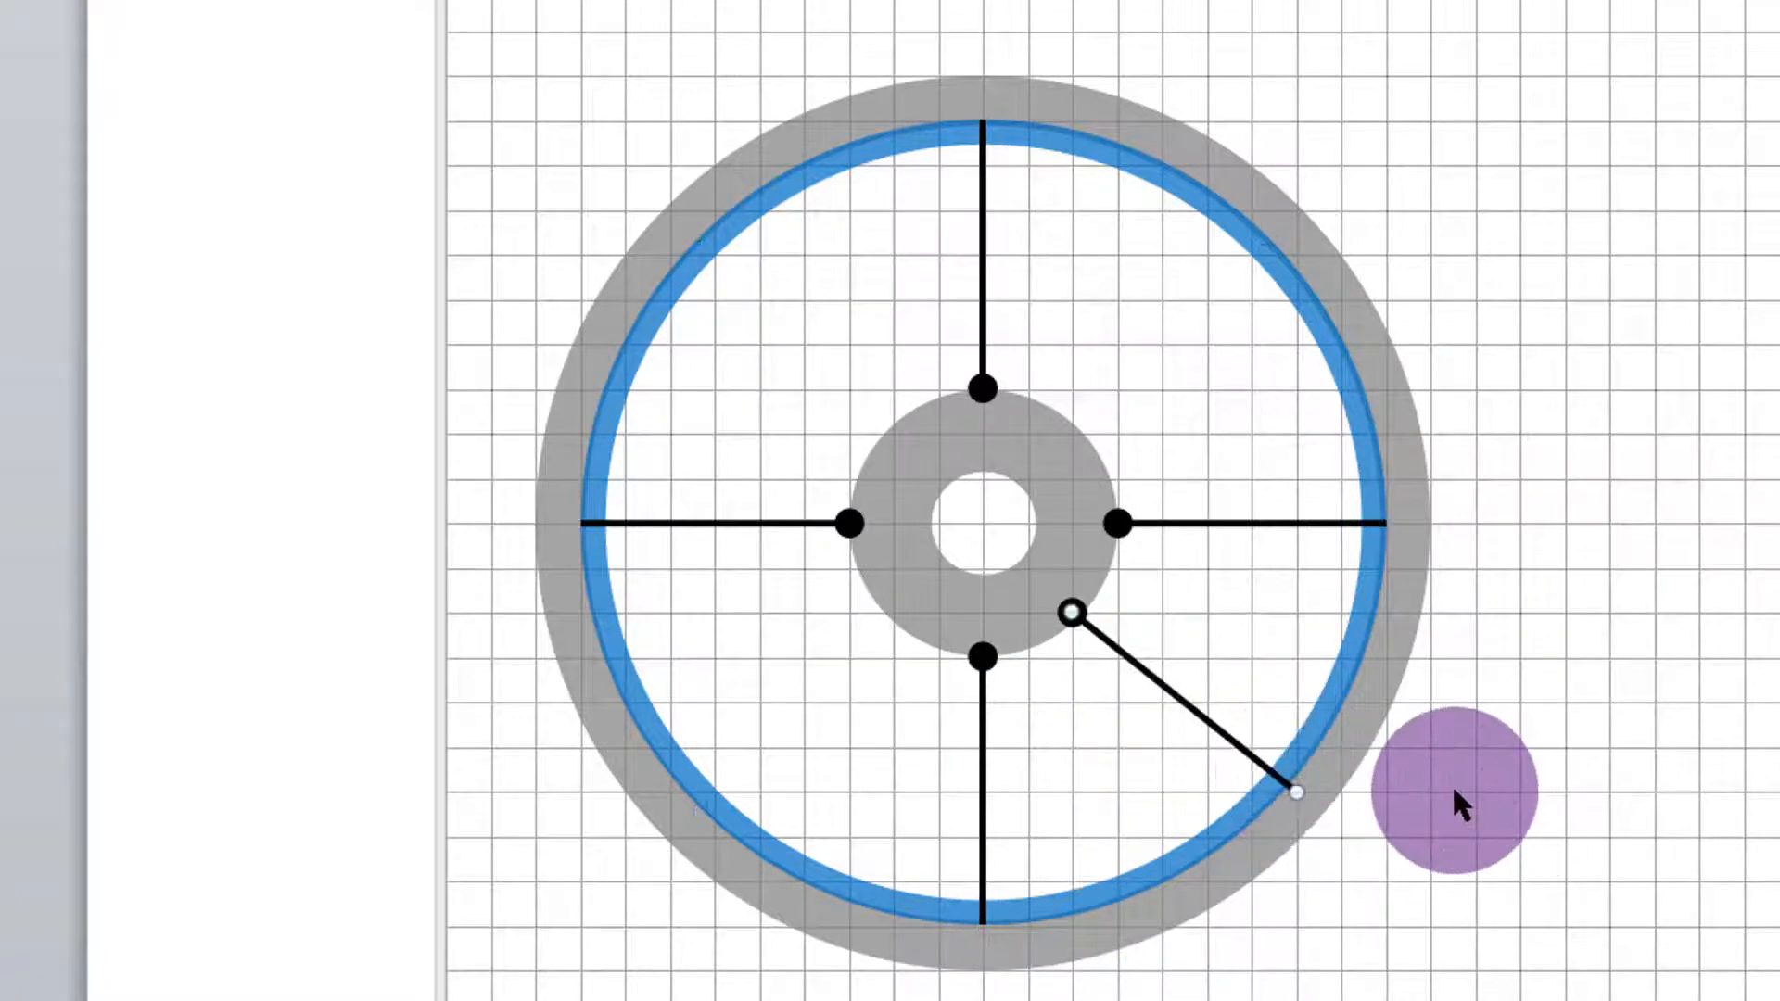
- Duplicate the lower-right spoke and angle the copy from the hub's lower-left edge out to the rim
key("ctrl+d")
key("Down")
key("Down")
key("Down")
key("Down")
key("Down")
key("Down")
key("Down")
key("Down")
key("Right")
key("Right")
key("Right")
key("Right")
key("Right")
key("Right")
key("Right")
key("Right")
key("Right")
key("Right")
key("Down")
key("Down")
key("Down")
key("Down")
key("Down")
key("Left")
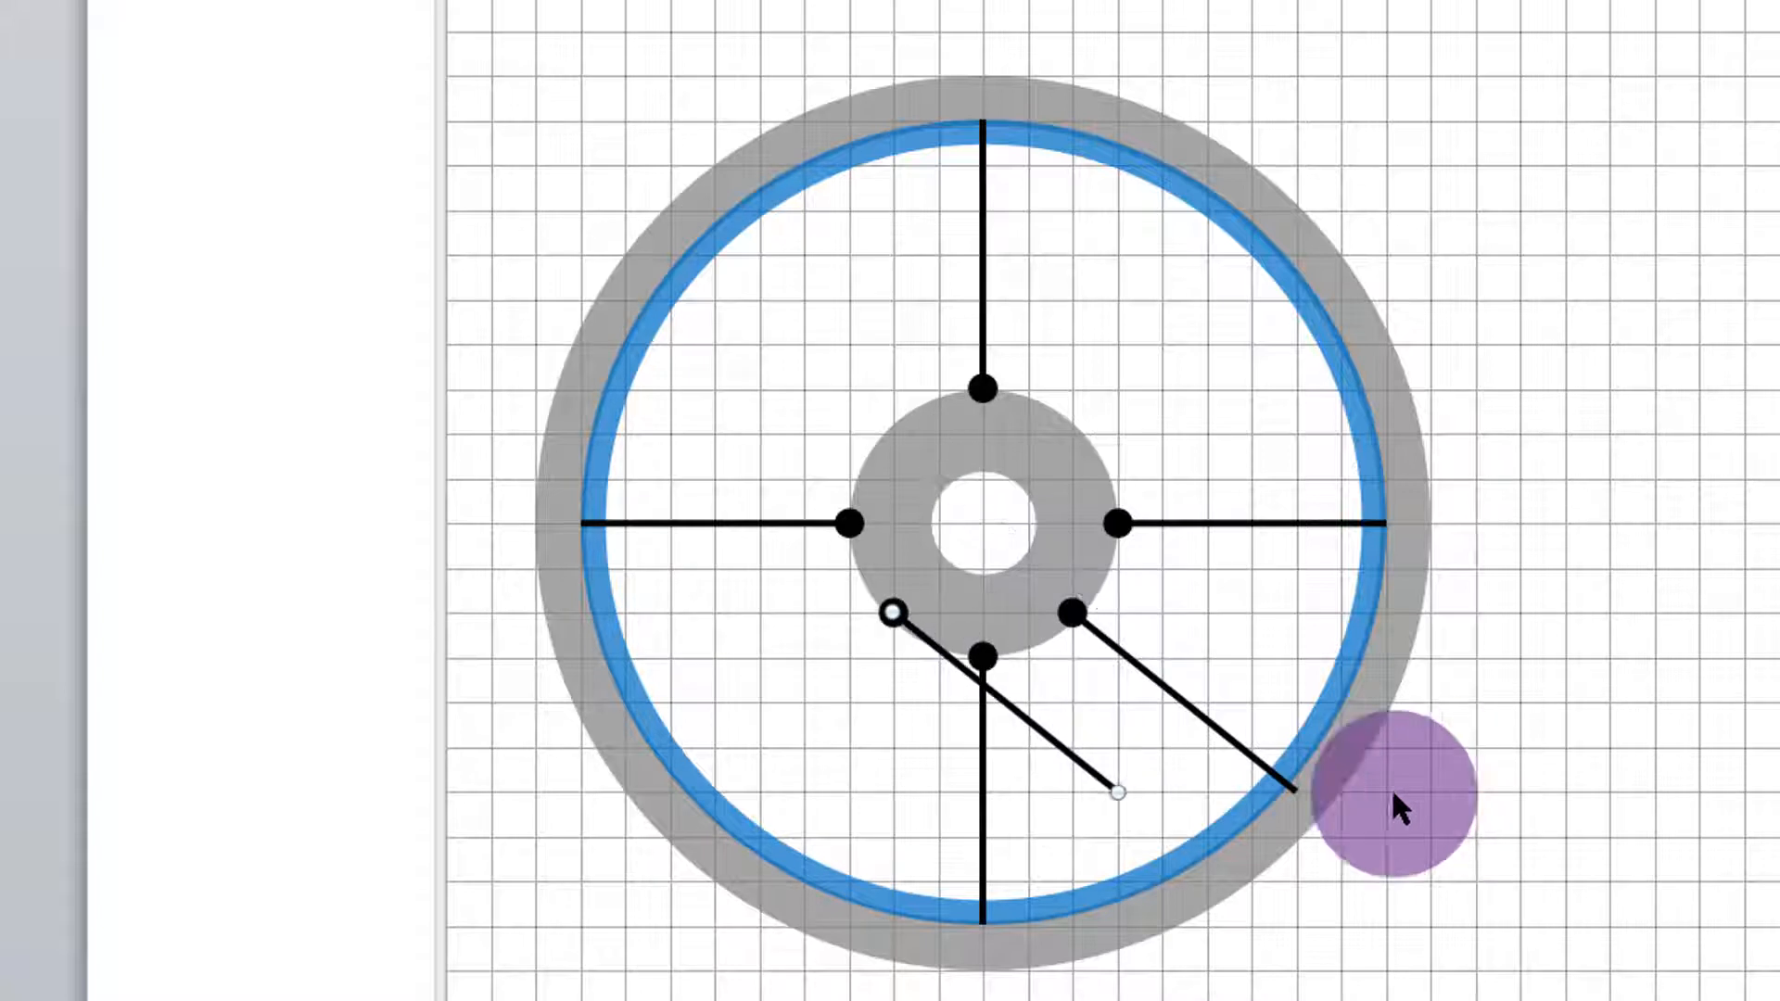
left_click_drag(1118, 792, 700, 805)
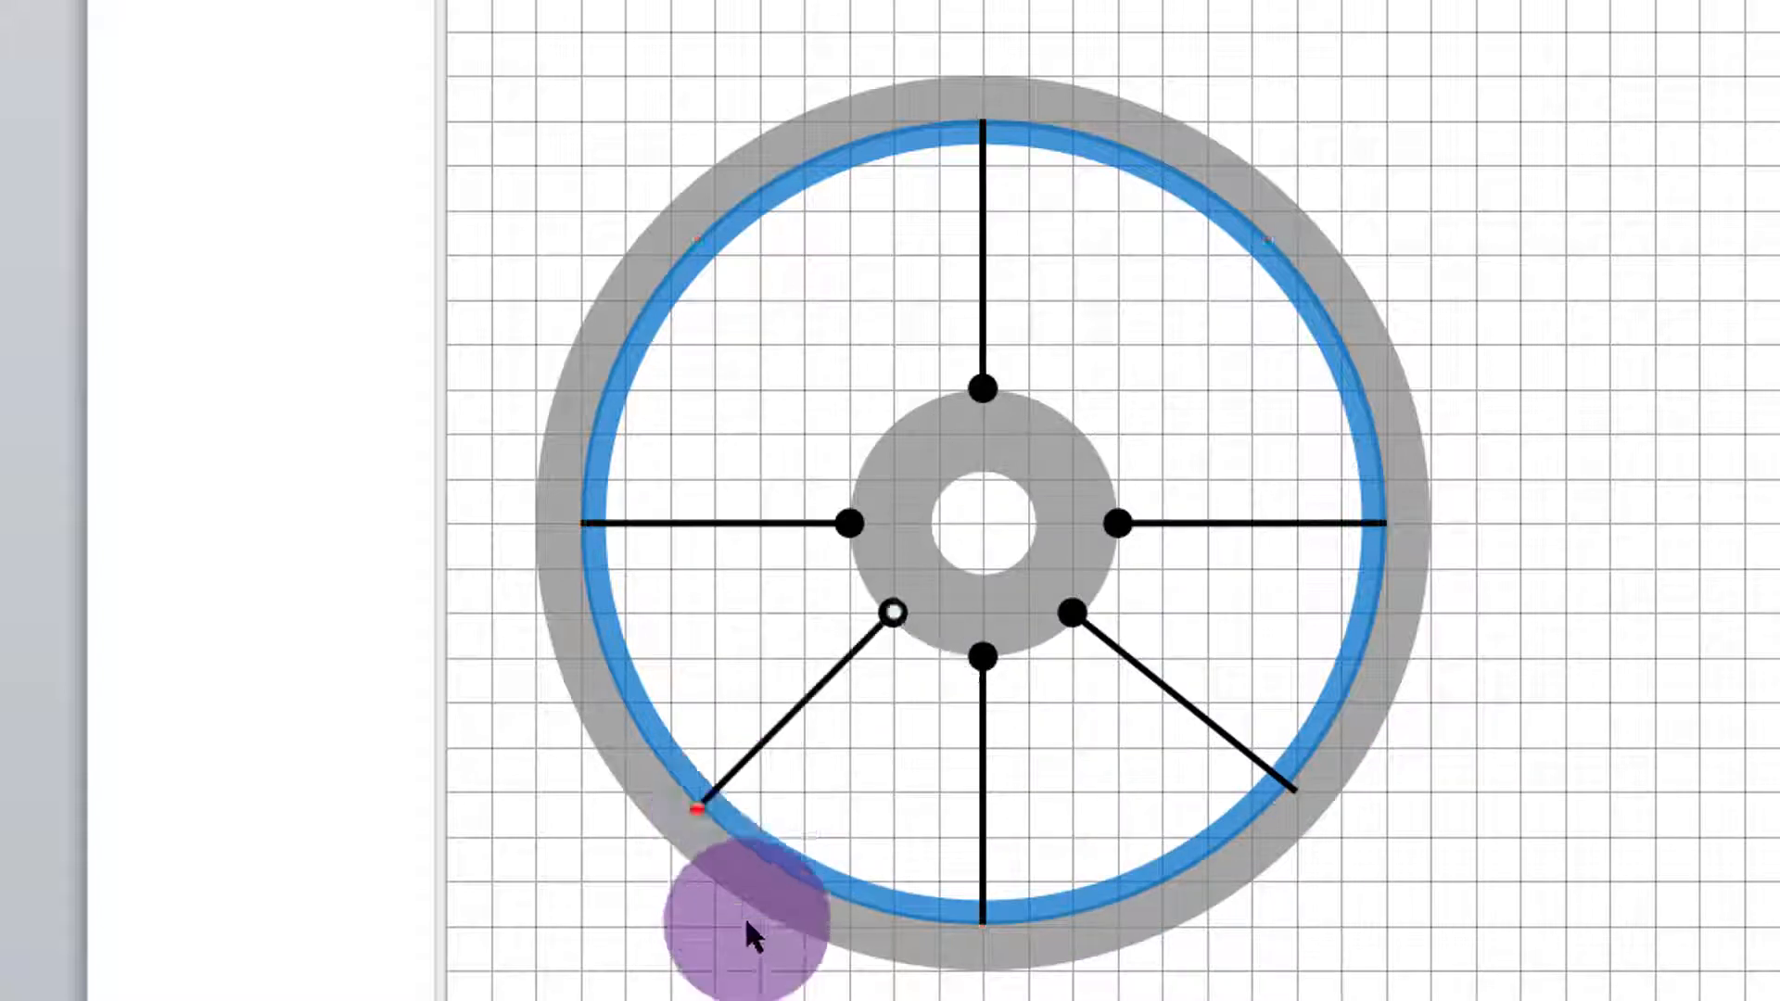
- Duplicate the lower-left spoke and angle the copy from the hub's upper-left edge out to the rim
key("ctrl+d")
key("Down")
key("Down")
key("Down")
key("Down")
key("Down")
key("Down")
key("Down")
key("Down")
key("Down")
key("Down")
key("Down")
key("Down")
key("Right")
key("Right")
key("Right")
key("Right")
key("Right")
key("Right")
key("Left")
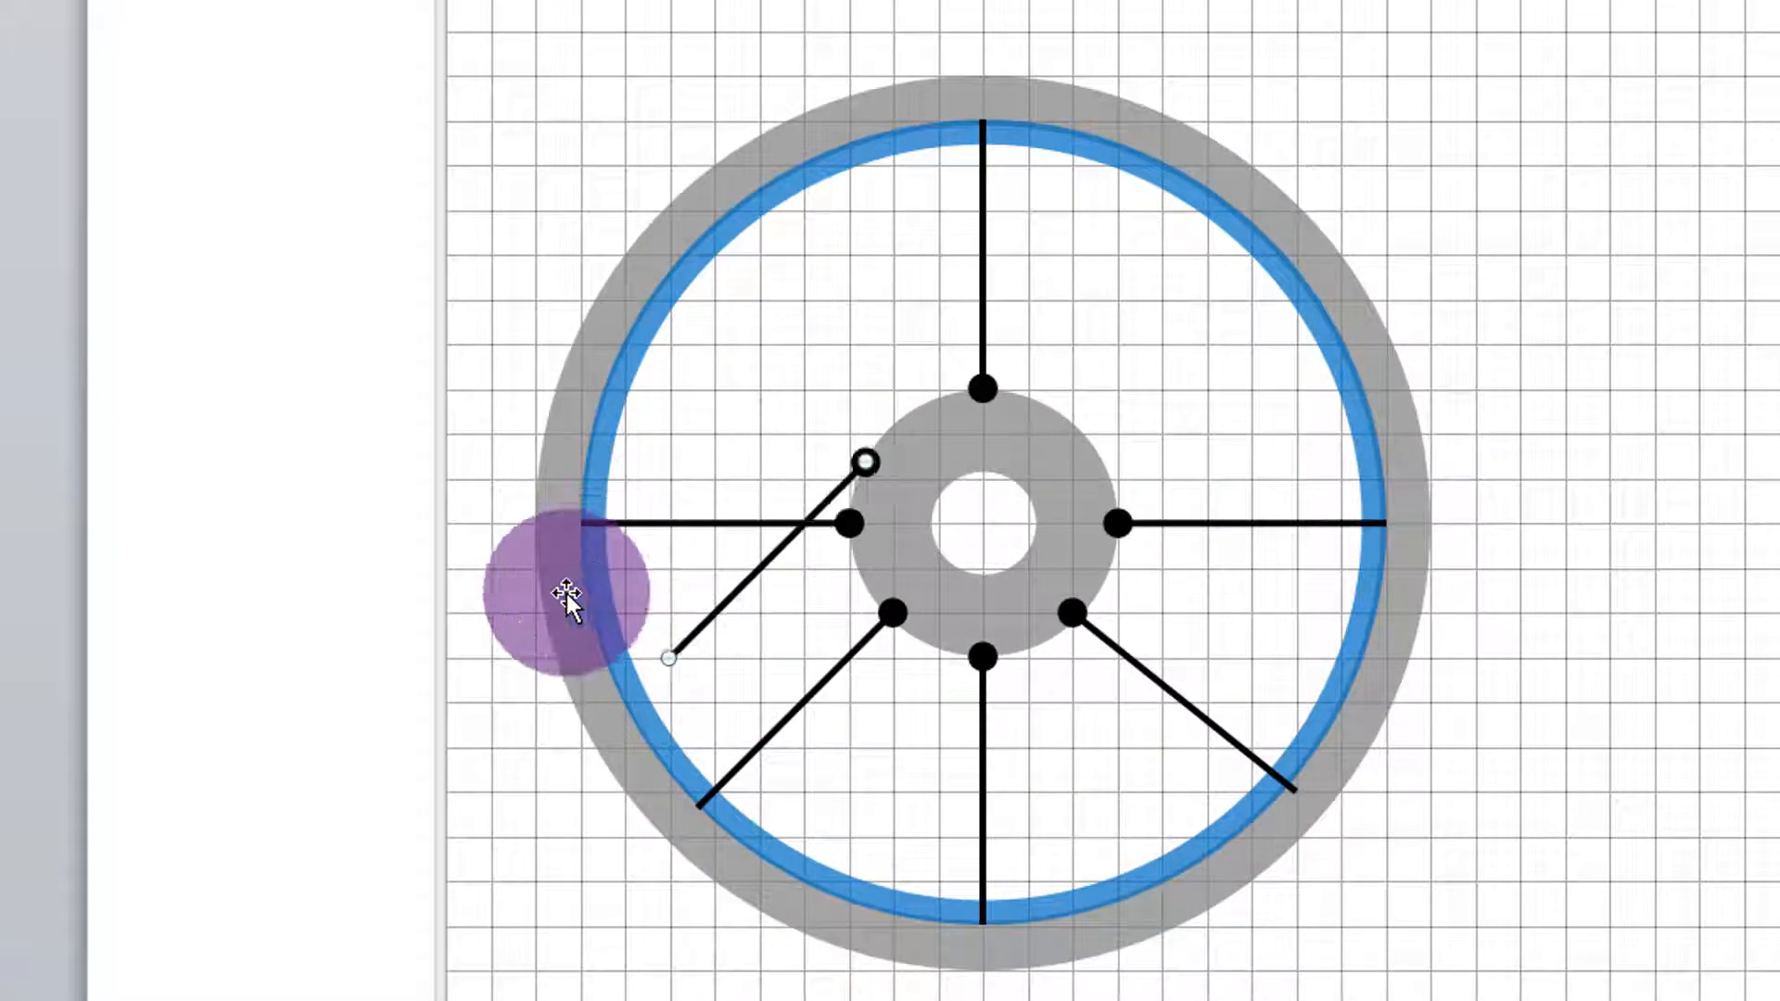
key("Up")
key("Up")
key("Up")
key("Up")
key("Up")
key("Right")
key("Right")
key("Right")
key("Right")
key("Right")
left_click_drag(696, 629, 696, 238)
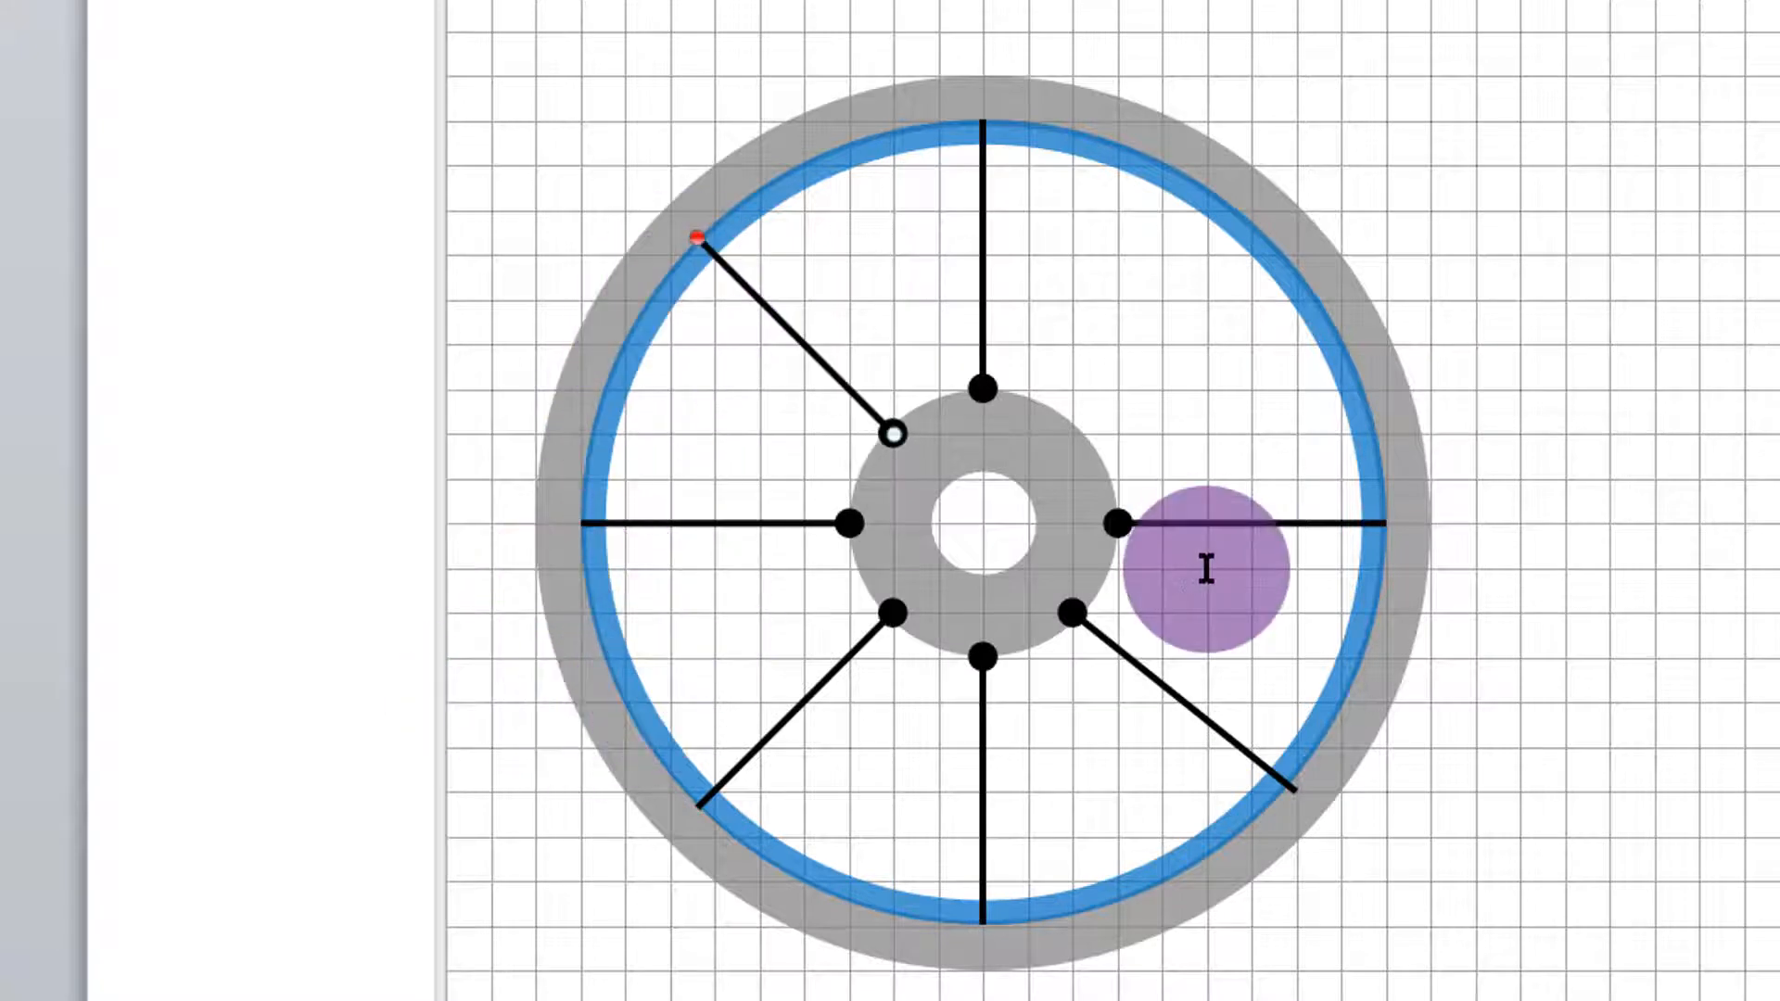
- Duplicate the upper-left spoke and angle the copy from the hub's upper-right edge out to the rim
key("Right")
key("Right")
key("Right")
key("Right")
key("Right")
key("Right")
key("Right")
key("Right")
key("Right")
key("Right")
key("Right")
key("Right")
key("Right")
key("Right")
key("Right")
key("Right")
key("Right")
key("Right")
key("Down")
key("Down")
key("Down")
key("Down")
key("Down")
key("Down")
key("Down")
key("Down")
key("Left")
key("Left")
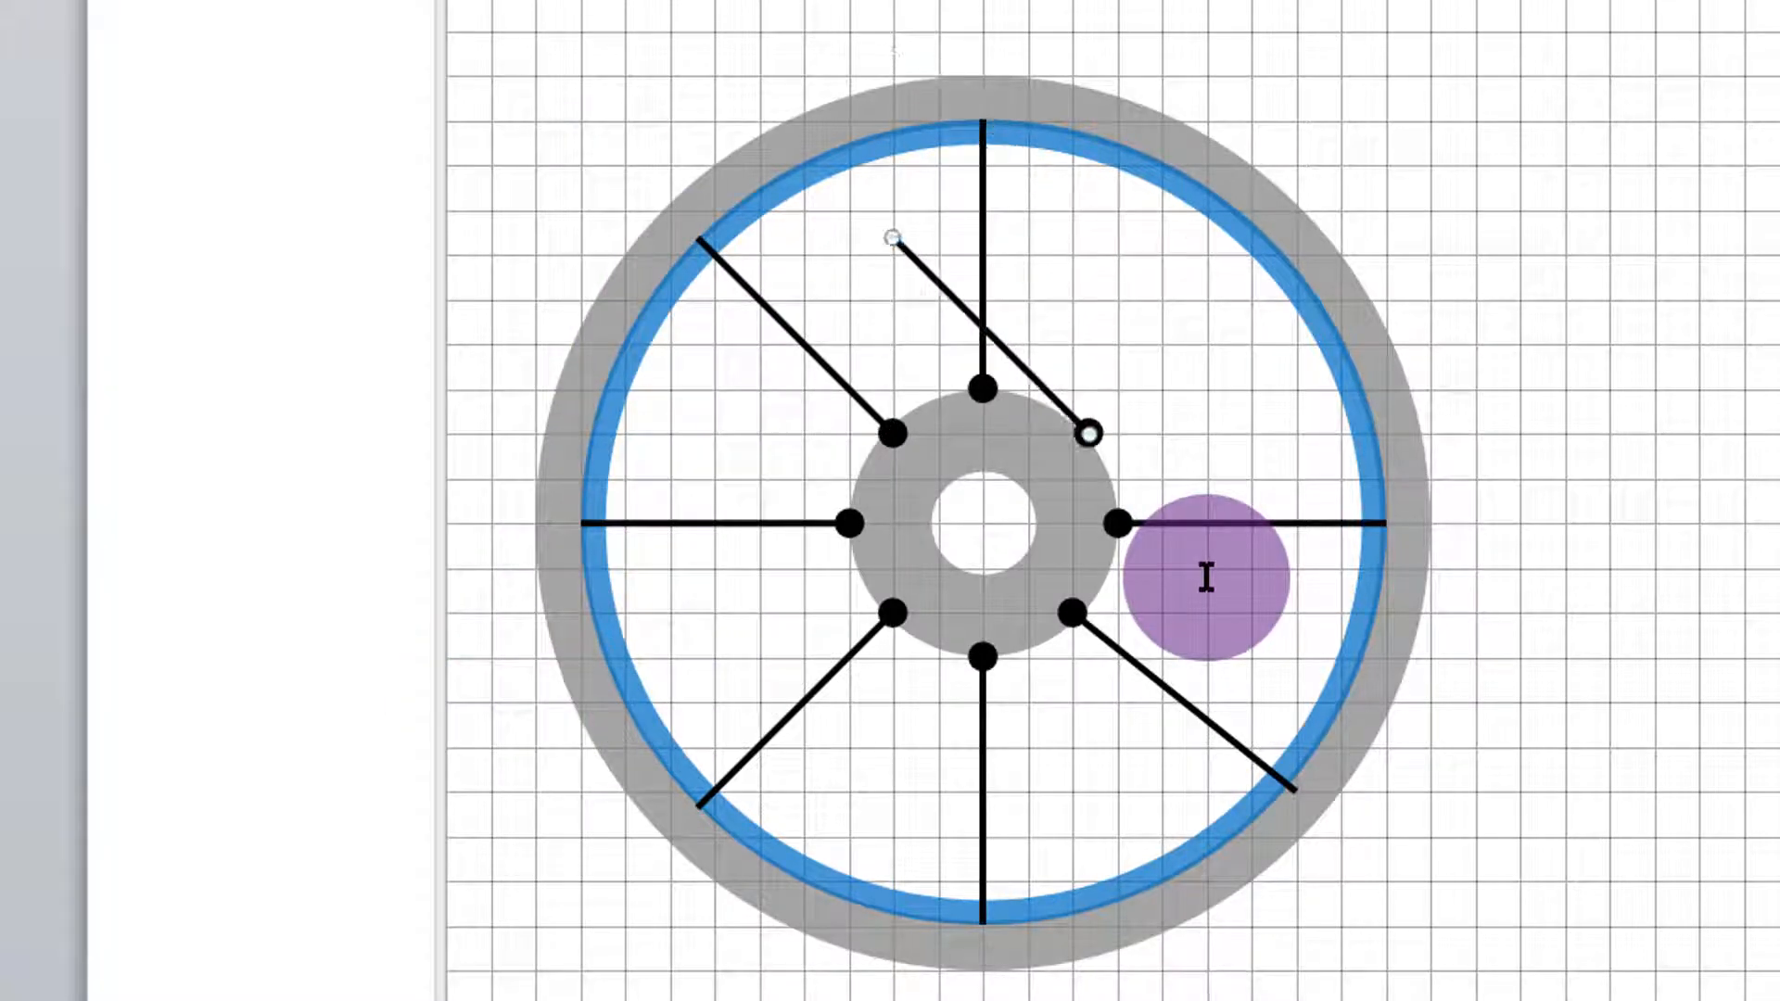
left_click_drag(1113, 269, 1255, 267)
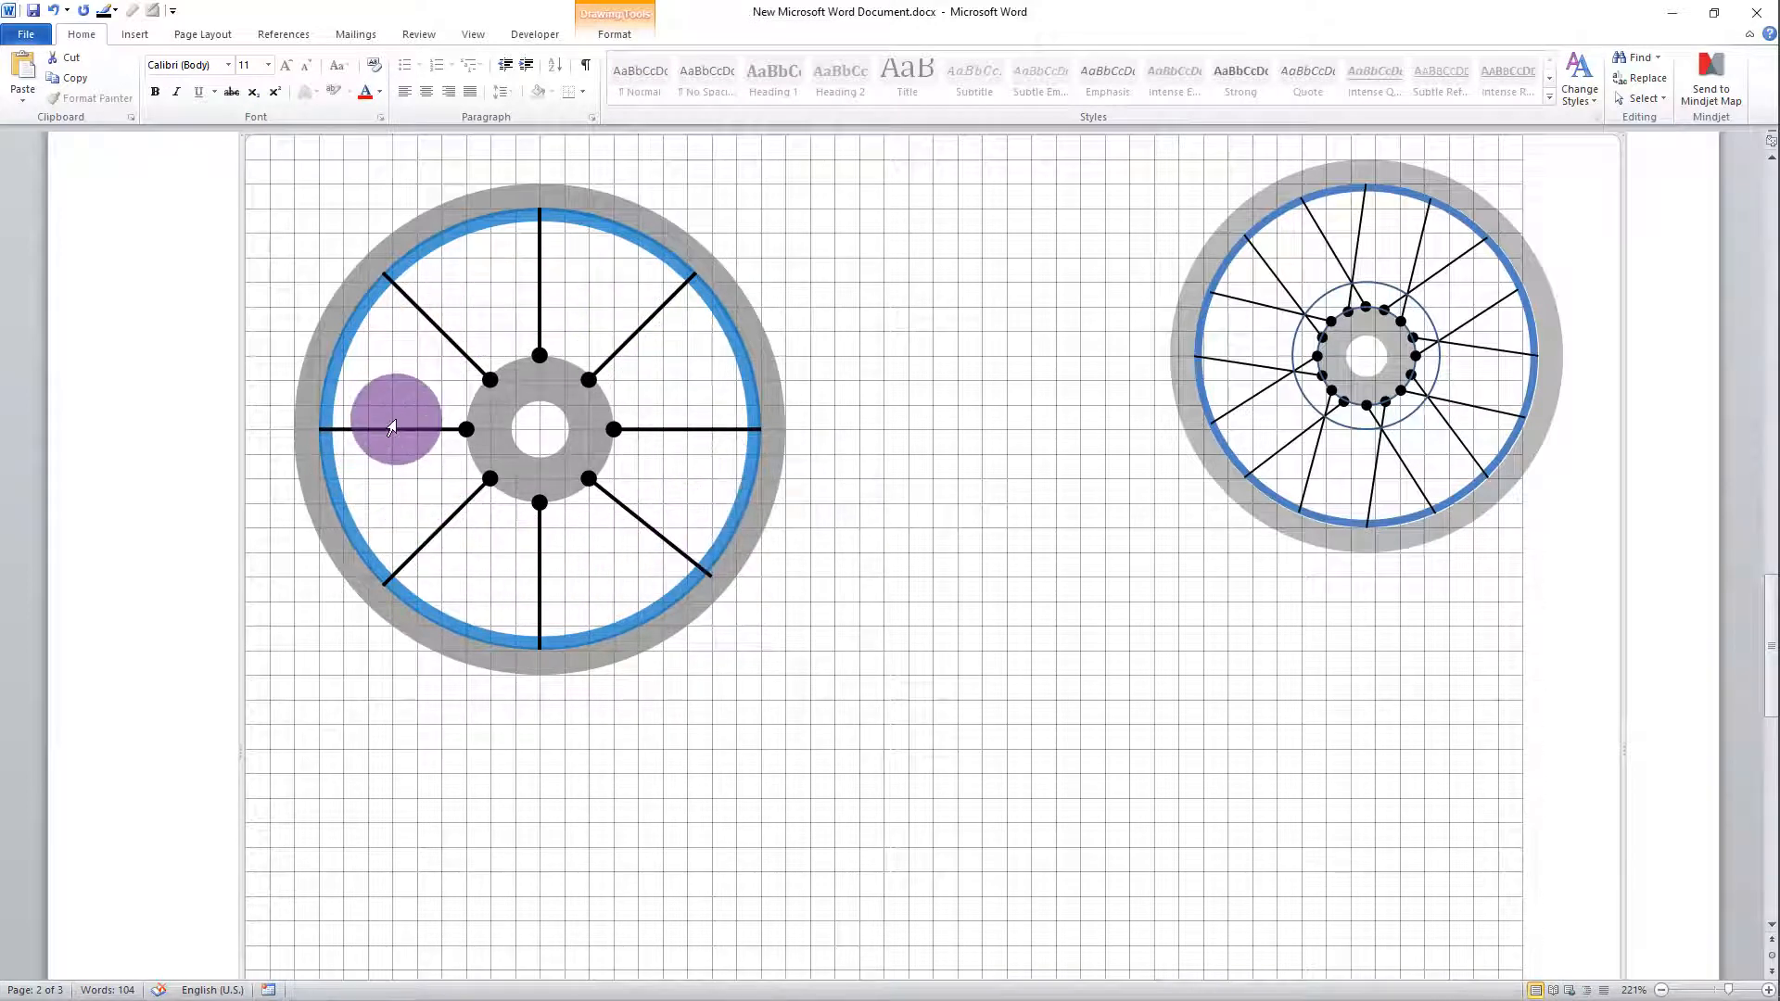
- Select all eight spokes without the hub and combine them into one group
left_click_drag(391, 426, 481, 399)
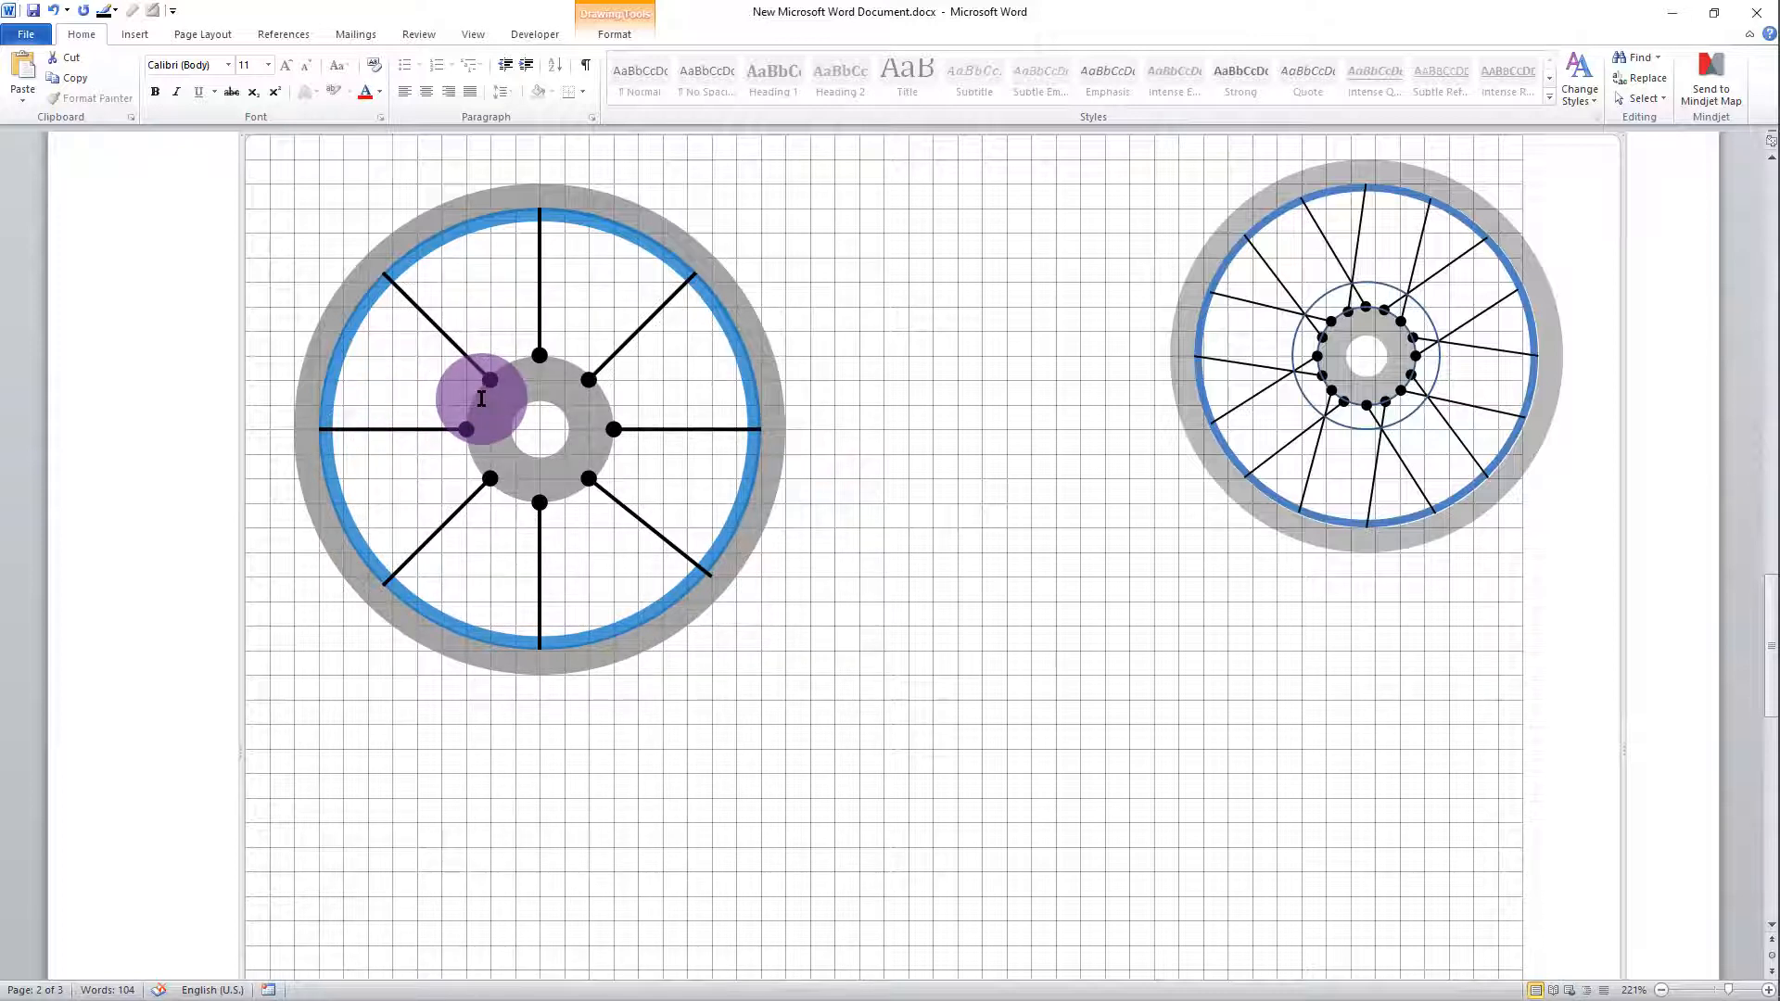
left_click_drag(481, 399, 481, 397)
left_click_drag(783, 675, 507, 310)
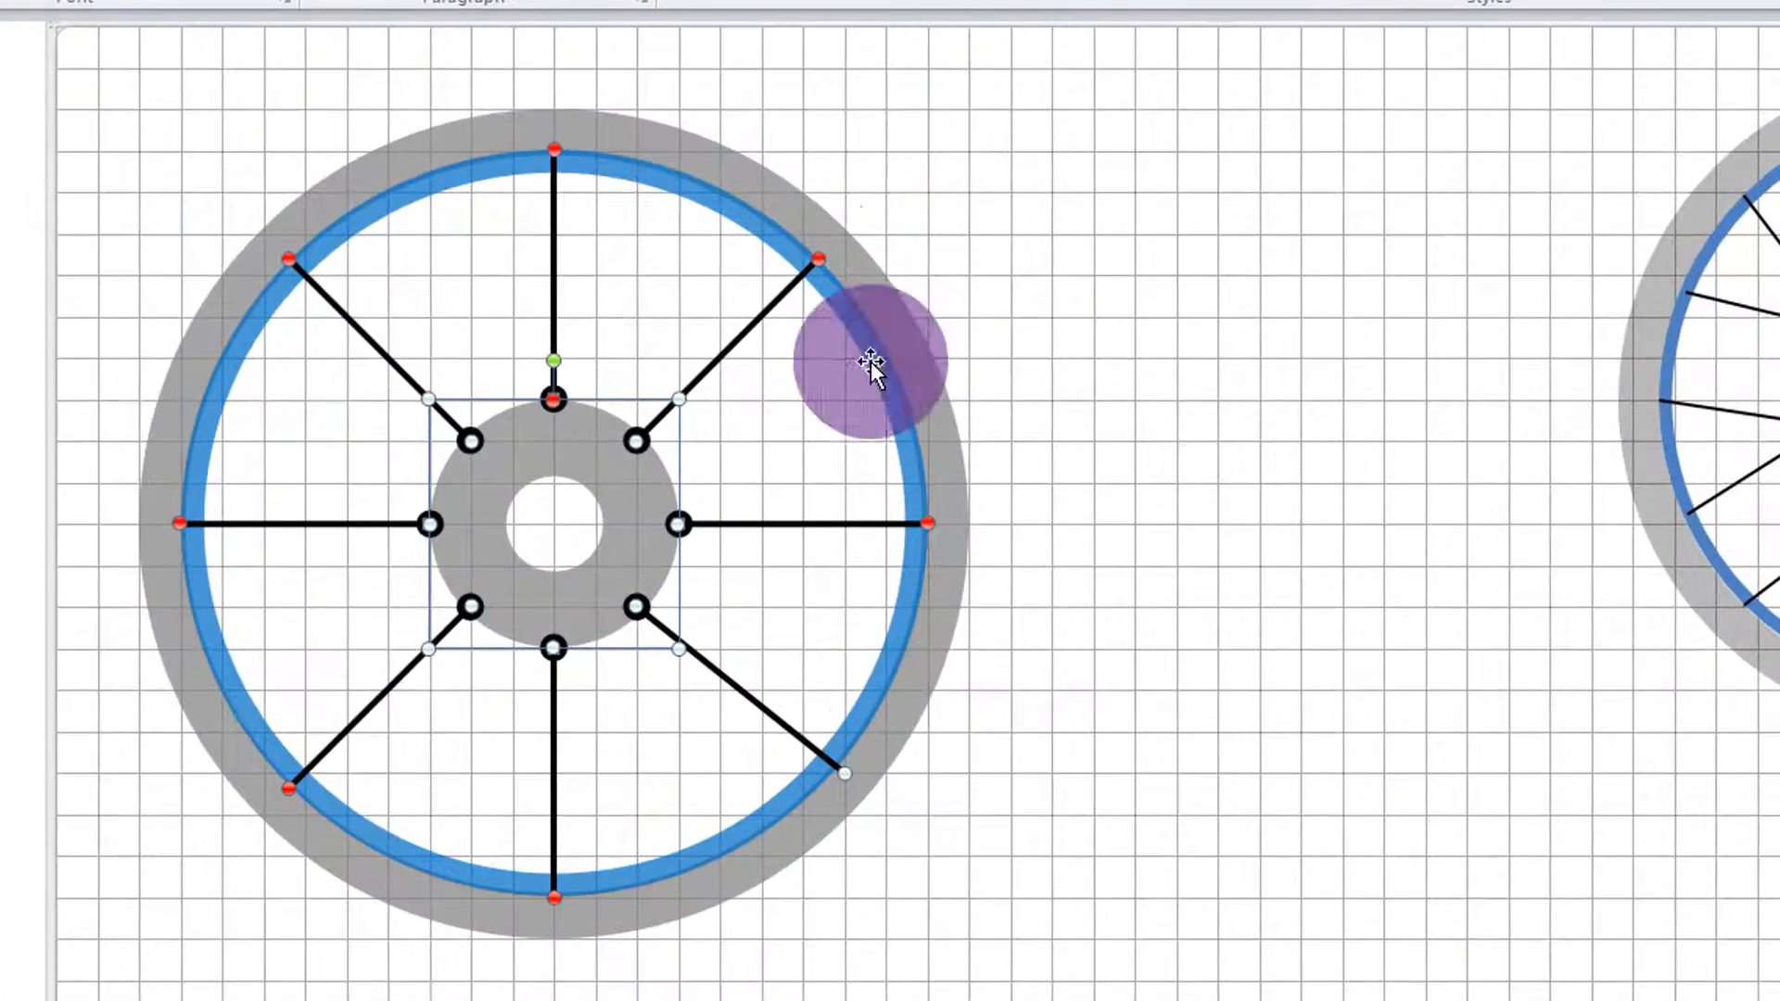
left_click(815, 413)
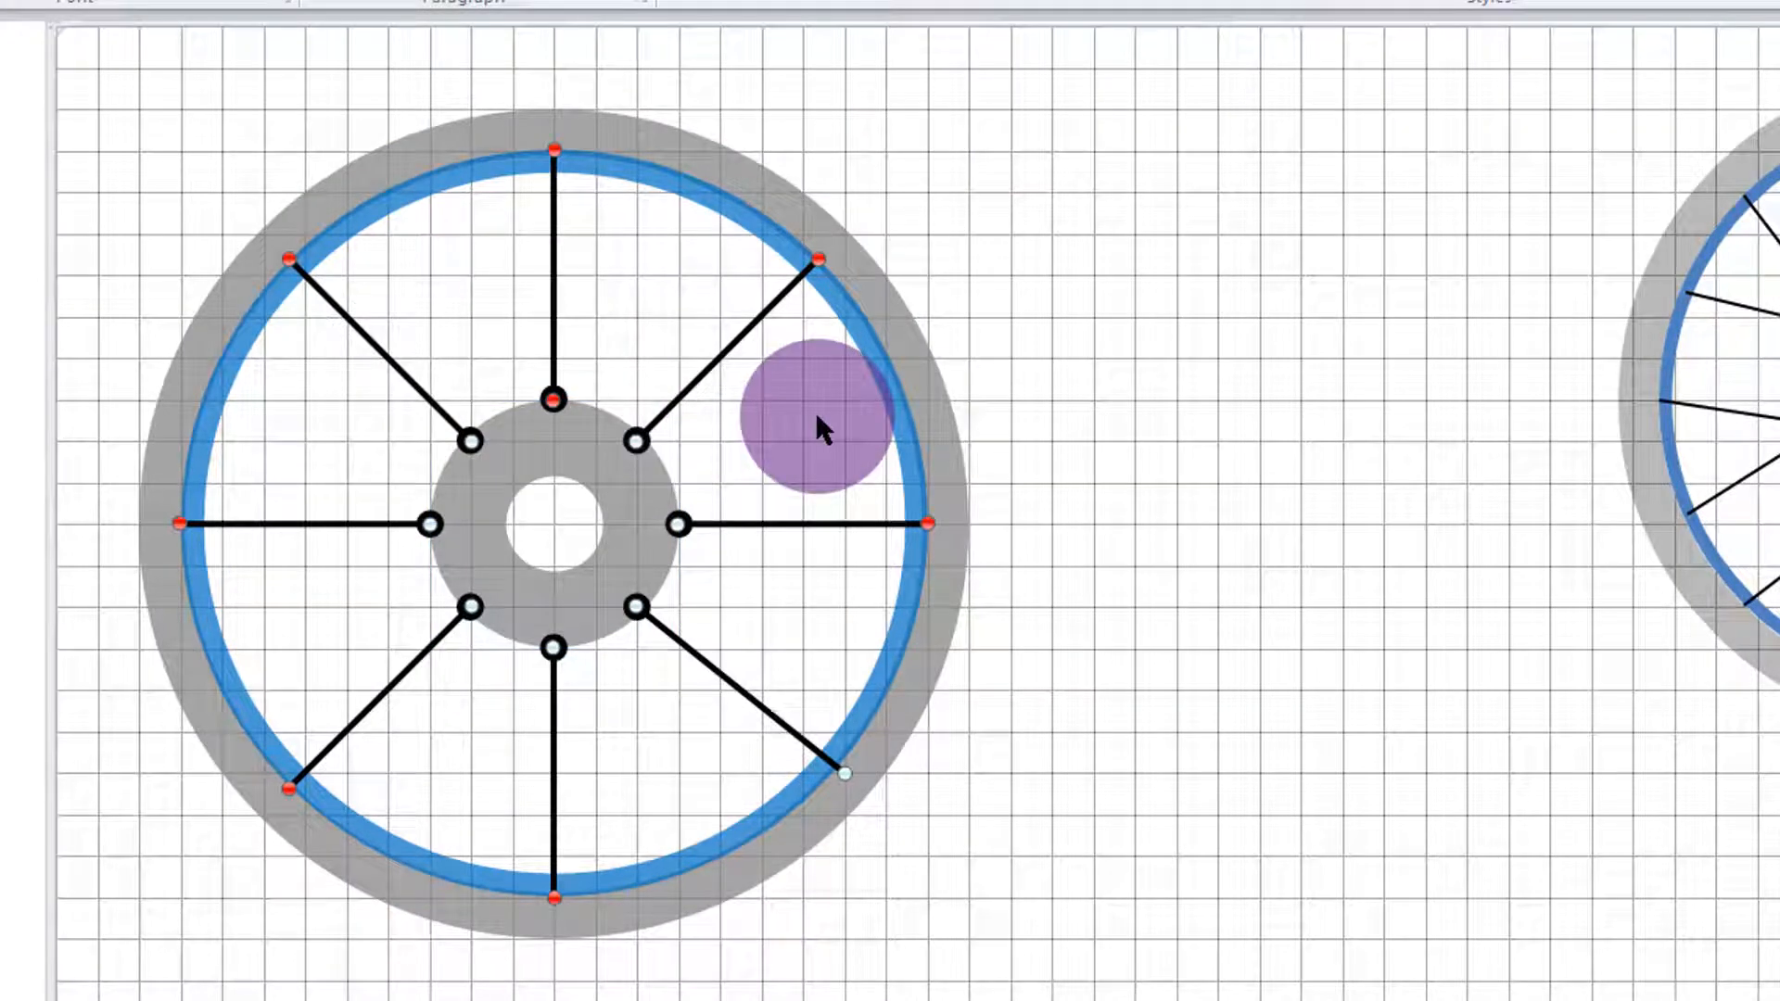
left_click(710, 0)
left_click(1778, 0)
left_click(1779, 18)
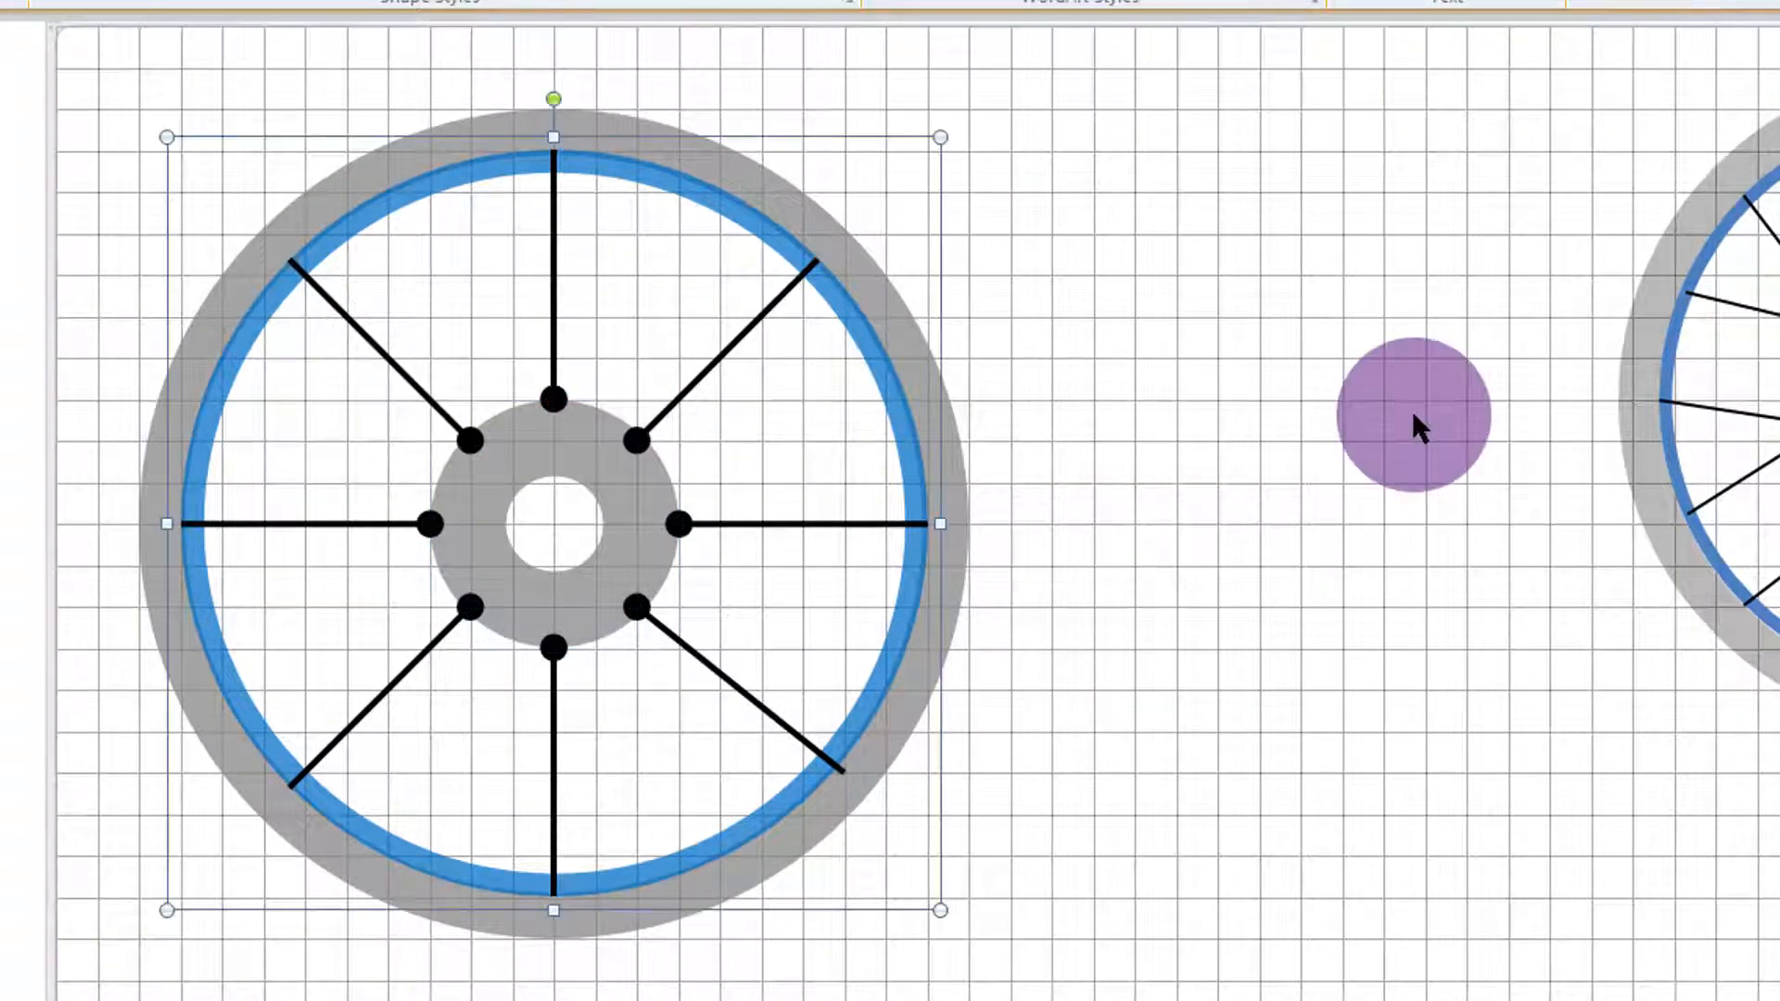
- Duplicate the spoke group, align the copy over the original, and rotate it so its spokes fall midway between the existing ones
key("ctrl+d")
key("Down")
key("Down")
key("Down")
key("Right")
key("Right")
key("Right")
left_click_drag(553, 98, 699, 175)
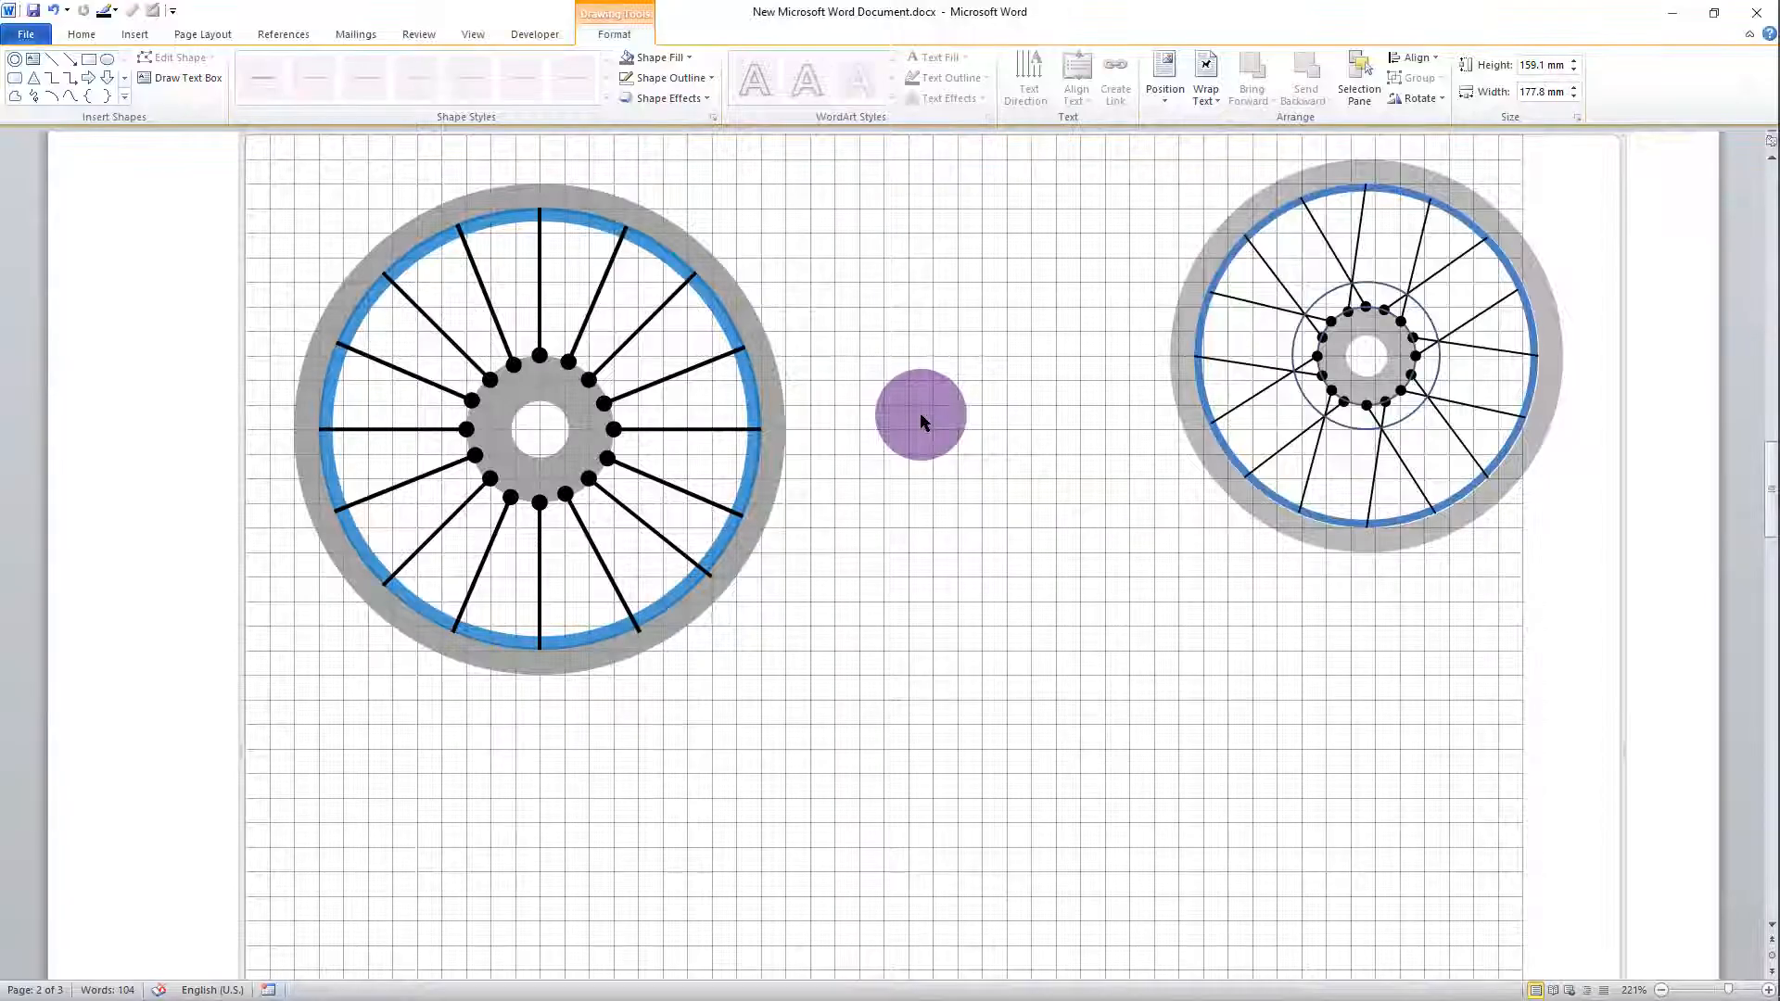
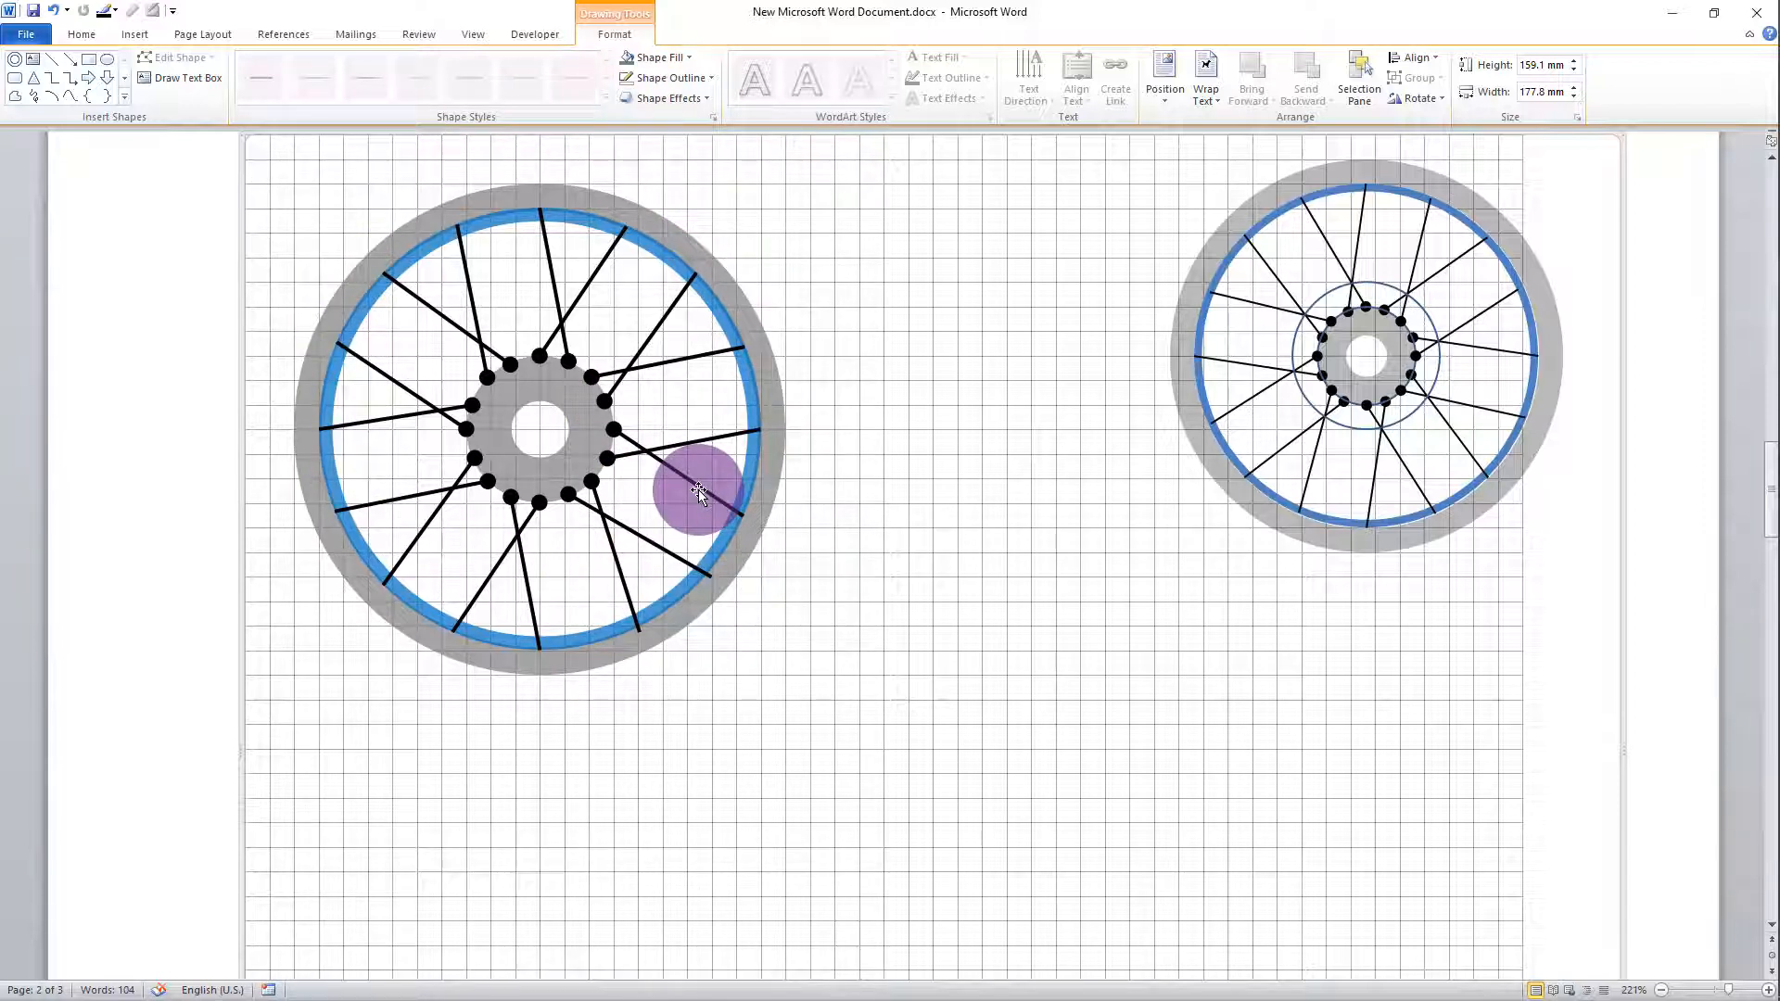
- Duplicate all parts of the large wheel, move the copy beside and slightly below the original, and delete the copy
key("ctrl+z")
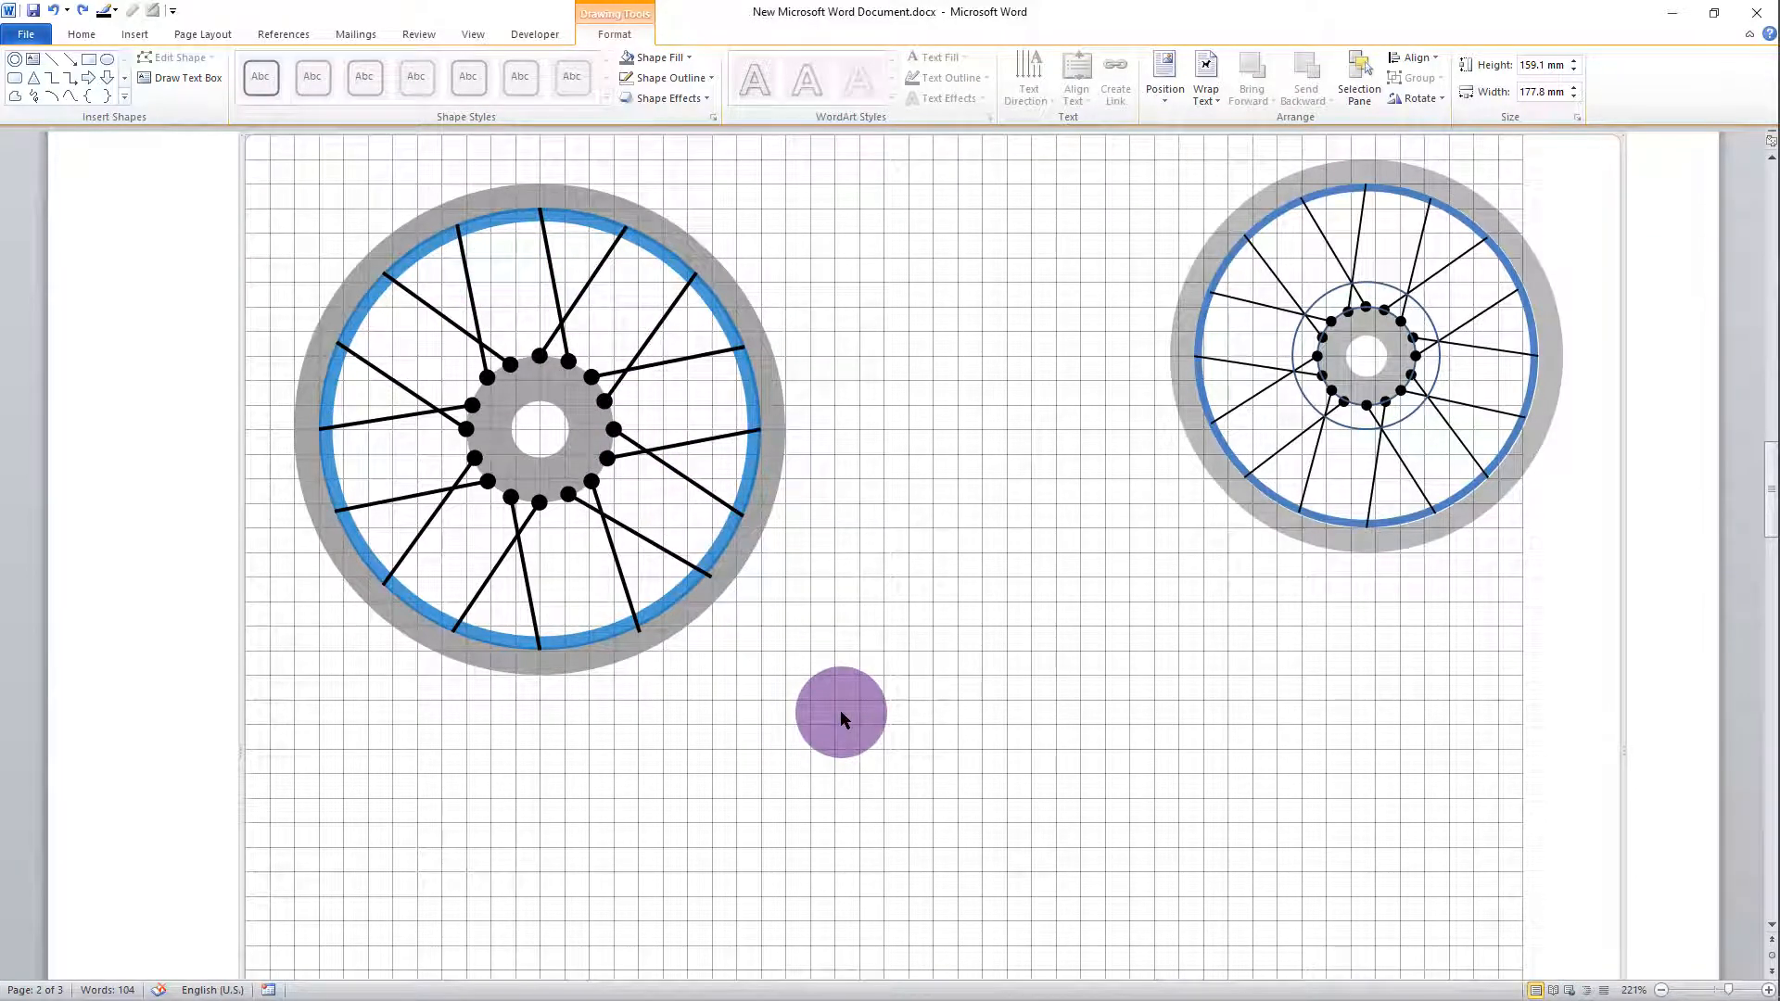
left_click_drag(858, 738, 114, 99)
key("ctrl+d")
key("Down")
key("Down")
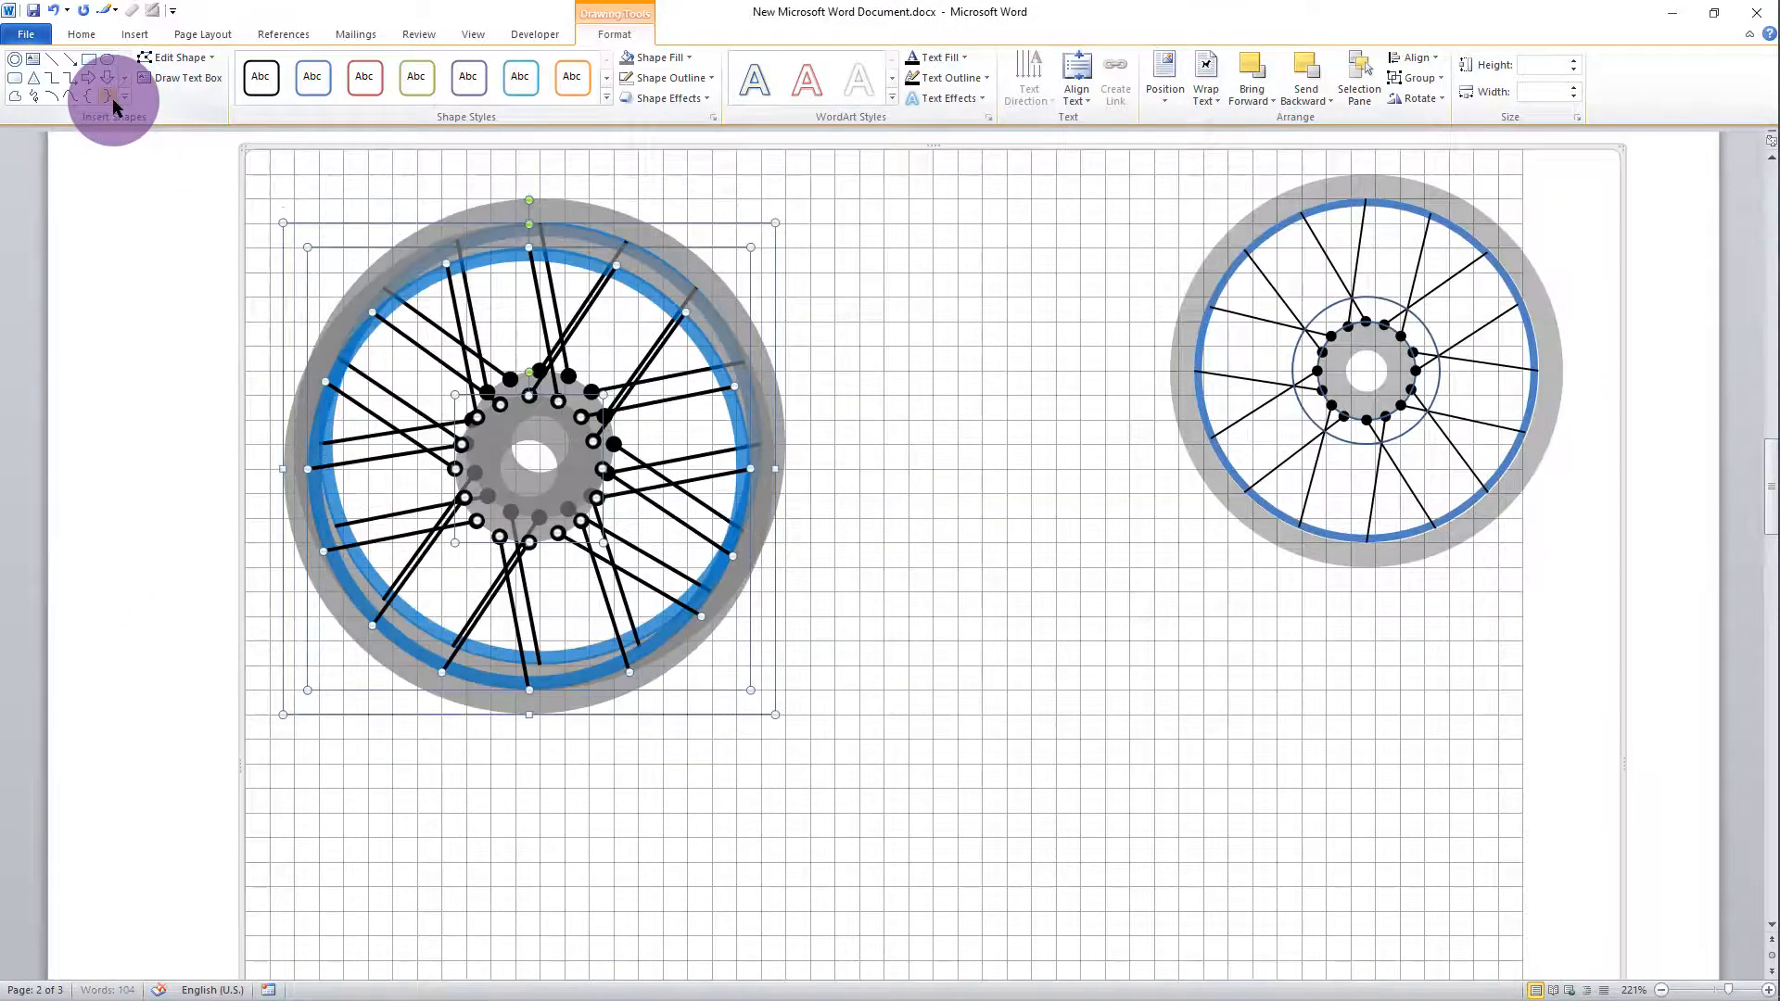
key("Up")
key("Right")
key("Right")
key("Right")
key("Right")
key("Right")
key("Right")
key("Right")
key("Right")
key("Right")
key("Right")
key("Right")
key("Right")
key("Right")
key("Right")
key("Right")
key("Right")
key("Right")
key("Right")
key("Right")
key("Right")
key("Right")
key("Right")
key("Right")
key("Right")
key("Right")
key("Right")
key("Right")
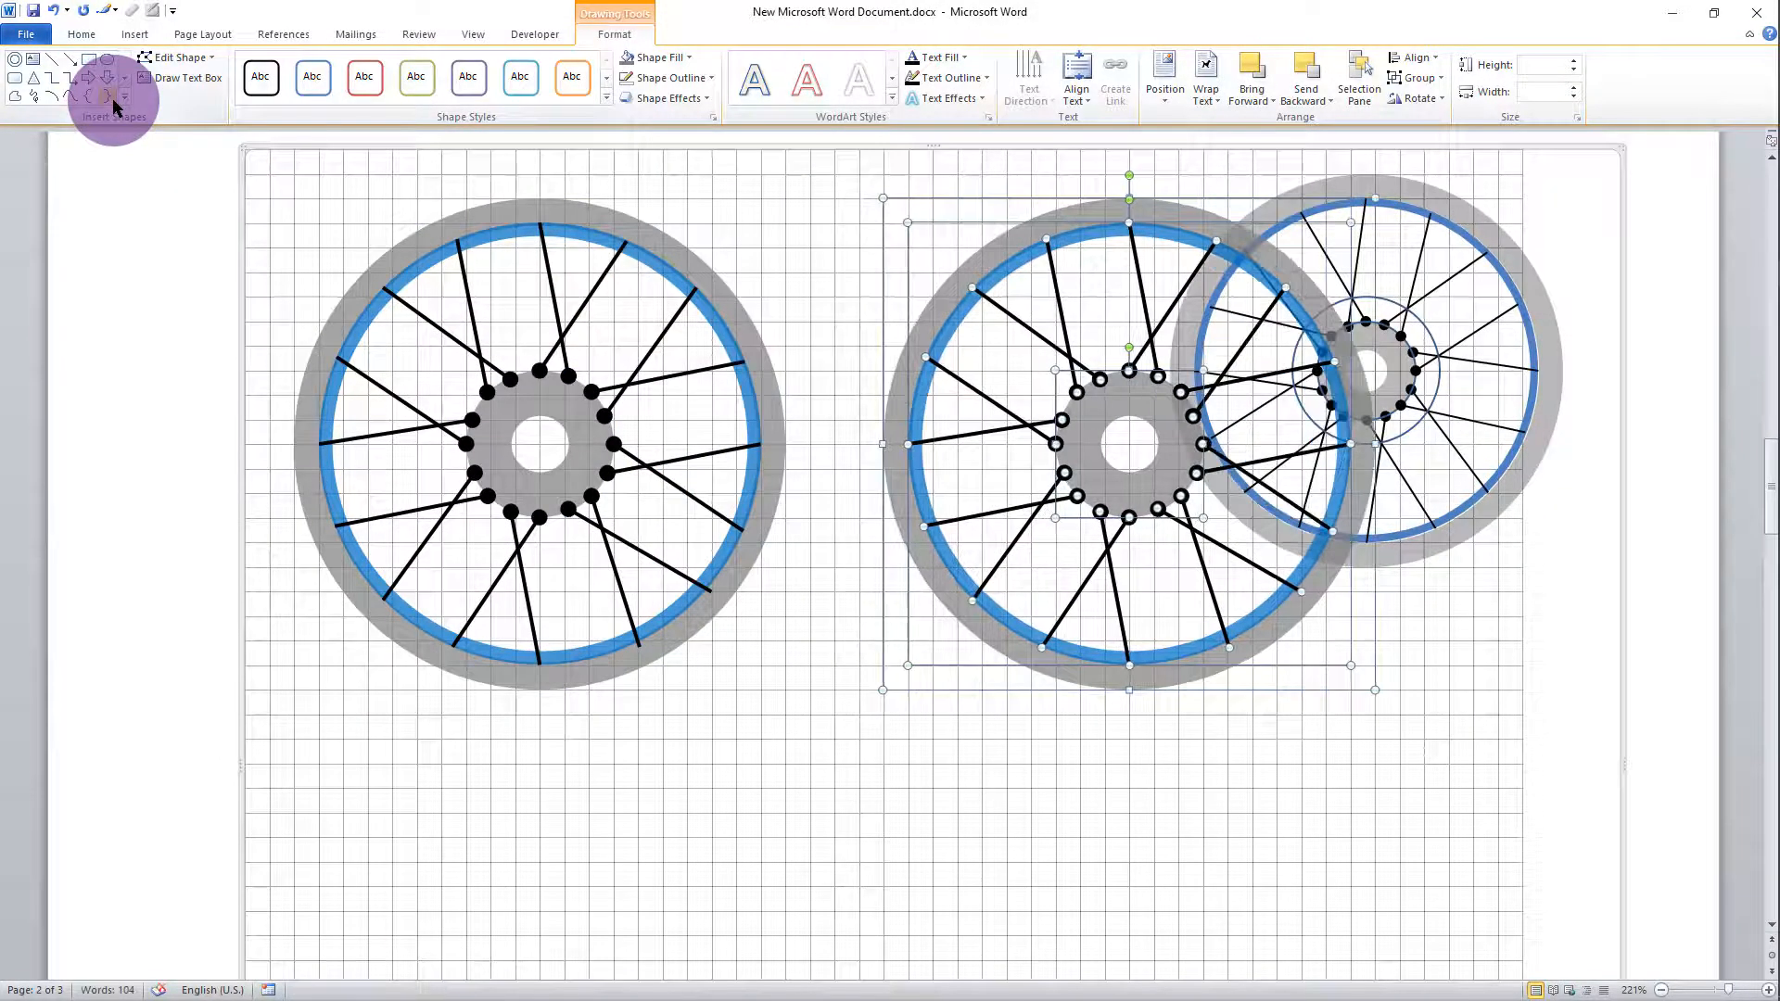
key("Down")
key("Down")
key("Down")
key("Down")
key("Down")
key("Down")
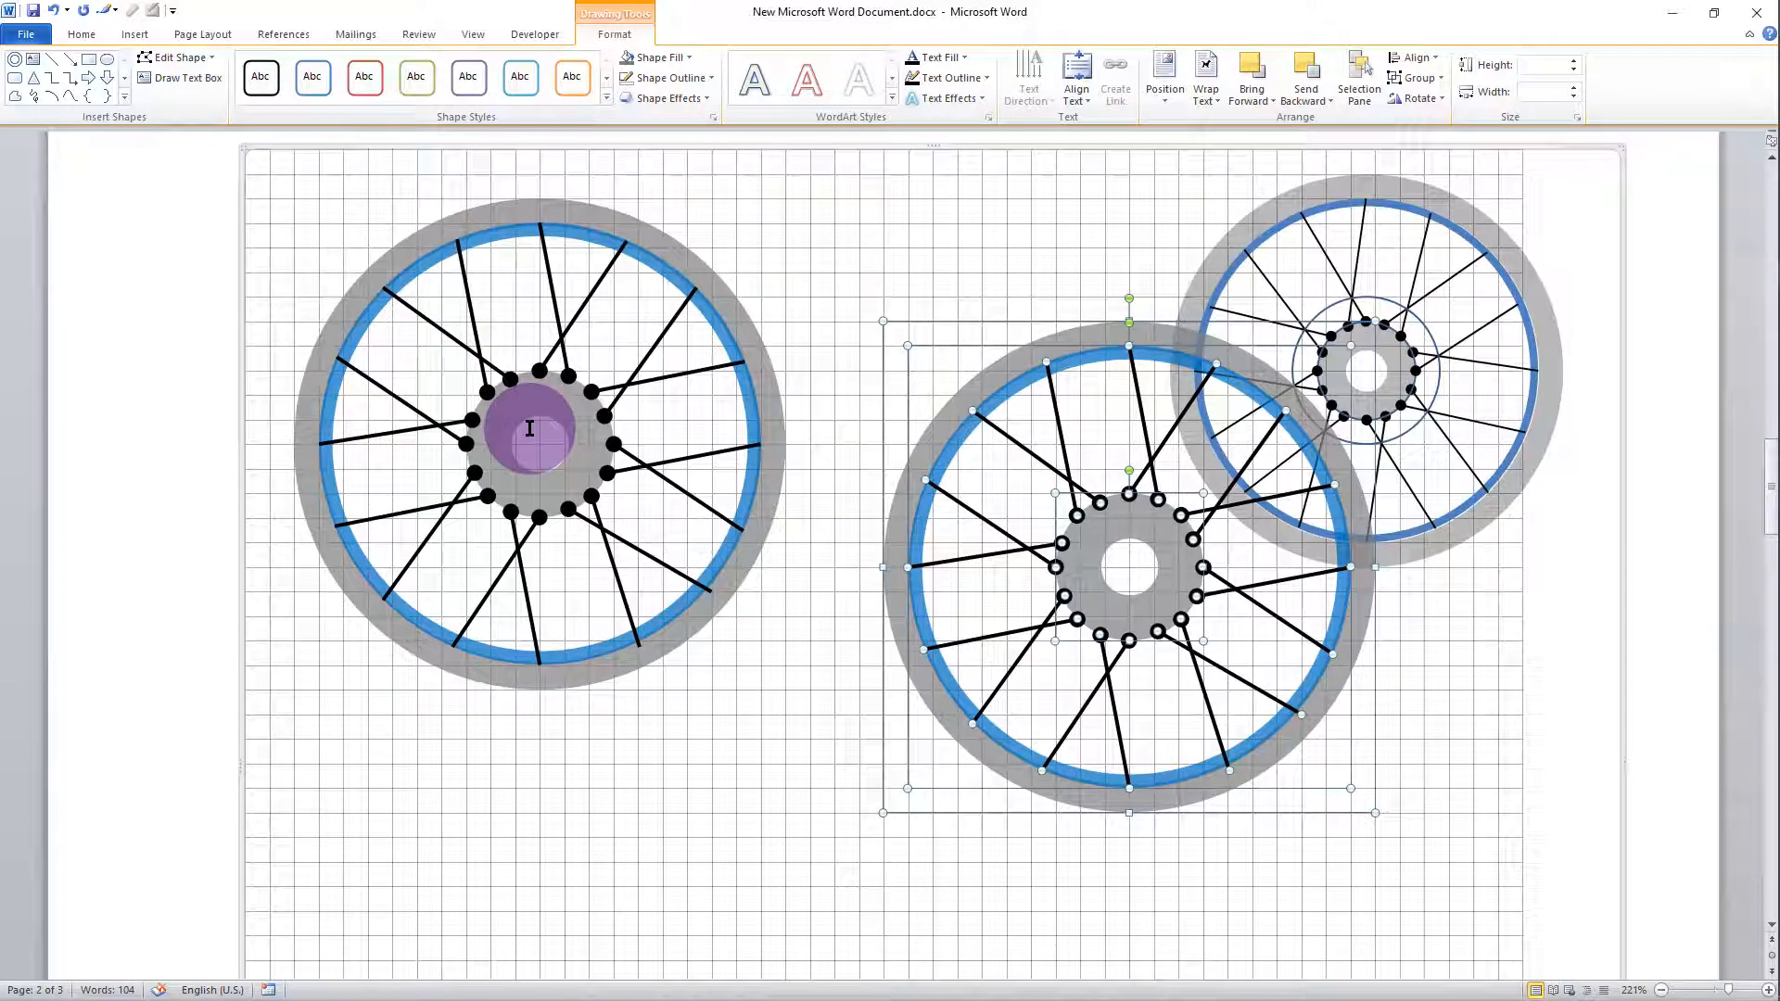
key("Delete")
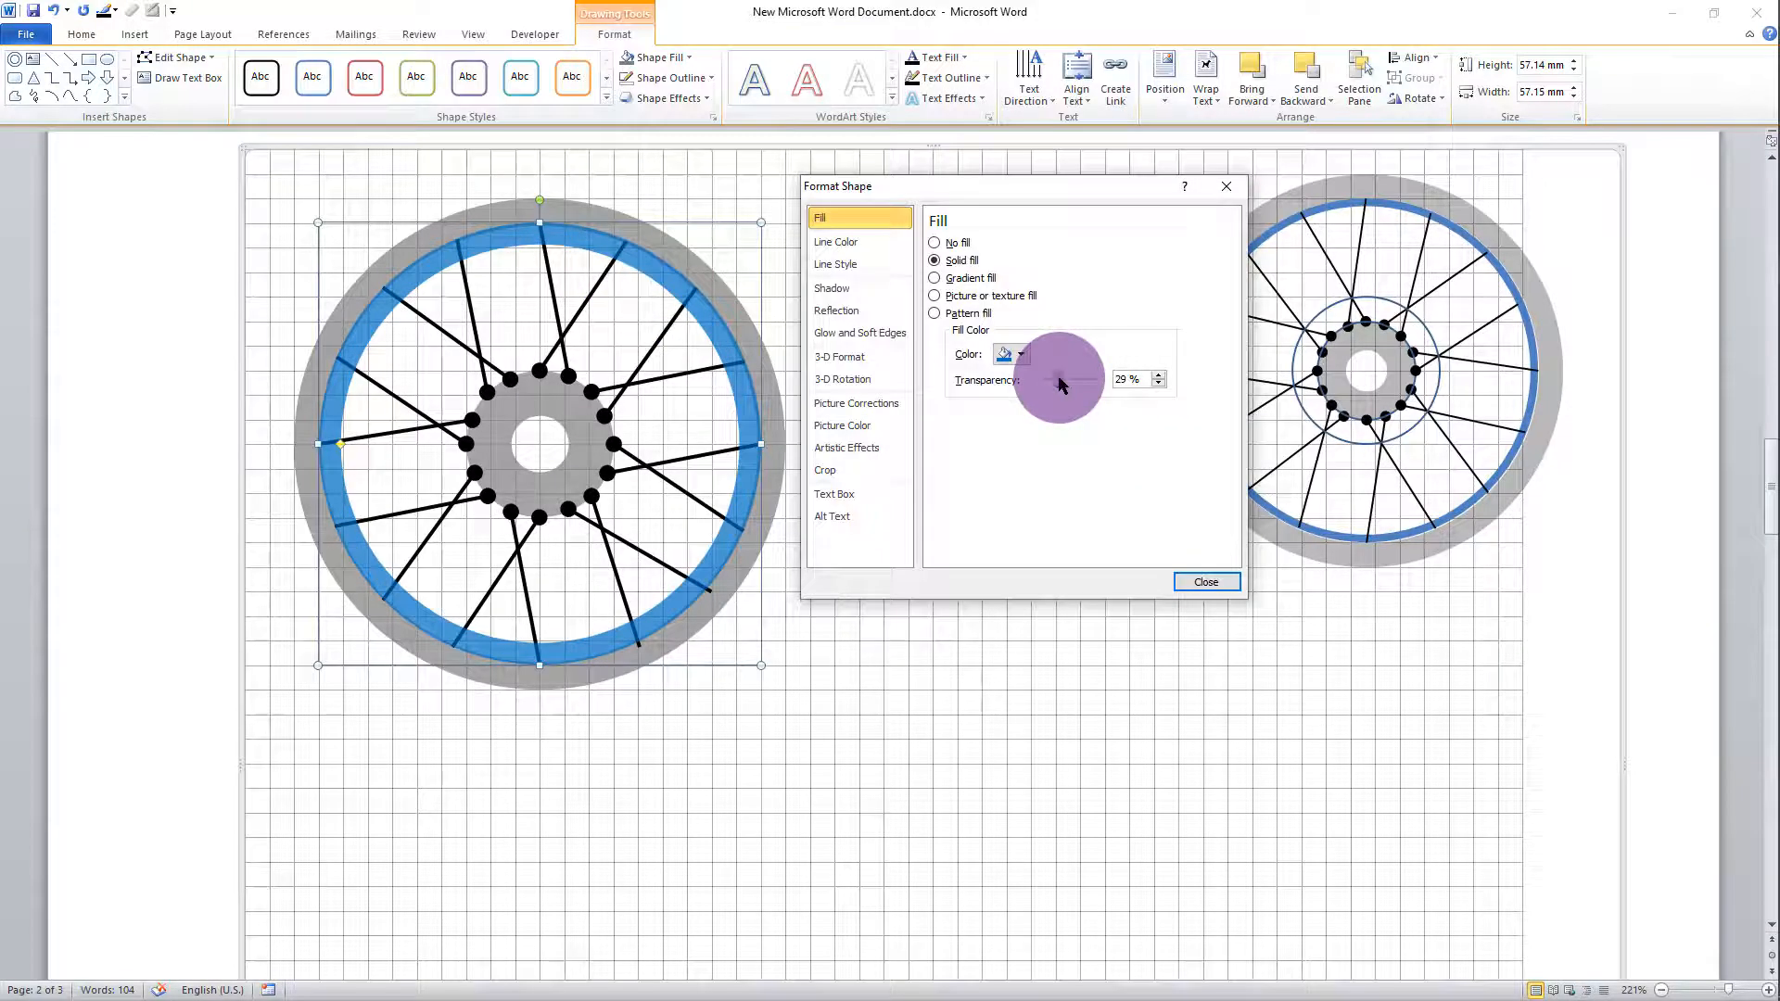
- Set the fill transparency of the blue rim and the gray tire to 0%
left_click_drag(1061, 379, 1002, 384)
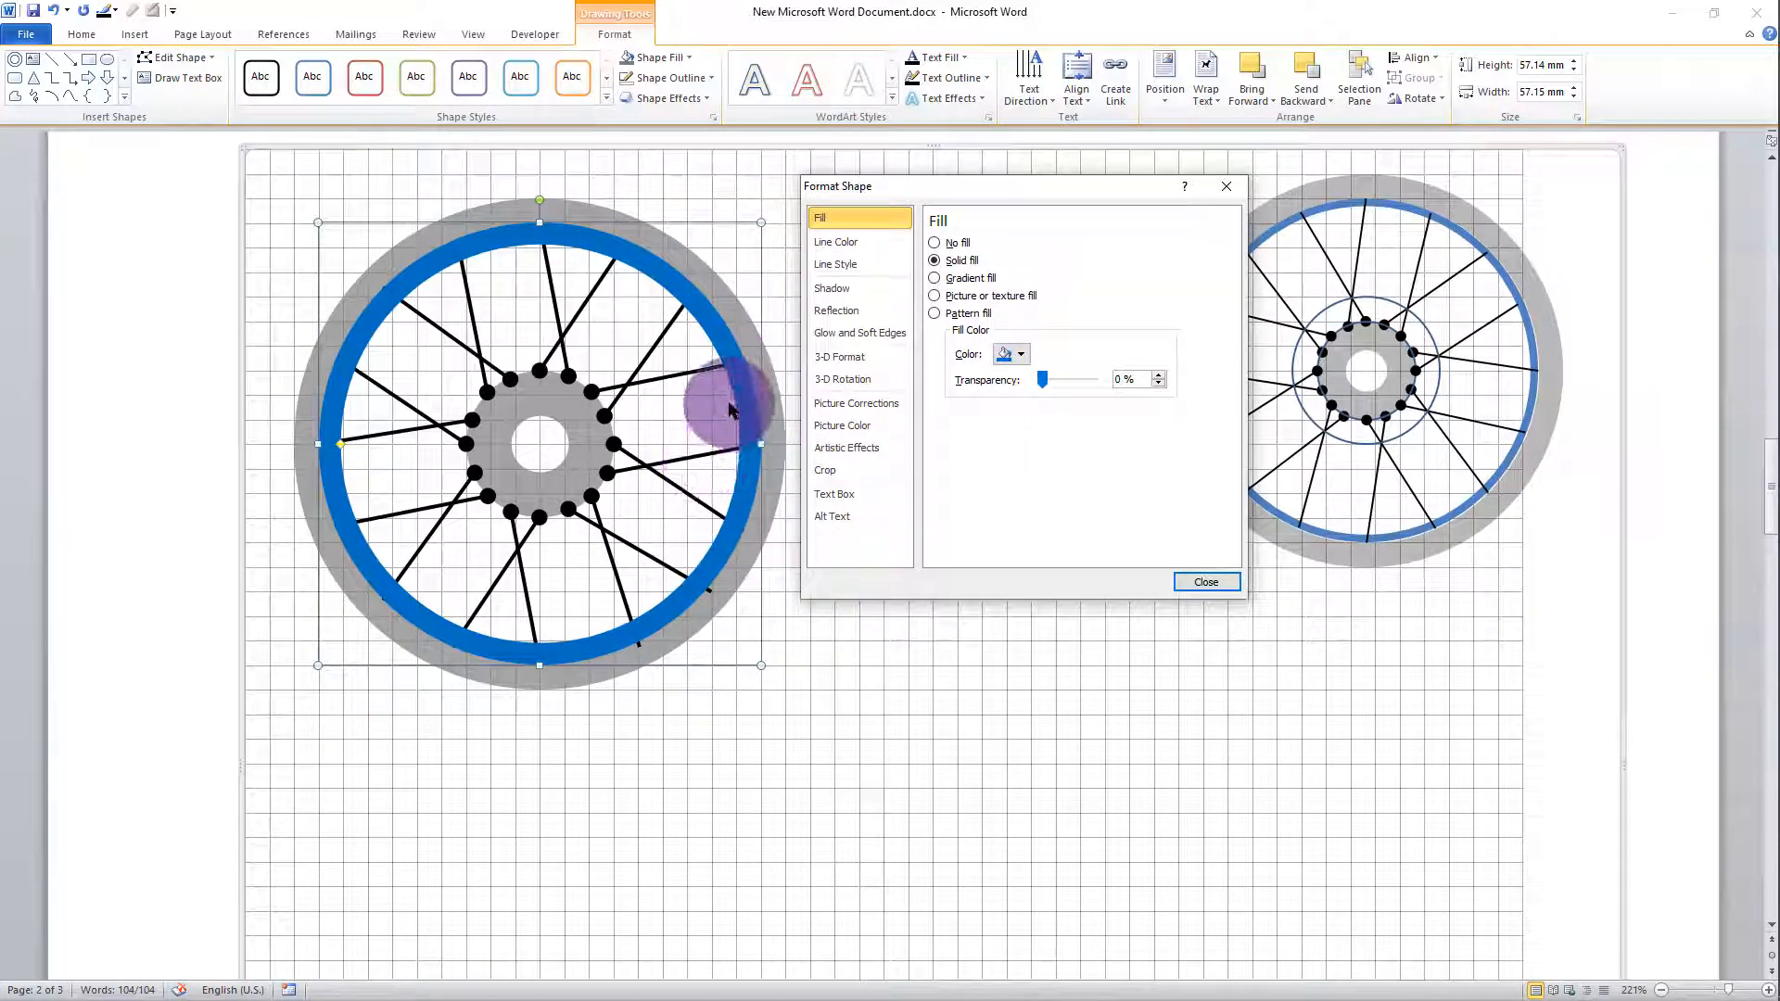
left_click(755, 343)
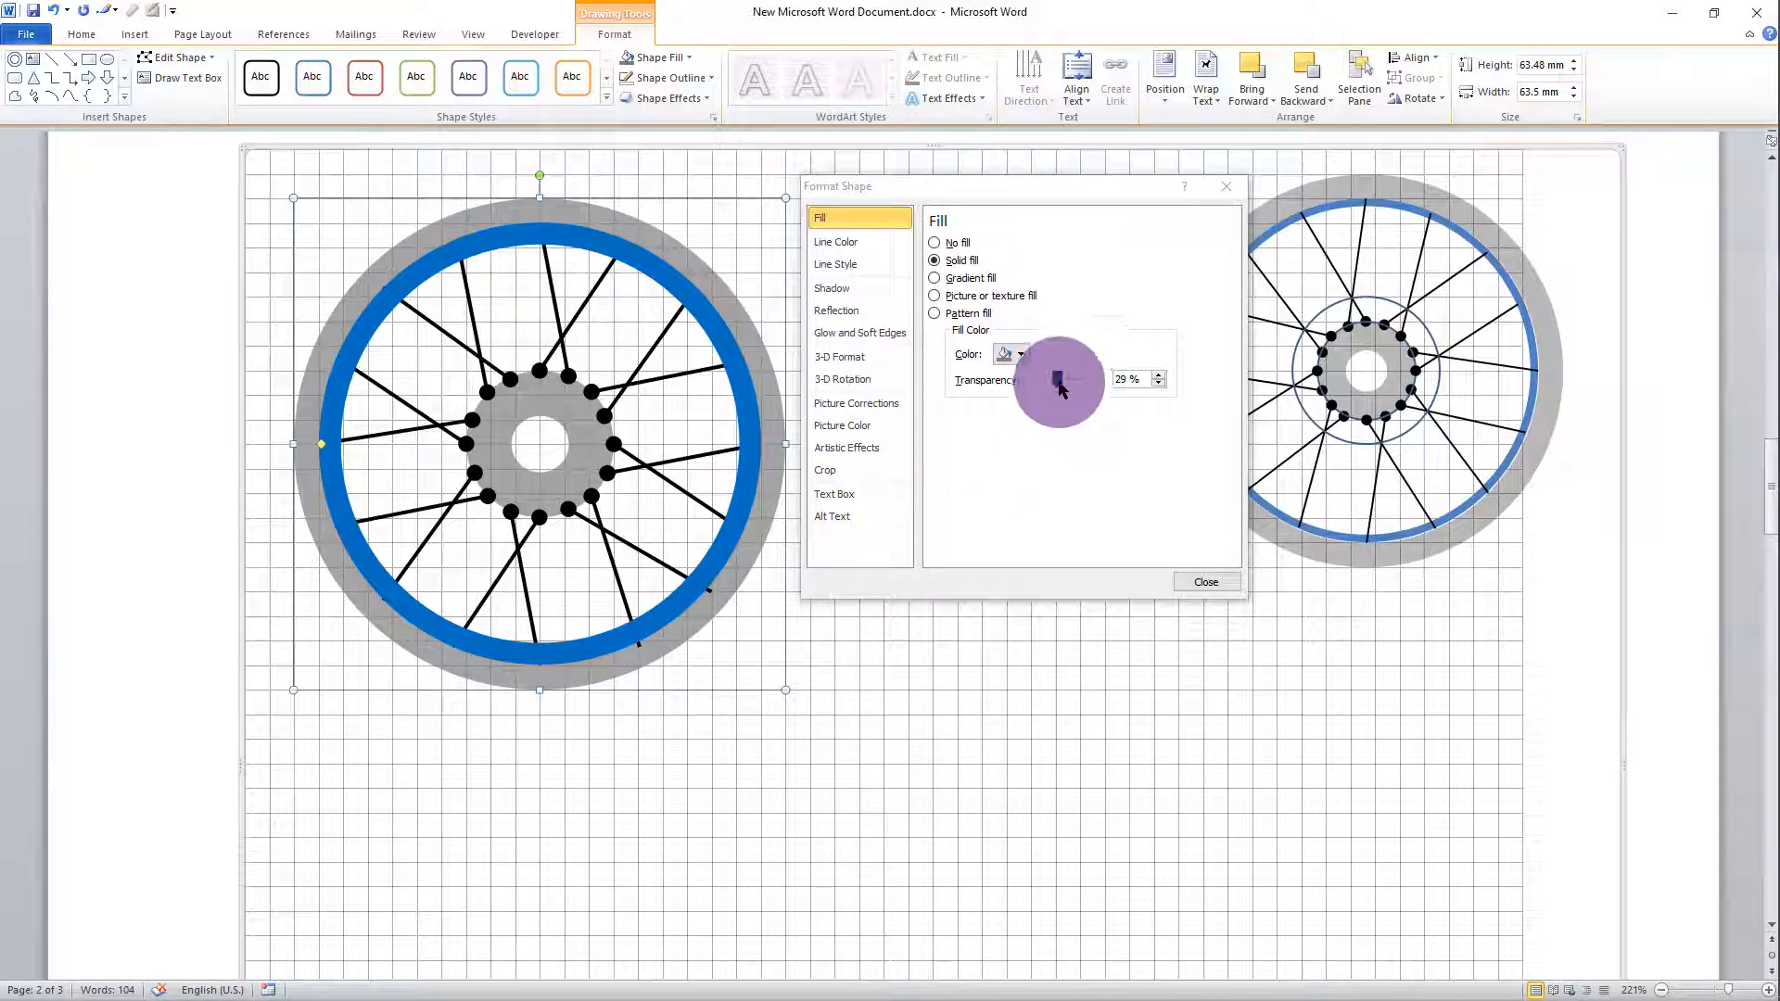
left_click_drag(1059, 383, 1040, 382)
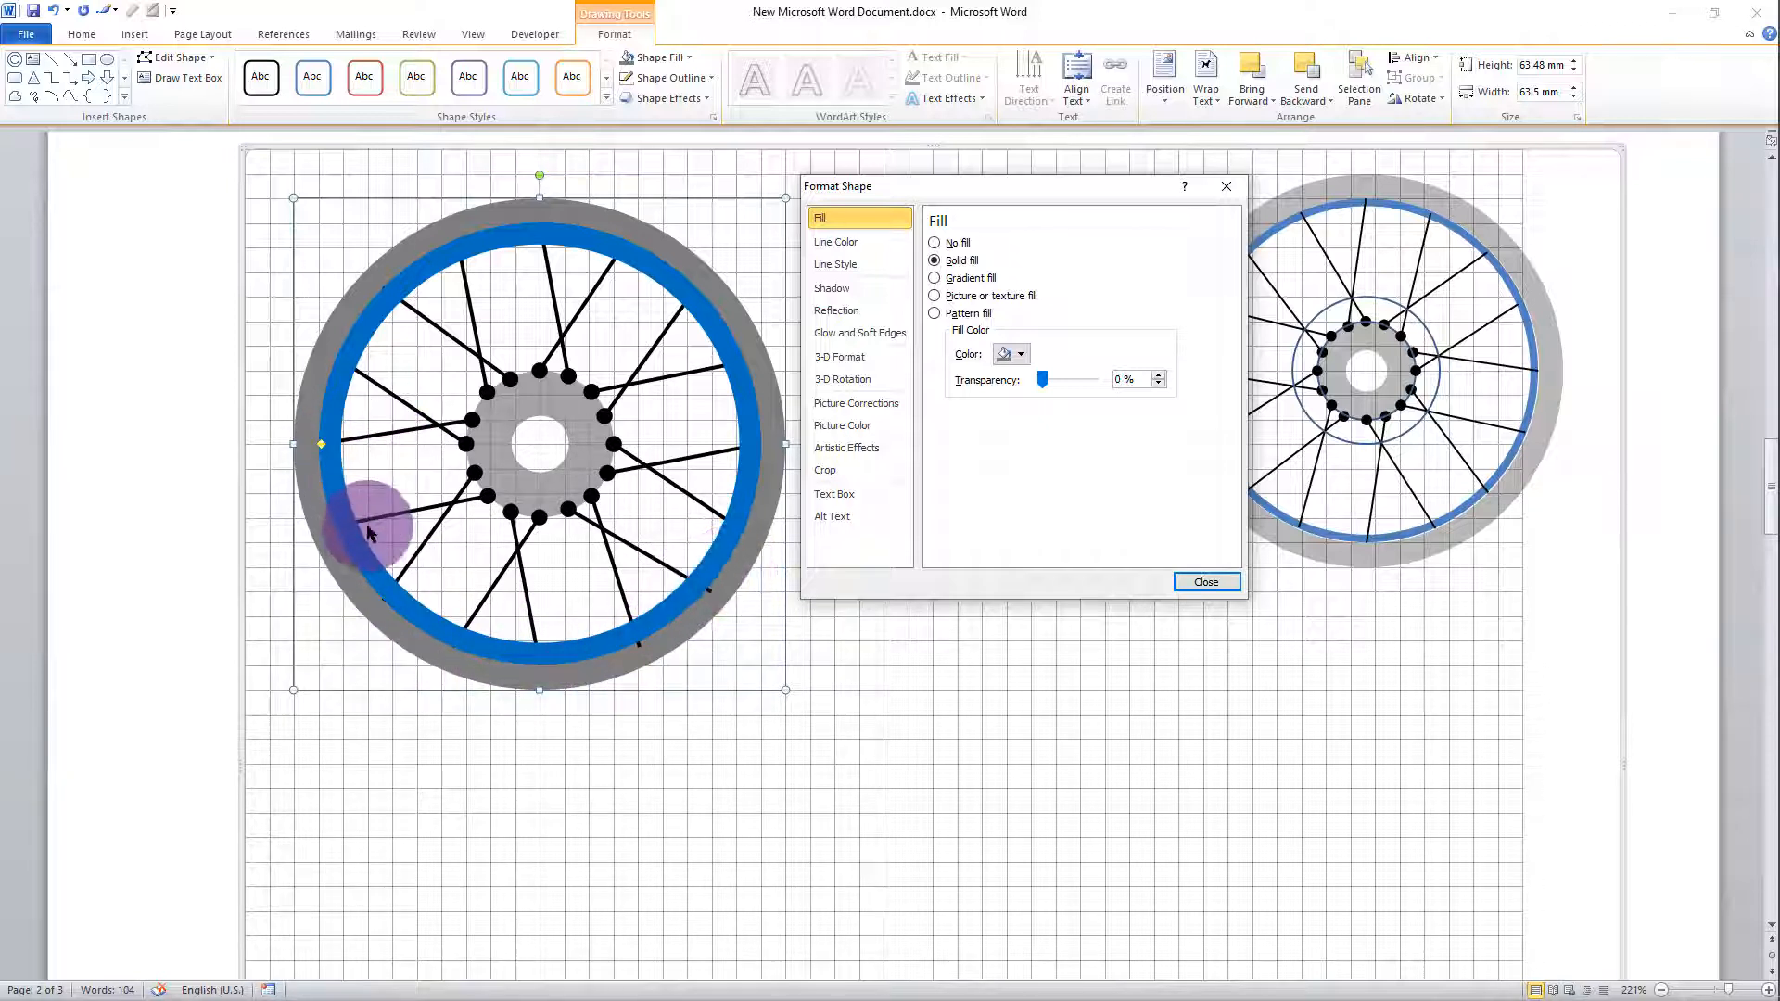
- Try thickening the gray tire inward over the rim's outer edge, and close the shape formatting dialog
left_click(321, 443)
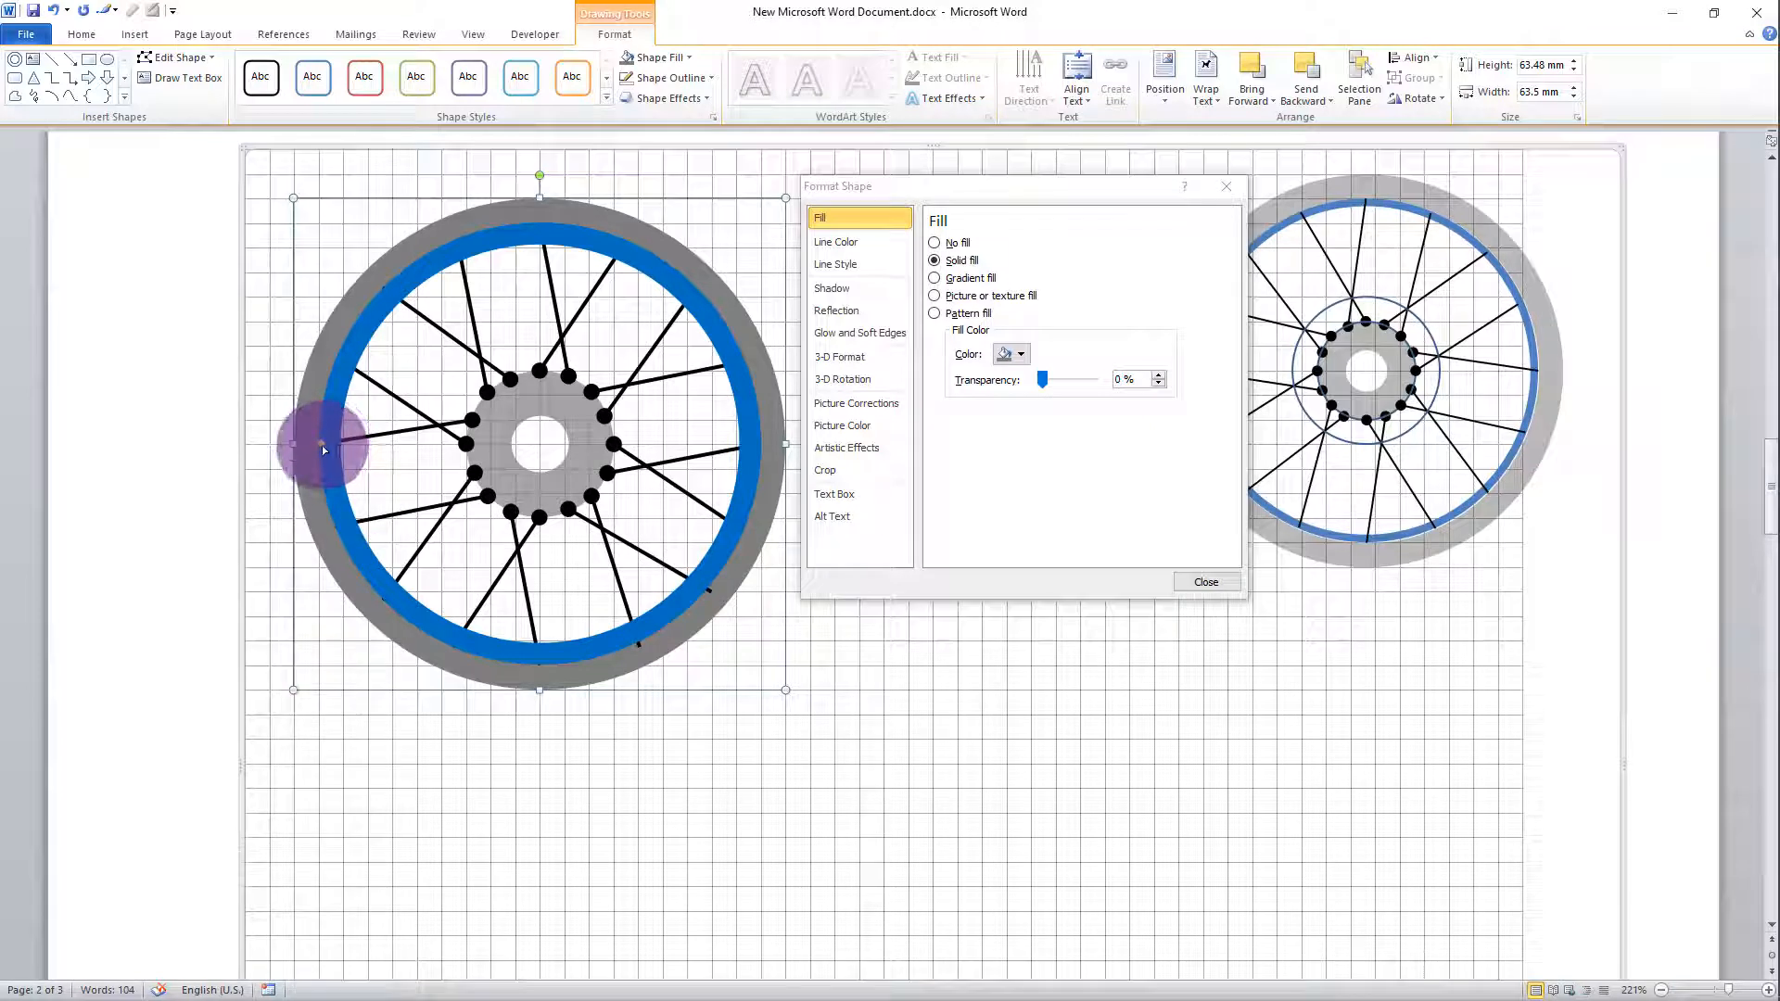
left_click_drag(322, 445, 328, 445)
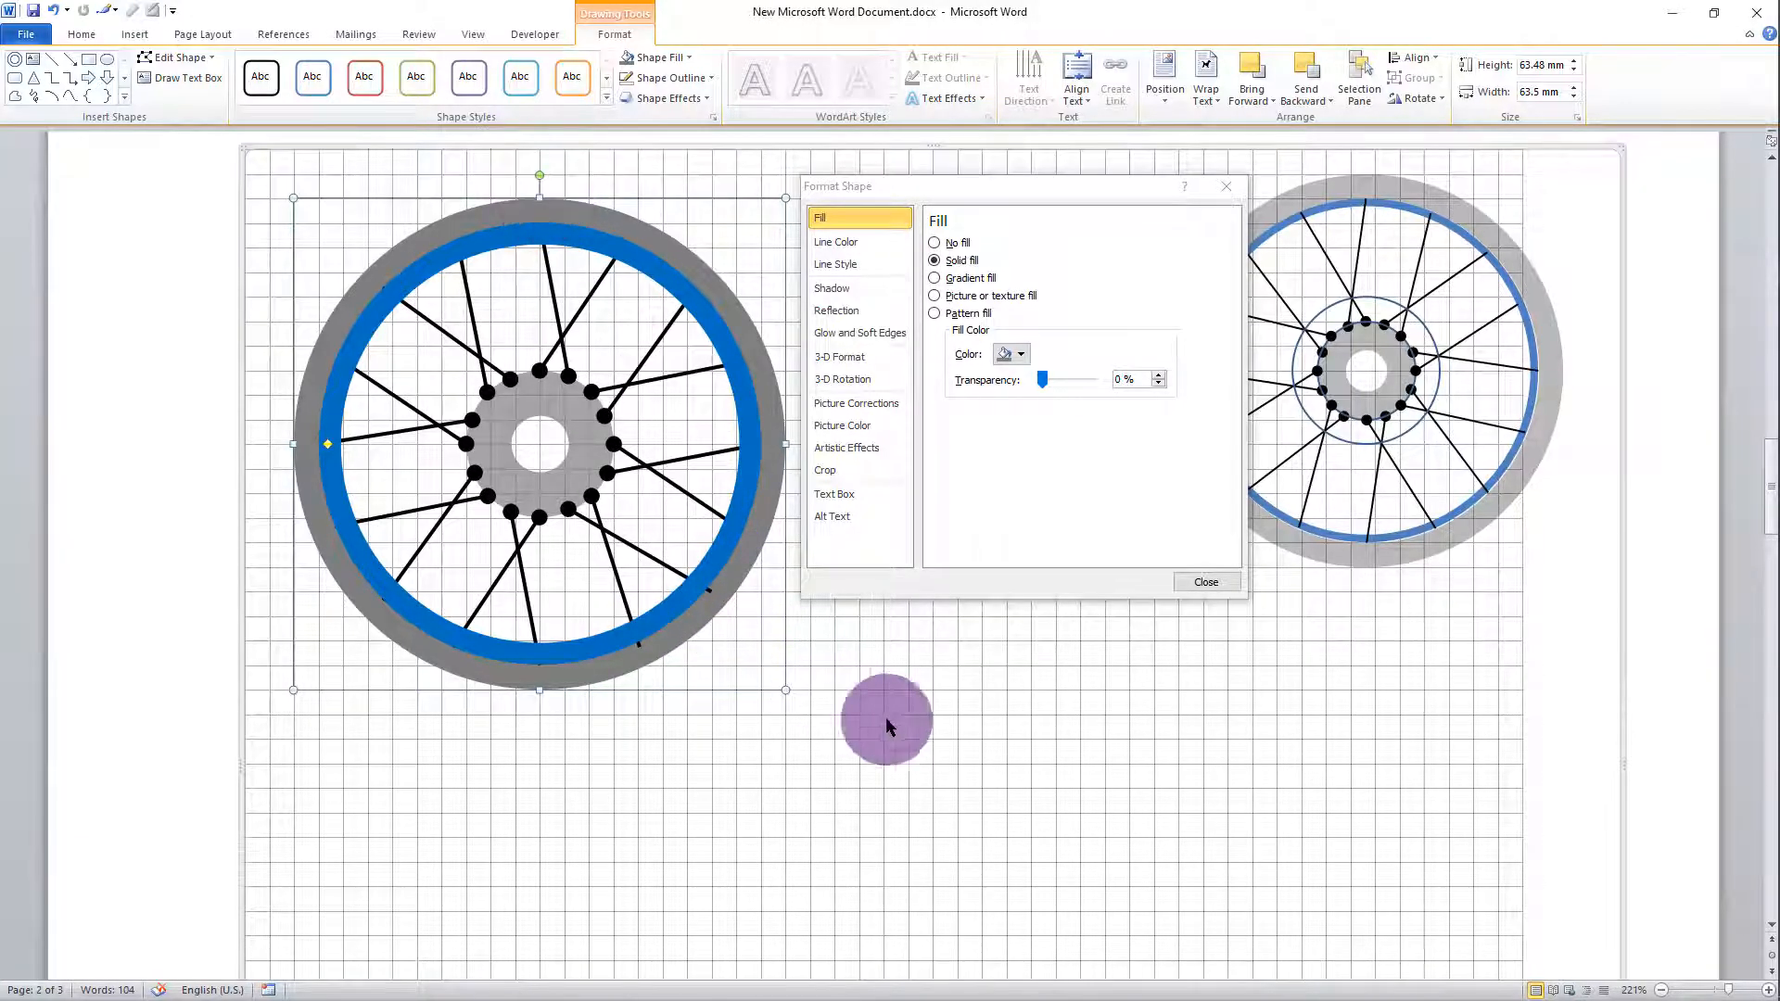
left_click(1204, 582)
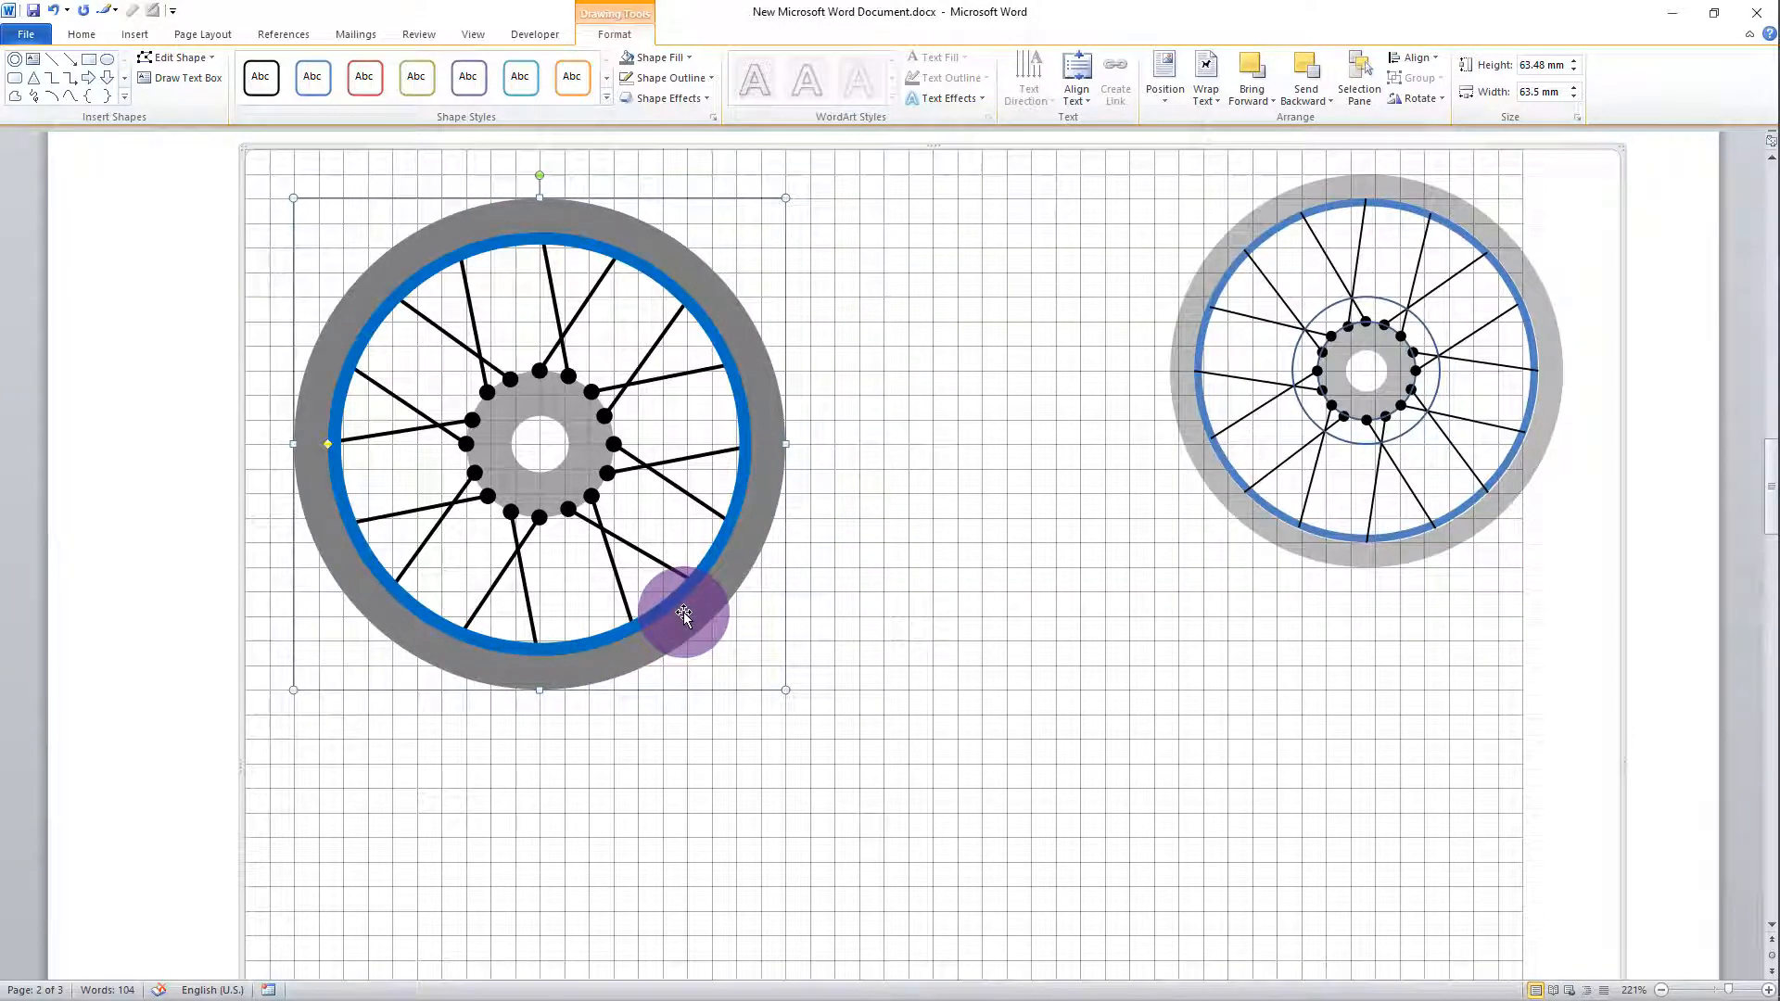
- Thin the blue rim from its inner edge to about half its thickness, keeping its outer diameter
left_click(703, 567)
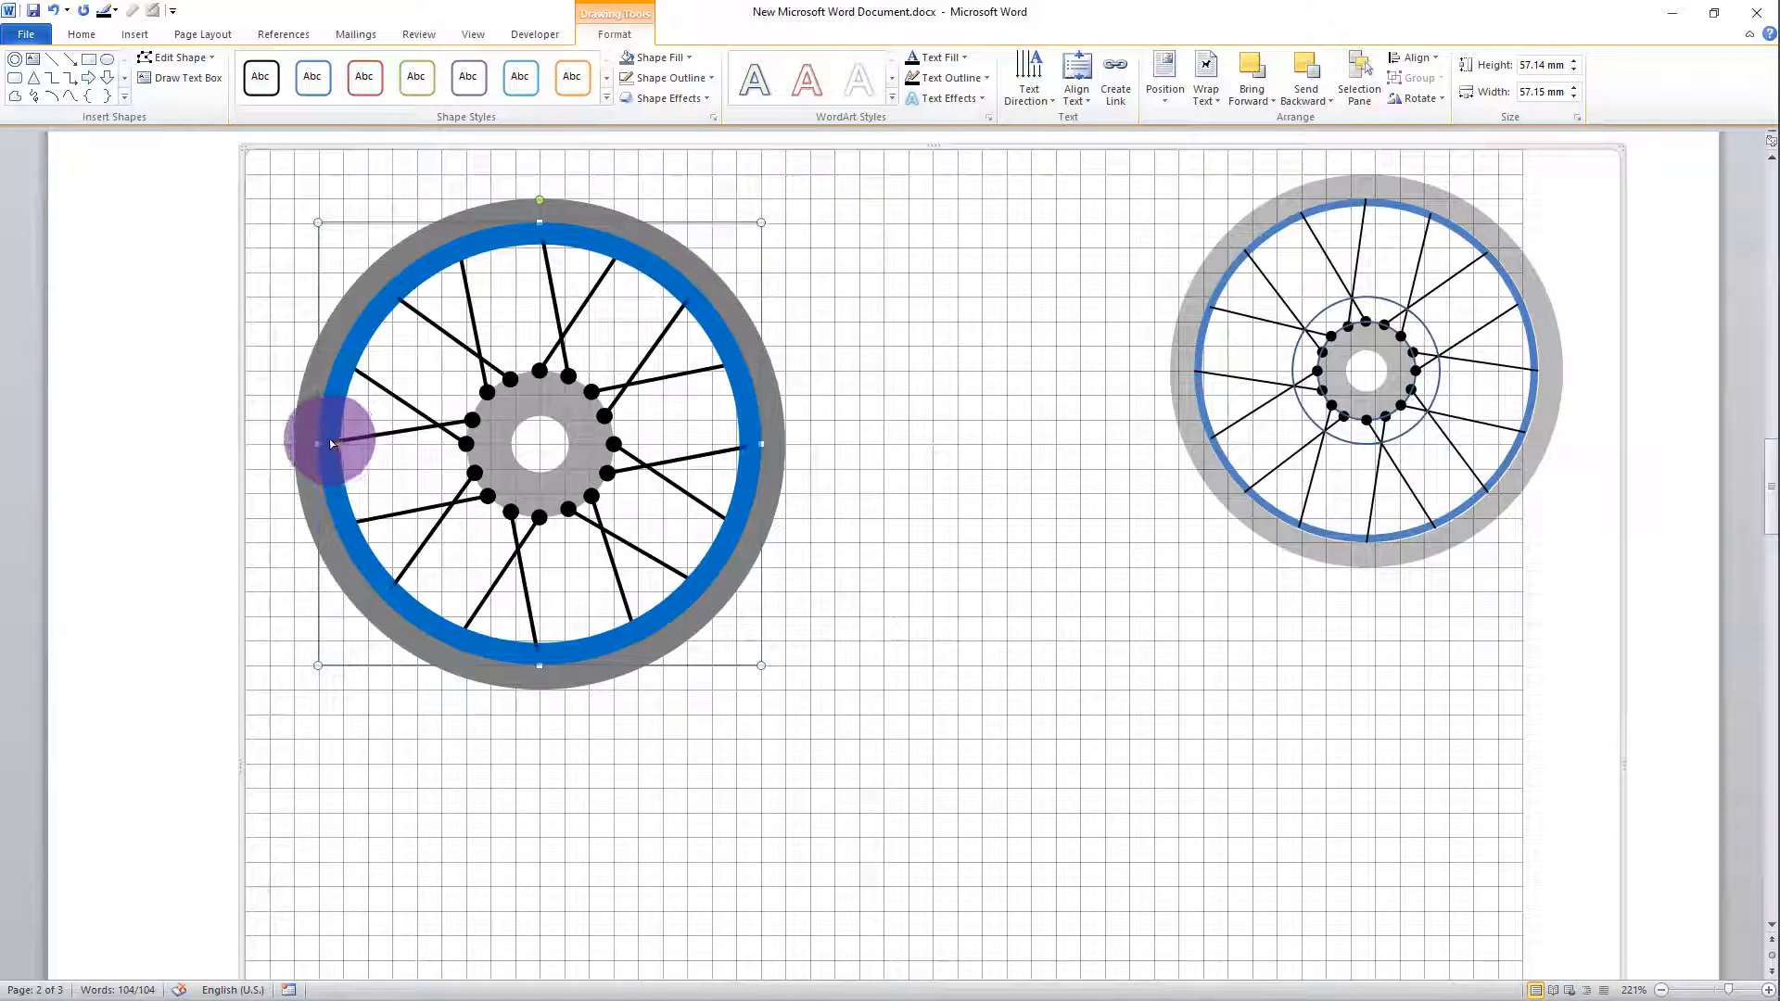
left_click_drag(341, 444, 331, 444)
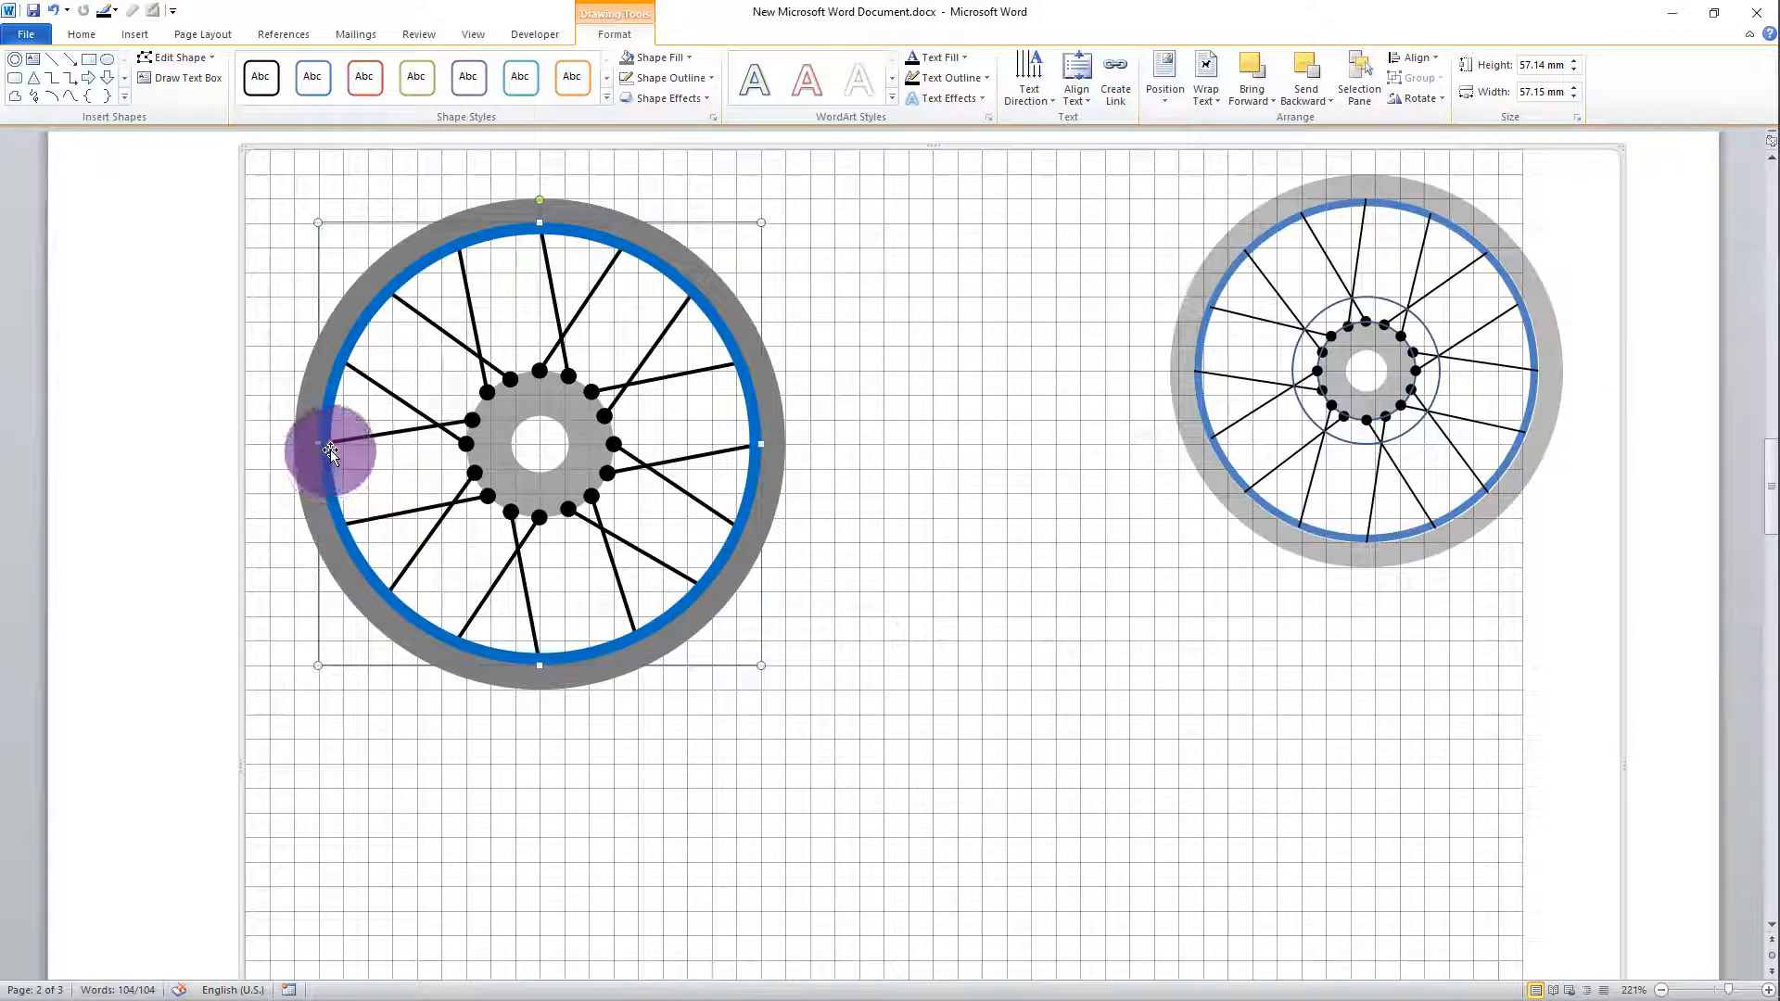
left_click_drag(330, 441, 341, 443)
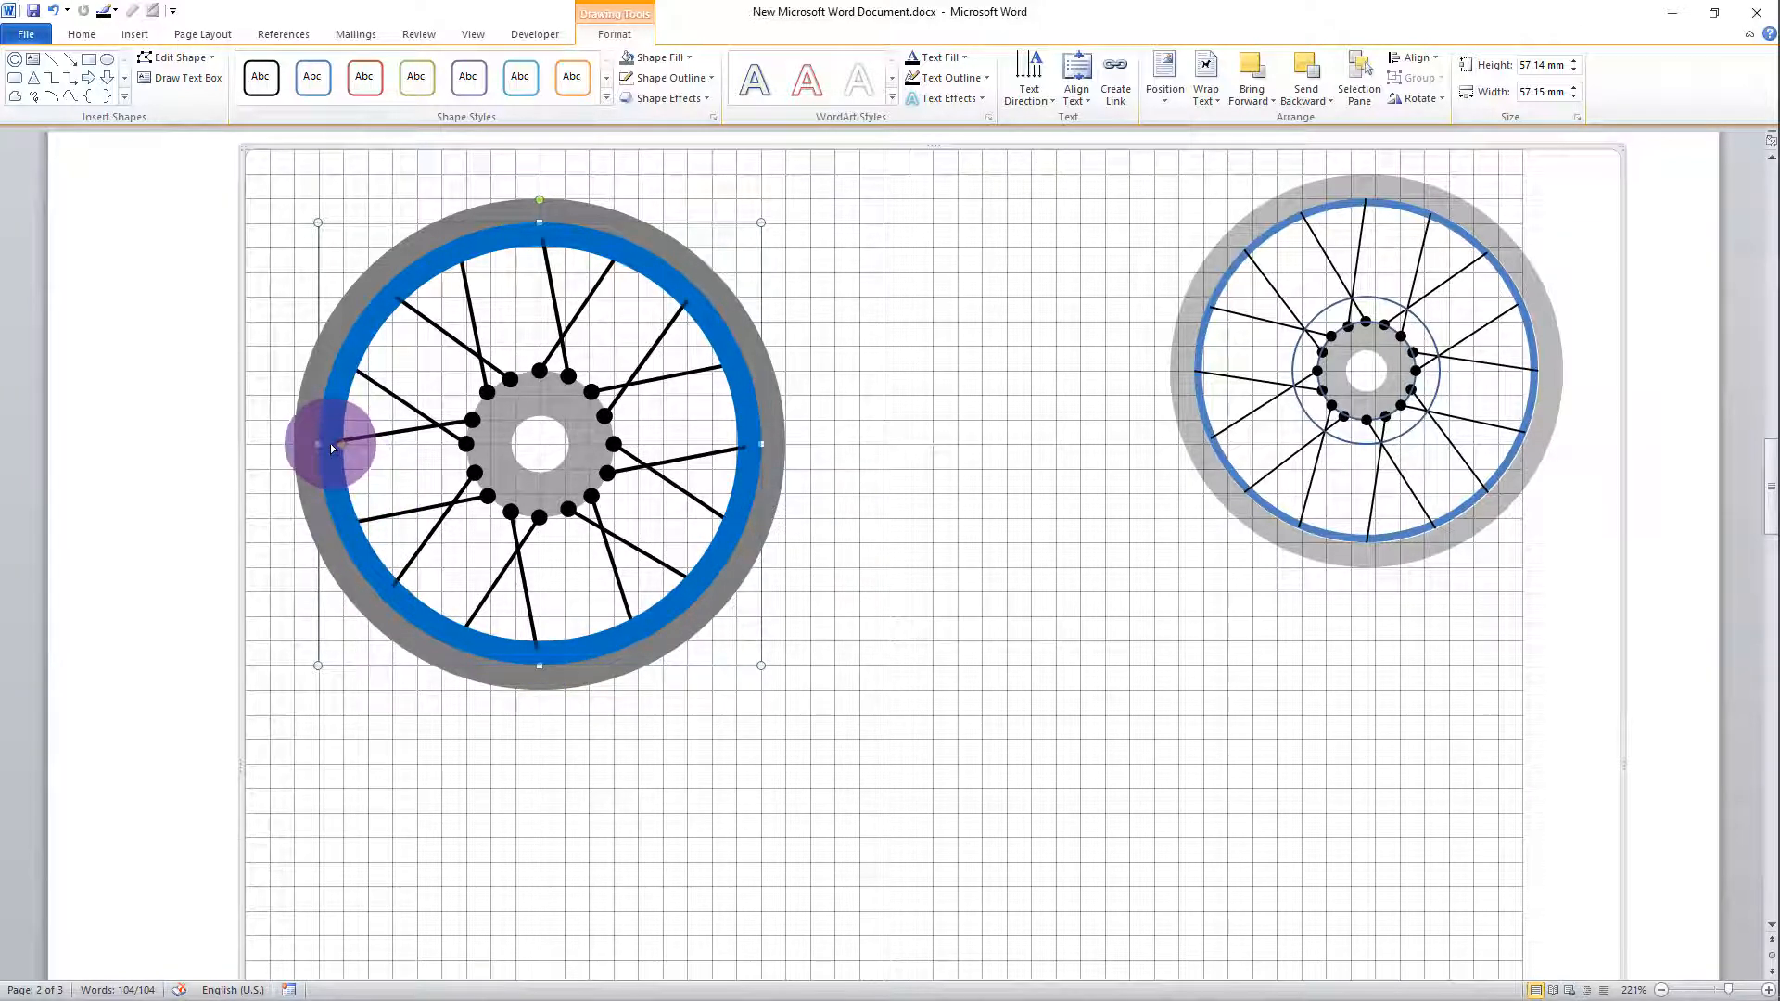
left_click_drag(330, 443, 331, 443)
left_click(949, 371)
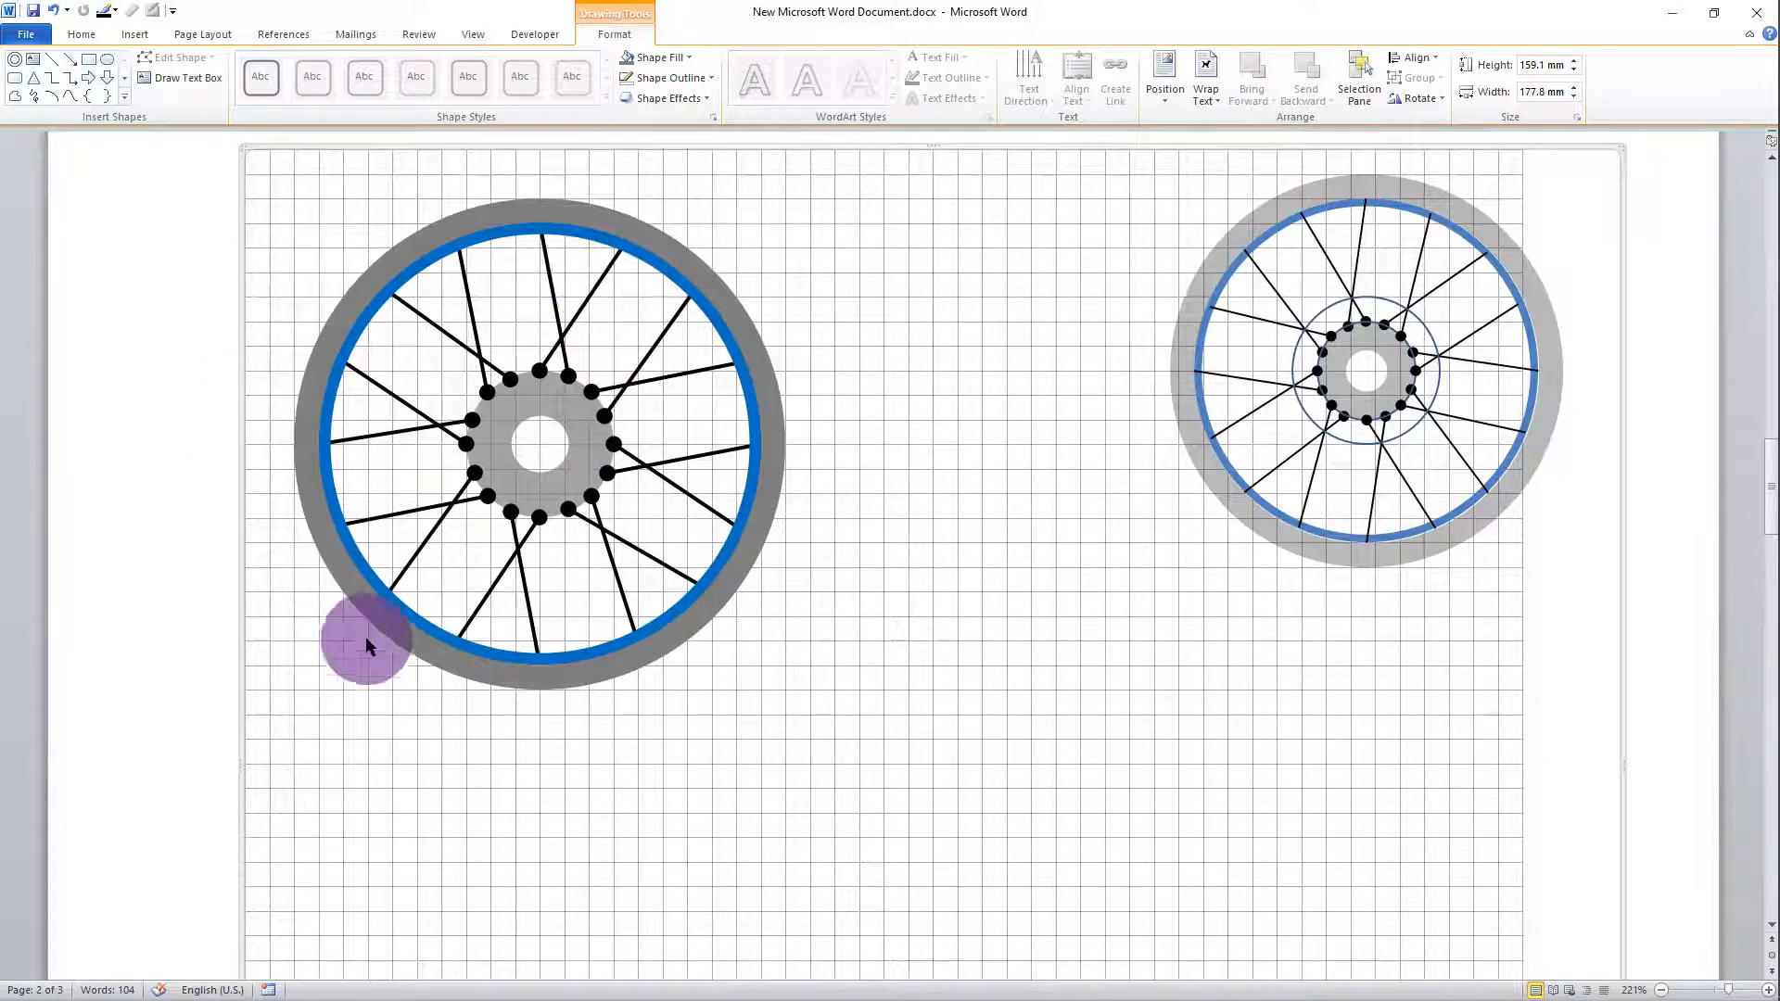
- Combine the large wheel's tire, rim, hub and spokes into a single group
left_click_drag(887, 757, 214, 160)
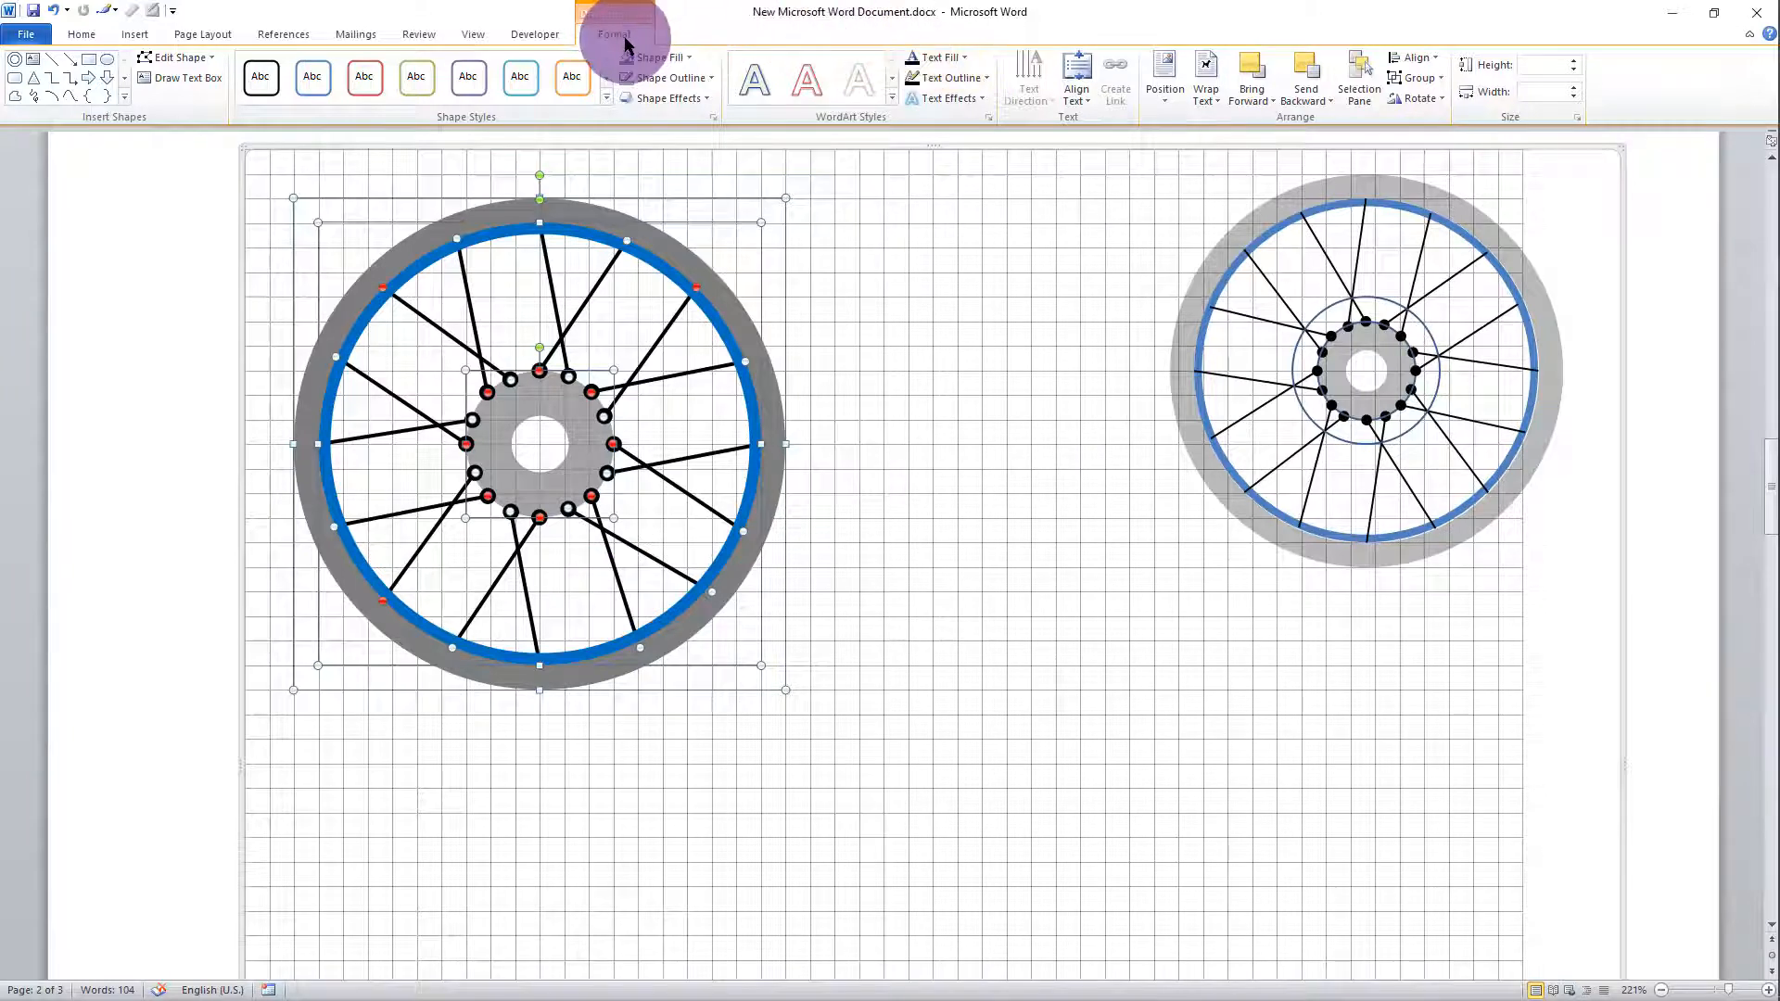
left_click(1415, 78)
left_click(1428, 141)
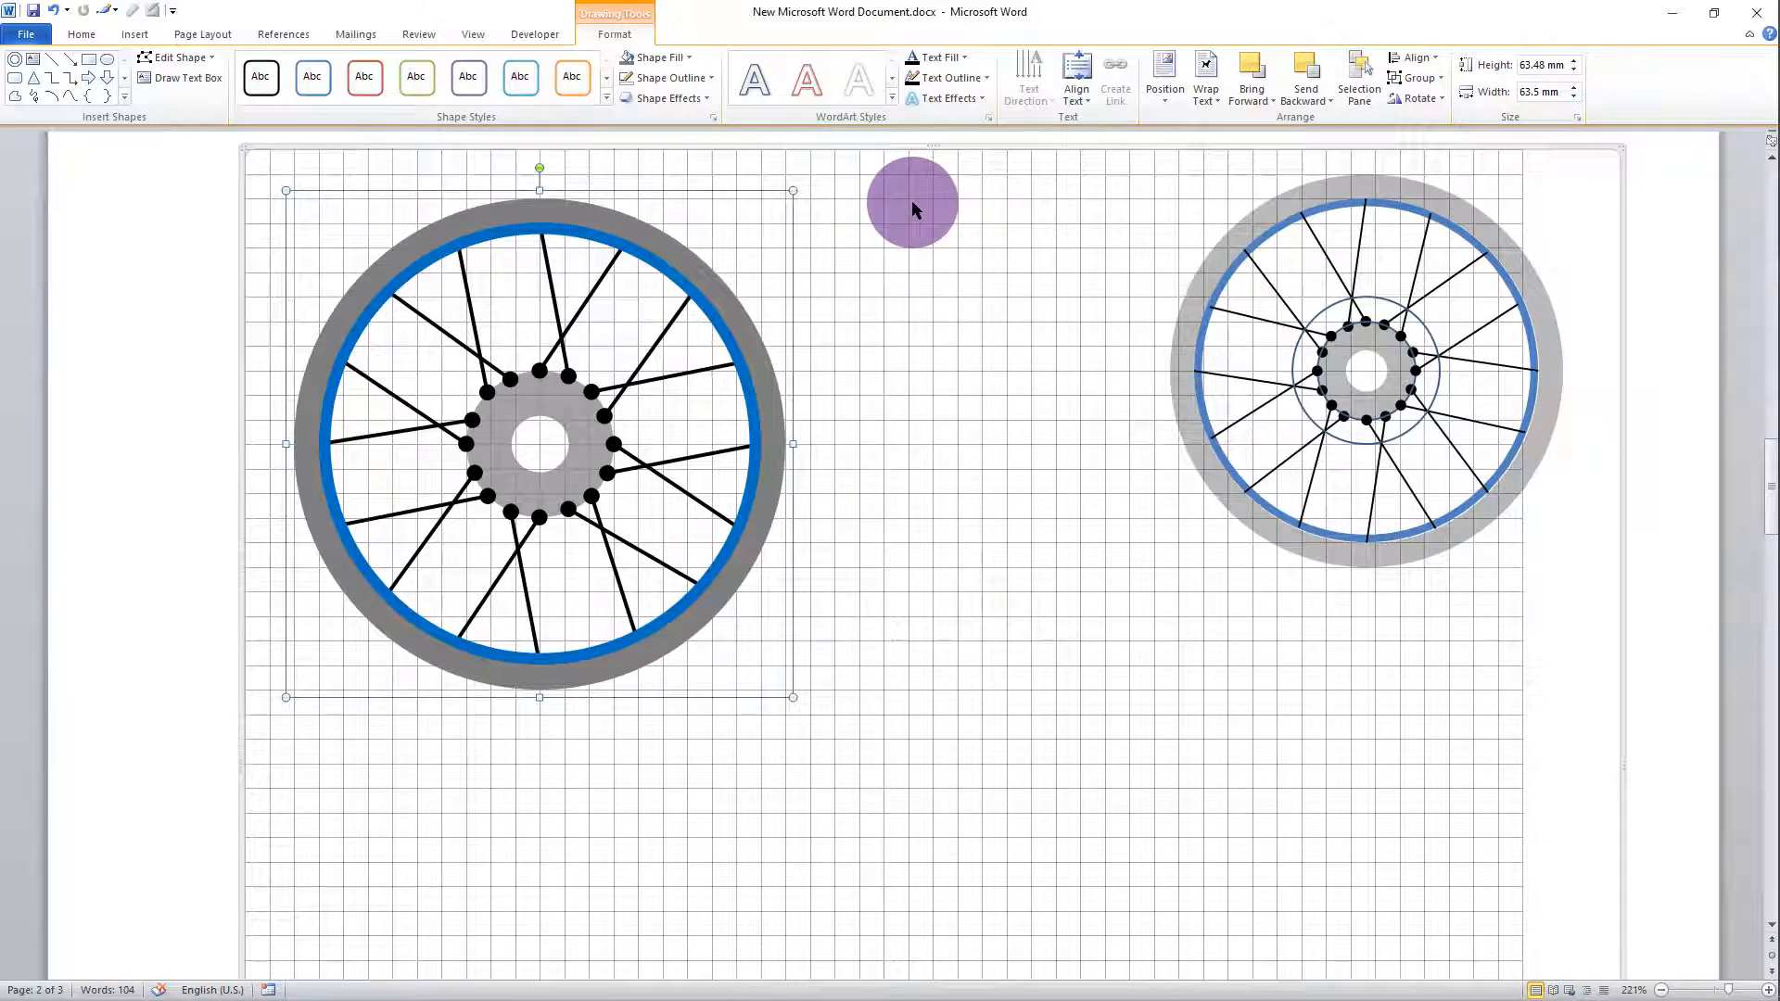
- Switch to PowerPoint, paste the grouped wheel onto blank slide 9, and shift it toward the slide's left side
key("alt+Tab")
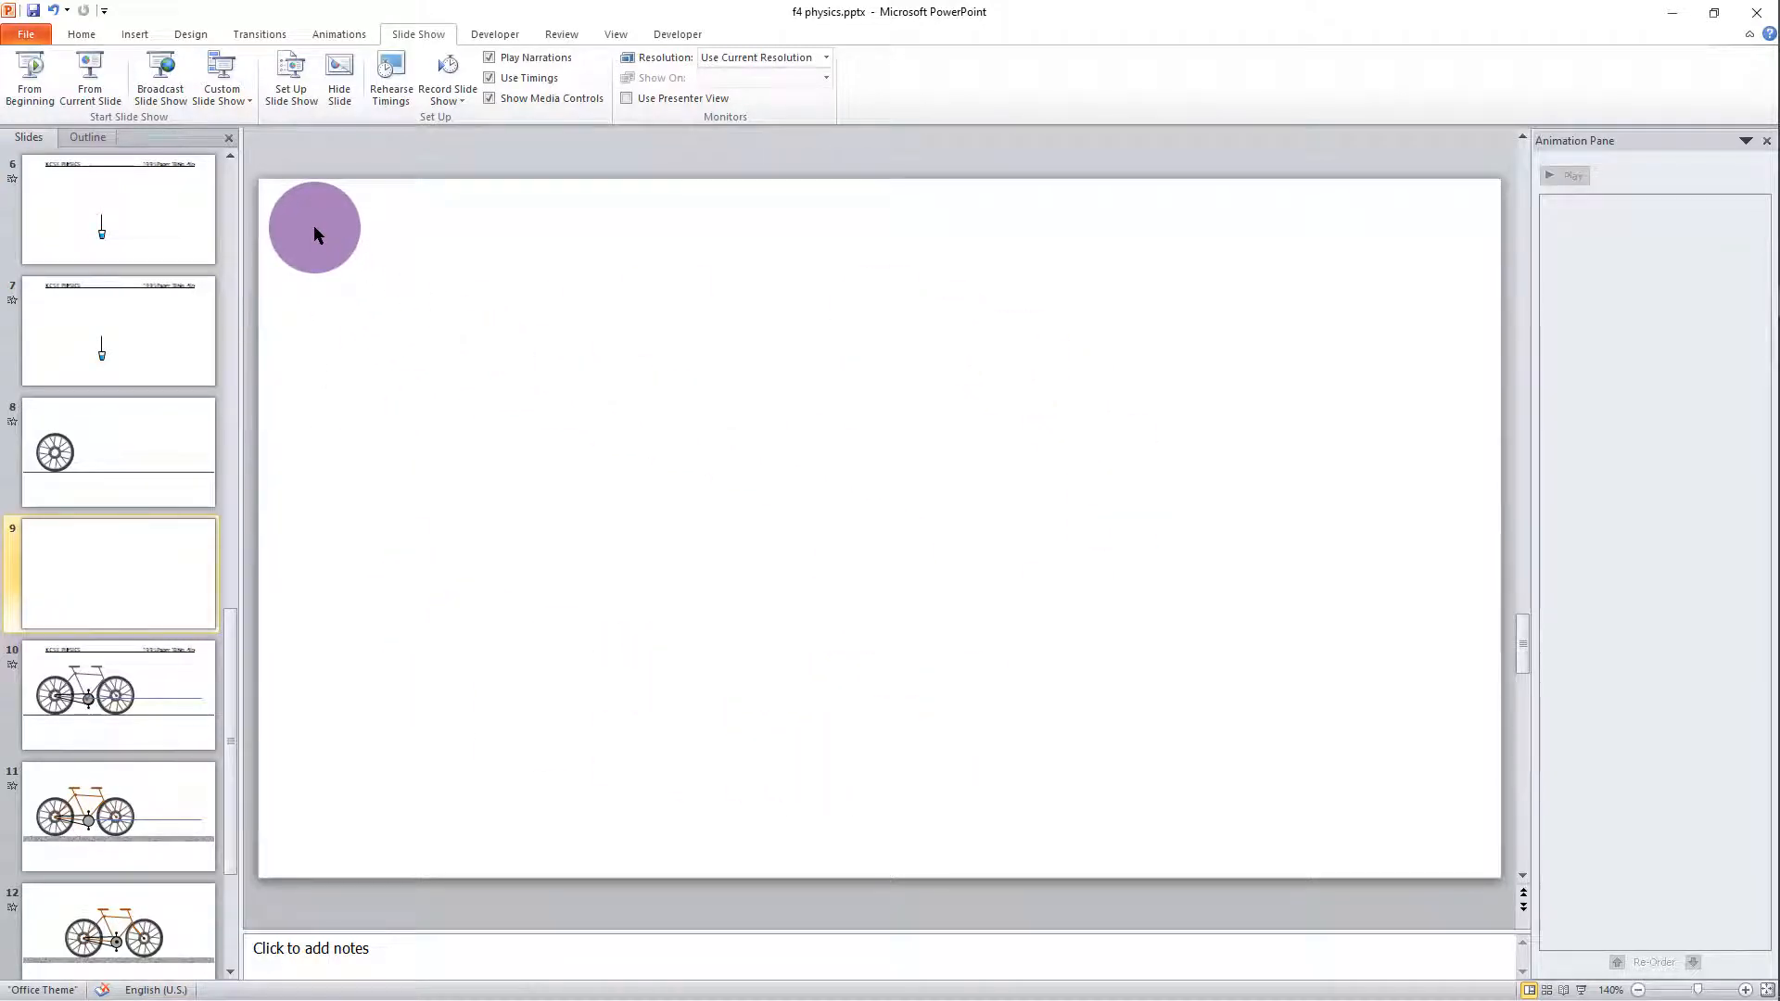
key("ctrl+v")
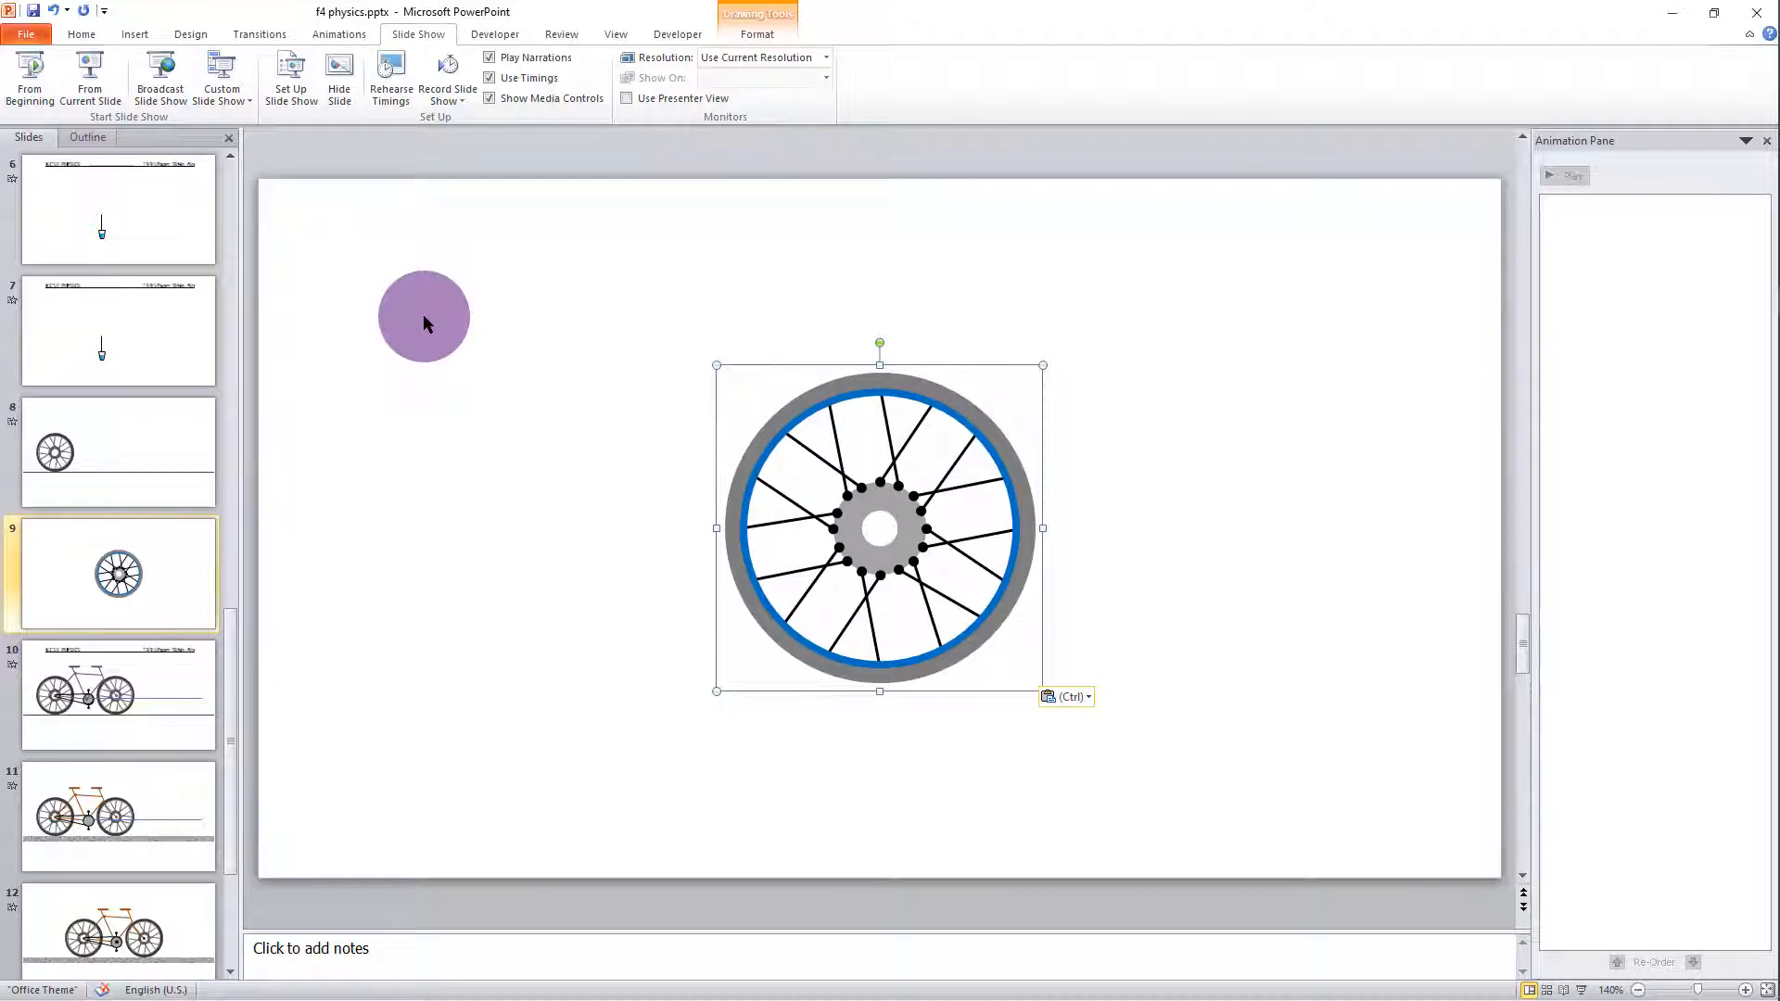
key("Left")
key("Left")
key("Left")
key("Left")
key("Left")
key("Left")
key("Left")
key("Left")
key("Left")
key("Left")
key("Left")
key("Left")
key("Left")
key("Left")
key("Left")
key("Left")
key("Left")
key("Left")
key("Left")
key("Left")
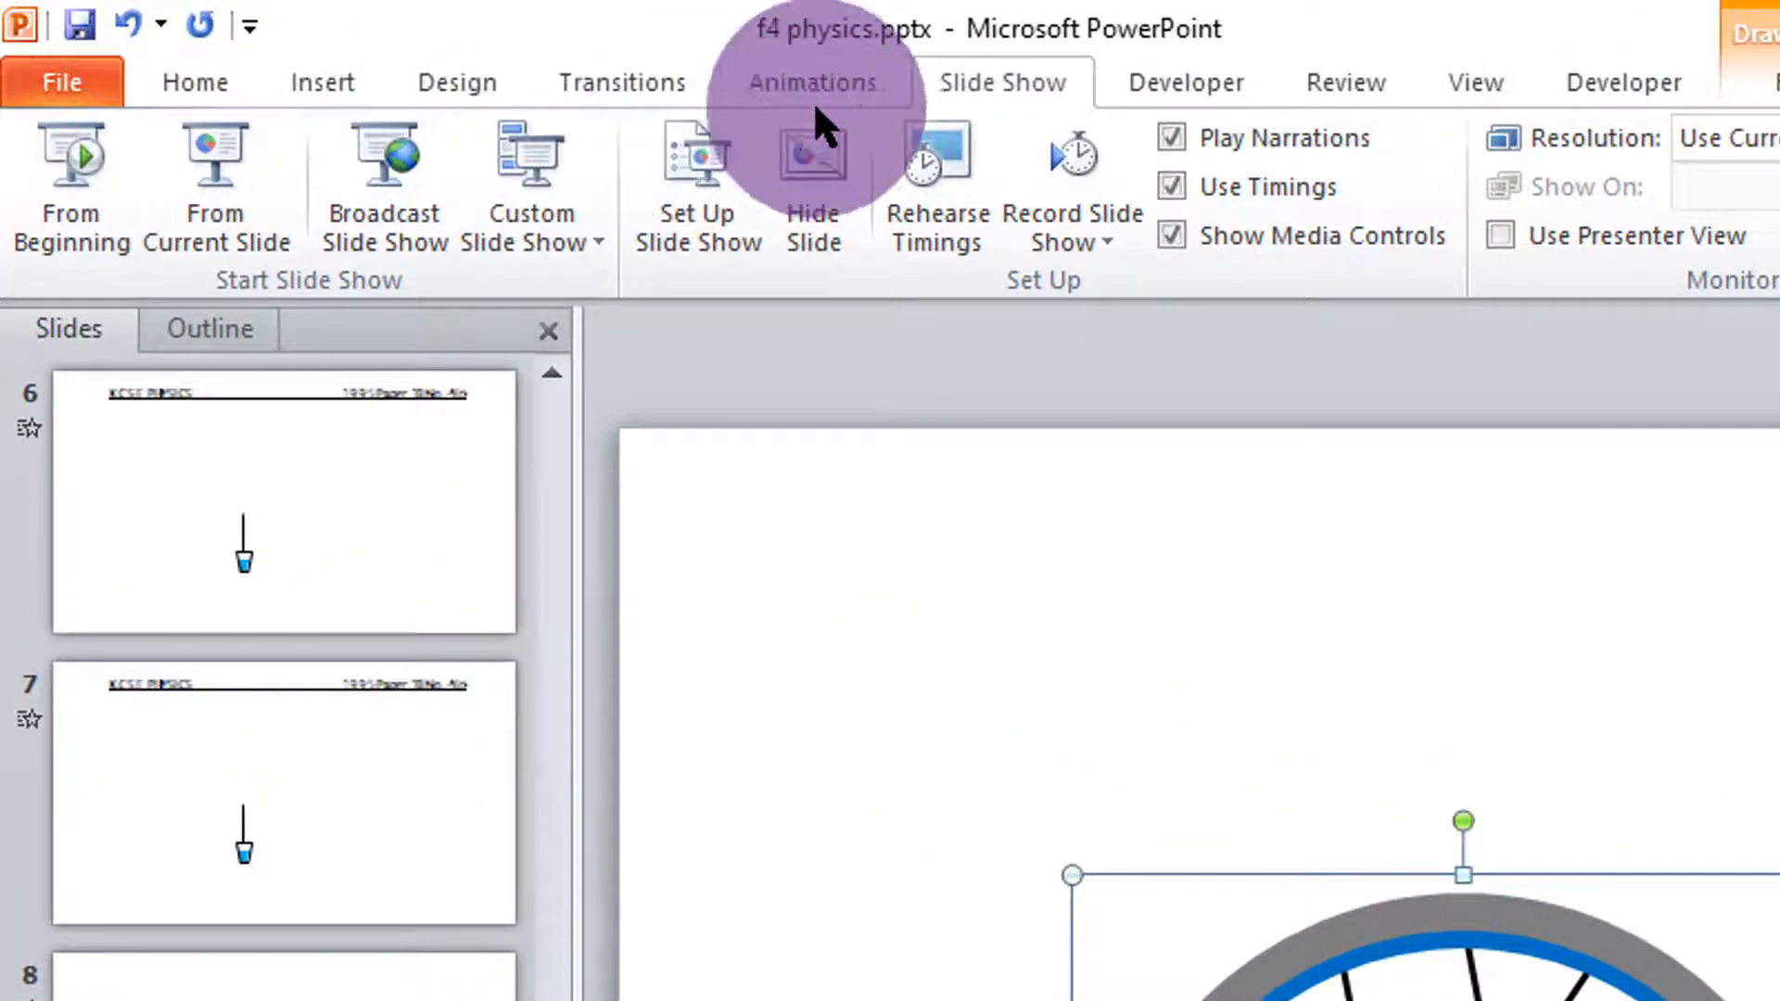
- Apply the Spin emphasis animation to the wheel and open its timing settings beside the wheel
left_click(815, 102)
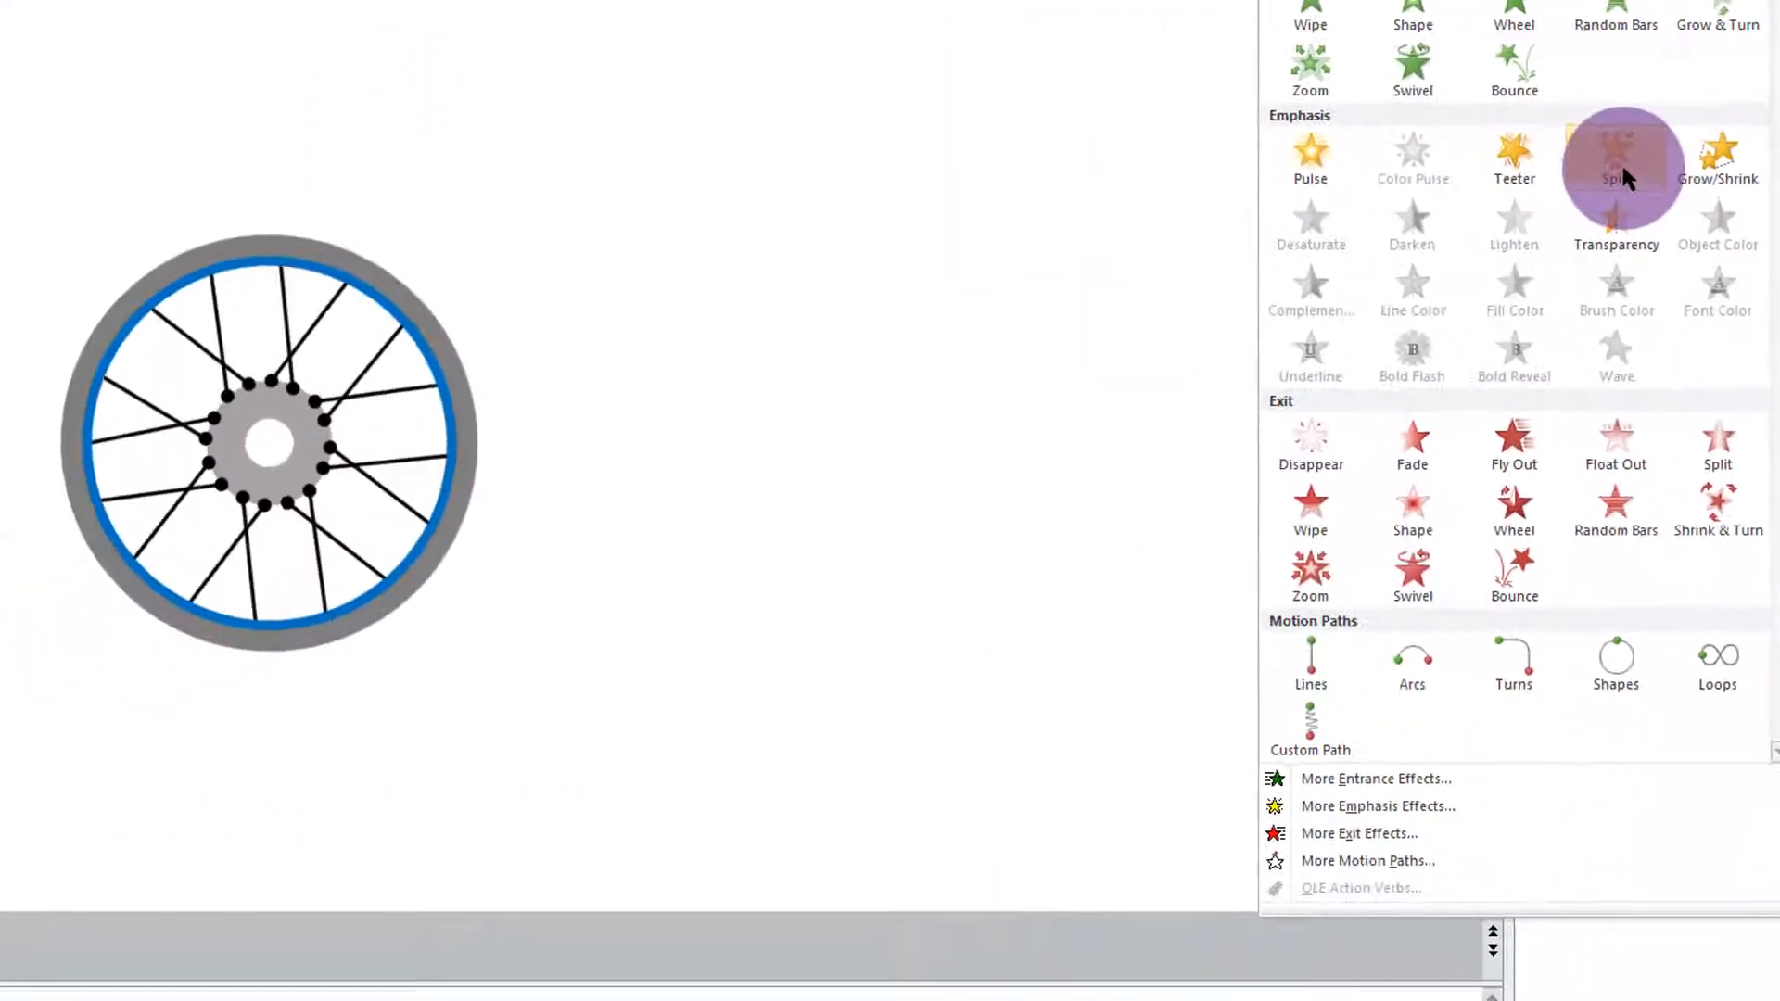
left_click(1617, 164)
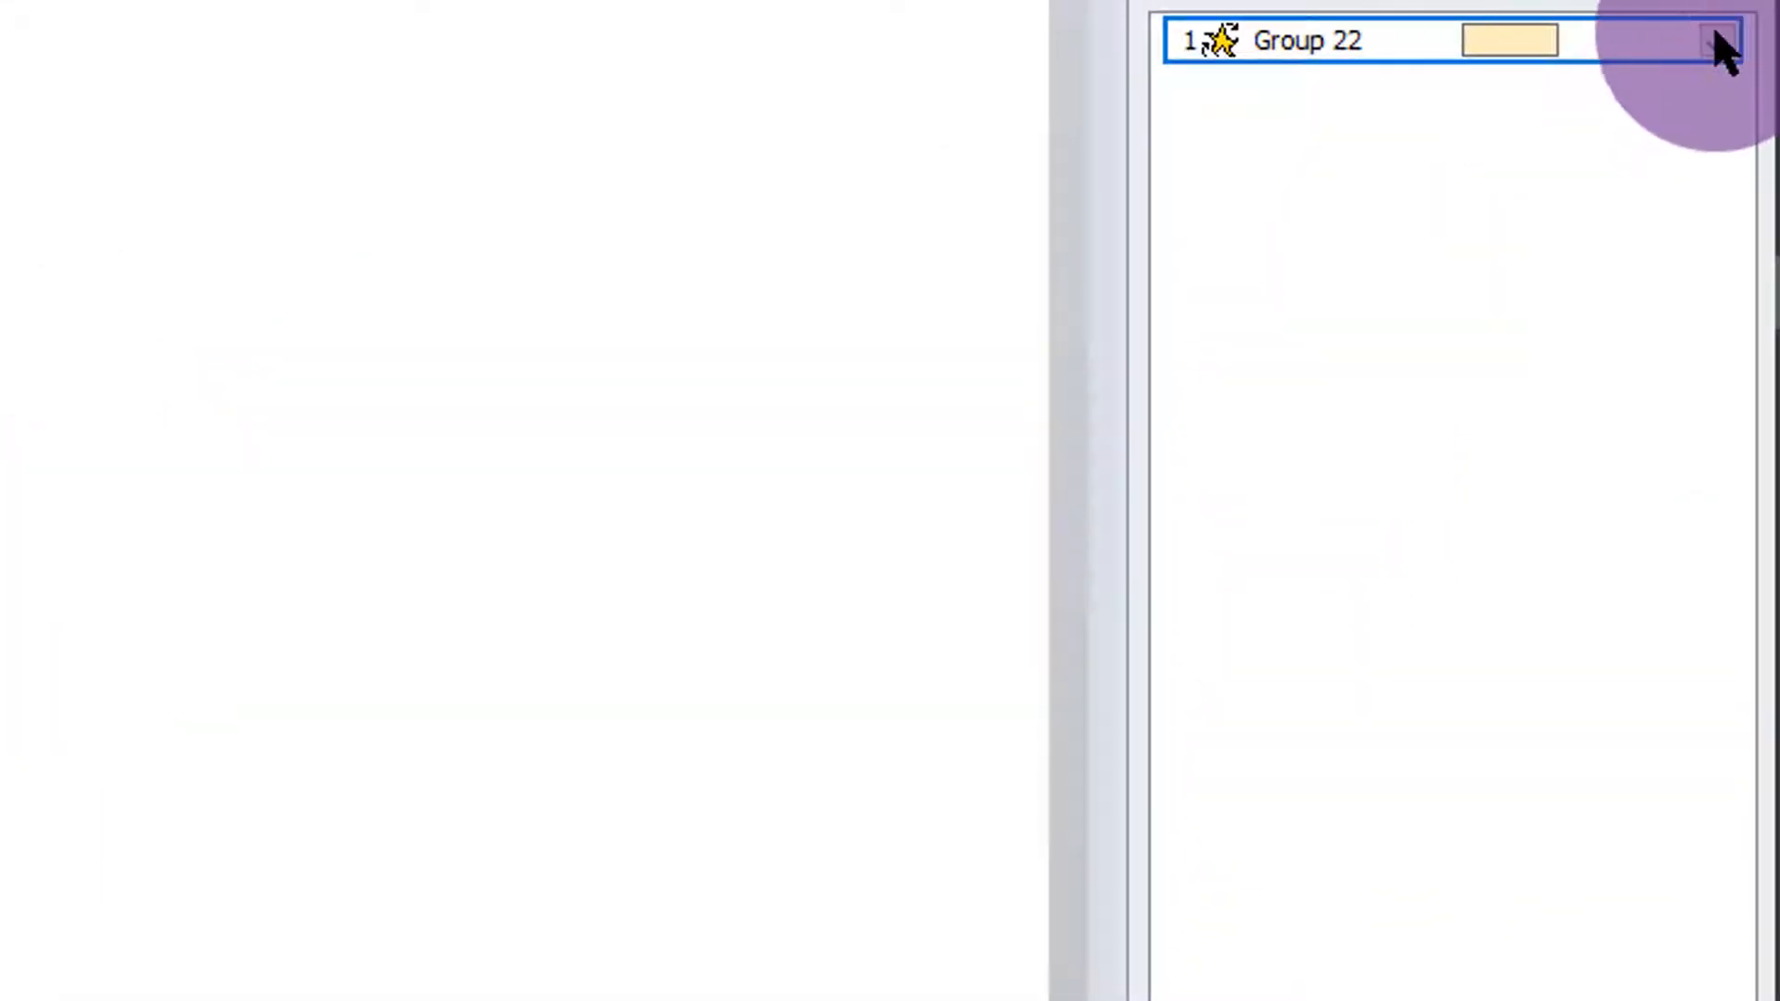
left_click(1653, 326)
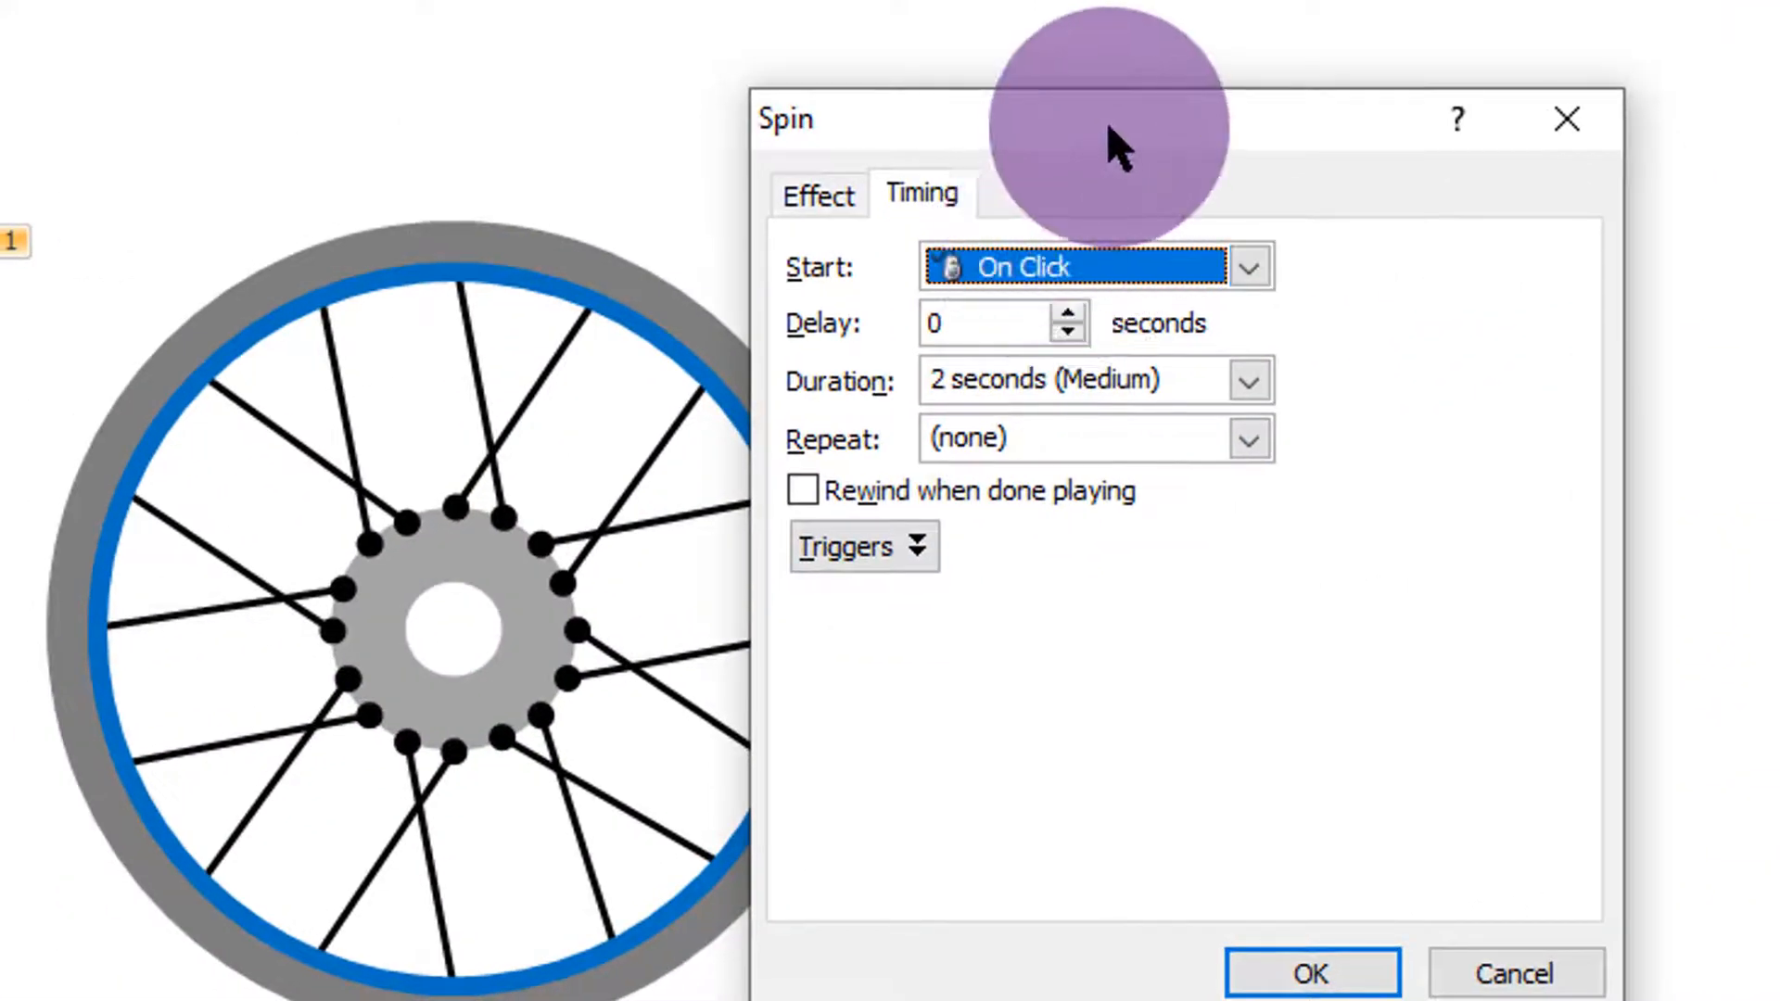
left_click_drag(1109, 130, 1683, 135)
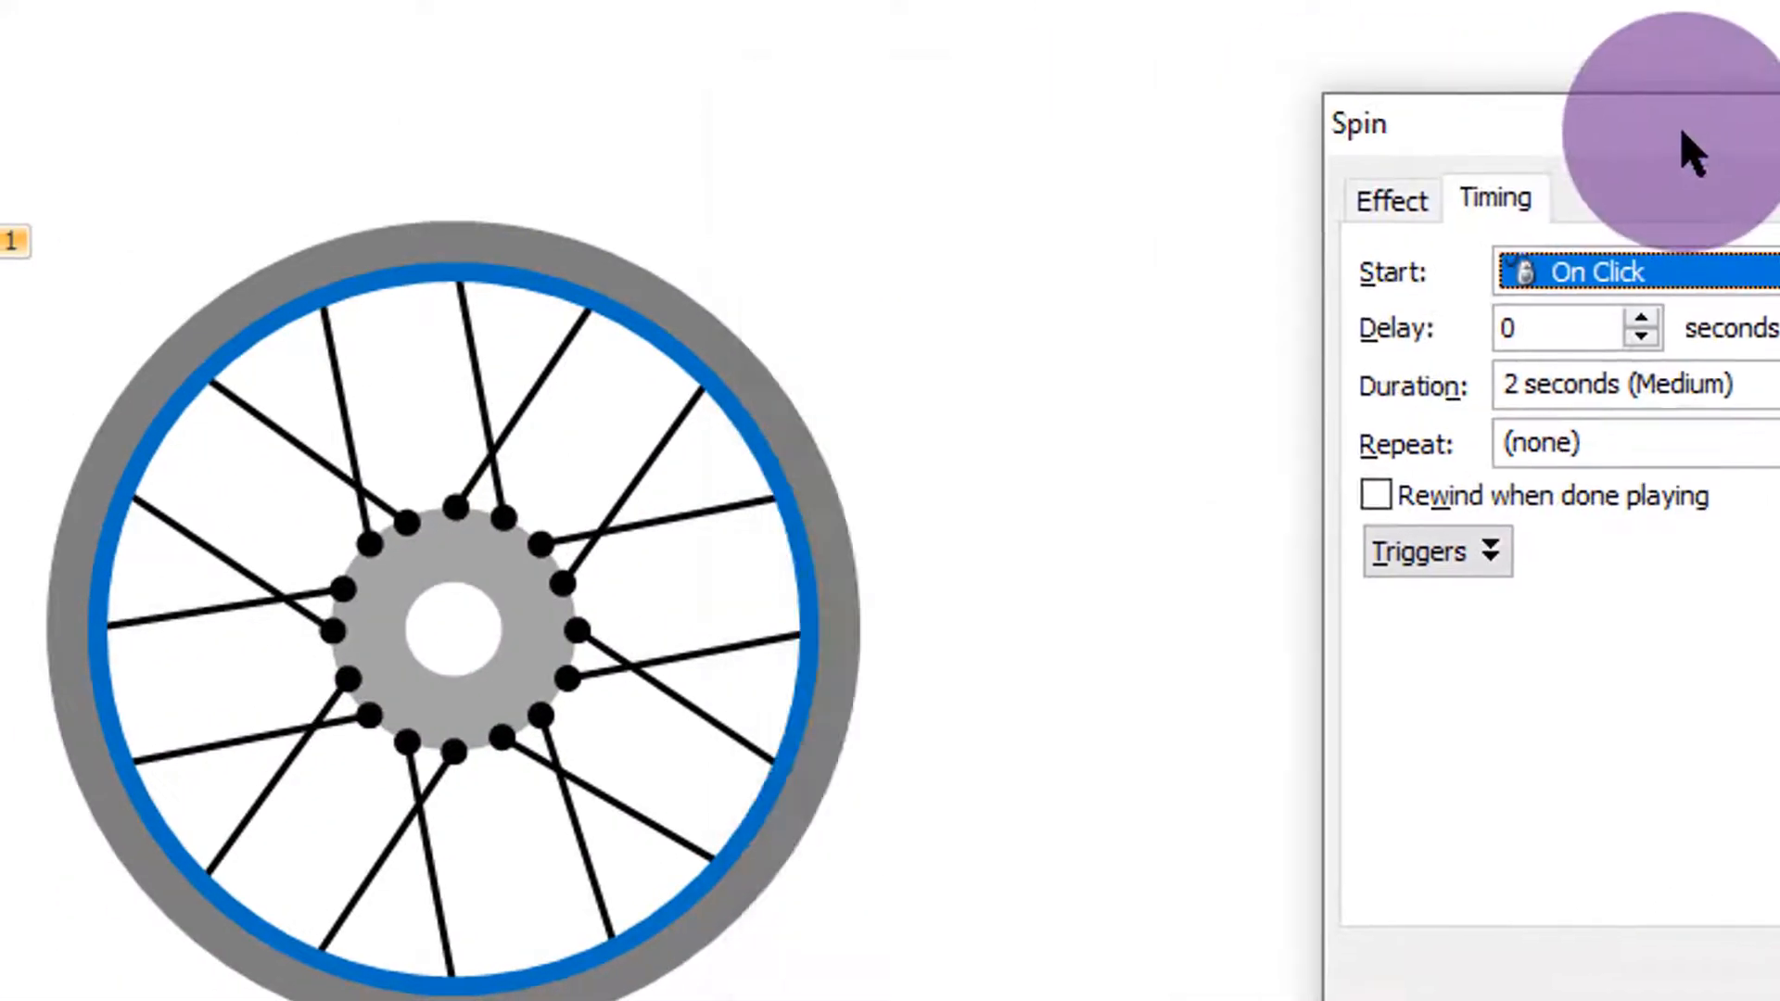
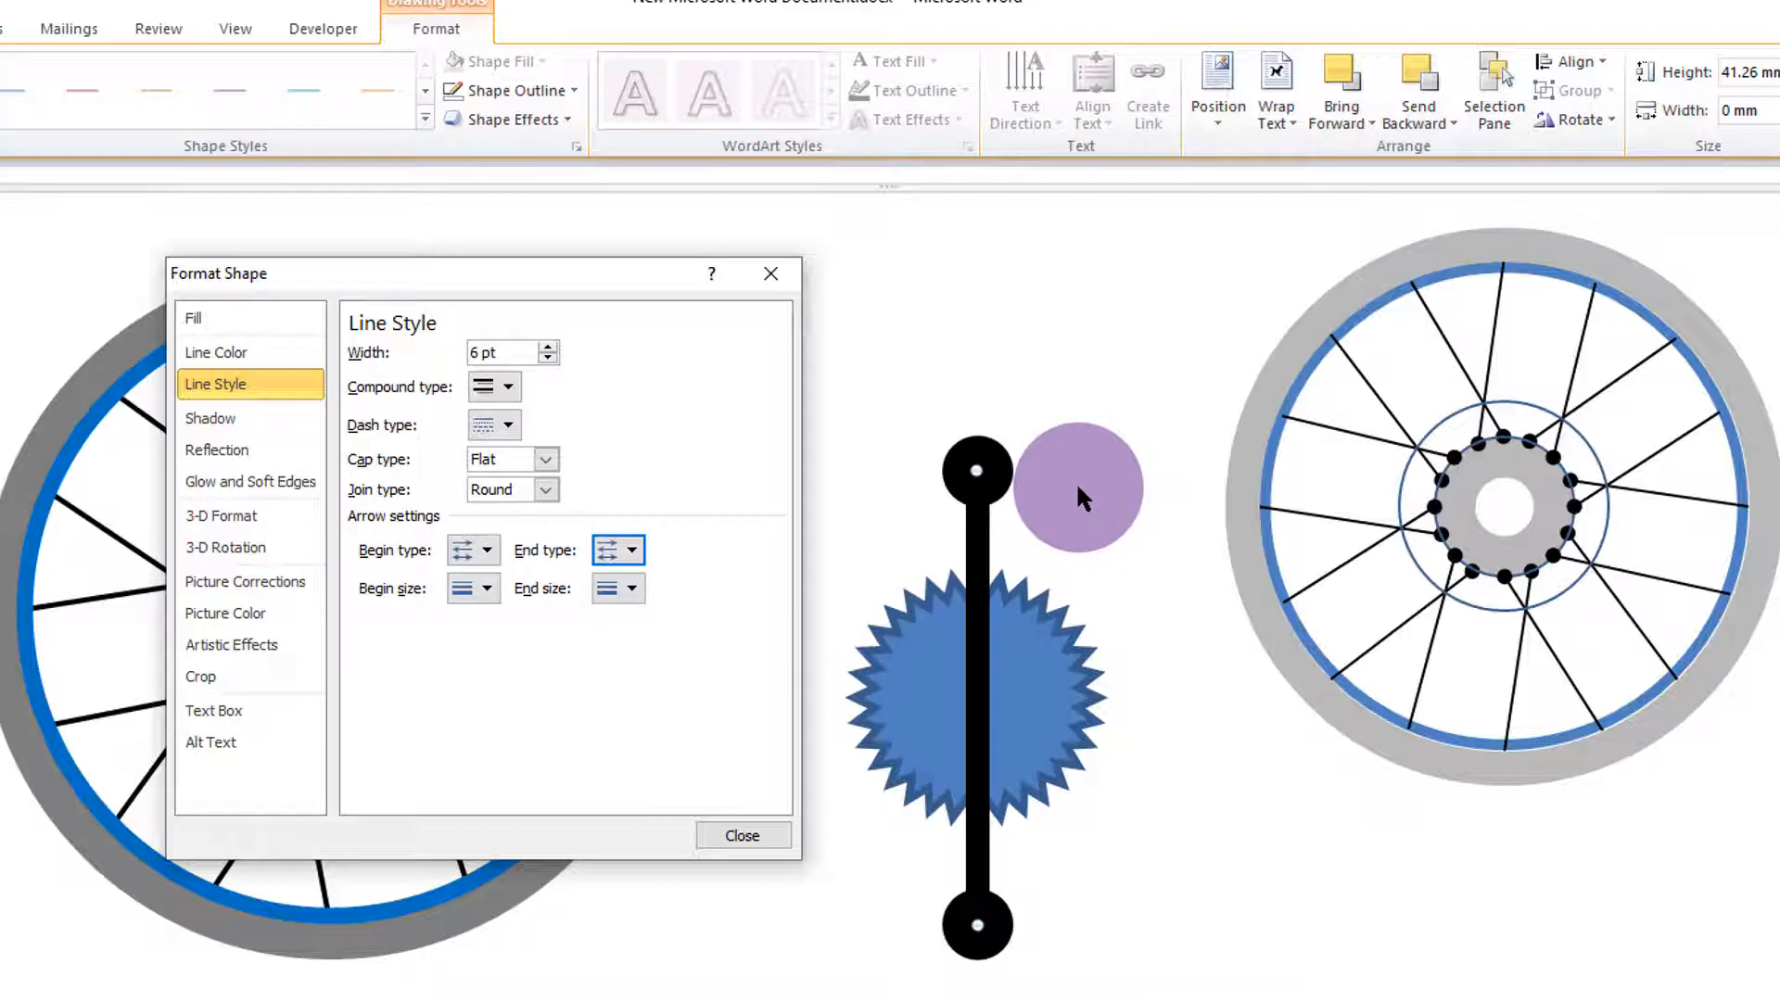
- Finish the line style formatting of the vertical crank line across the toothed gear
left_click(746, 832)
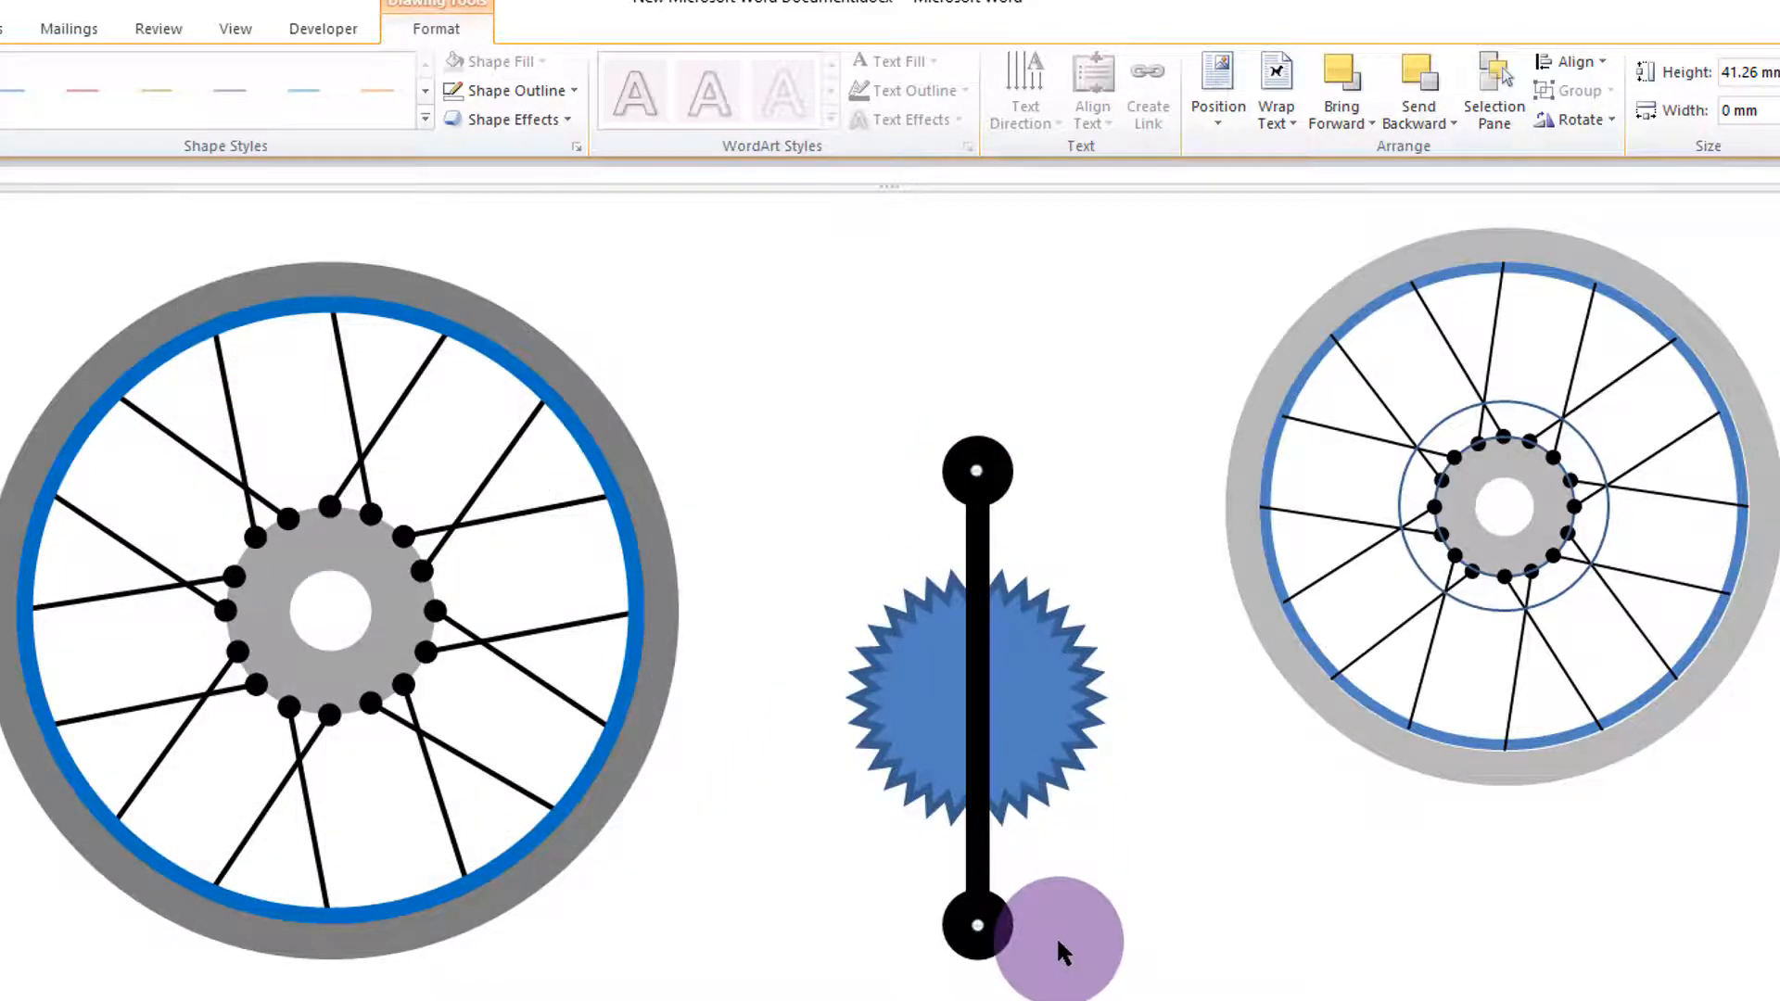
left_click_drag(1054, 936, 977, 693)
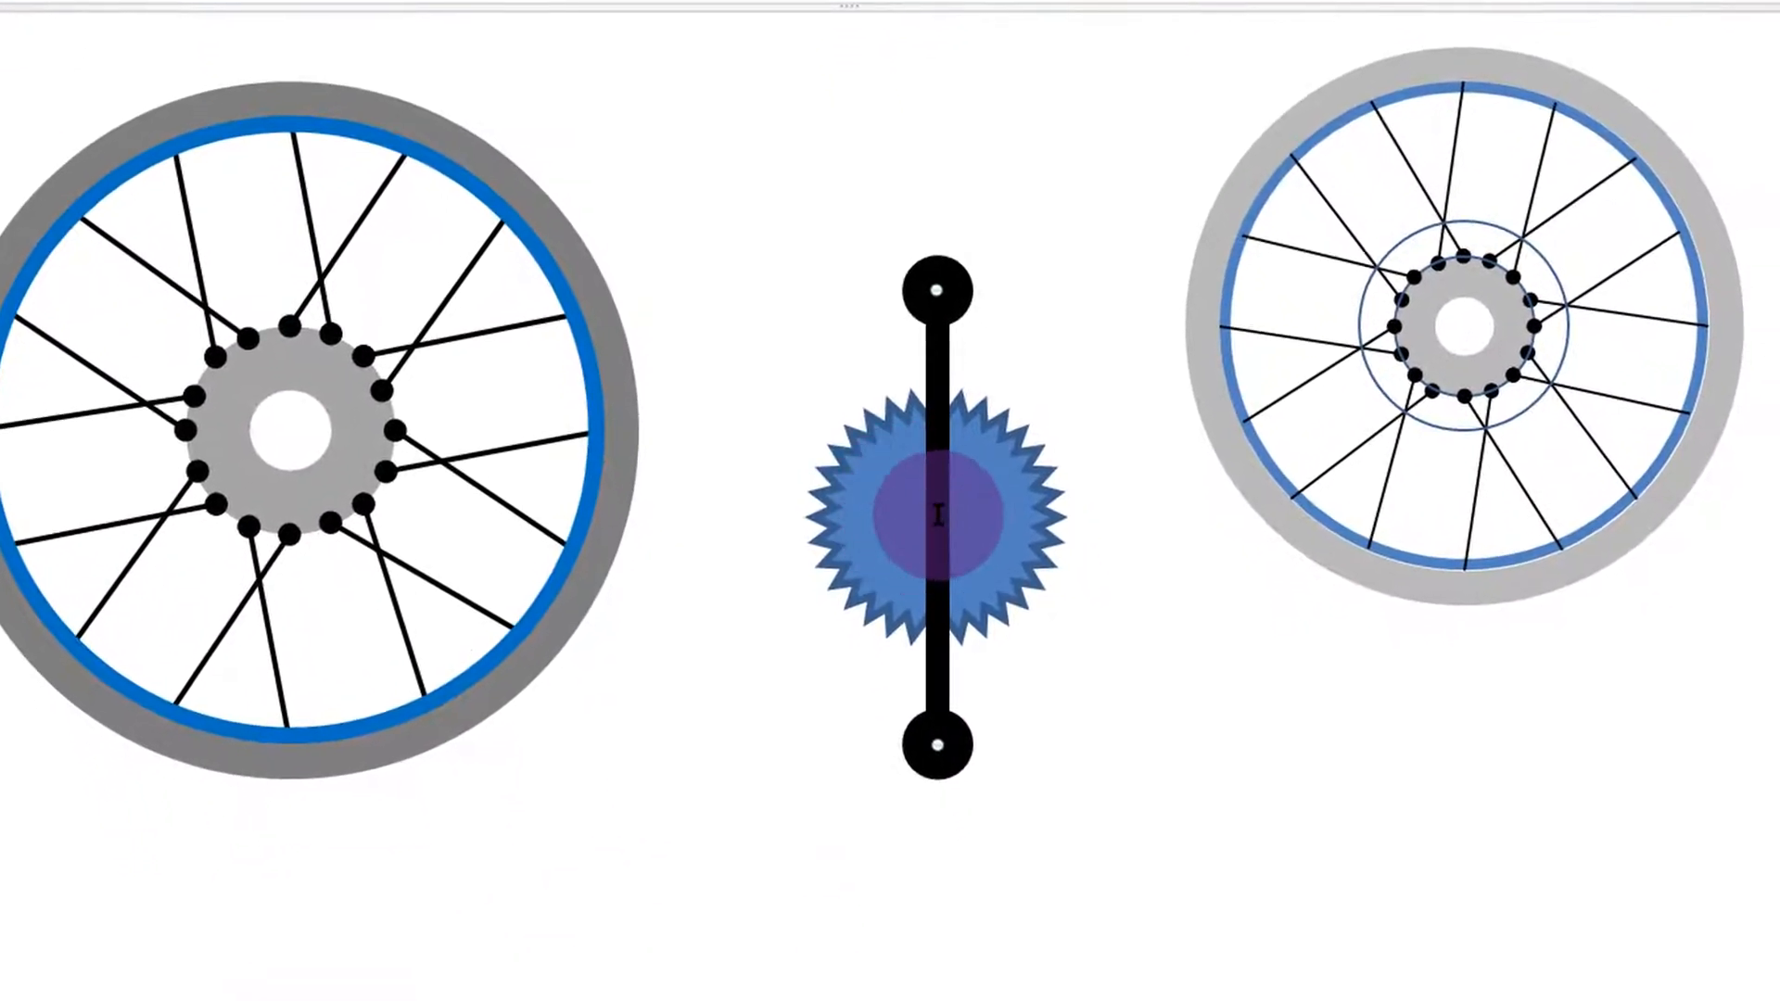
- Bring the blue toothed gear to the front so it covers the middle of the crank line
left_click_drag(938, 516, 1034, 520)
left_click(1043, 517)
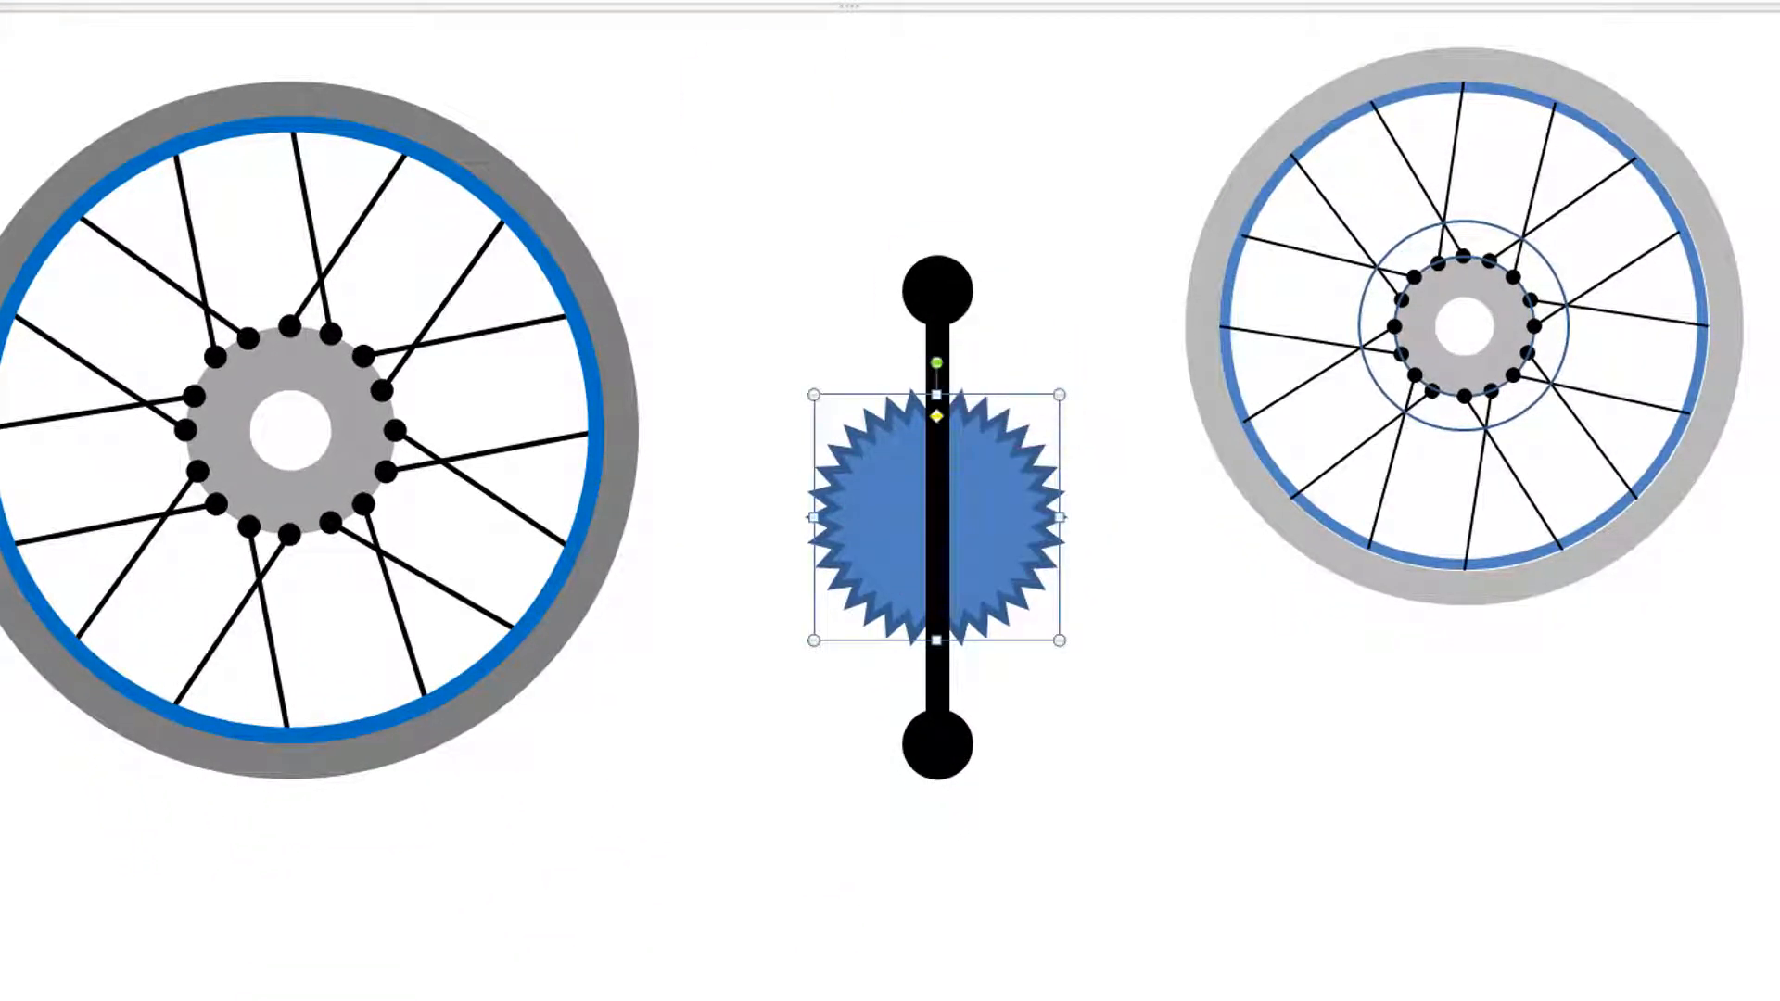
left_click(1390, 0)
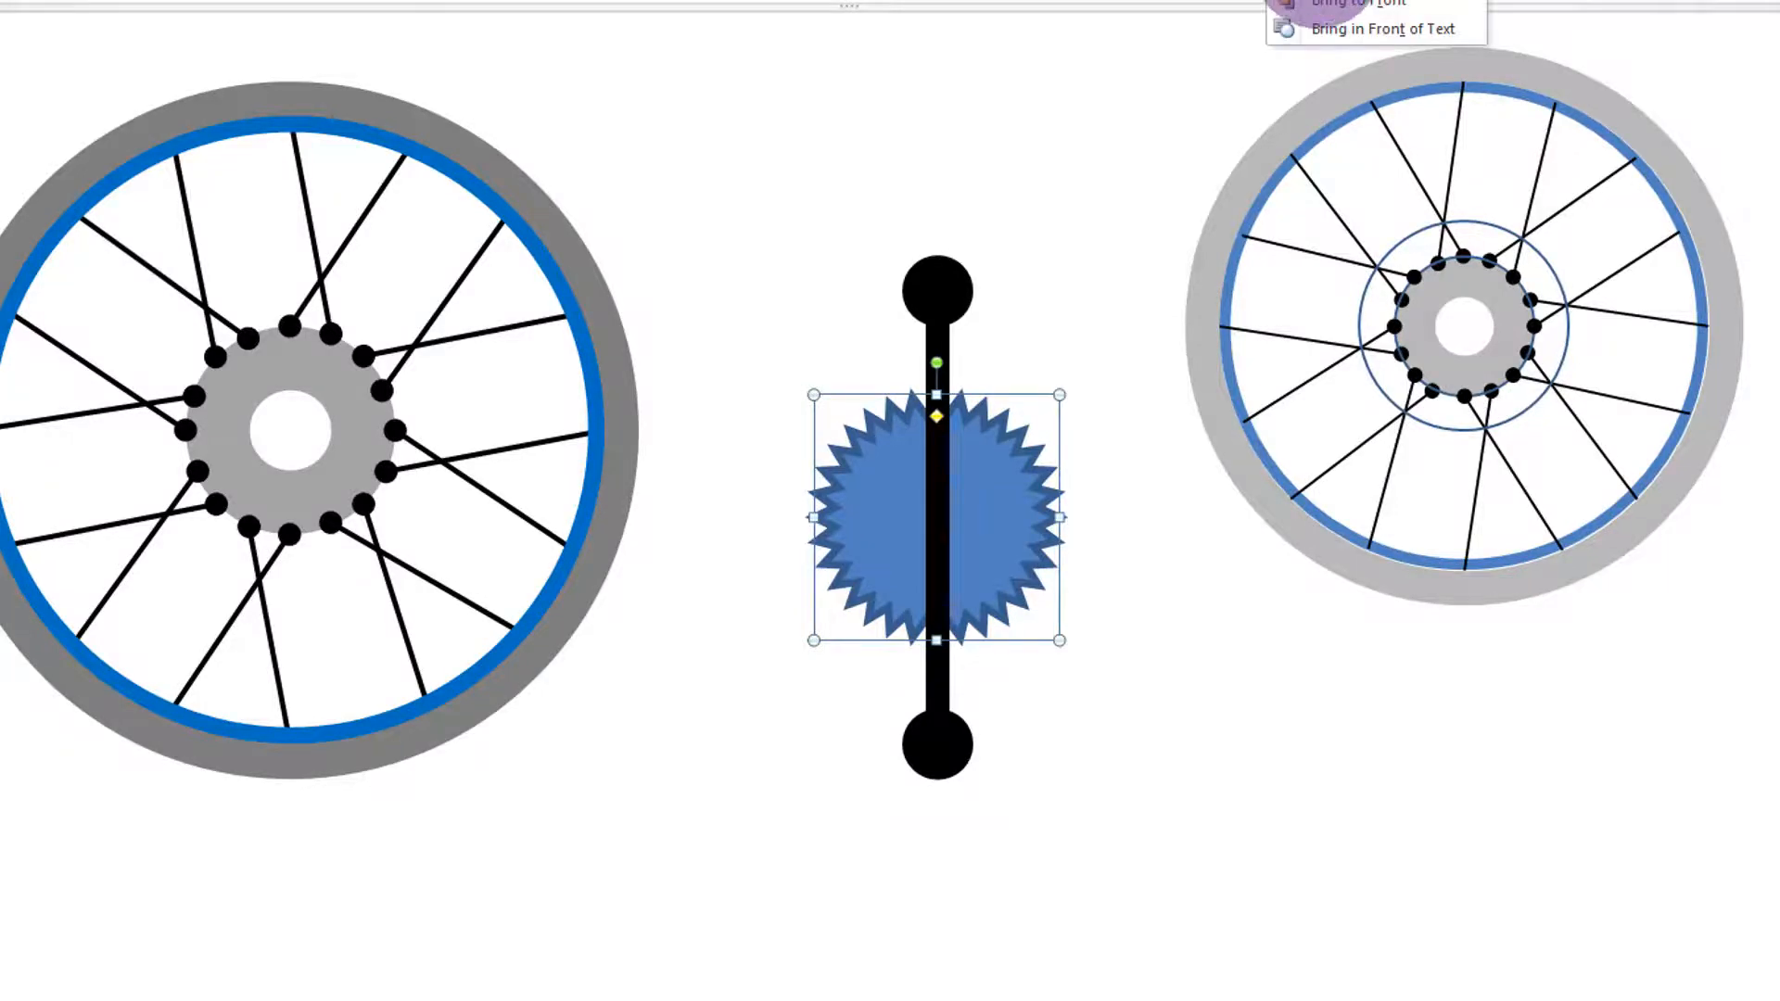
left_click(1335, 2)
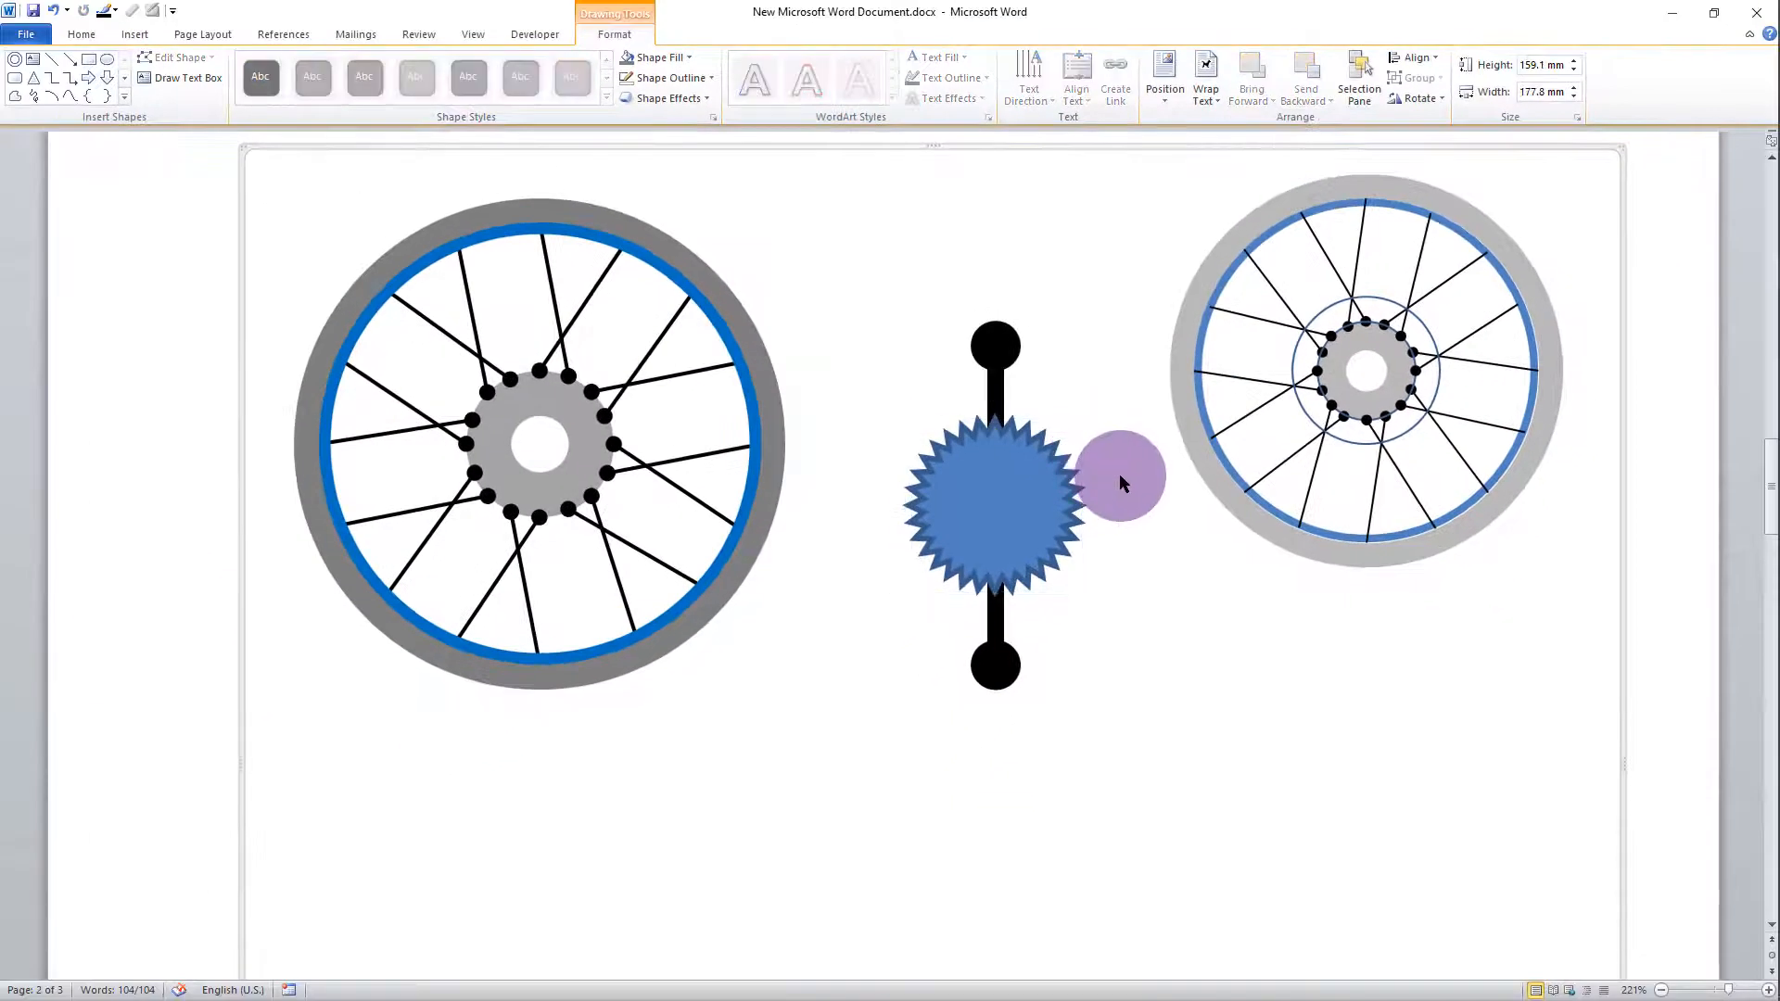
- Select the toothed gear together with the crank line and both pedal circles and combine them into one group
left_click_drag(1125, 654, 790, 246)
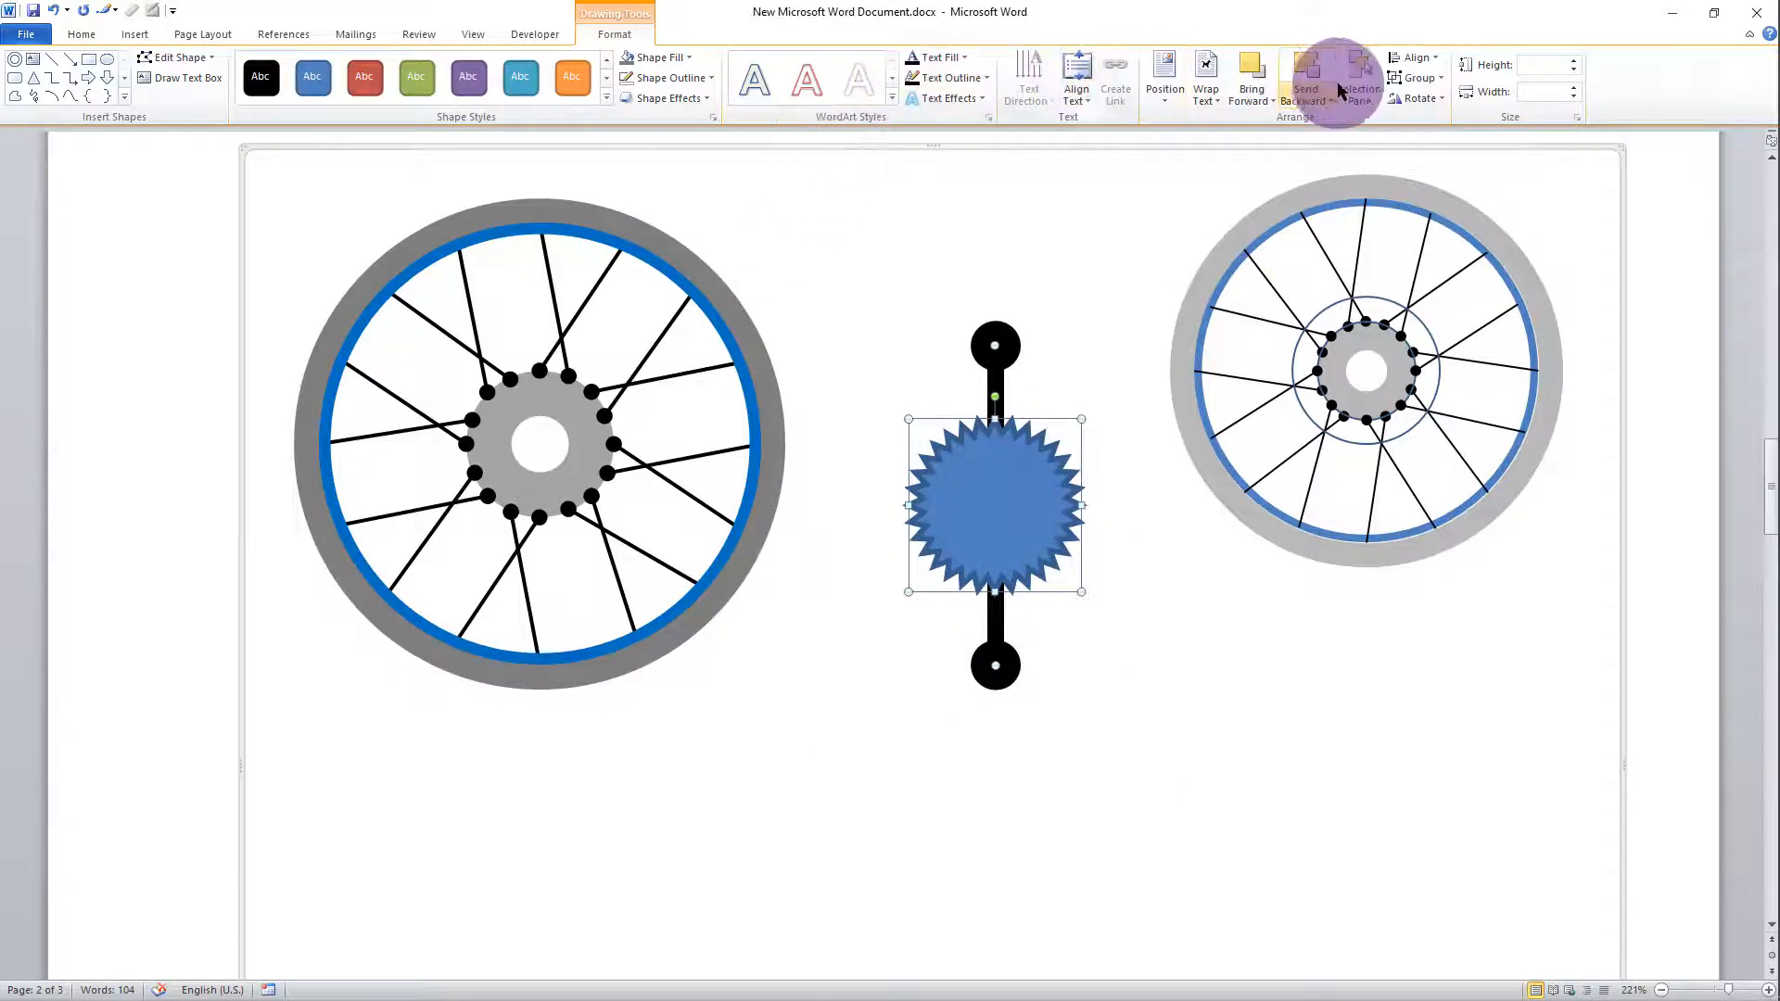
left_click(1419, 78)
left_click(1432, 101)
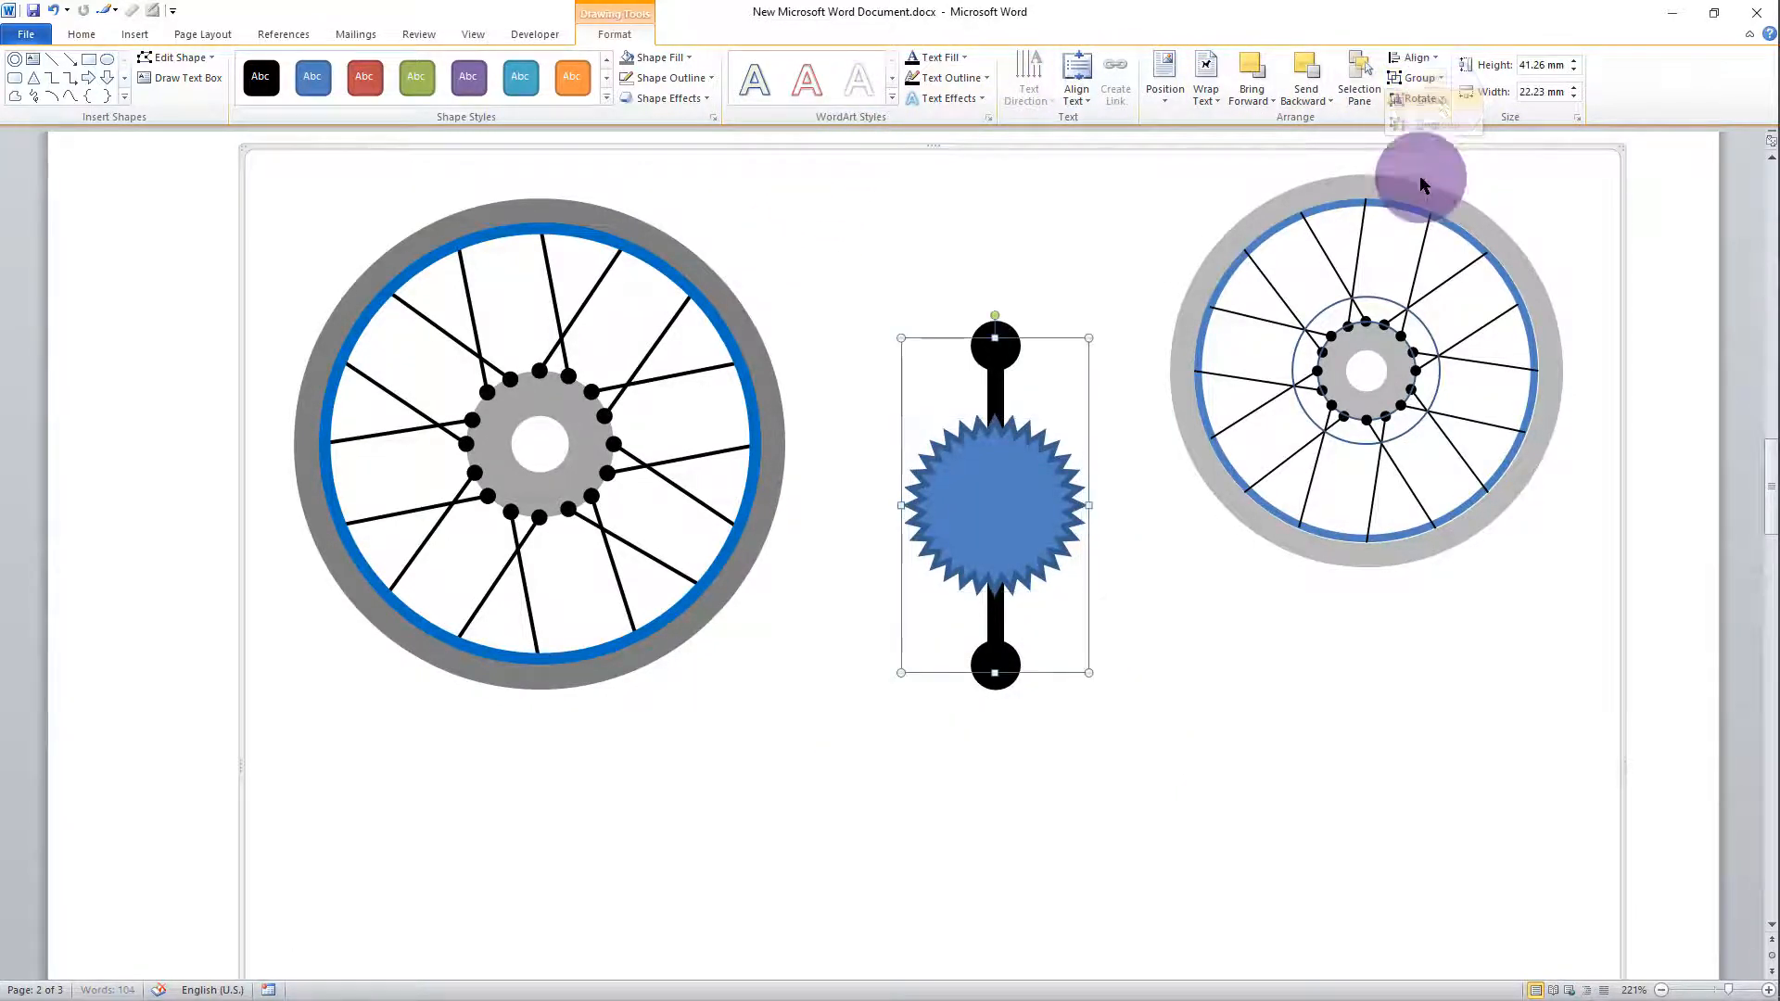
left_click_drag(1082, 343, 1088, 338)
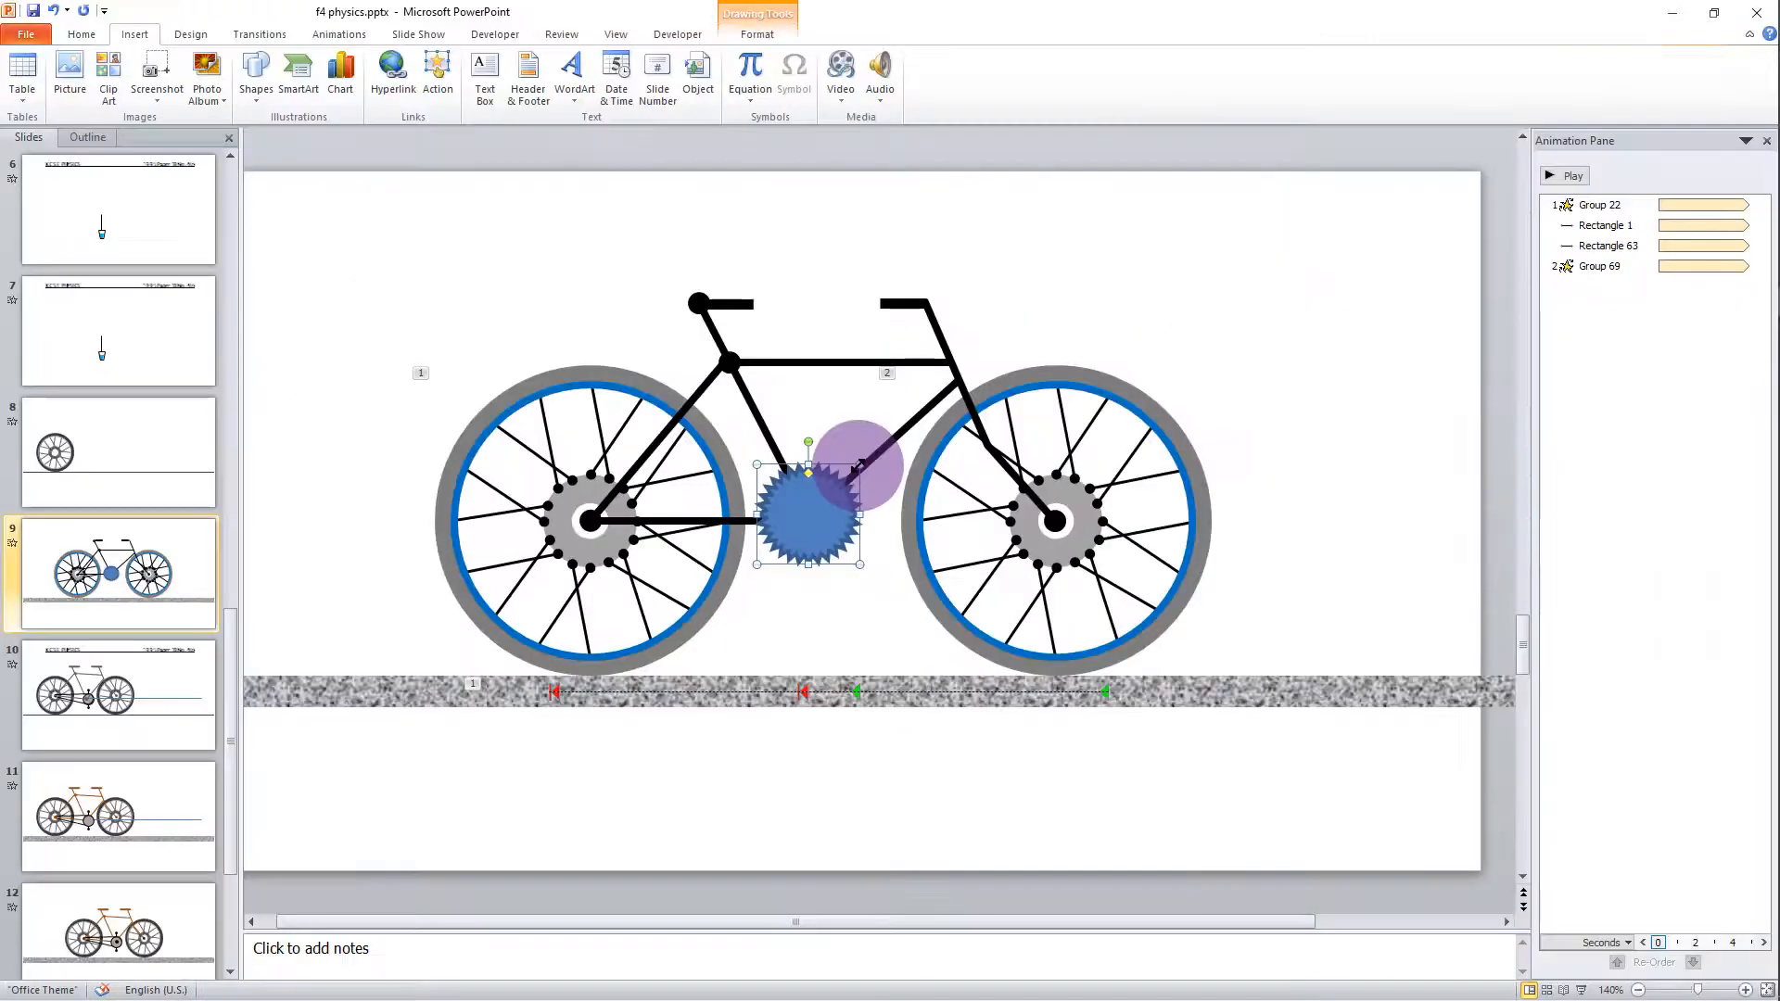
- Switch to PowerPoint and replace the lone gear on slide 9's bicycle with the grouped gear and crank
mouse_move(853, 430)
left_mouse_down()
mouse_move(832, 524)
mouse_move(817, 237)
left_mouse_up()
key("Delete")
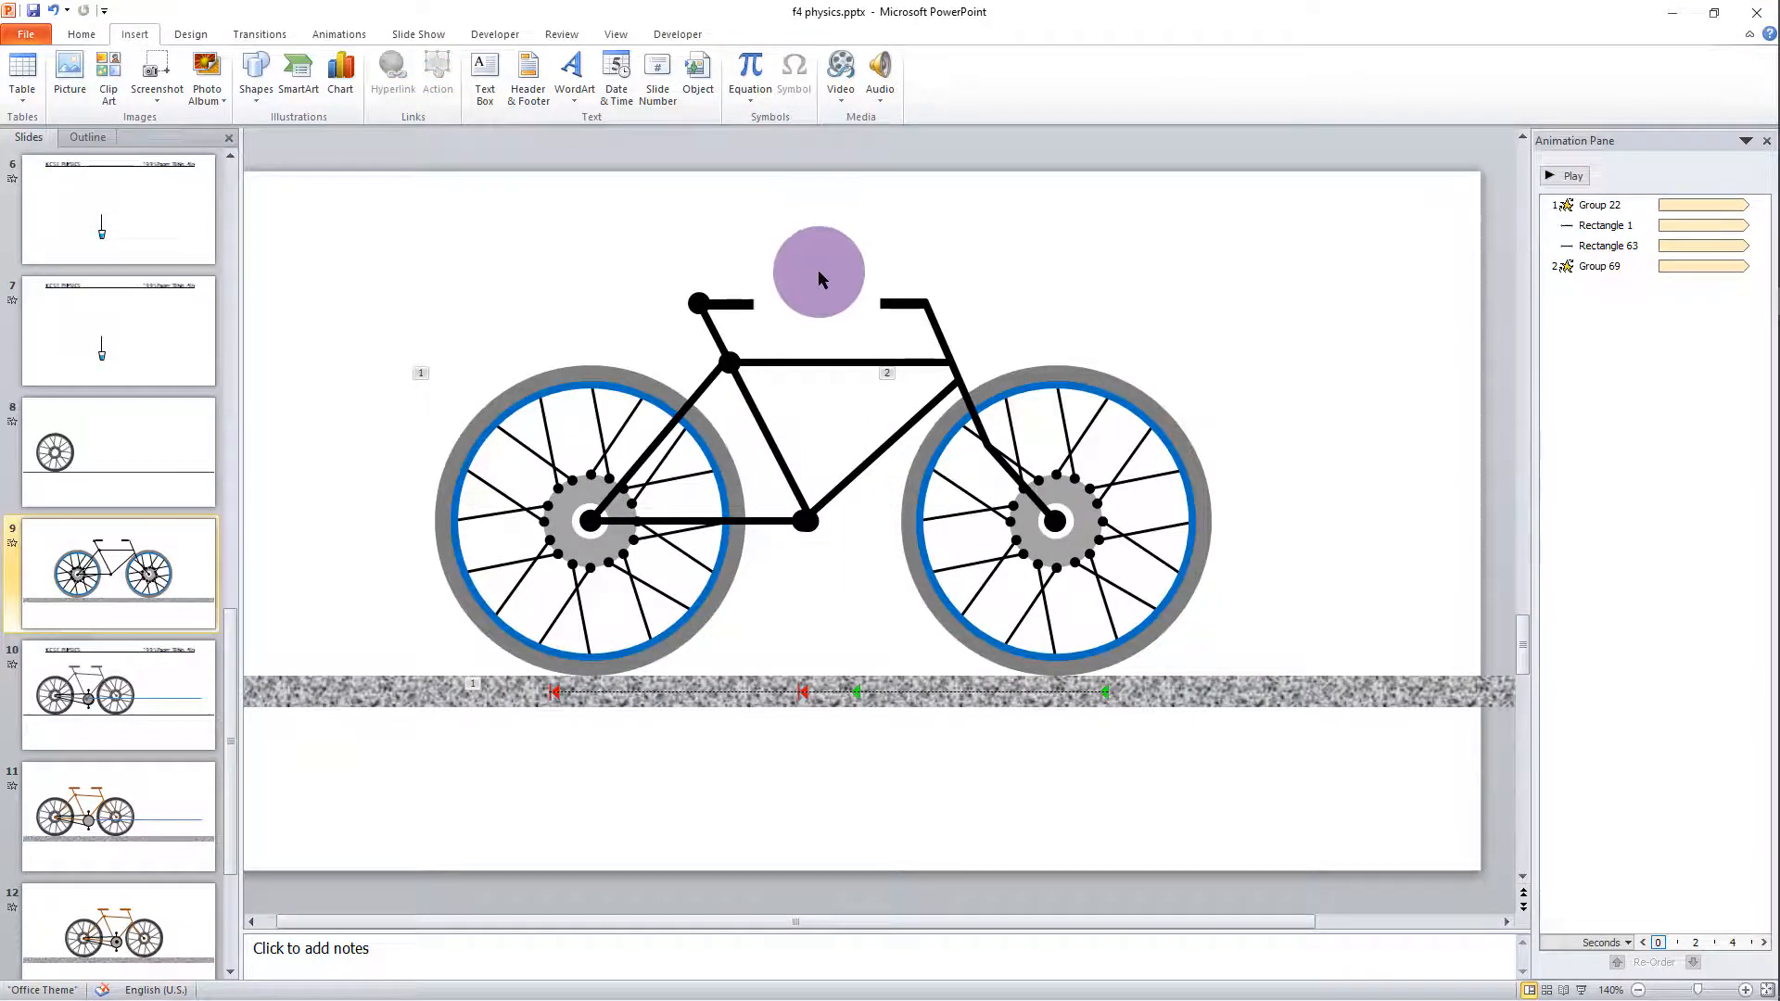
key("ctrl+z")
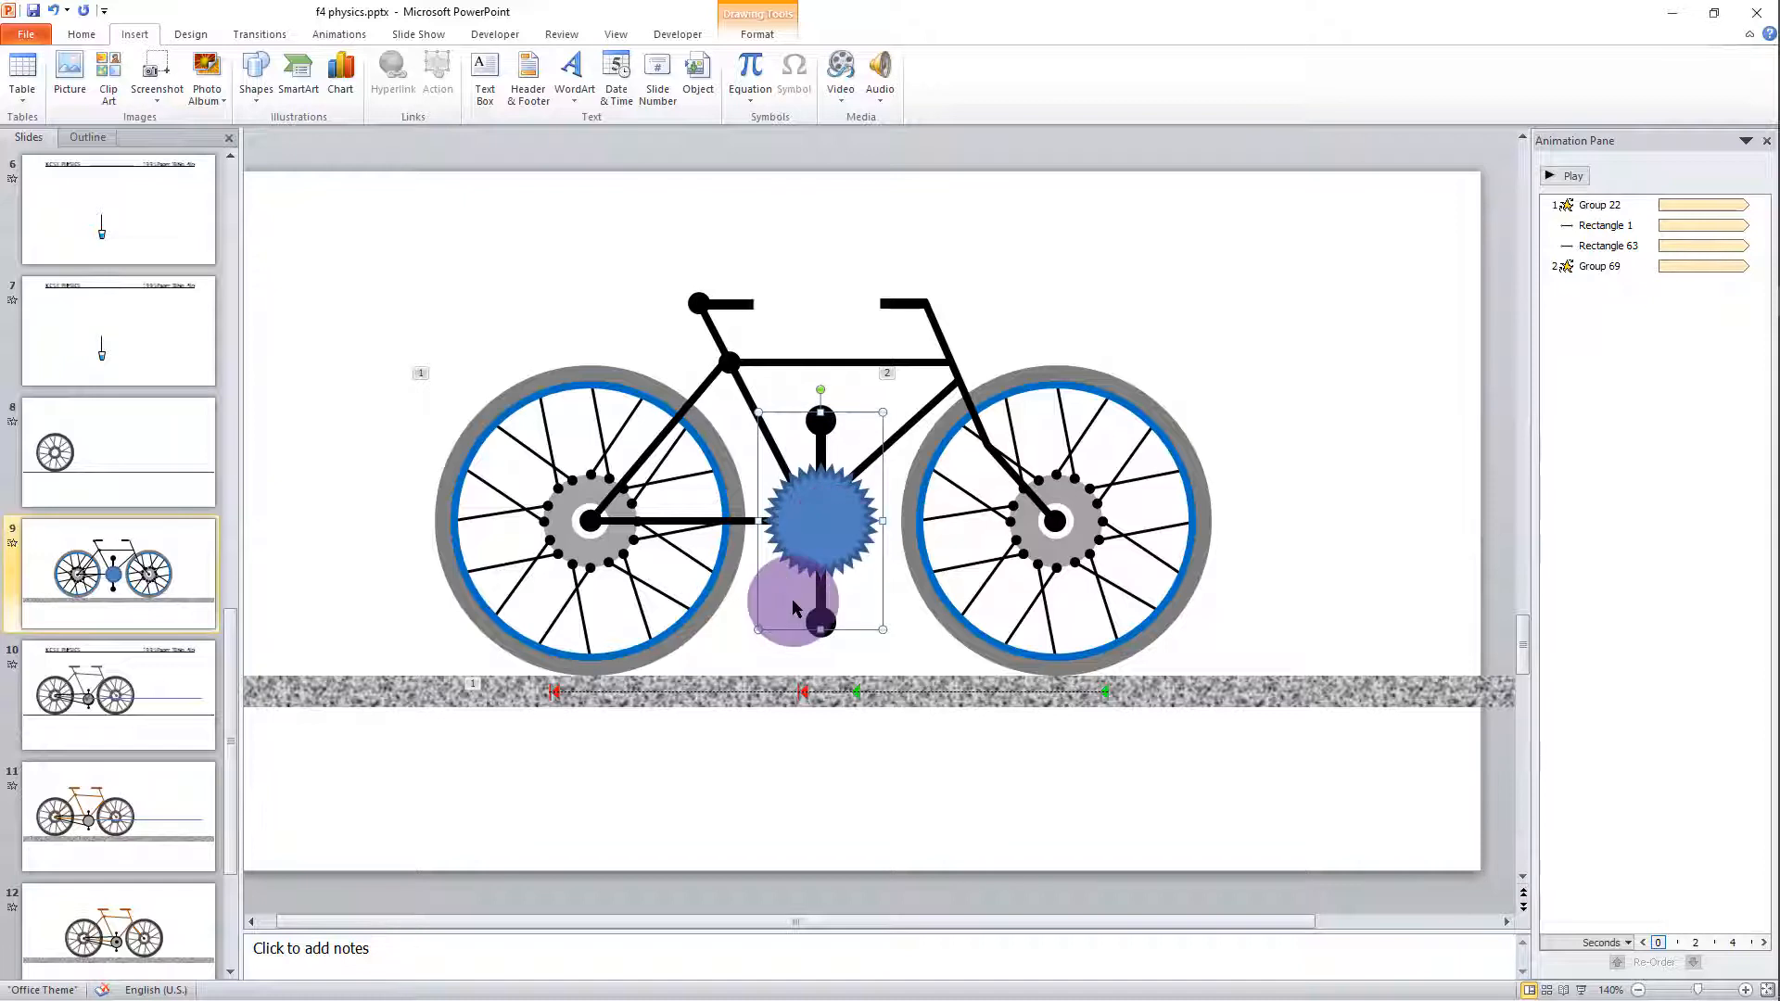
- Draw a chain line from the rear wheel's hub to the gear's upper edge and set its weight to 2¼ pt
left_click(253, 72)
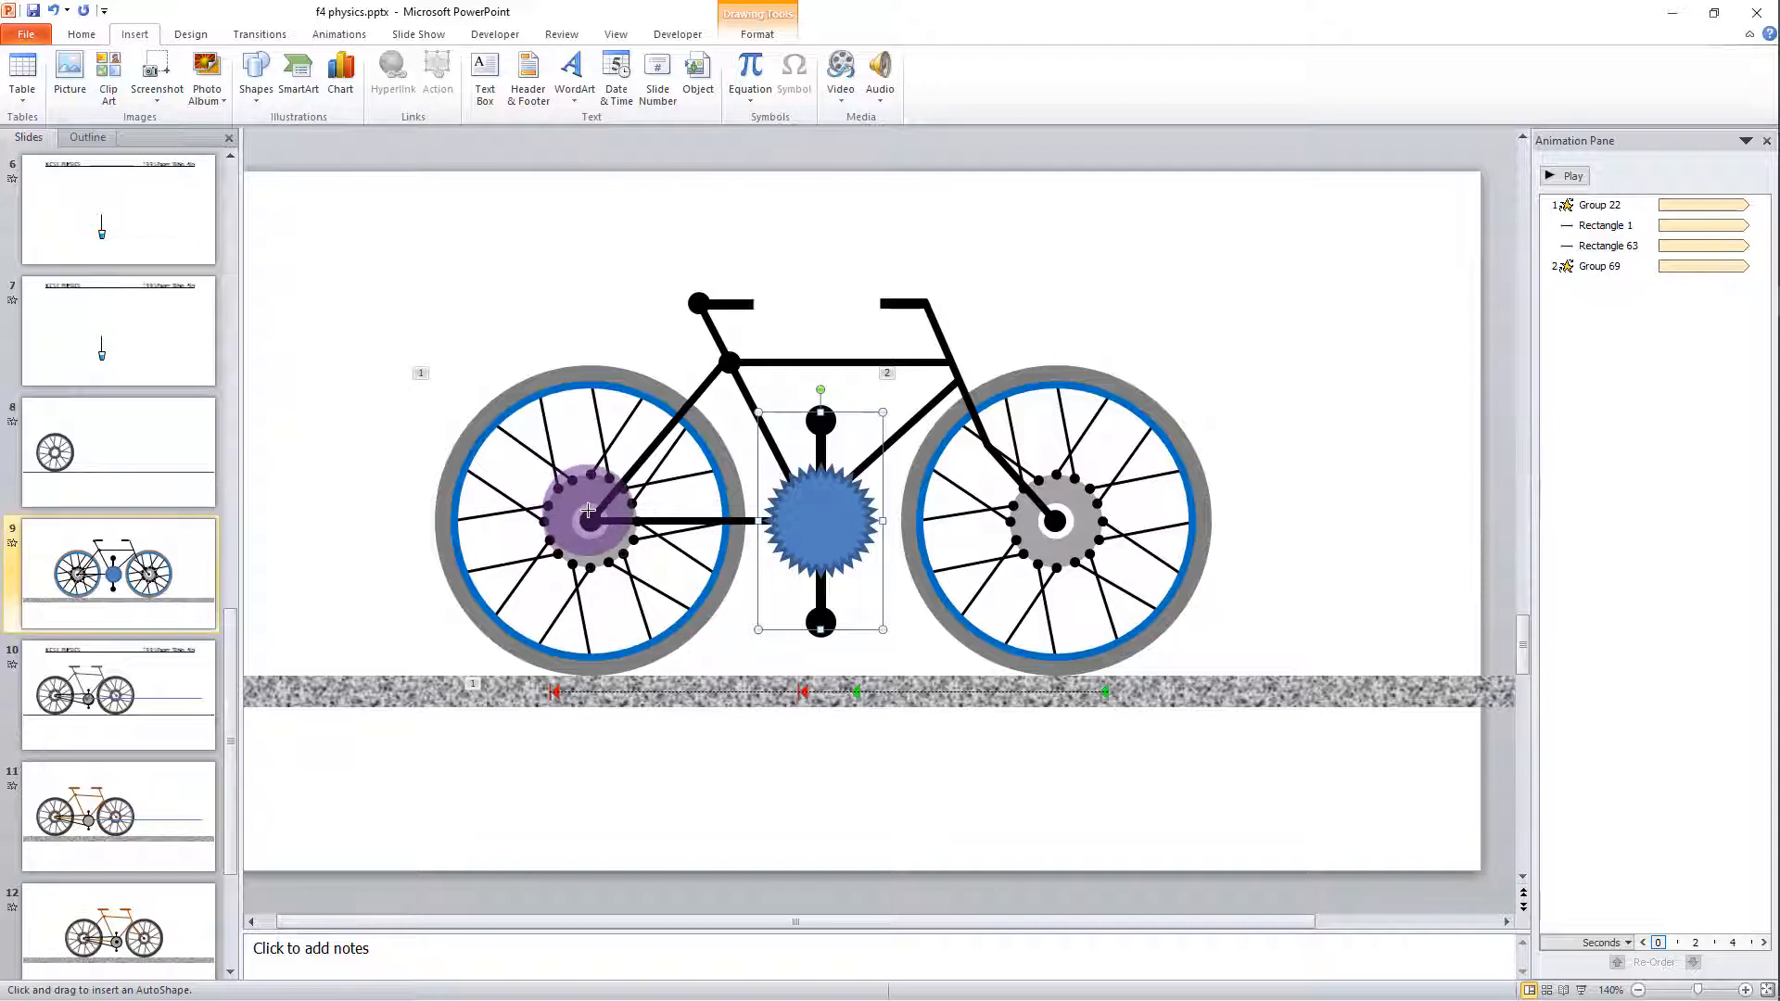
left_click_drag(588, 510, 805, 475)
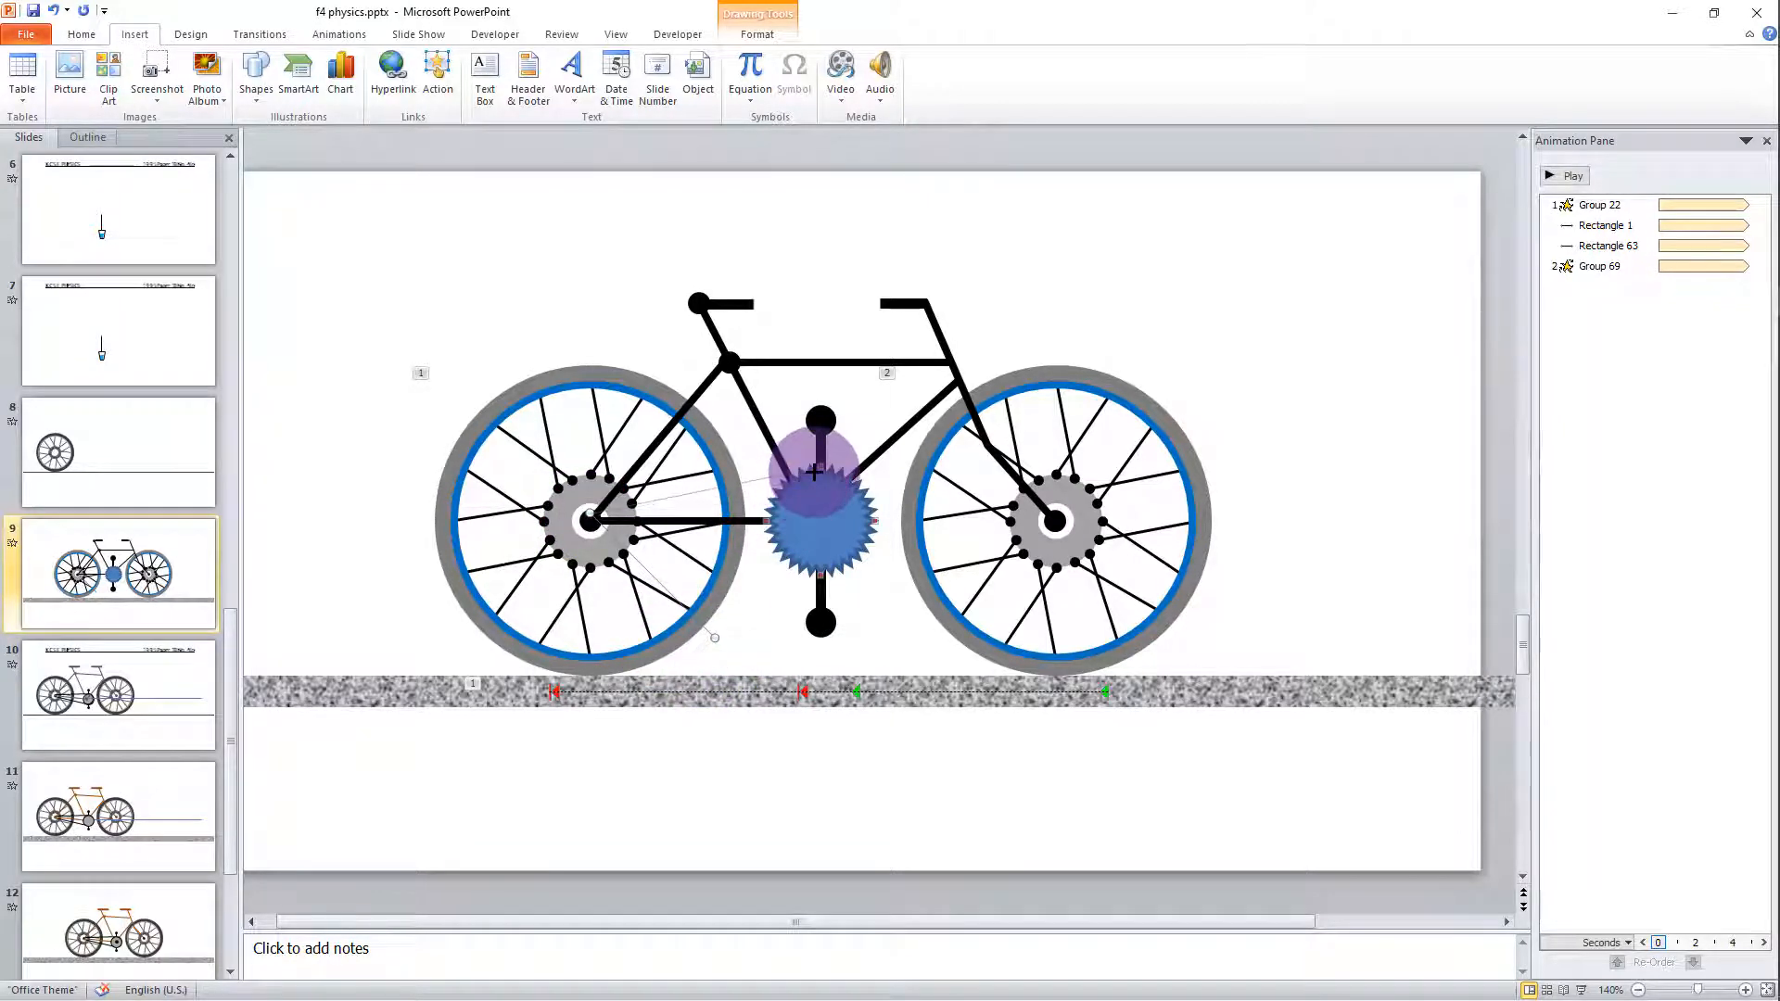
left_click_drag(818, 475, 819, 475)
left_click(757, 34)
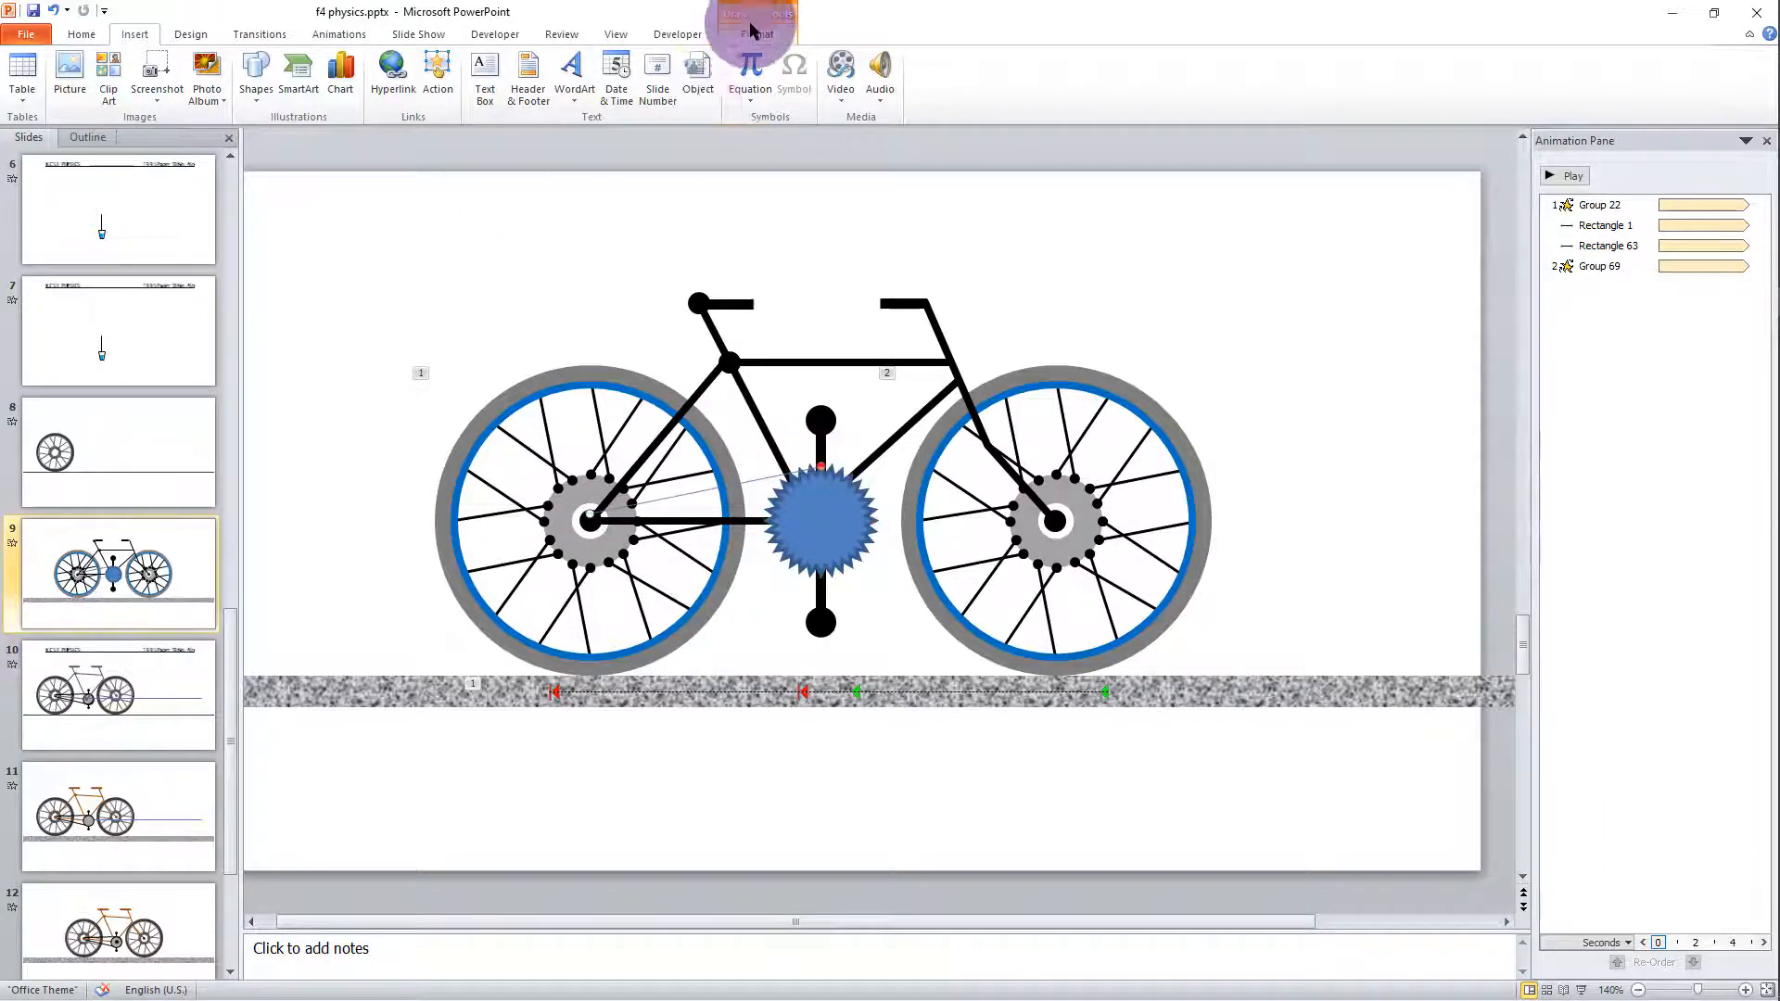
left_click(662, 78)
mouse_move(659, 308)
left_click(873, 414)
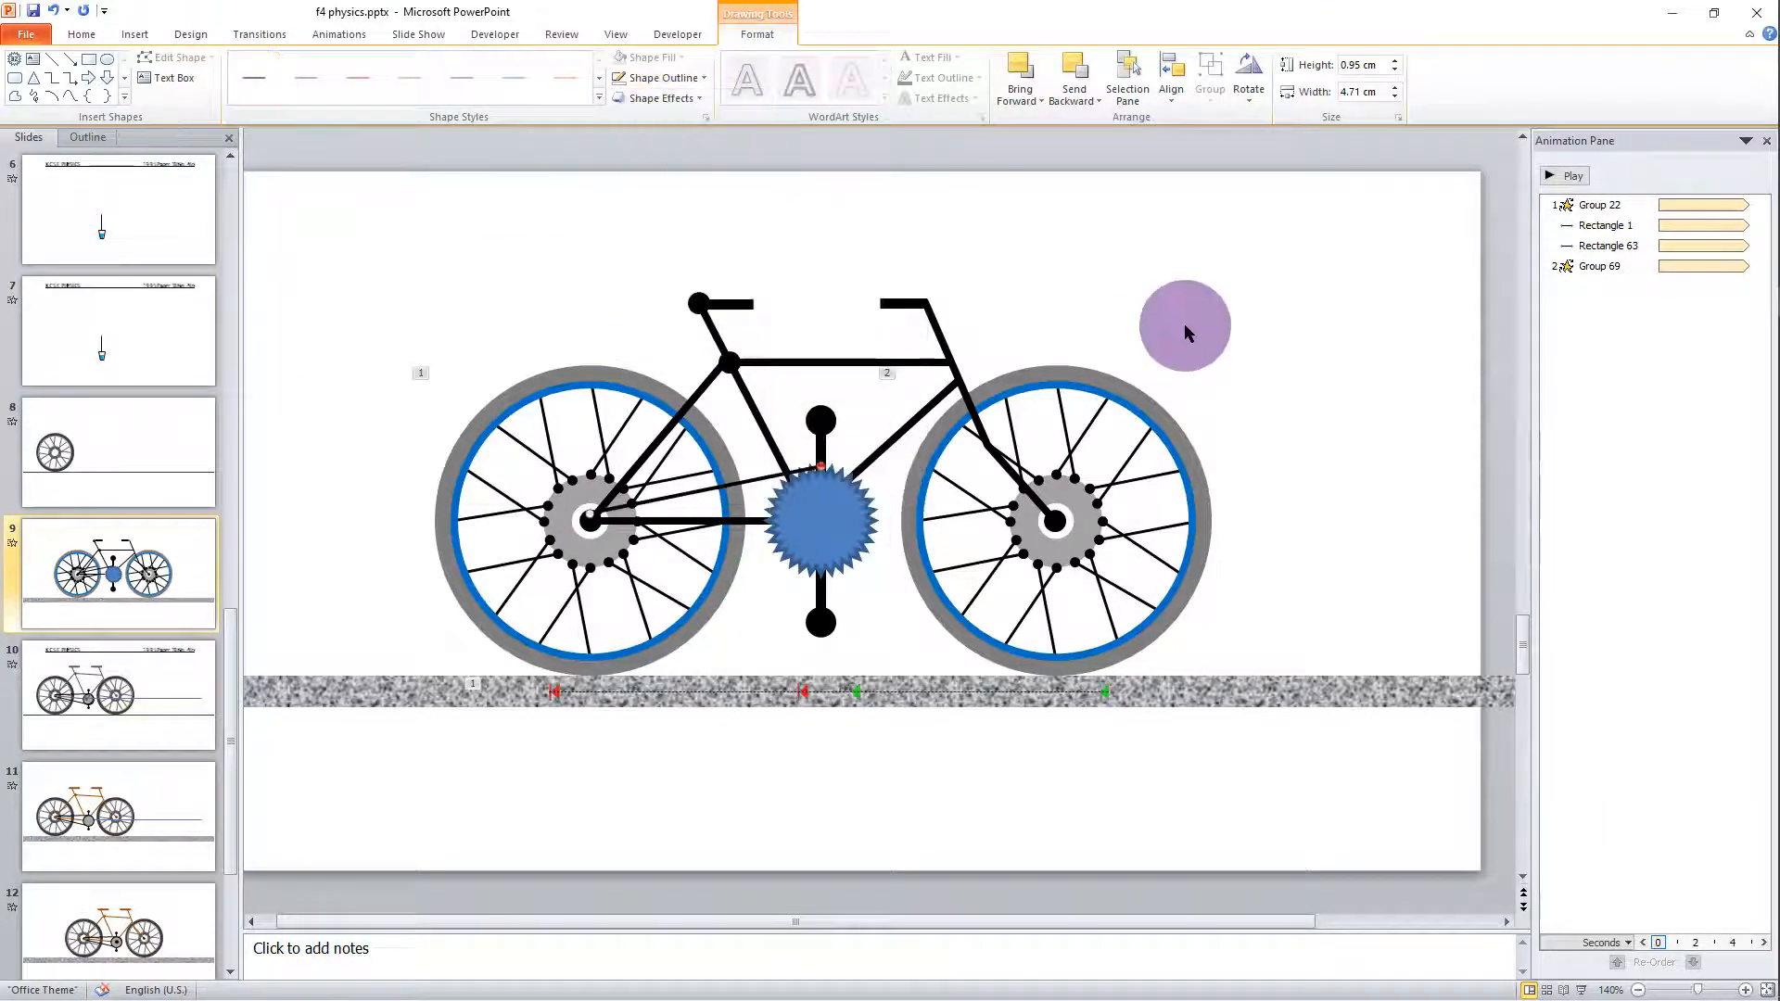
- Duplicate the chain line and fit the copy between the rear hub and the gear's lower edge
key("ctrl+c")
key("ctrl+v")
left_click_drag(841, 488, 821, 575)
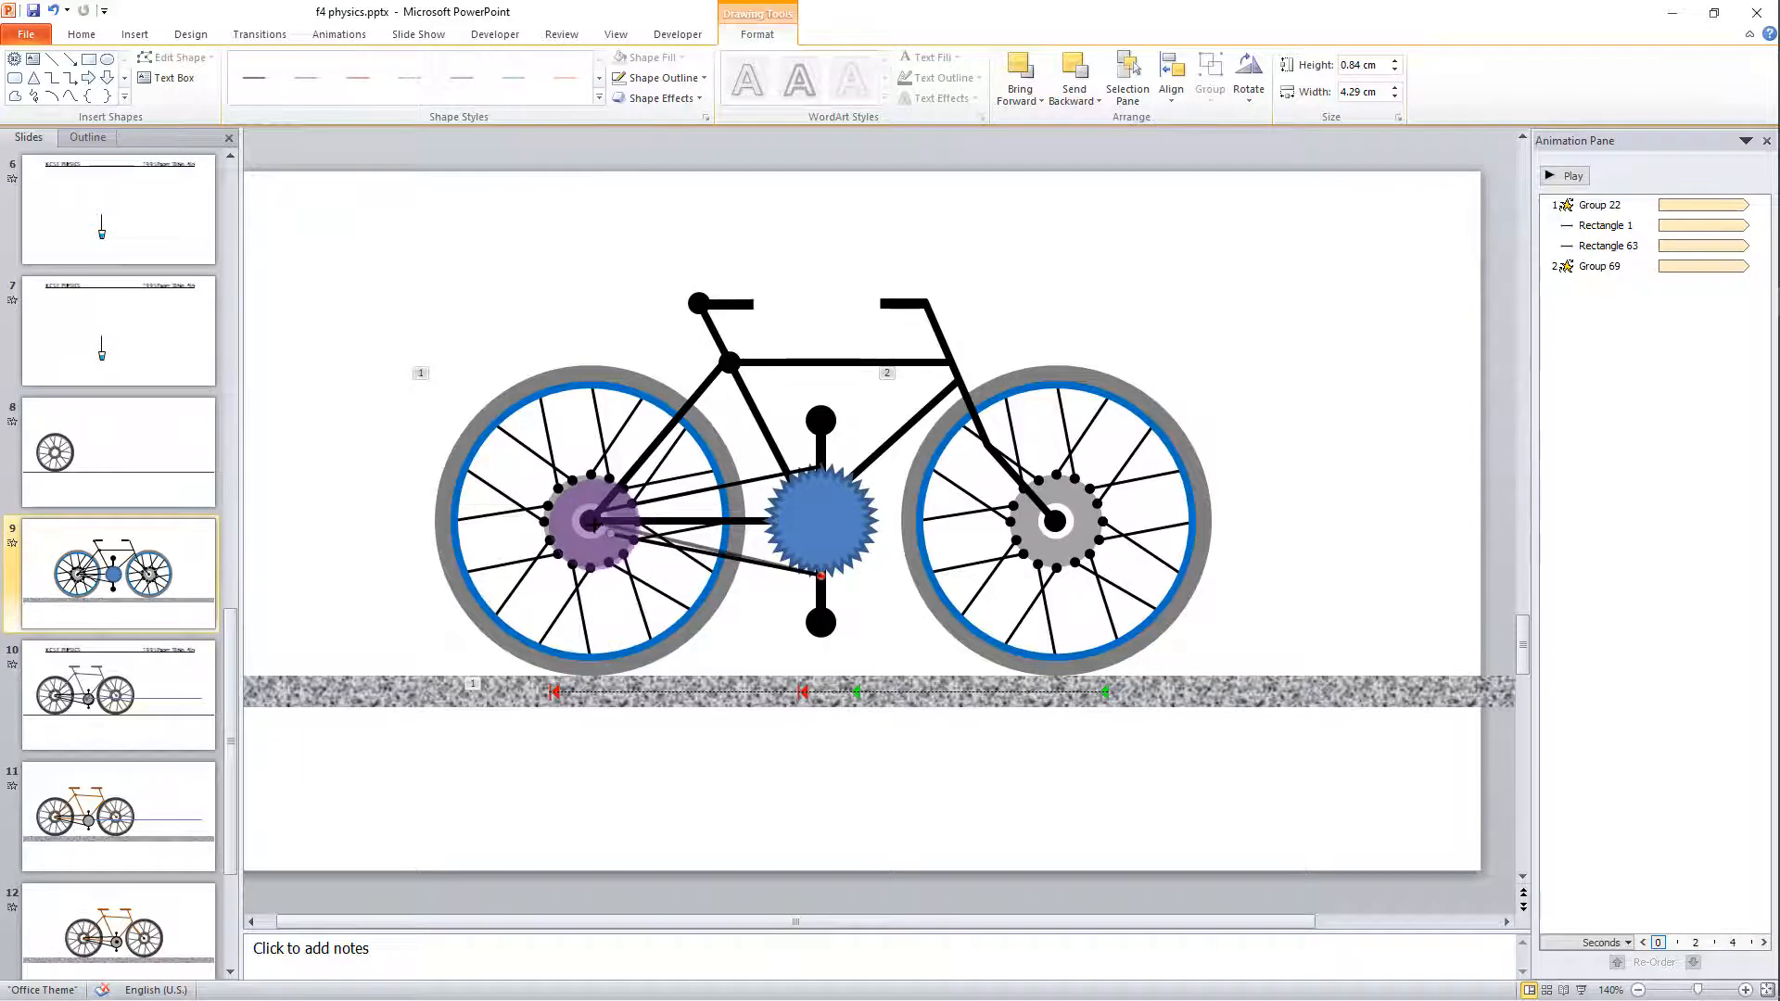
- Give the gear a black outline with a weight of 2¼ pt
left_click(827, 524)
left_click(671, 80)
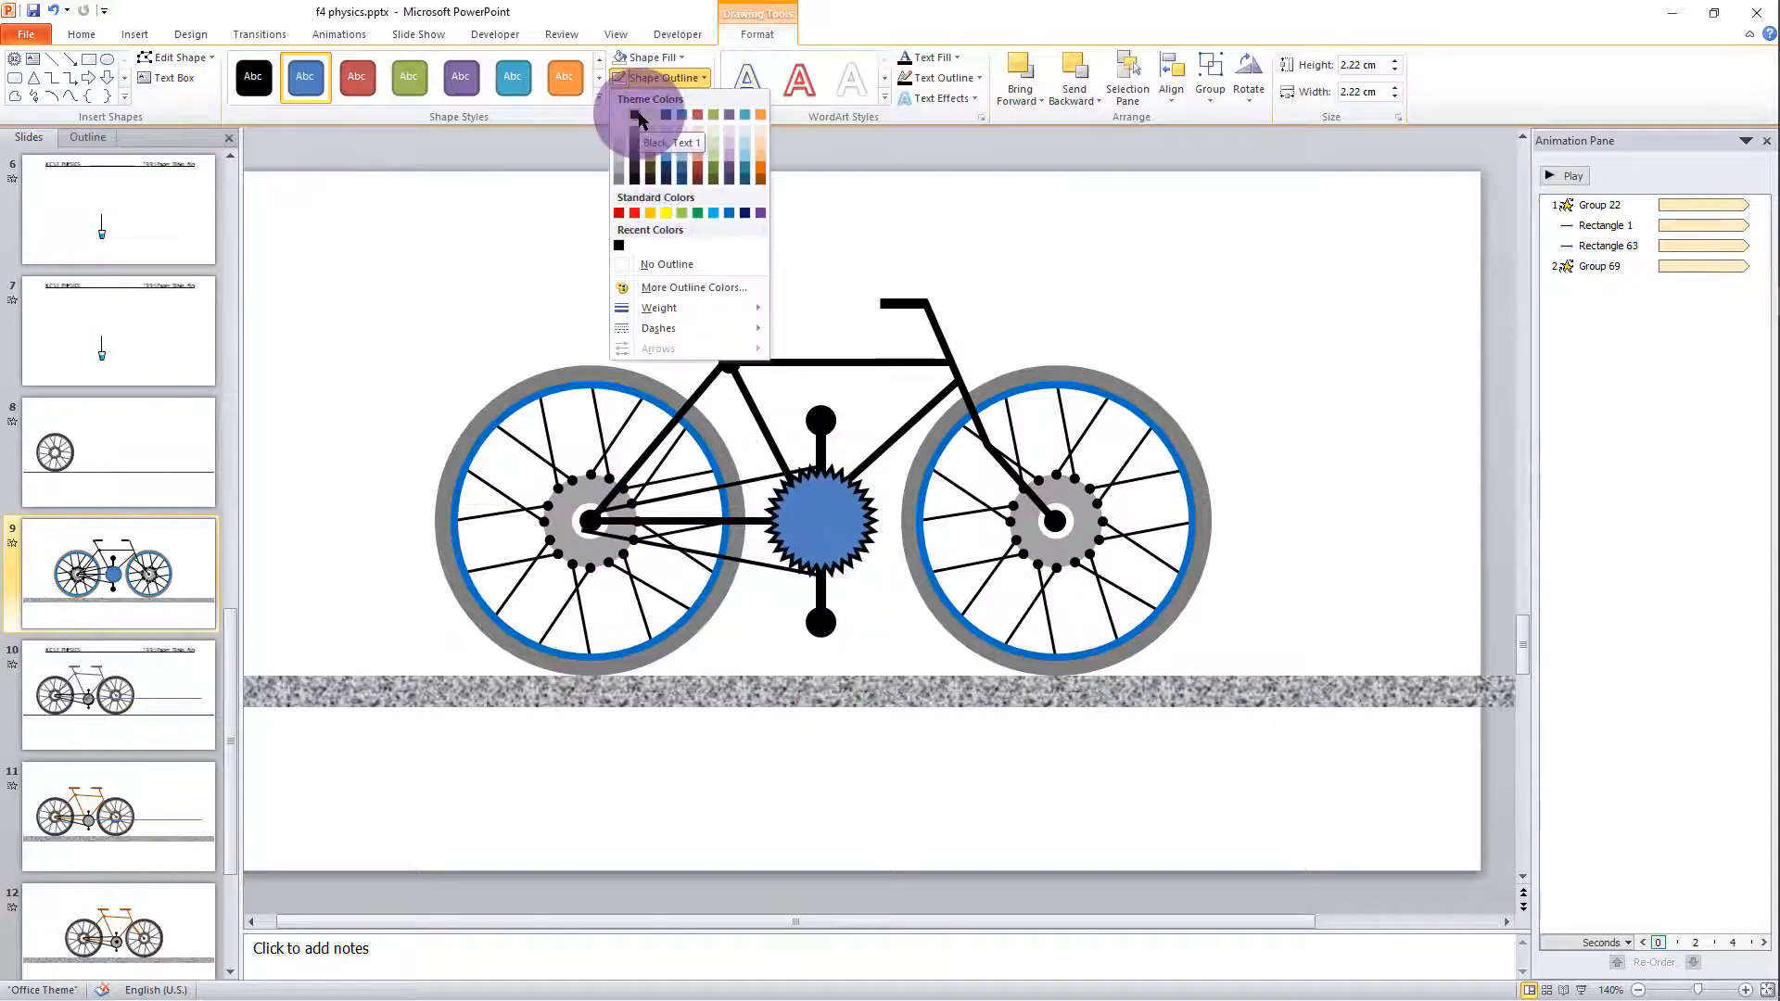
left_click(735, 476)
left_click(820, 463)
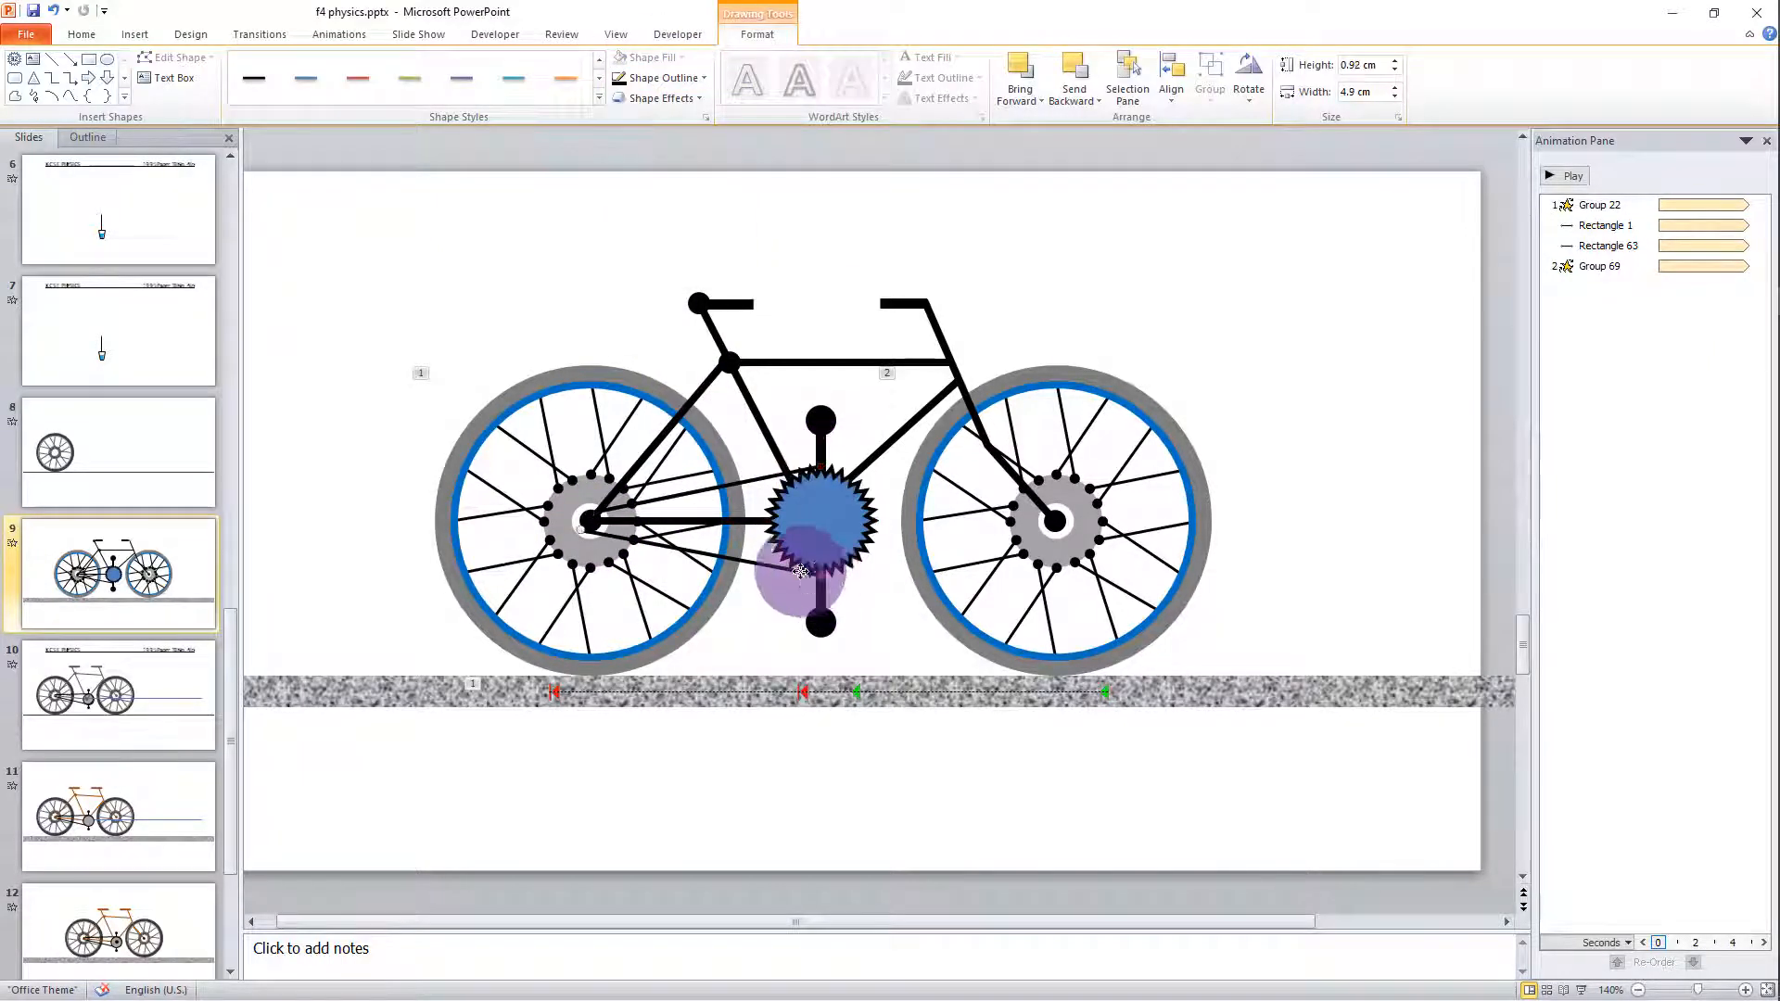
left_click(838, 547)
left_click(663, 78)
mouse_move(693, 308)
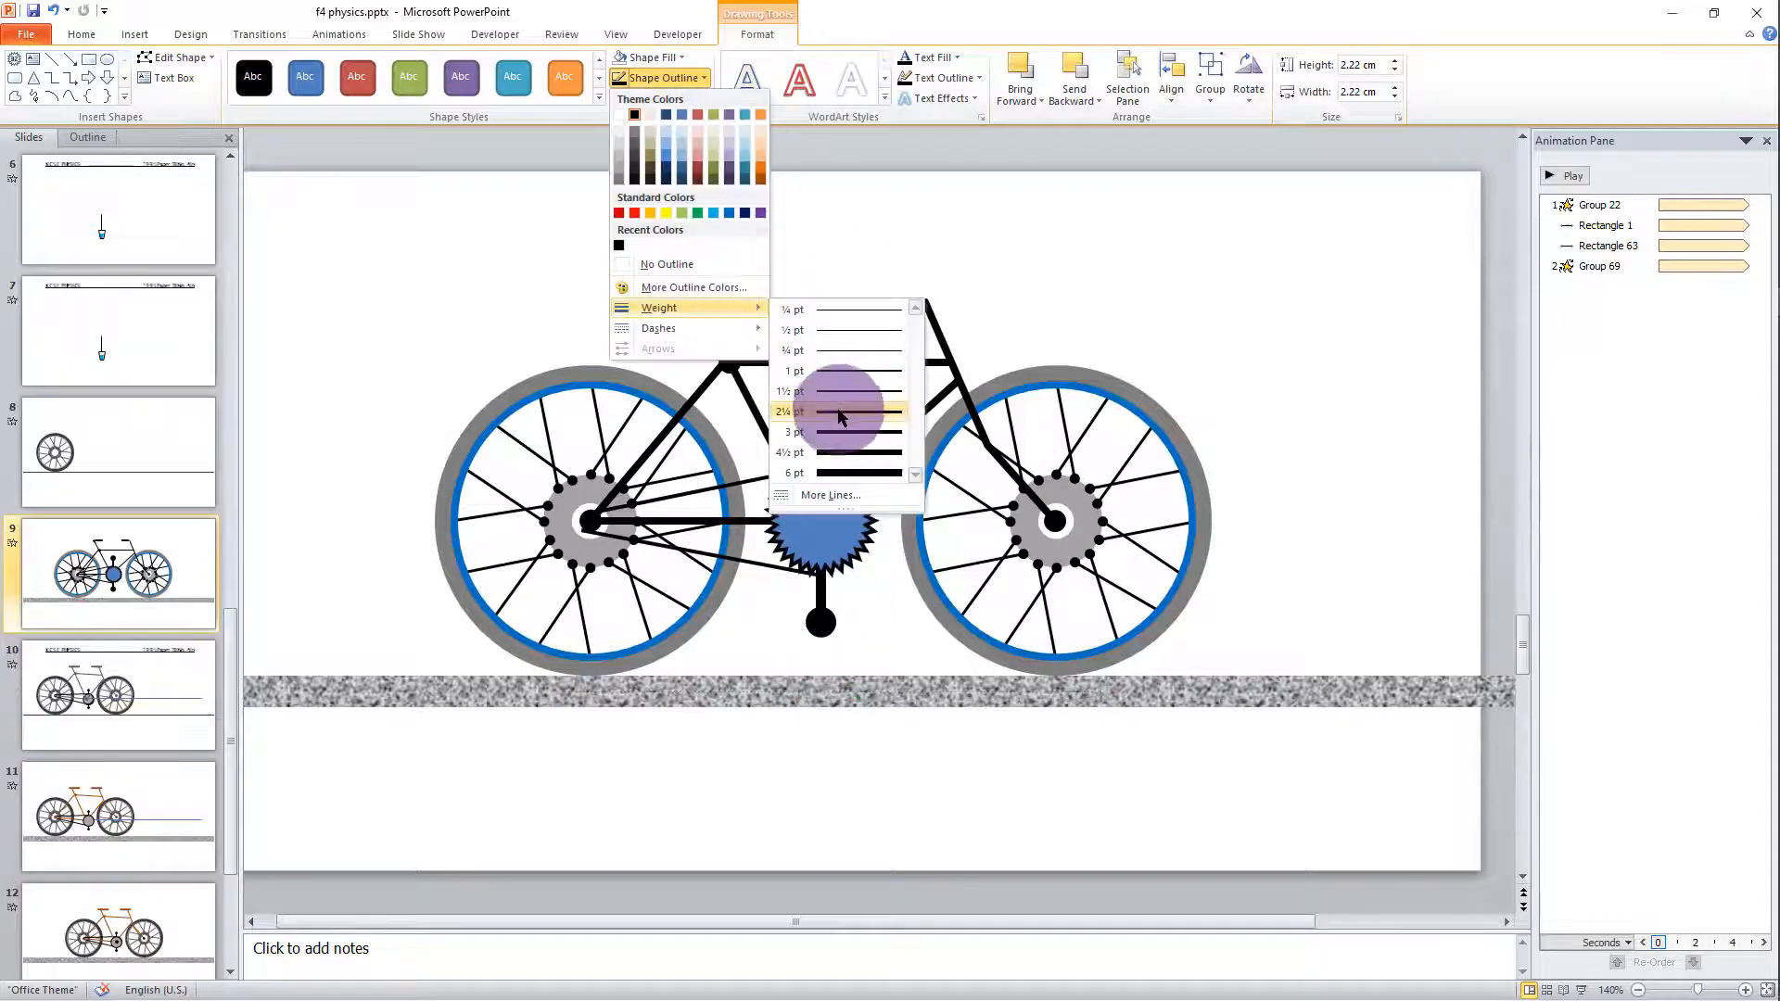
left_click(847, 421)
left_click(1076, 314)
- Fine-tune where the lower and upper chain lines meet the edge of the gear
left_click(744, 562)
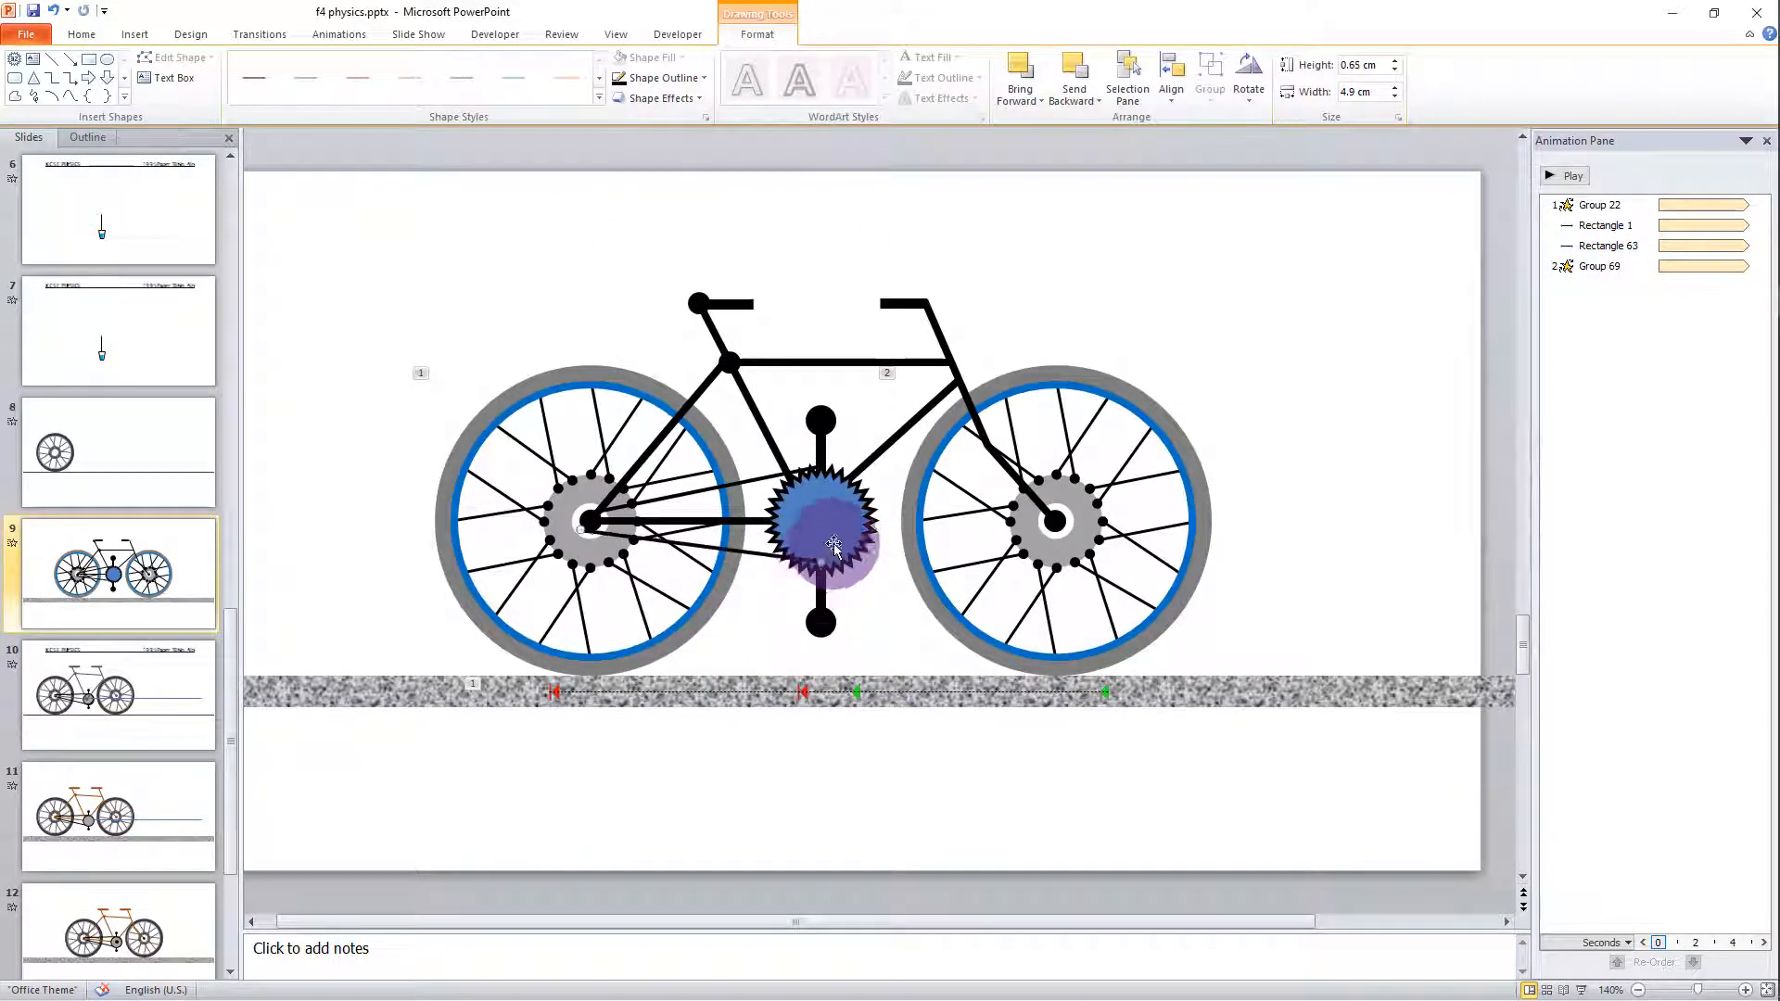
left_click(821, 473)
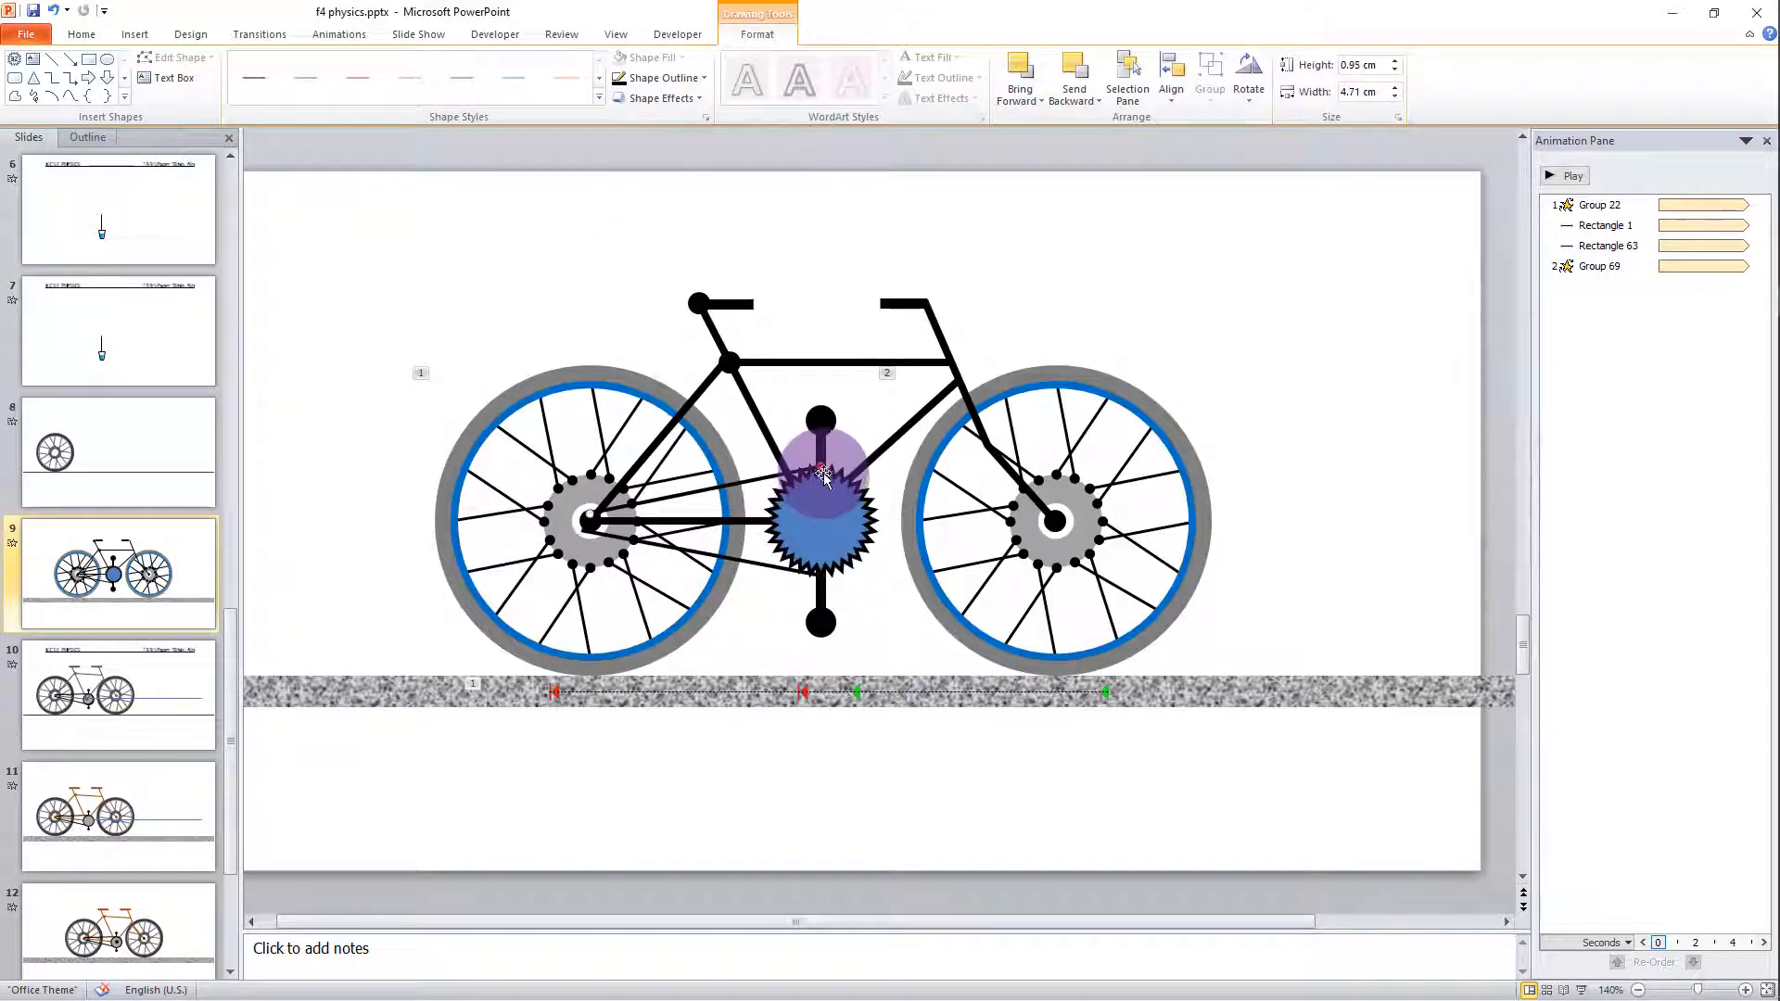
left_click(855, 558)
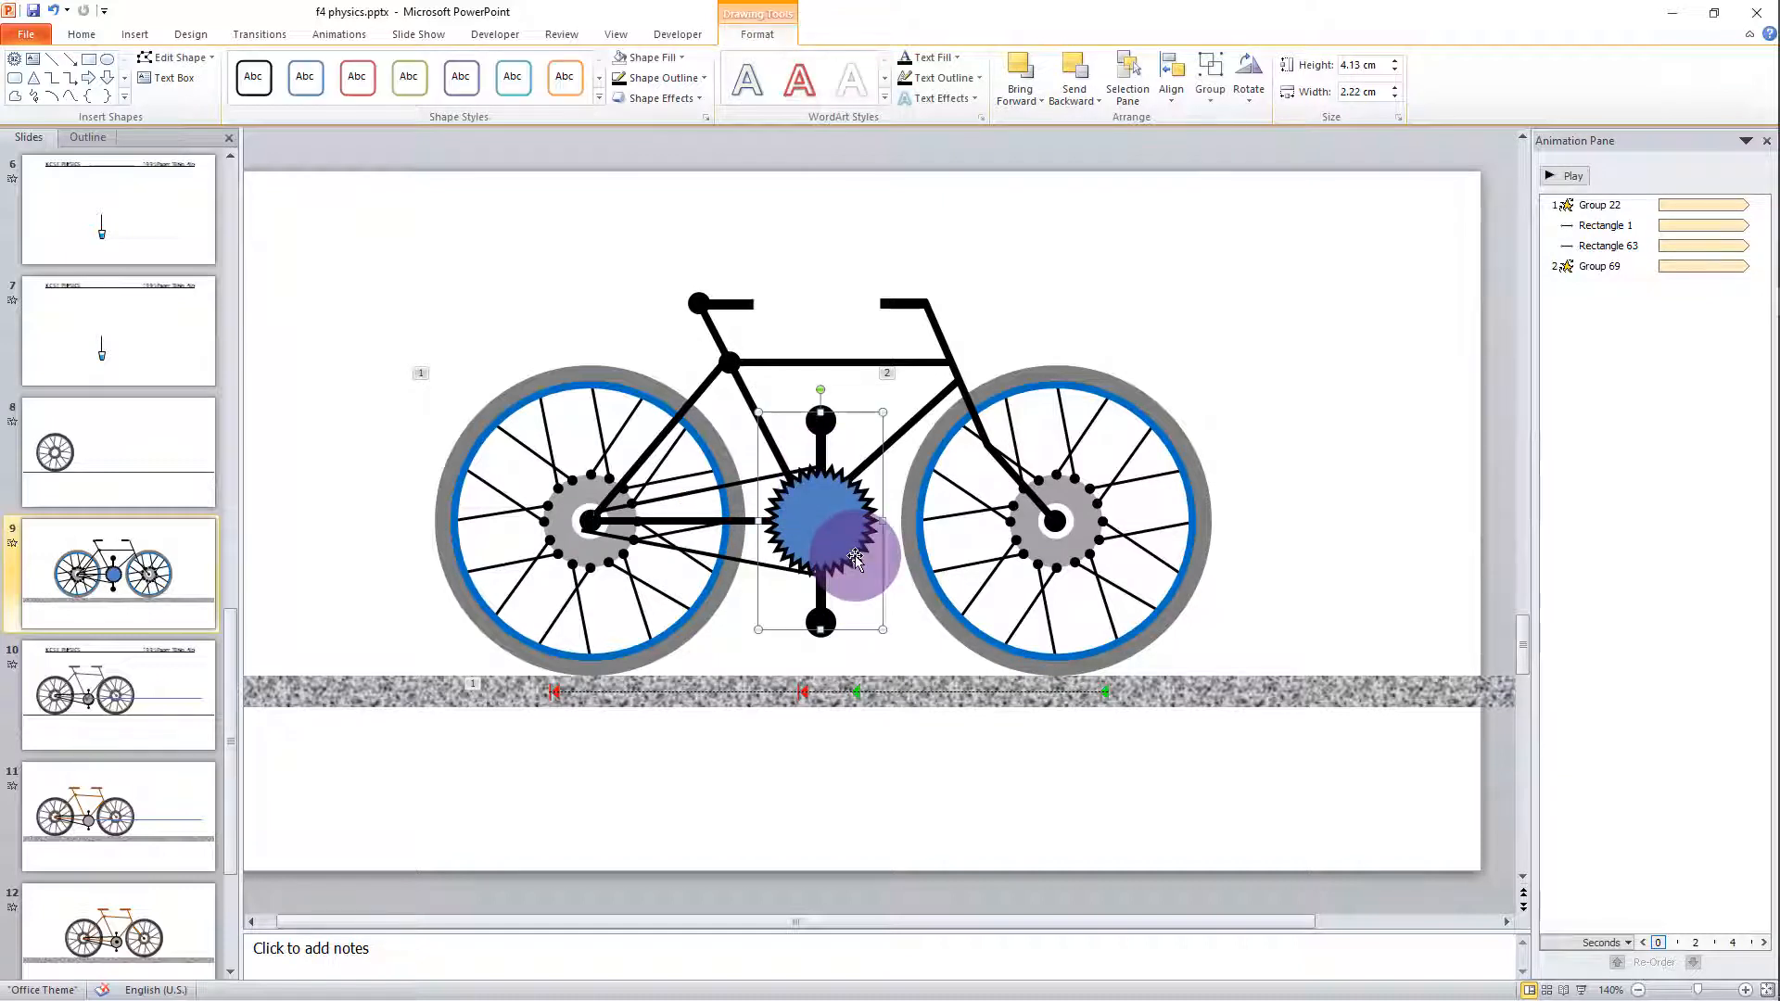
left_click(1214, 384)
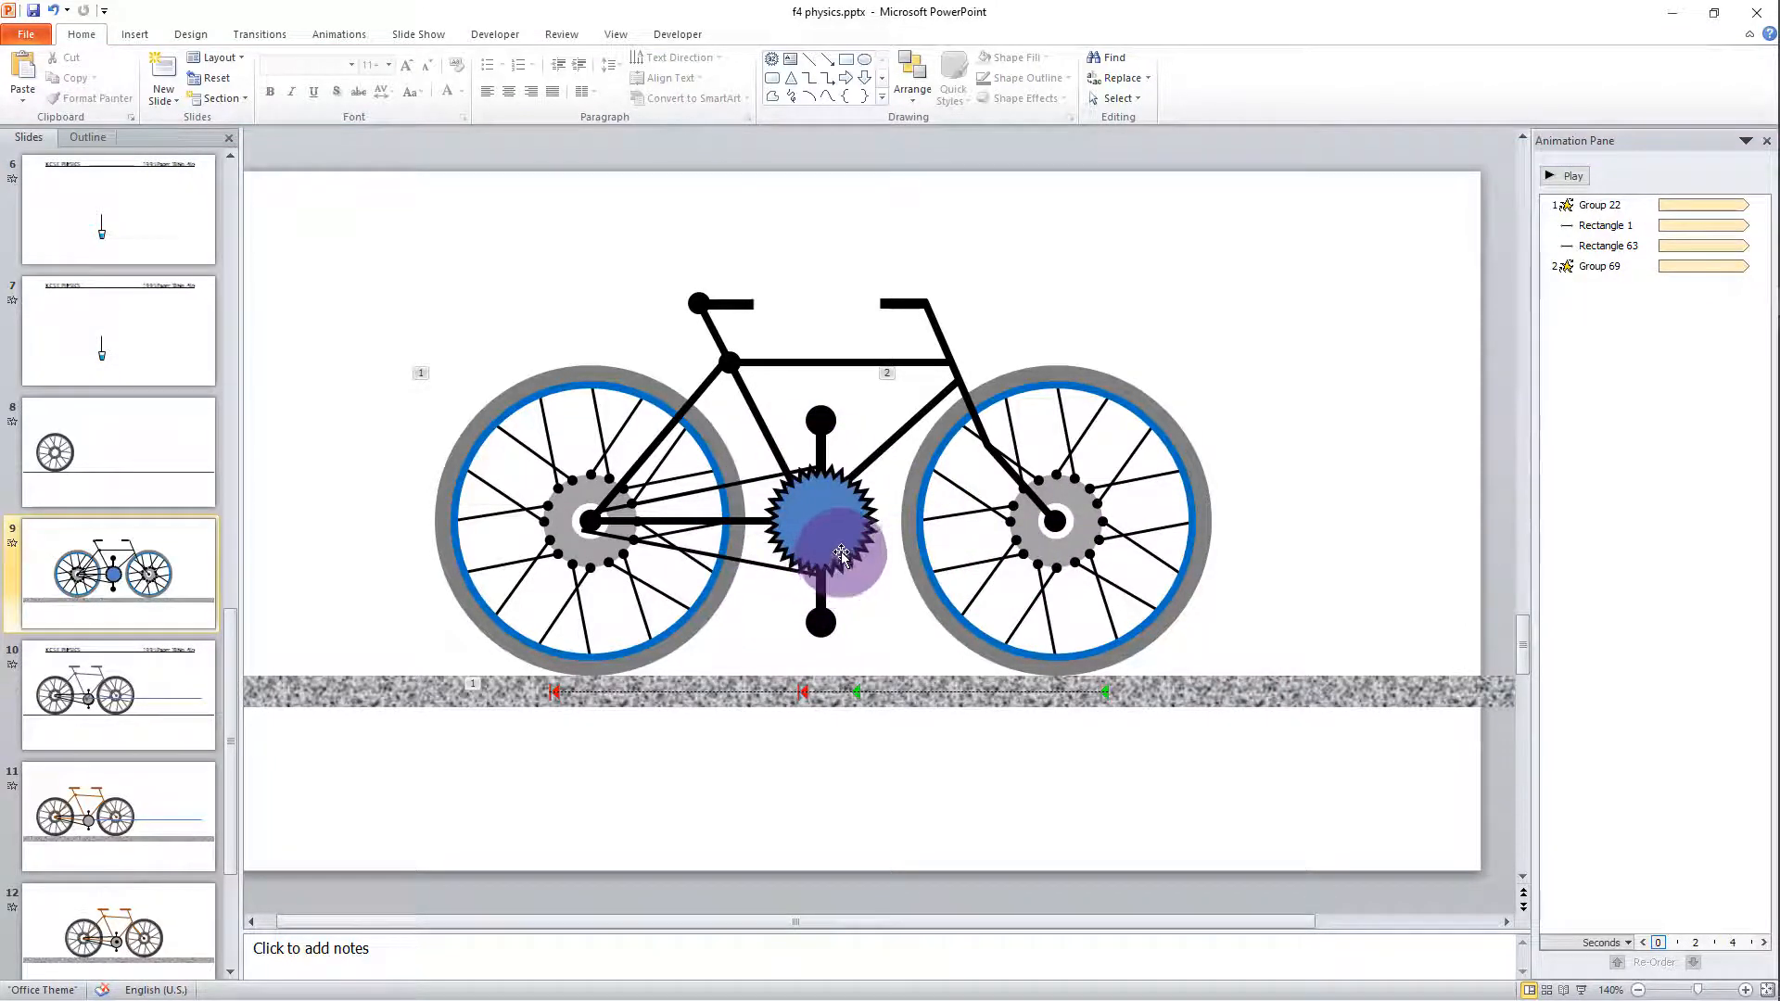
- Add the Spin emphasis animation to the gear-and-crank group on slide 9
left_click(823, 427)
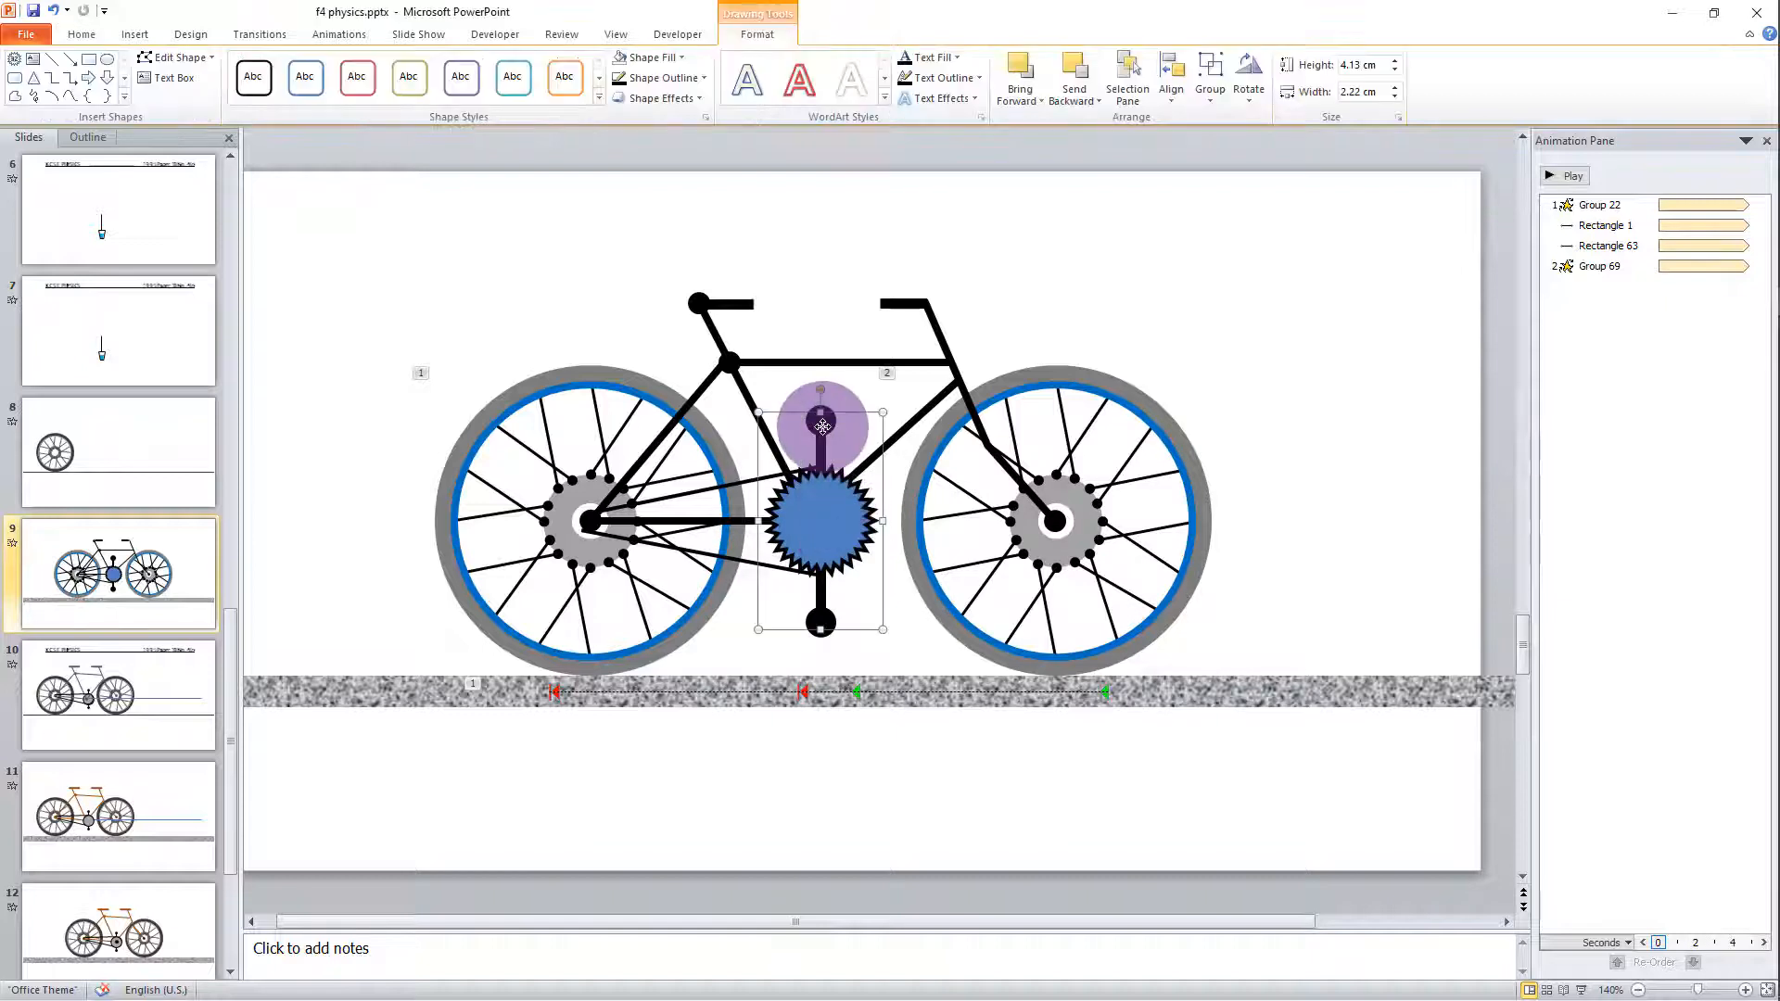
left_click(333, 37)
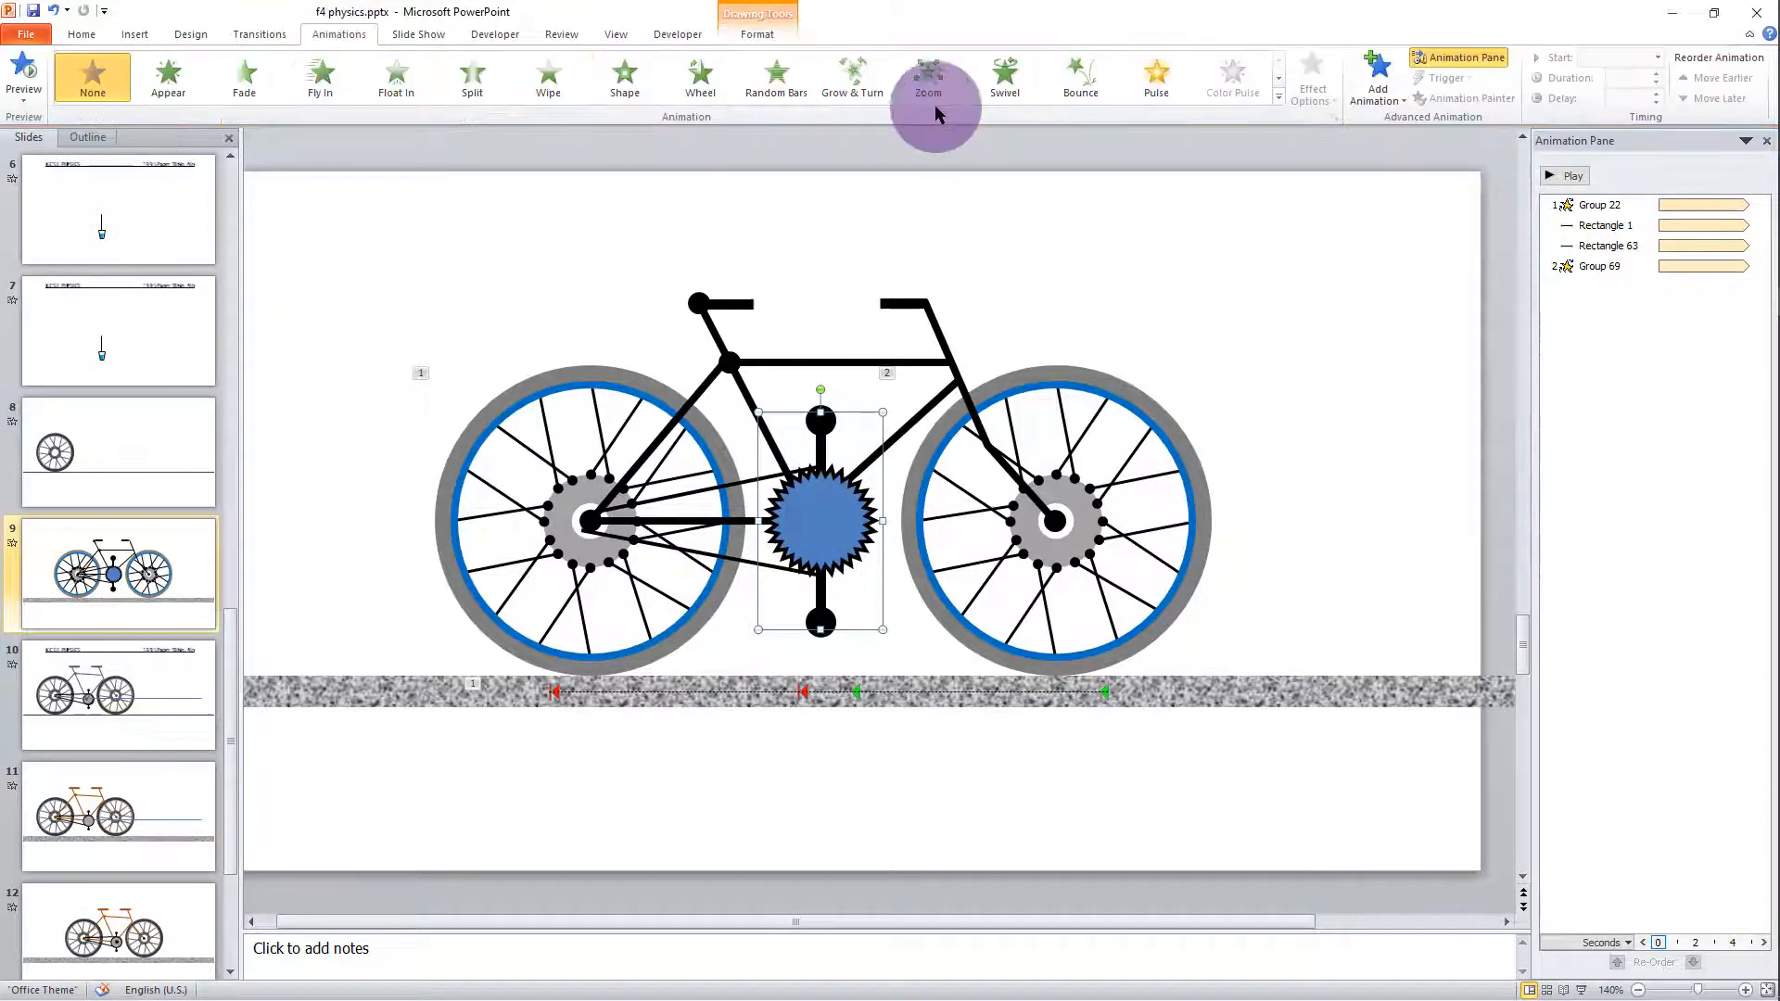
left_click(1390, 102)
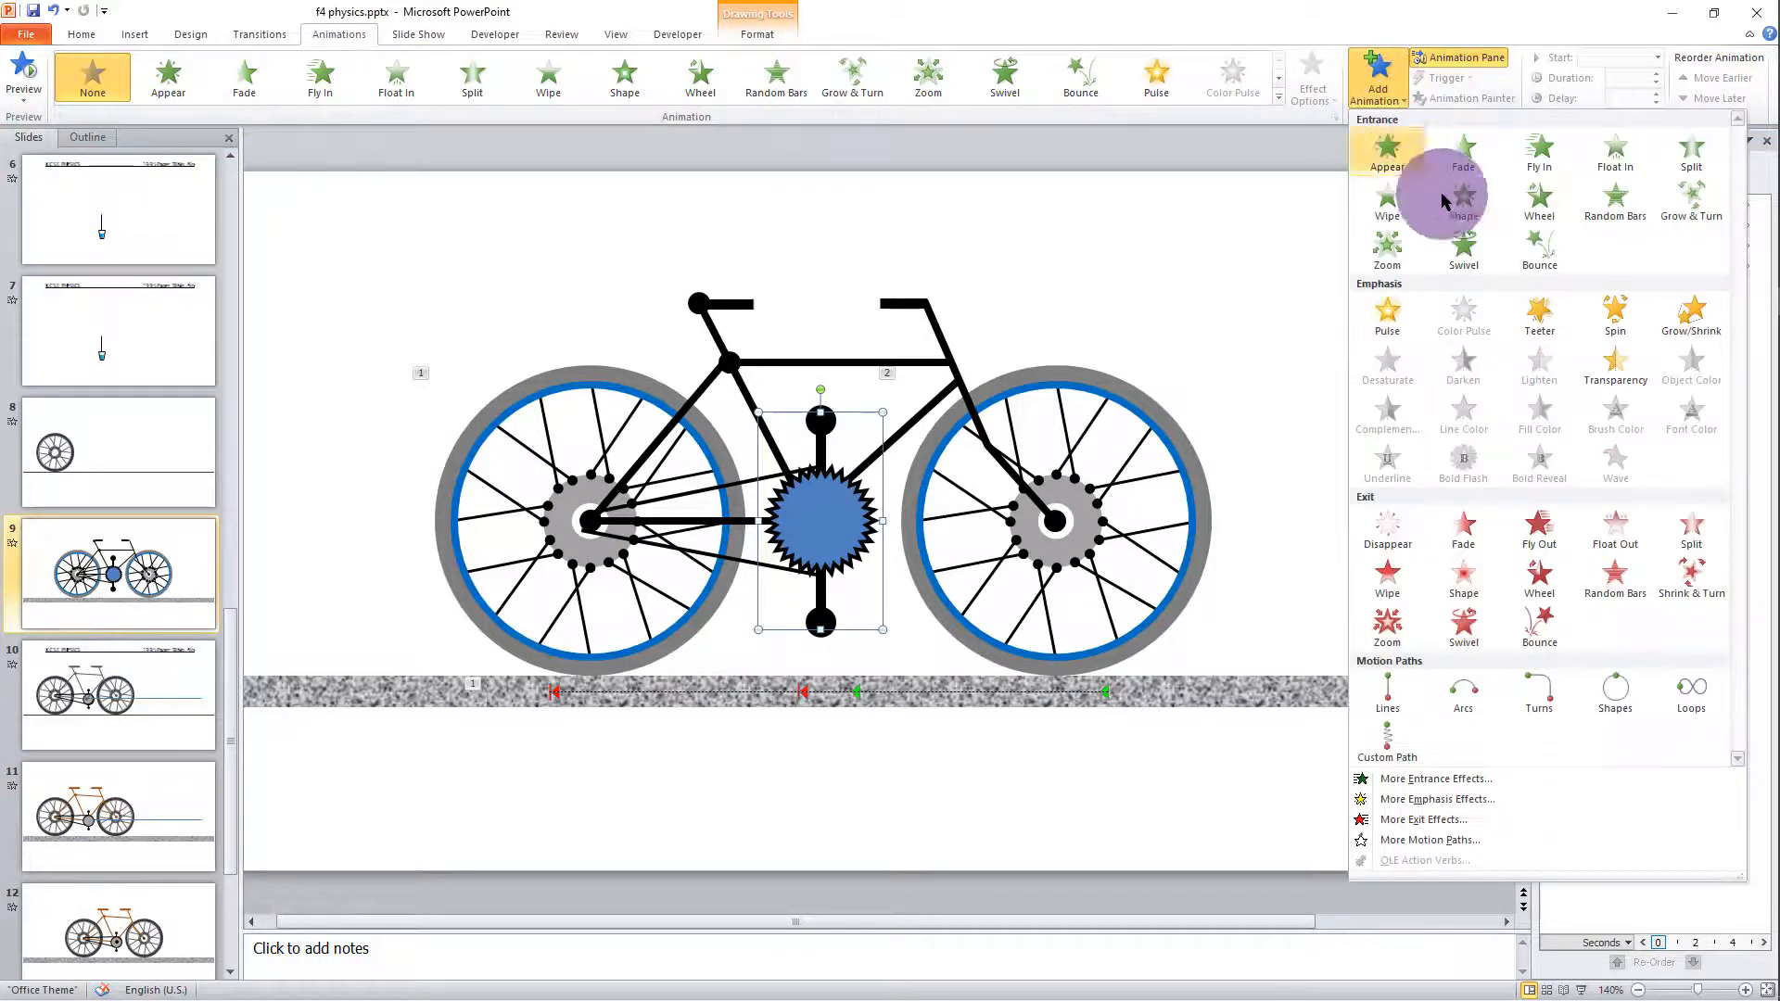
left_click(1632, 321)
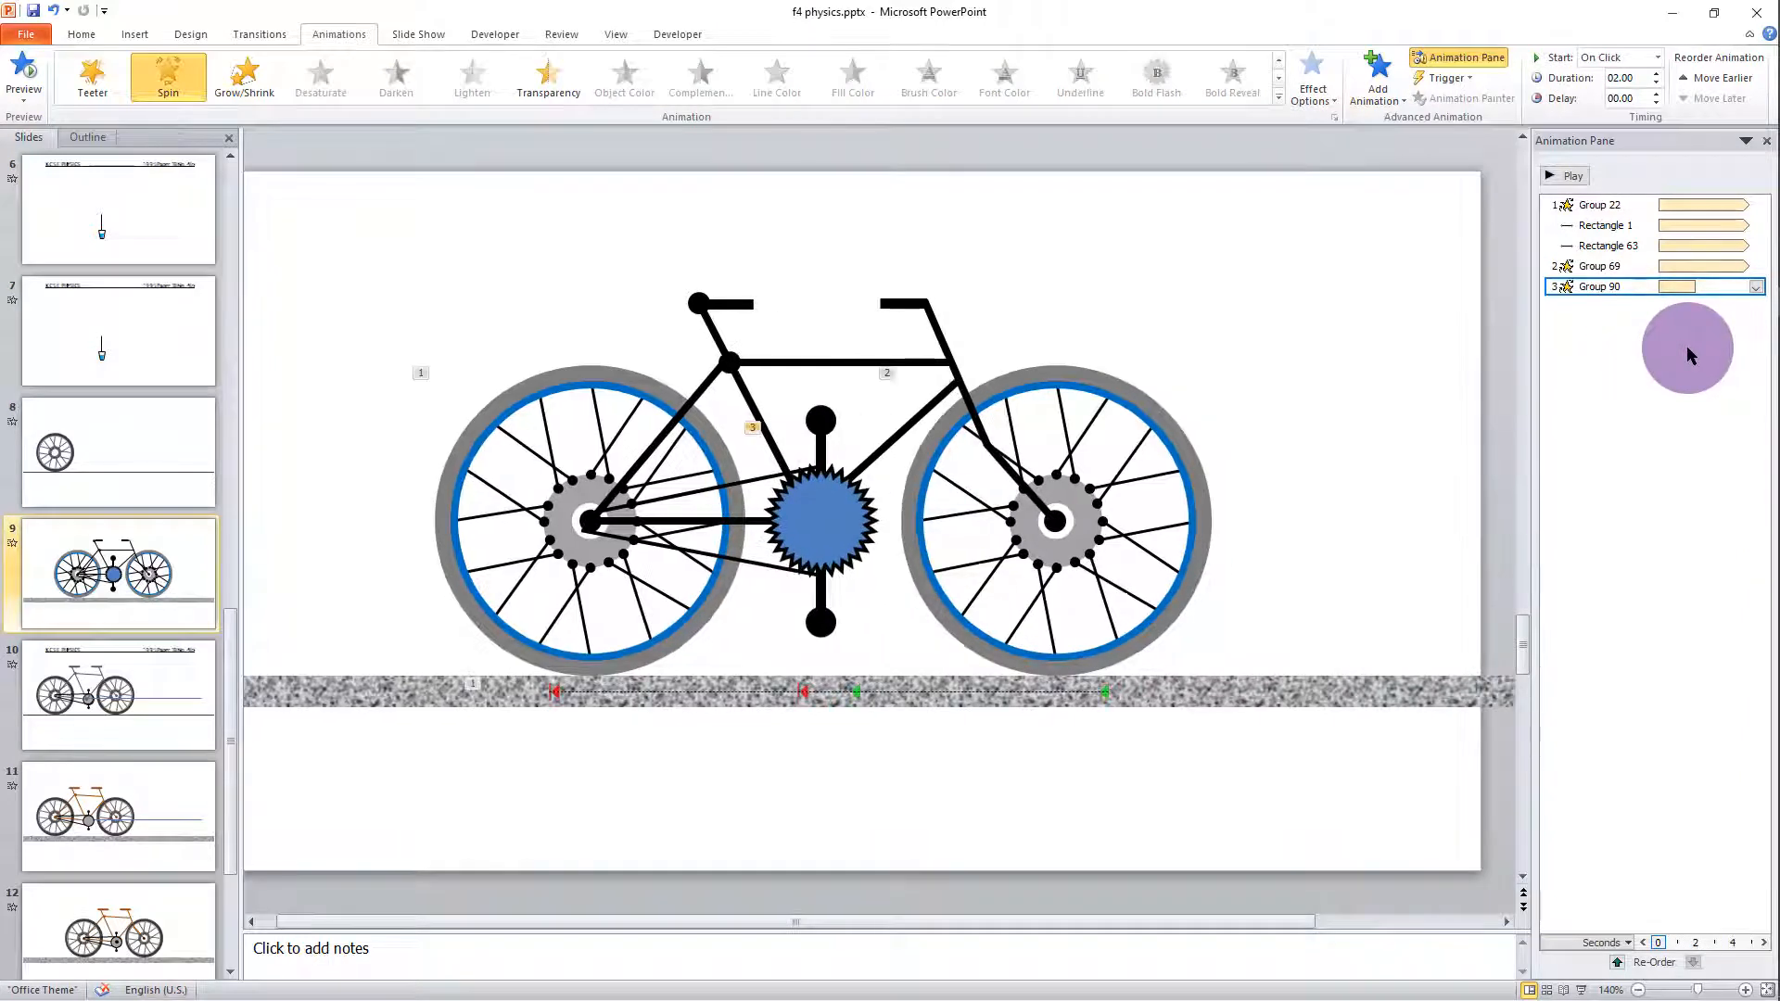
- Set the gear-and-crank spin to a 5 seconds (Very Slow) duration, repeating Until Next Click
left_click(1757, 290)
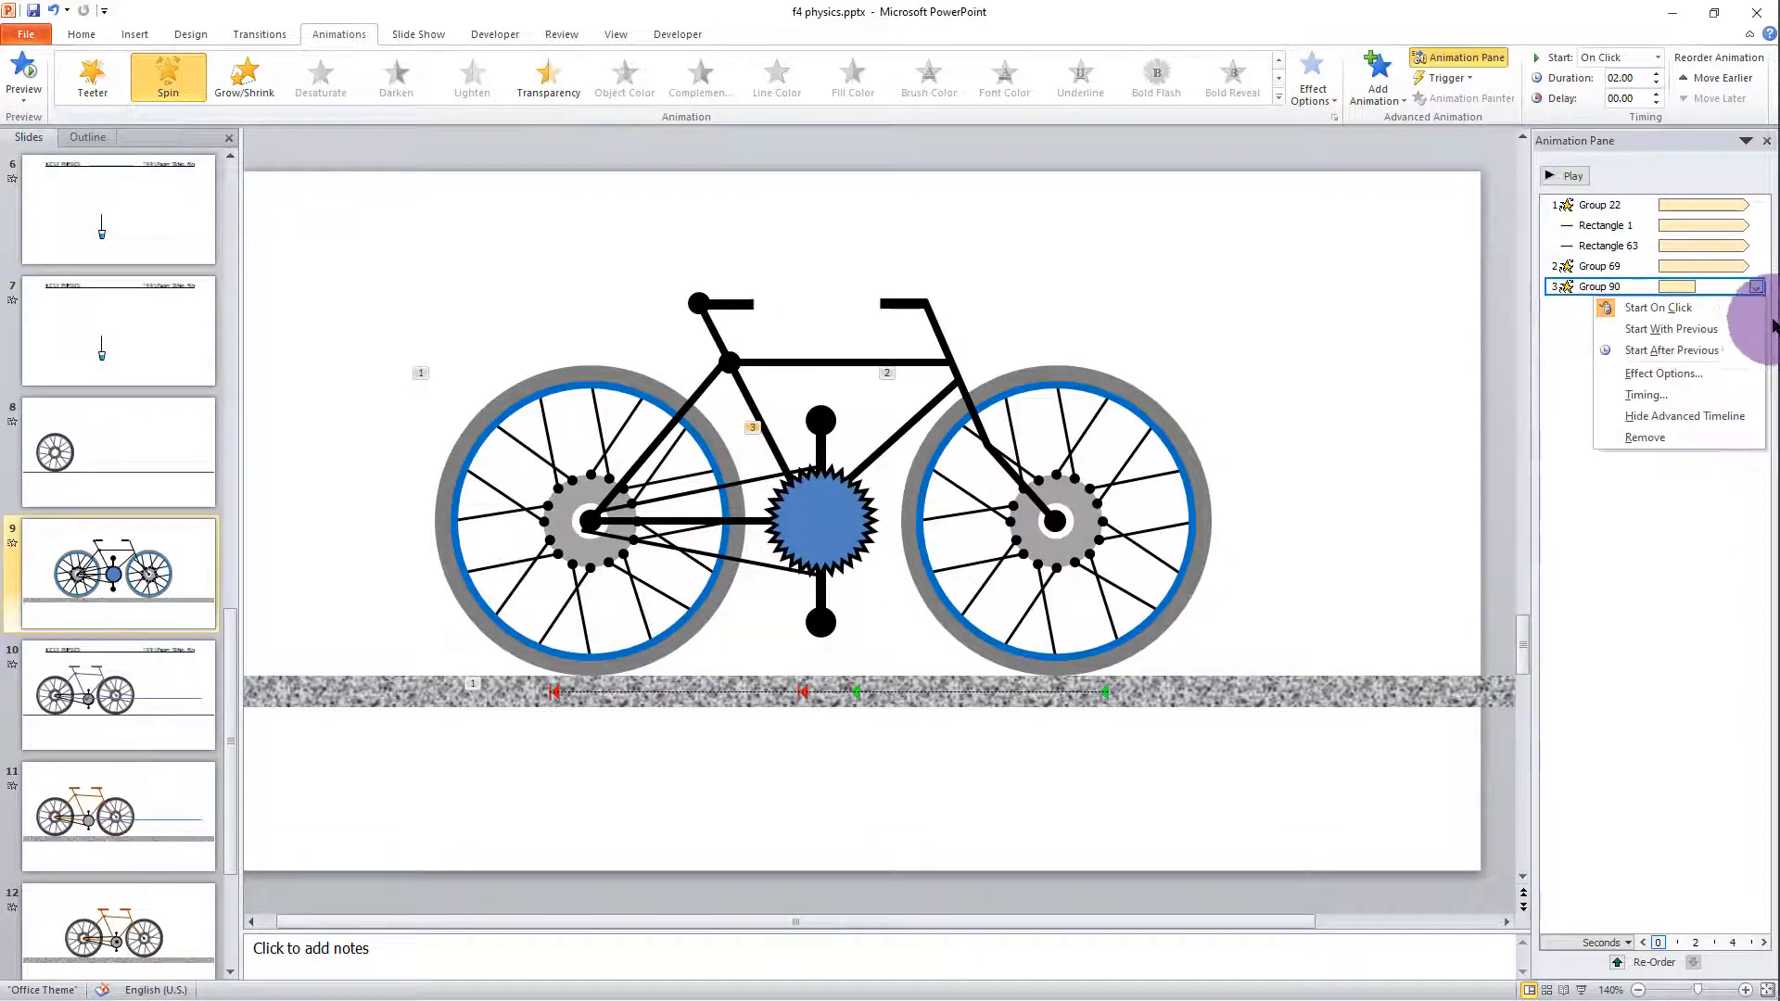
left_click(1720, 394)
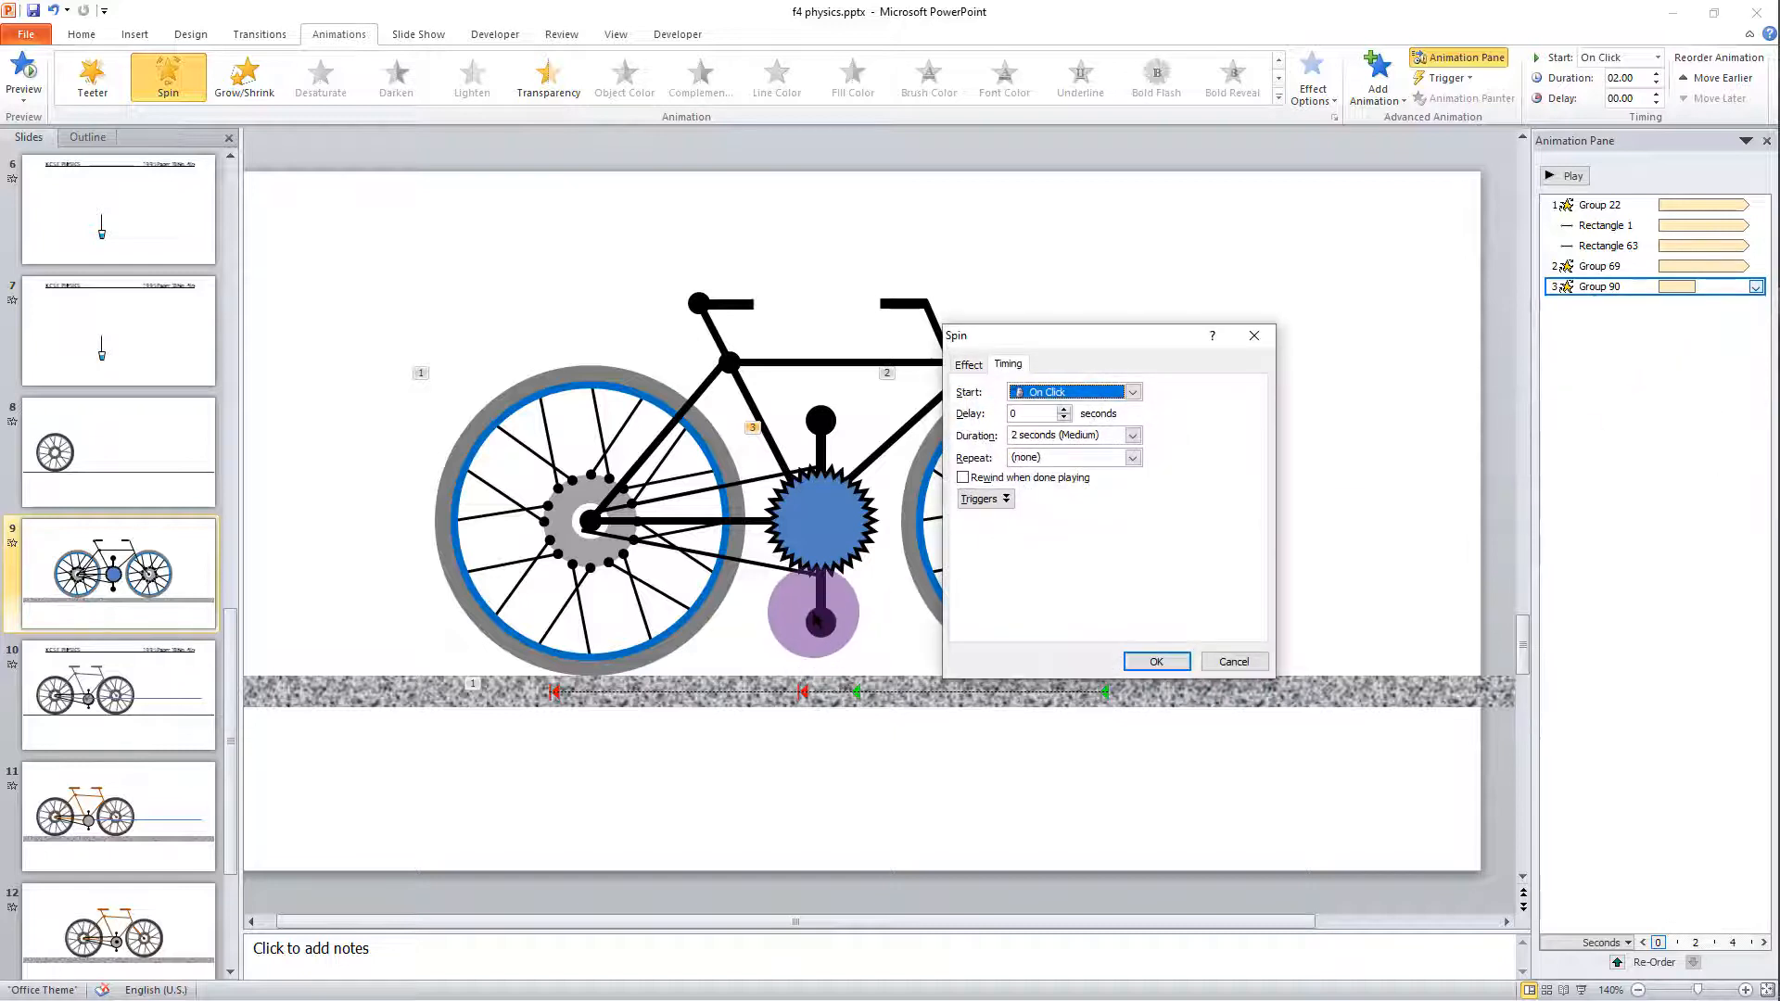
left_click(1134, 443)
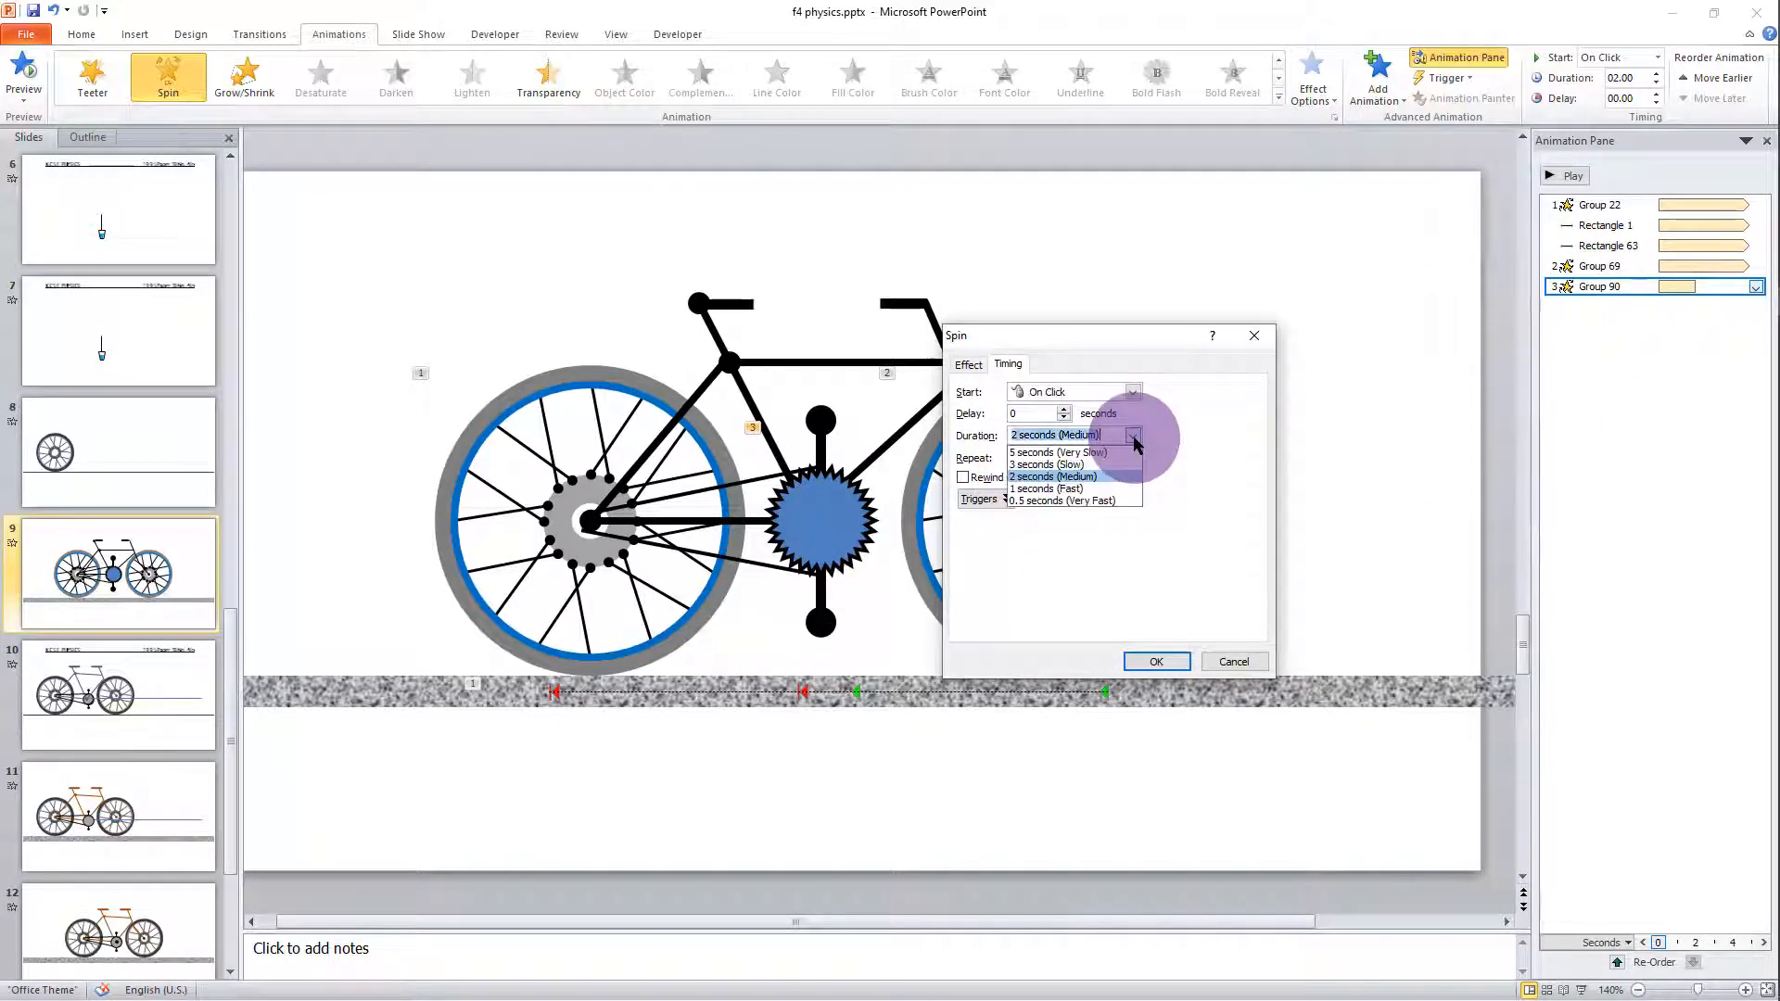
left_click(1128, 452)
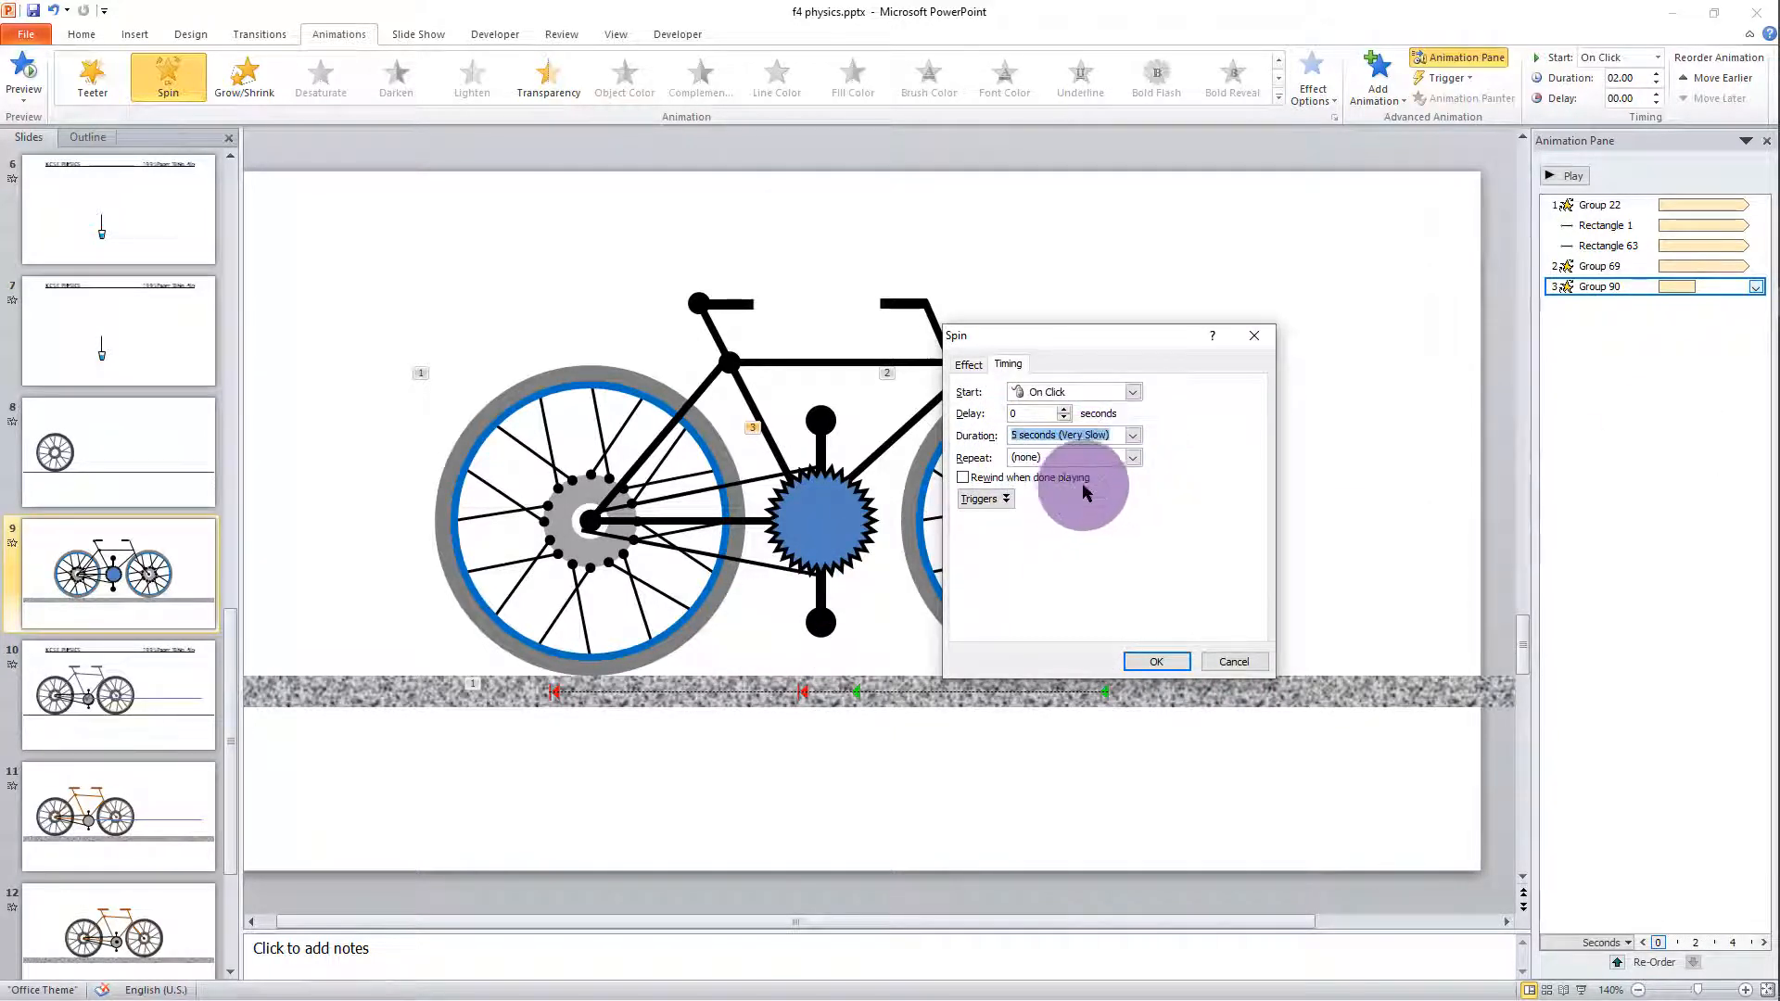
left_click(1133, 458)
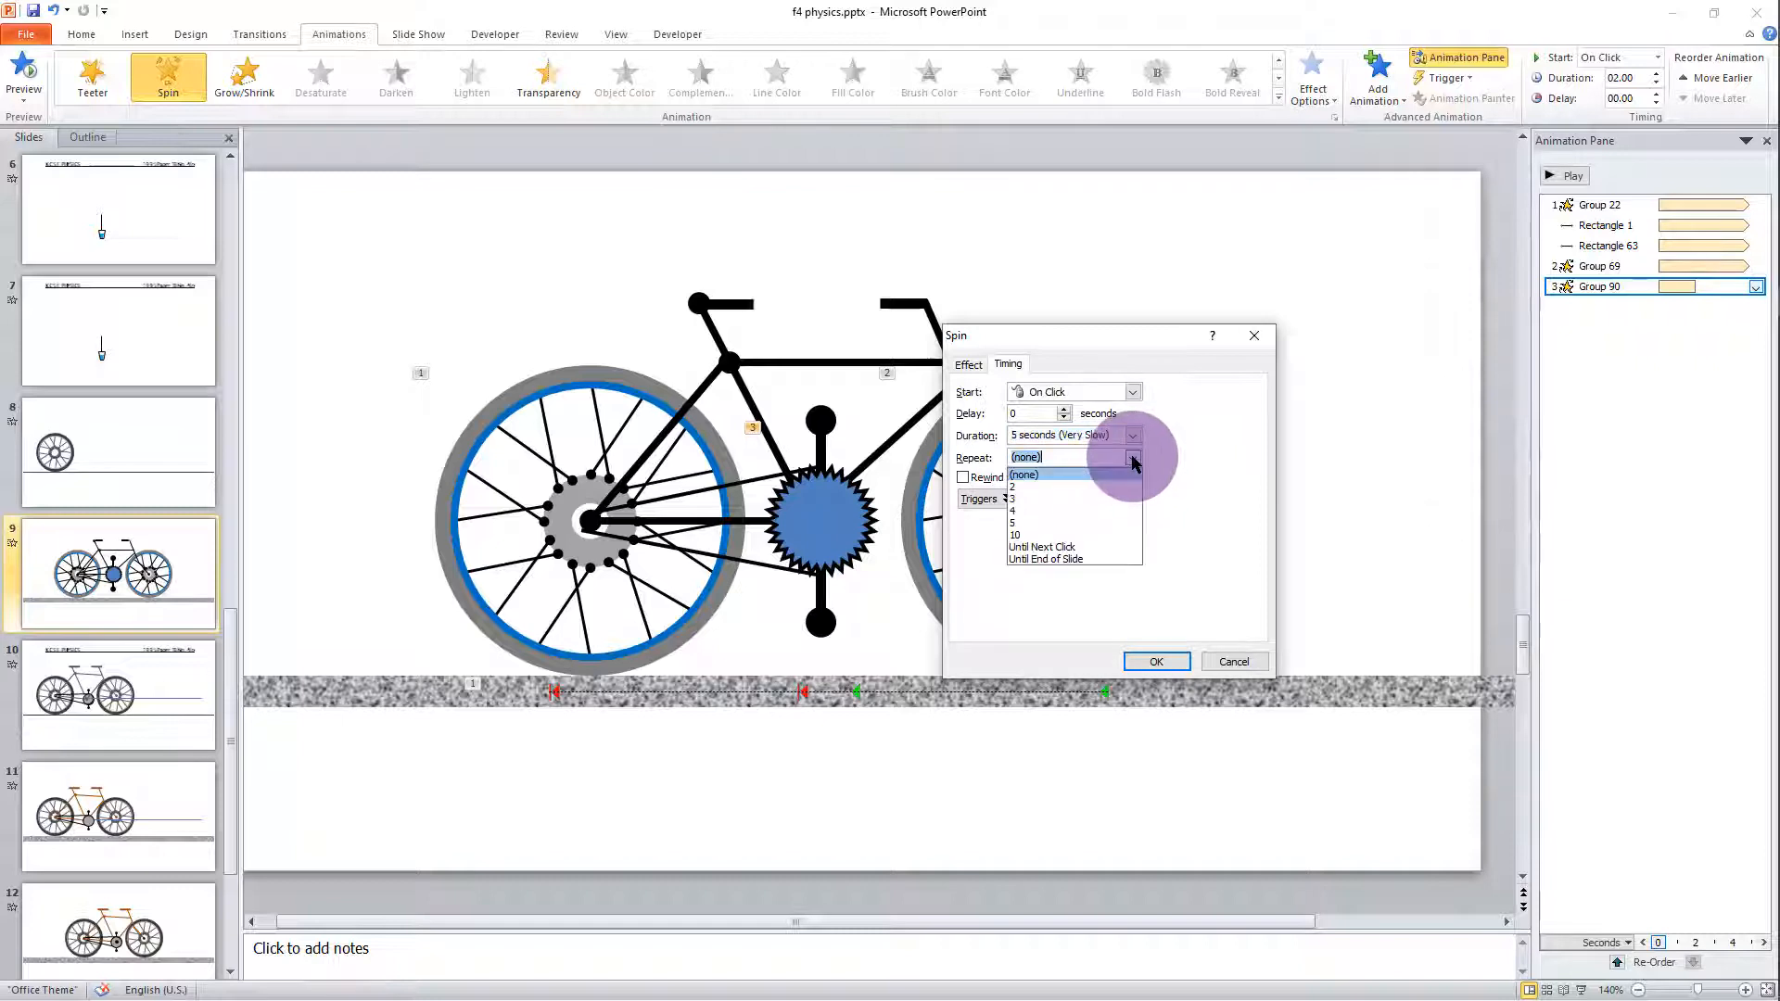
left_click(1113, 545)
left_click(1171, 662)
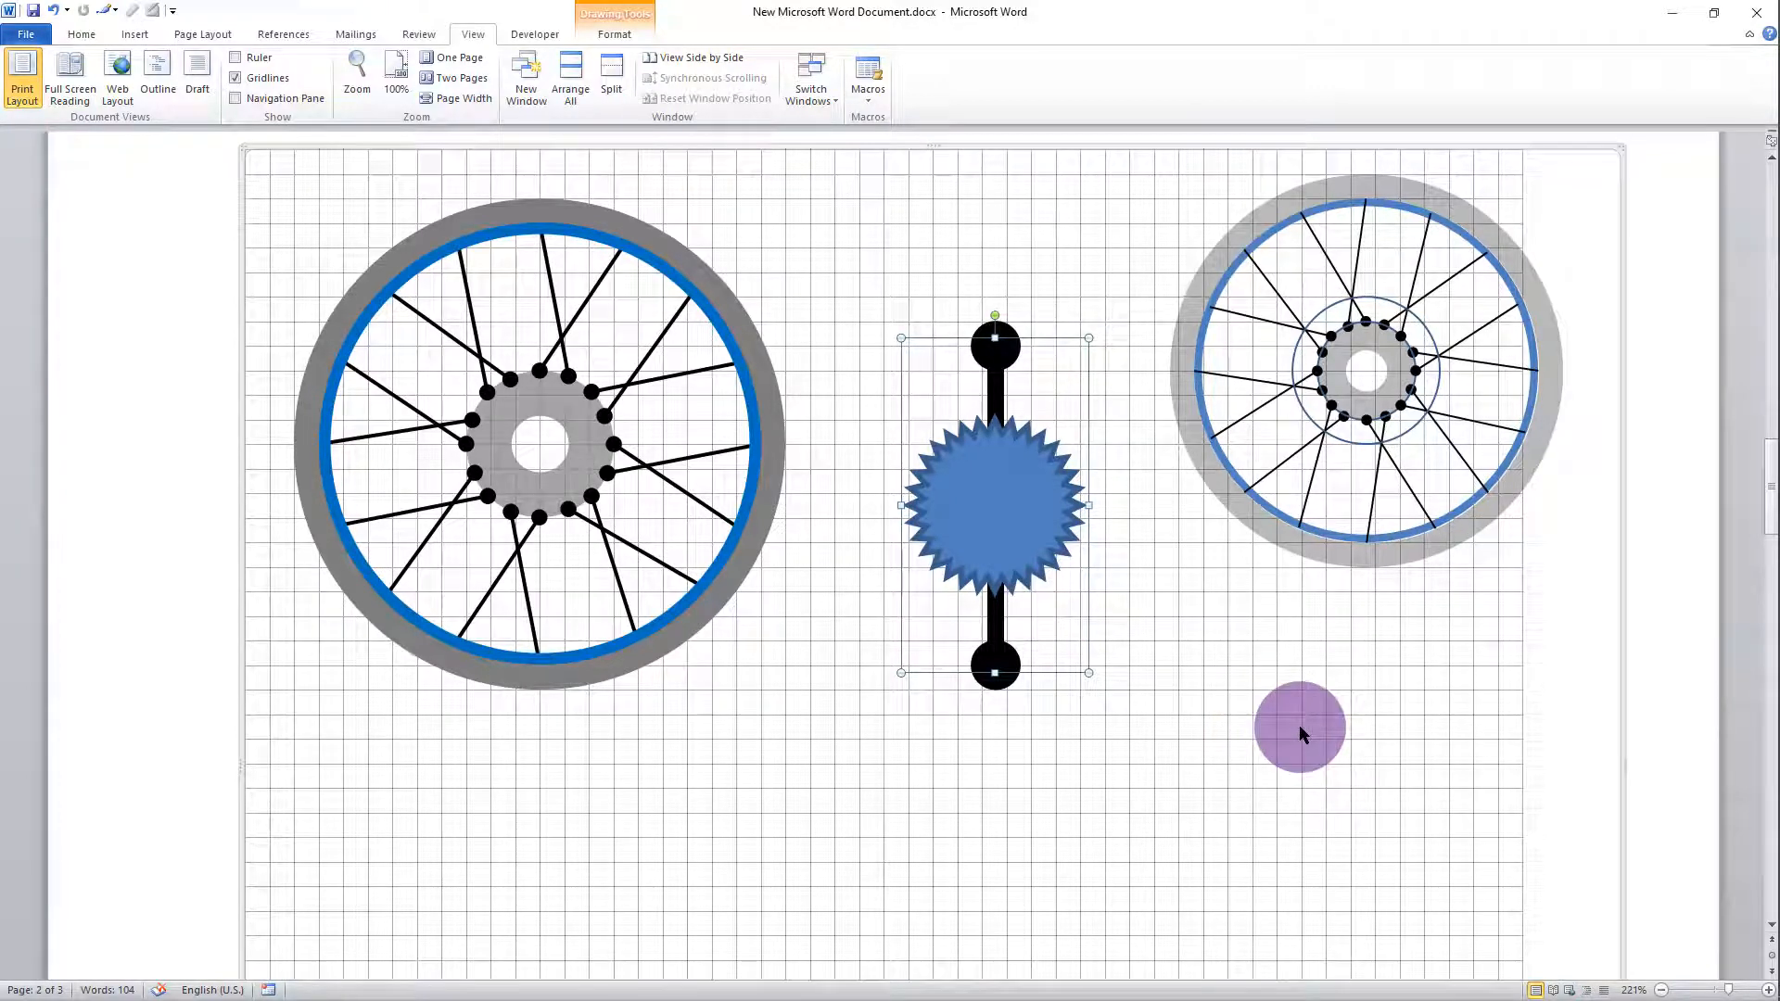
left_click_drag(1203, 753, 291, 195)
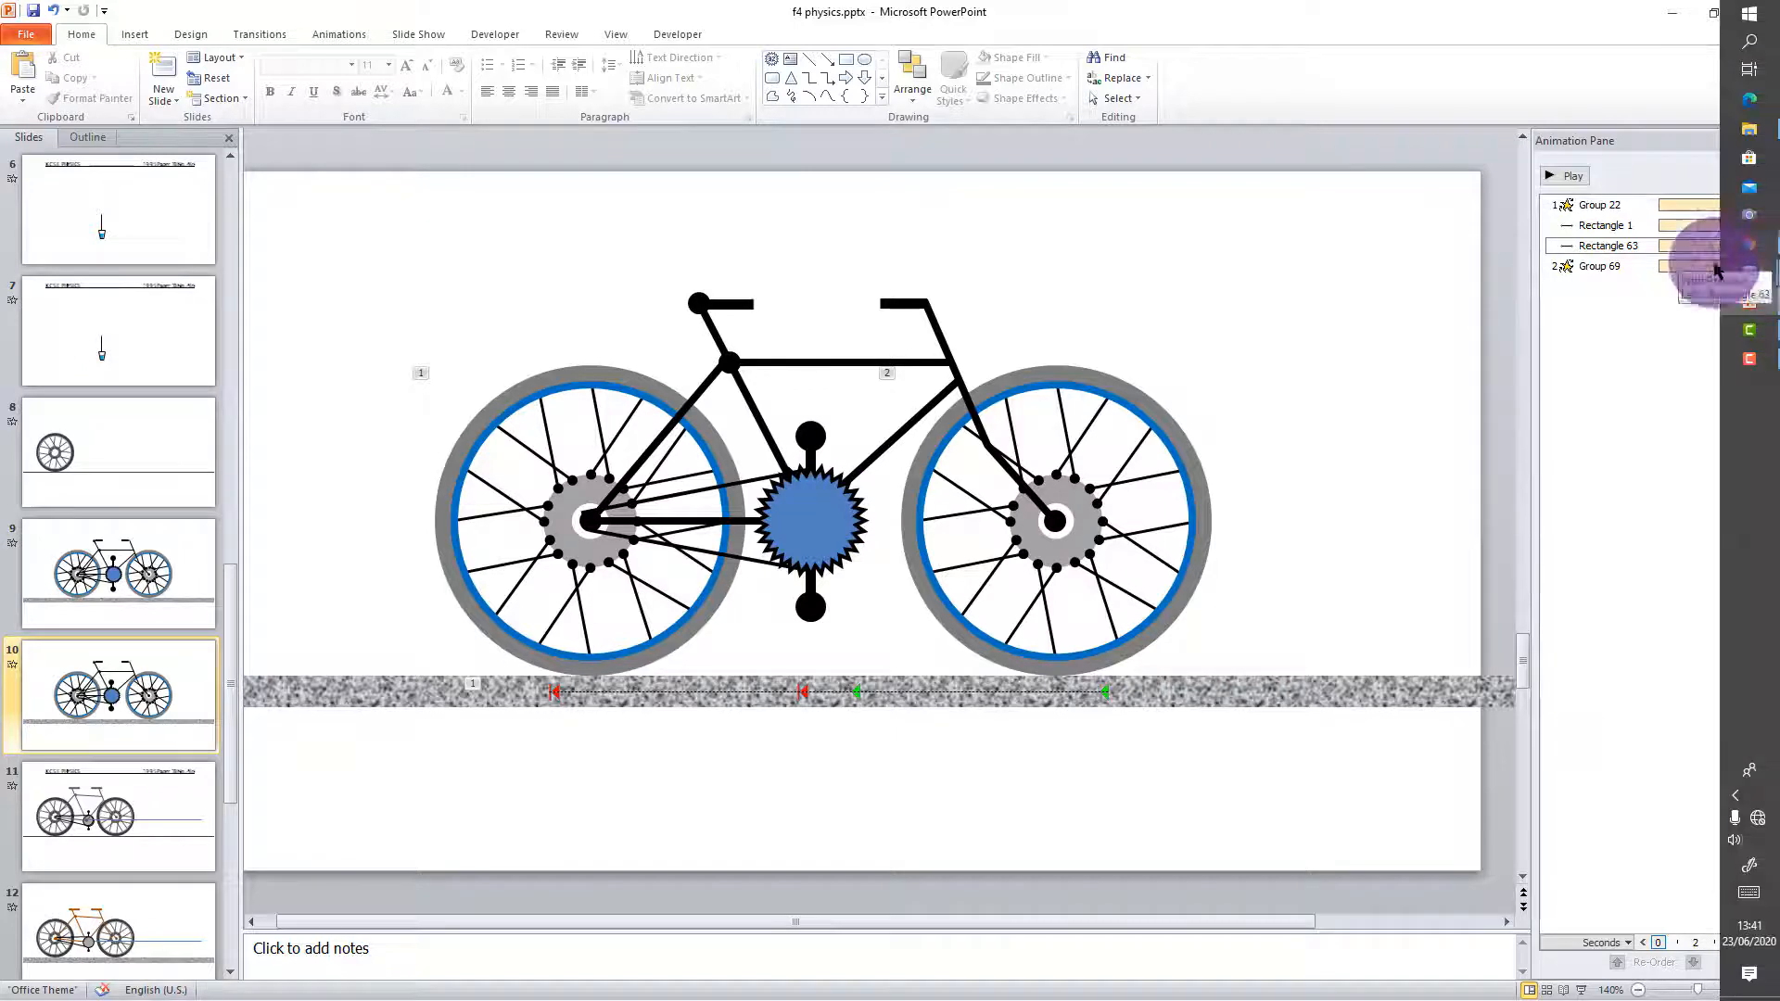
- On slide 10, set the front wheel's spin to start with the previous animation and play the preview
left_click(1759, 265)
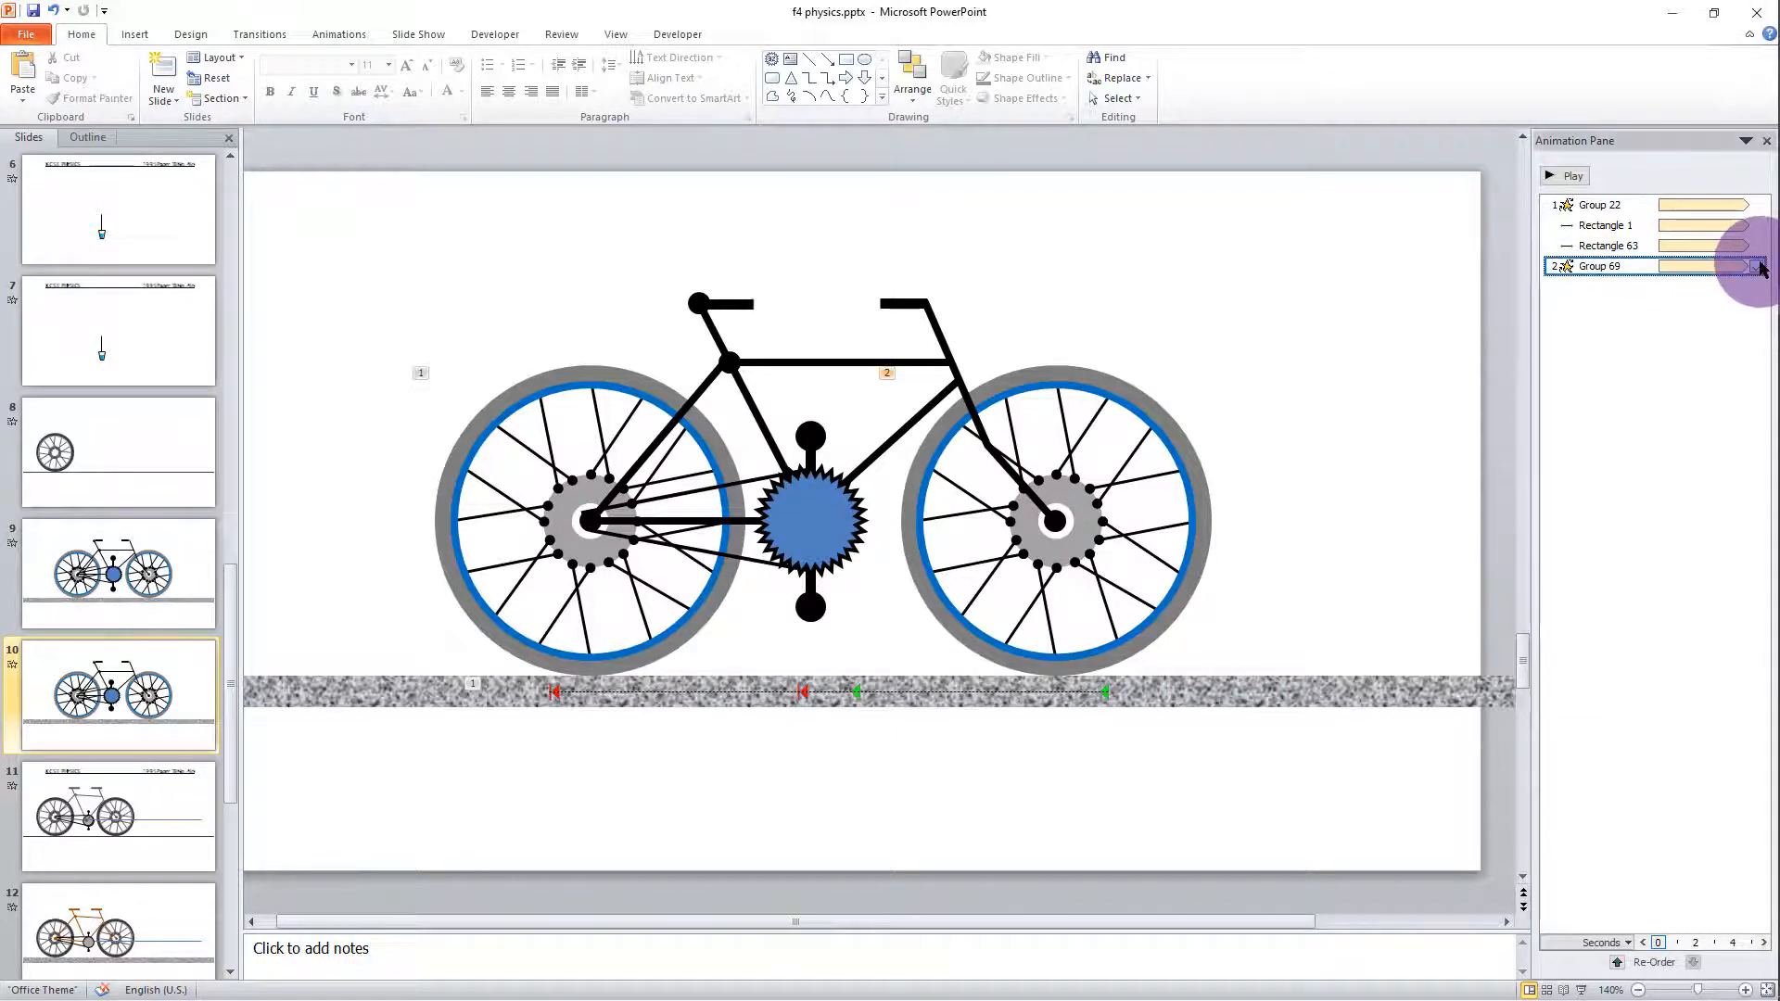
left_click(1757, 267)
left_click(1716, 307)
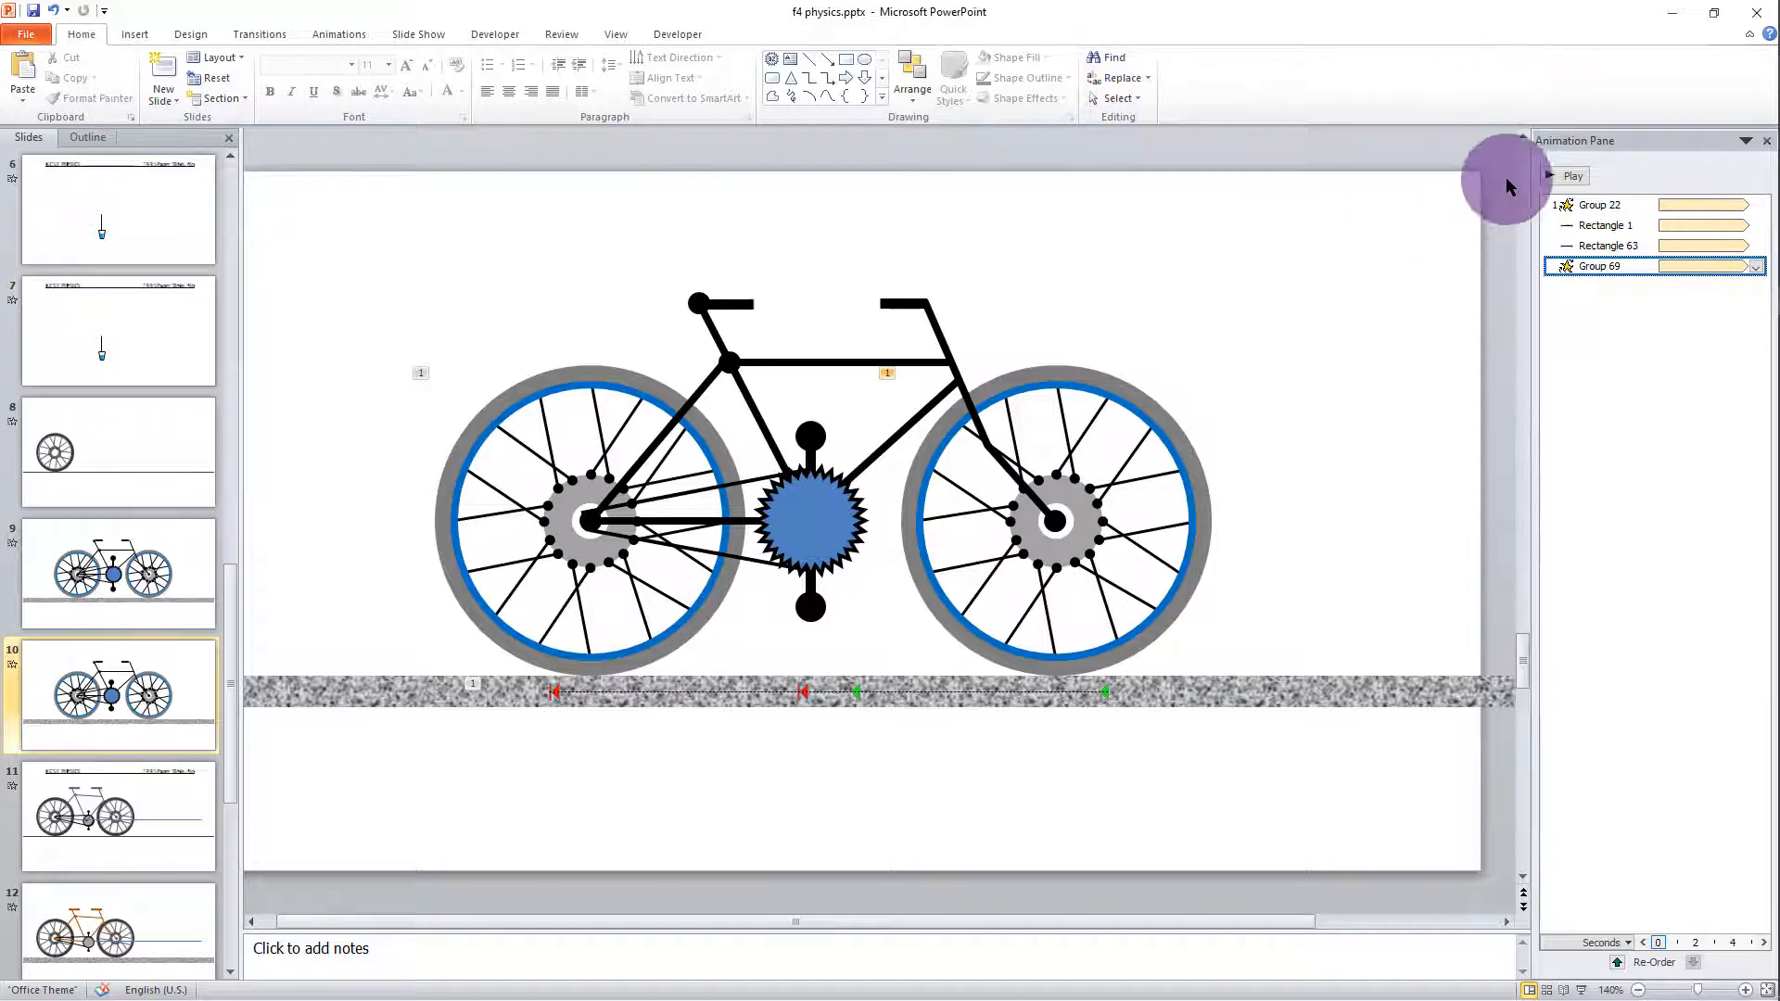
left_click(1565, 176)
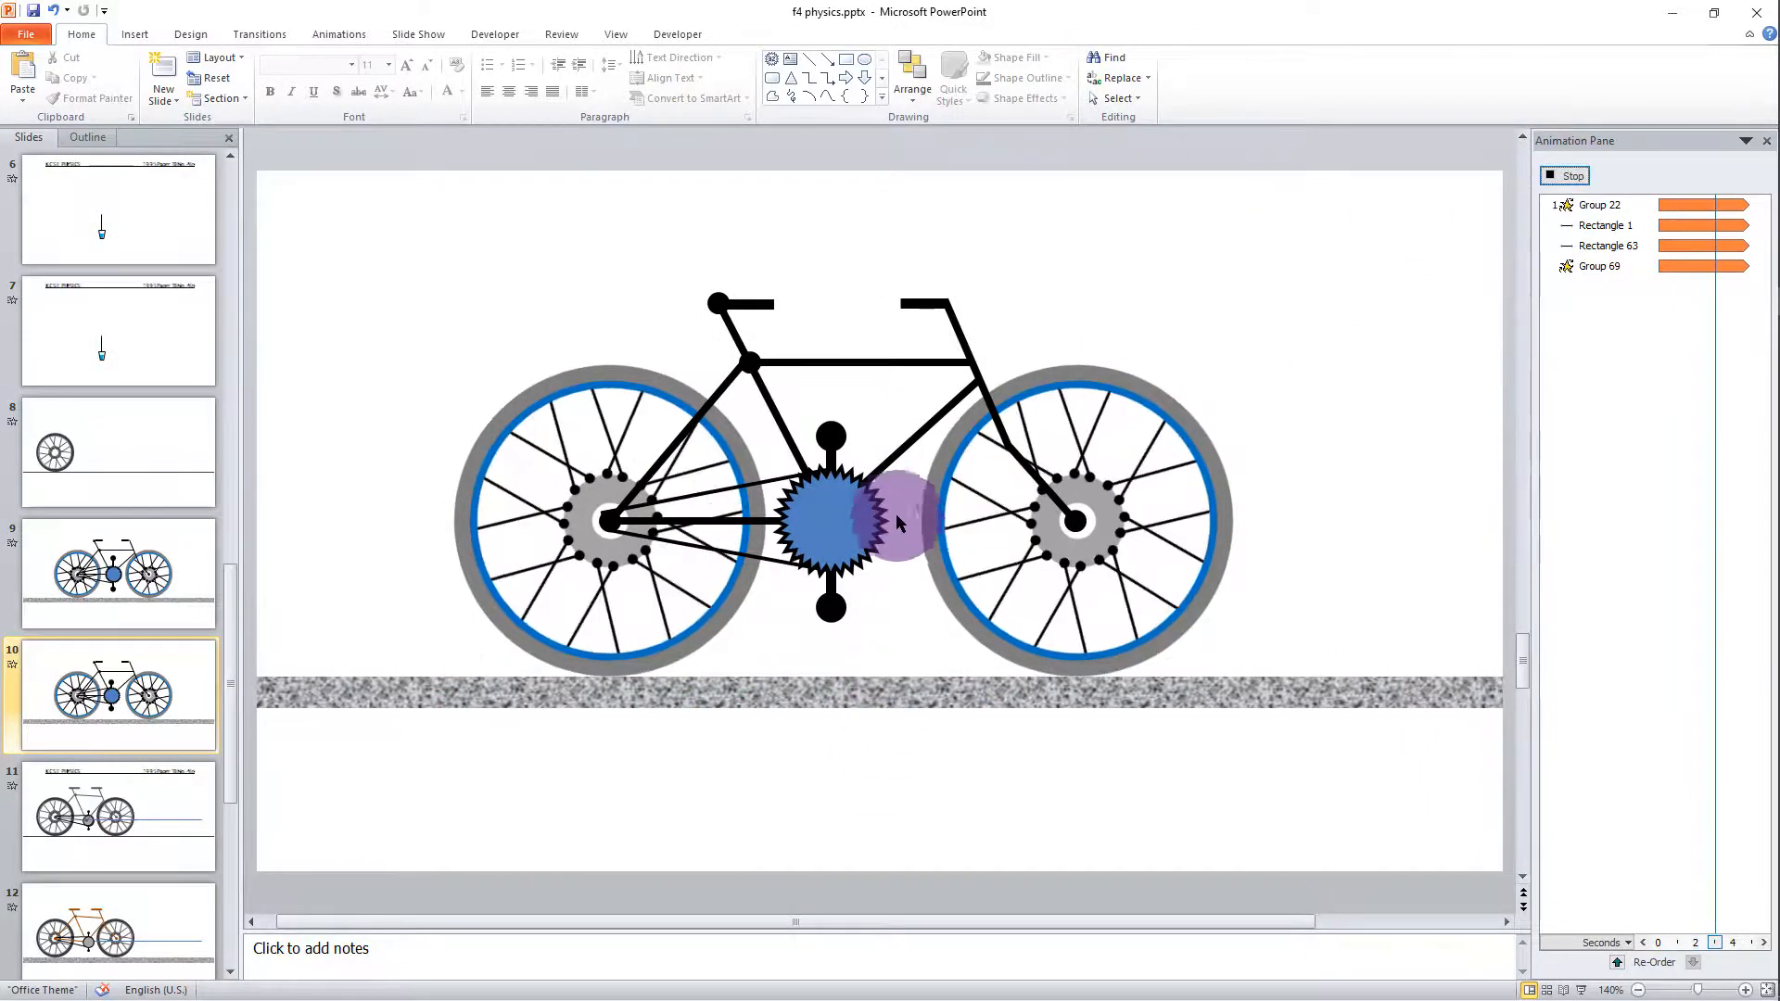
- Give the gear-and-crank group on slide 10 a Spin animation with a 10-second duration, repeating Until Next Click
left_click(830, 509)
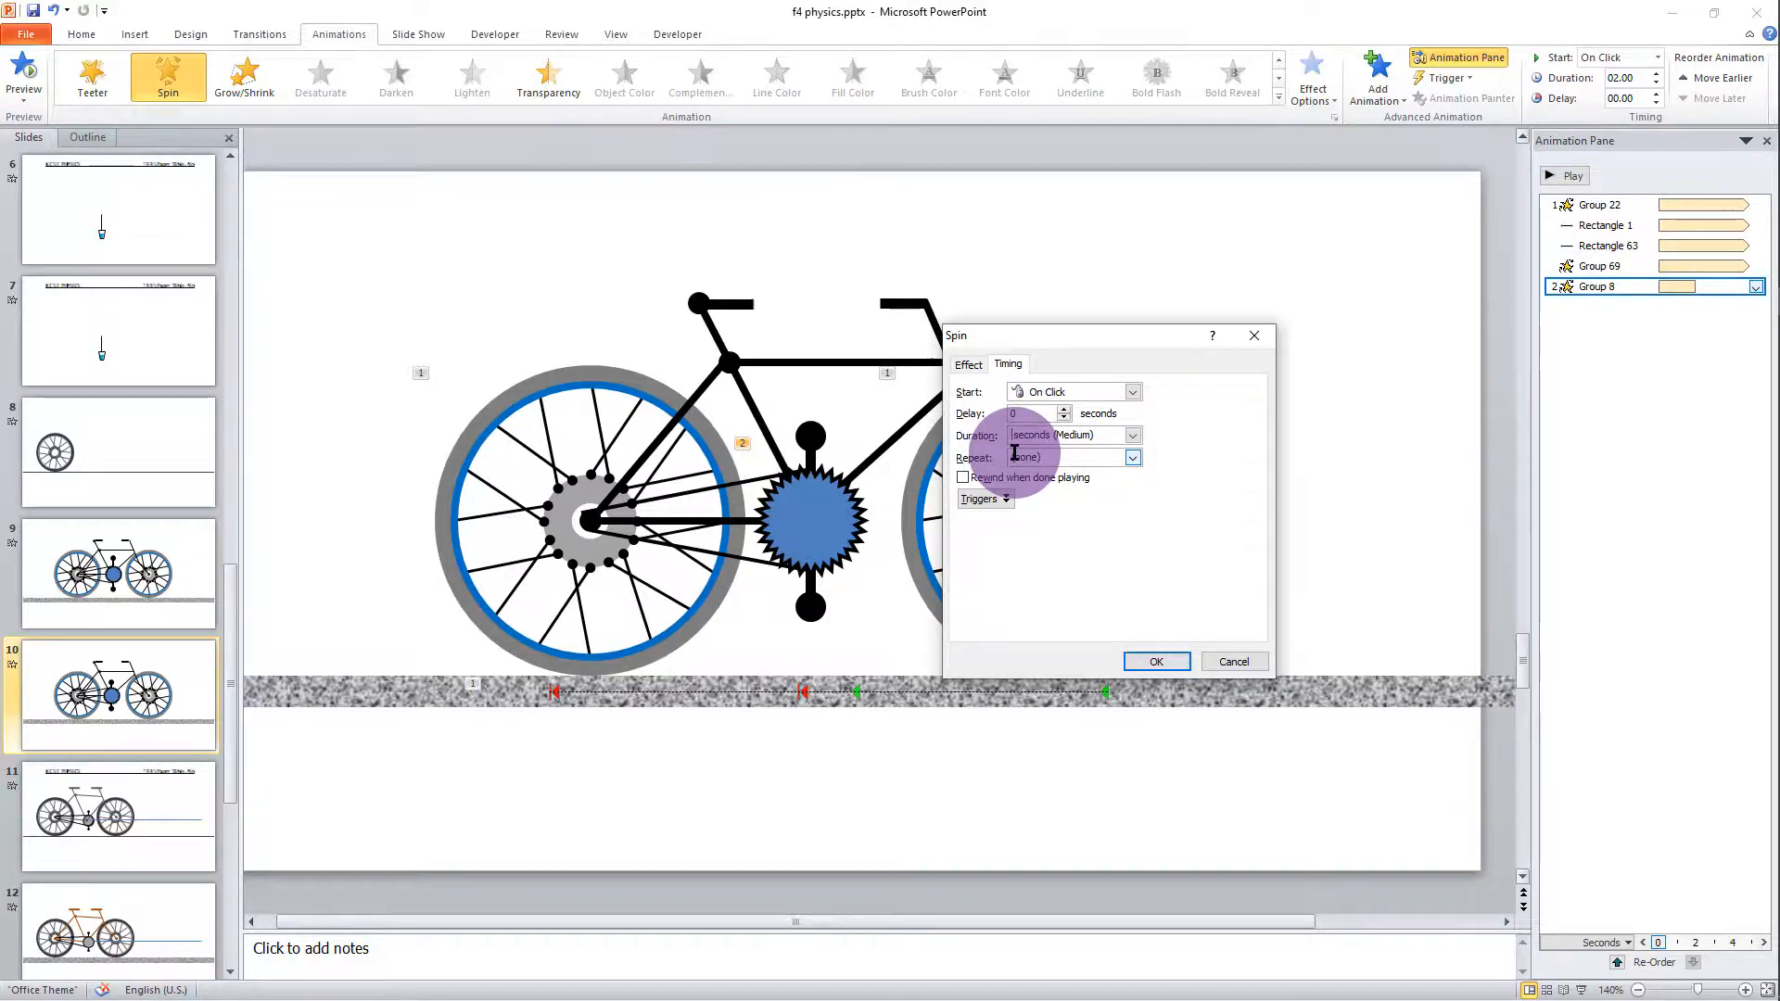
type("10")
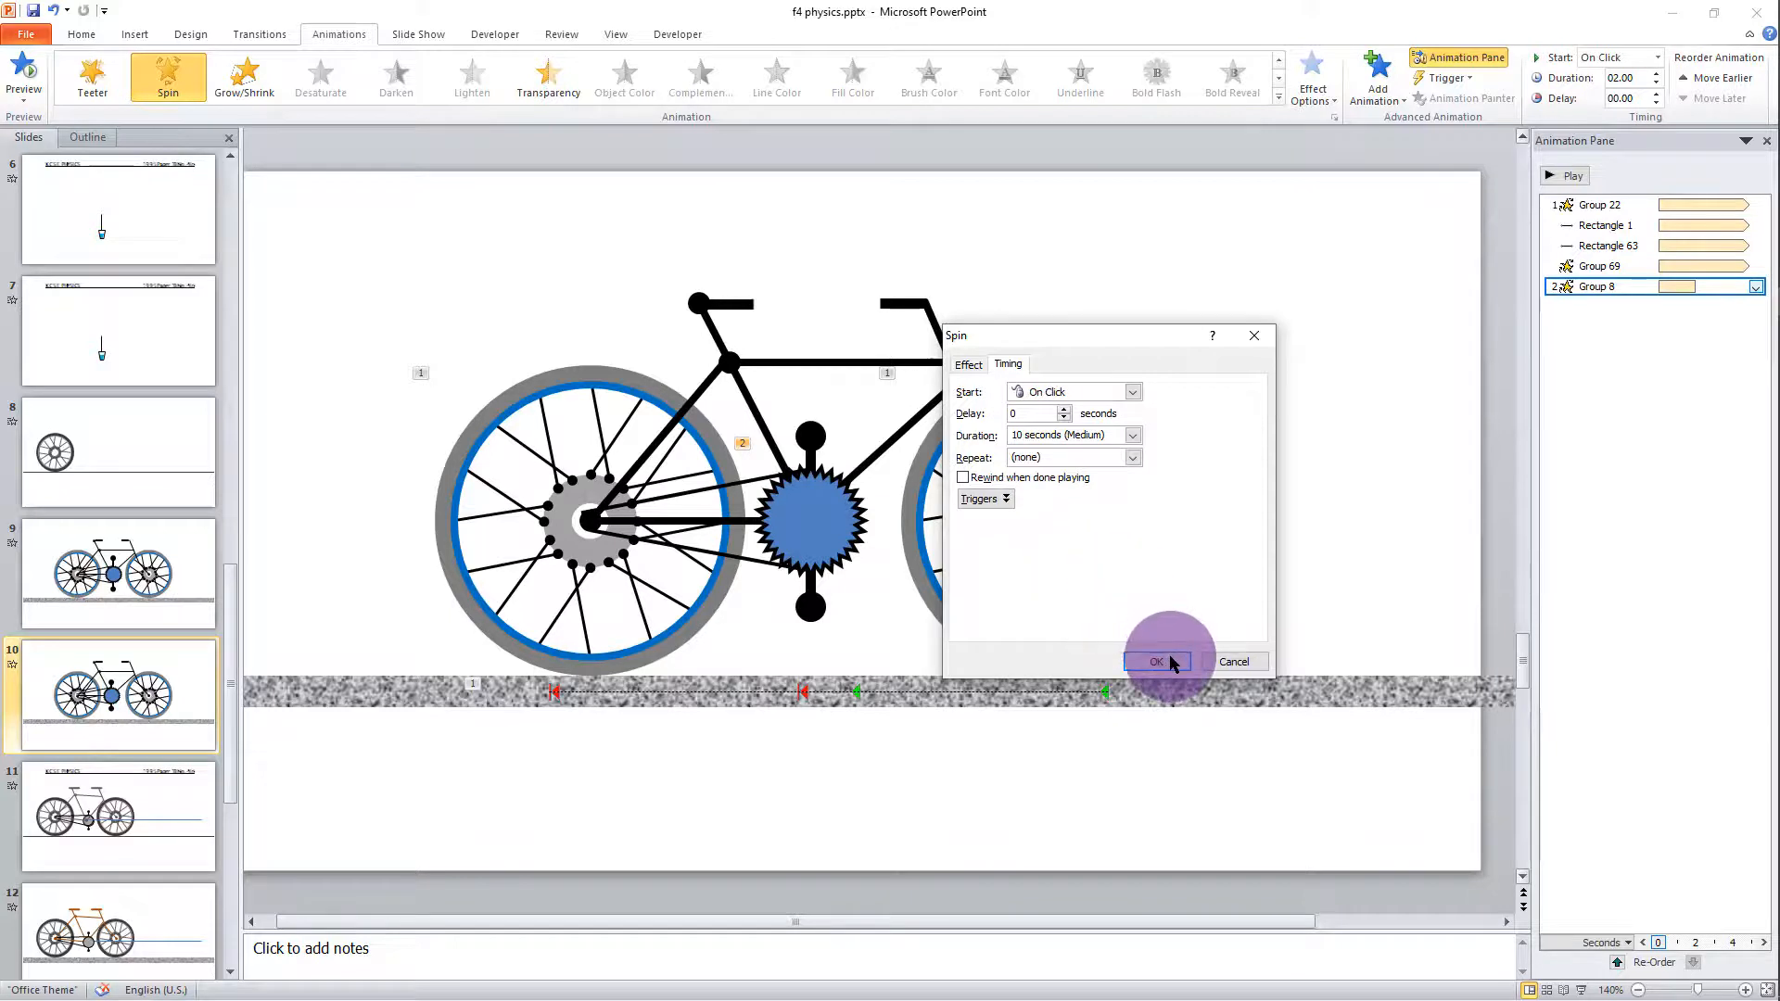
left_click(1133, 458)
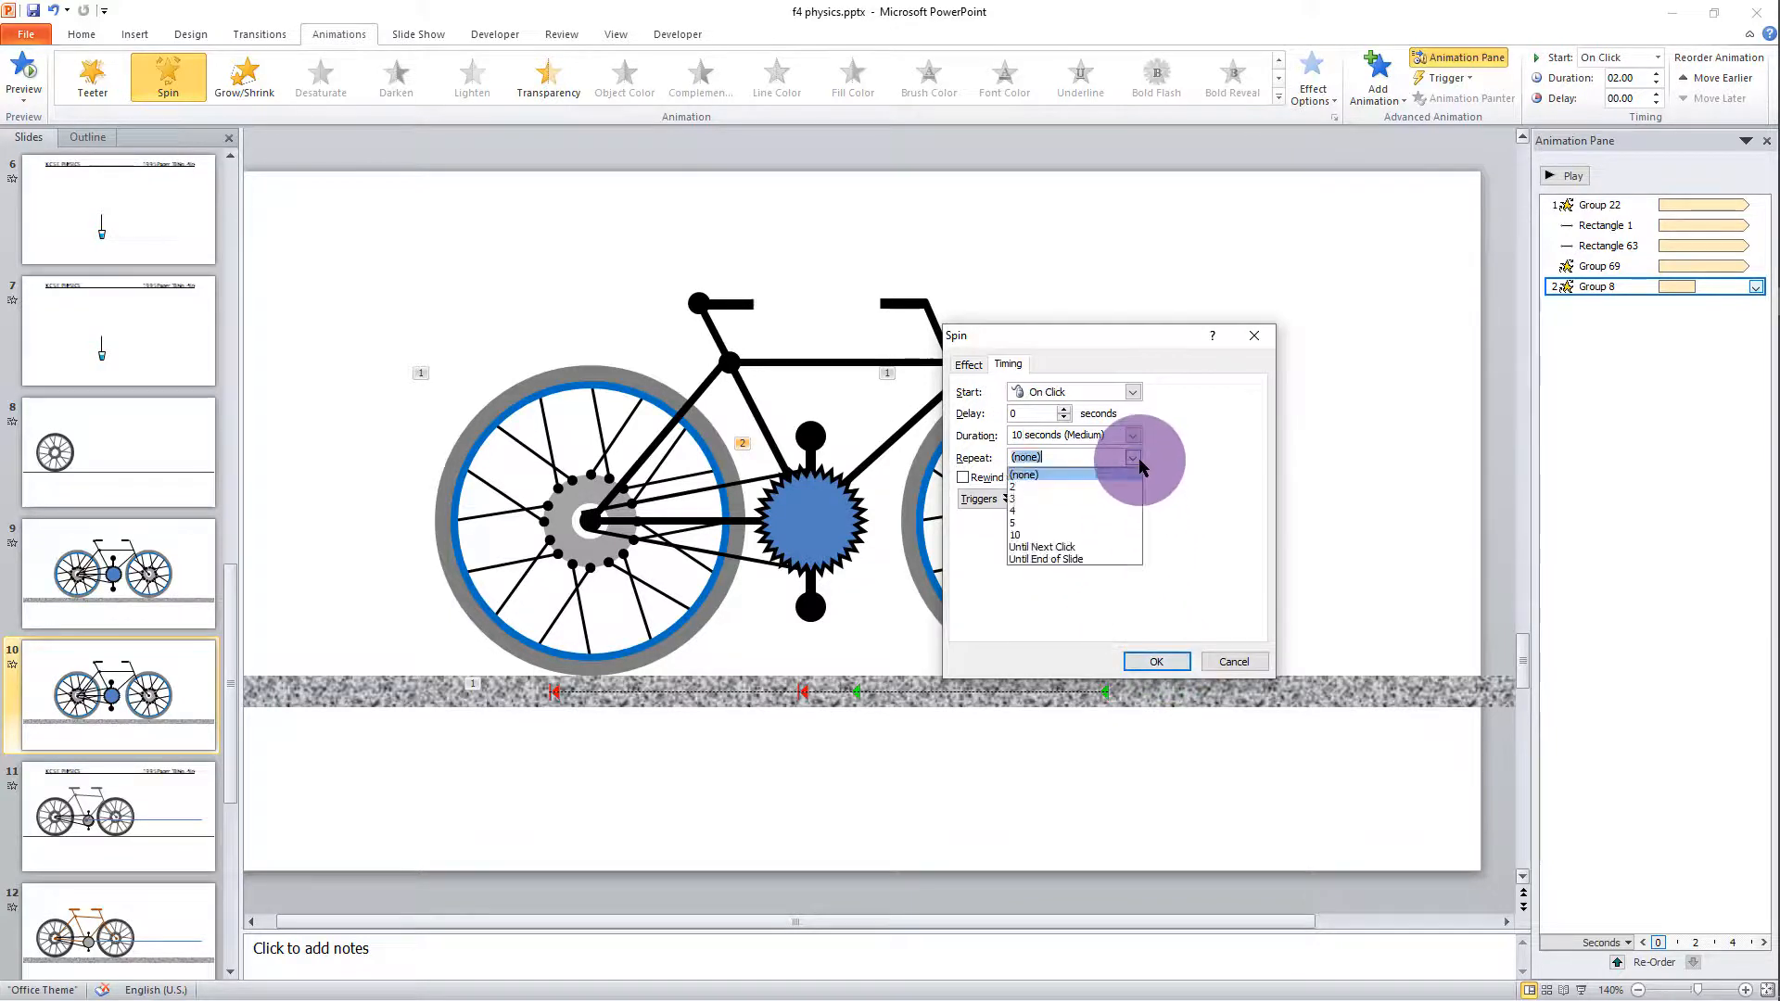
left_click(1103, 547)
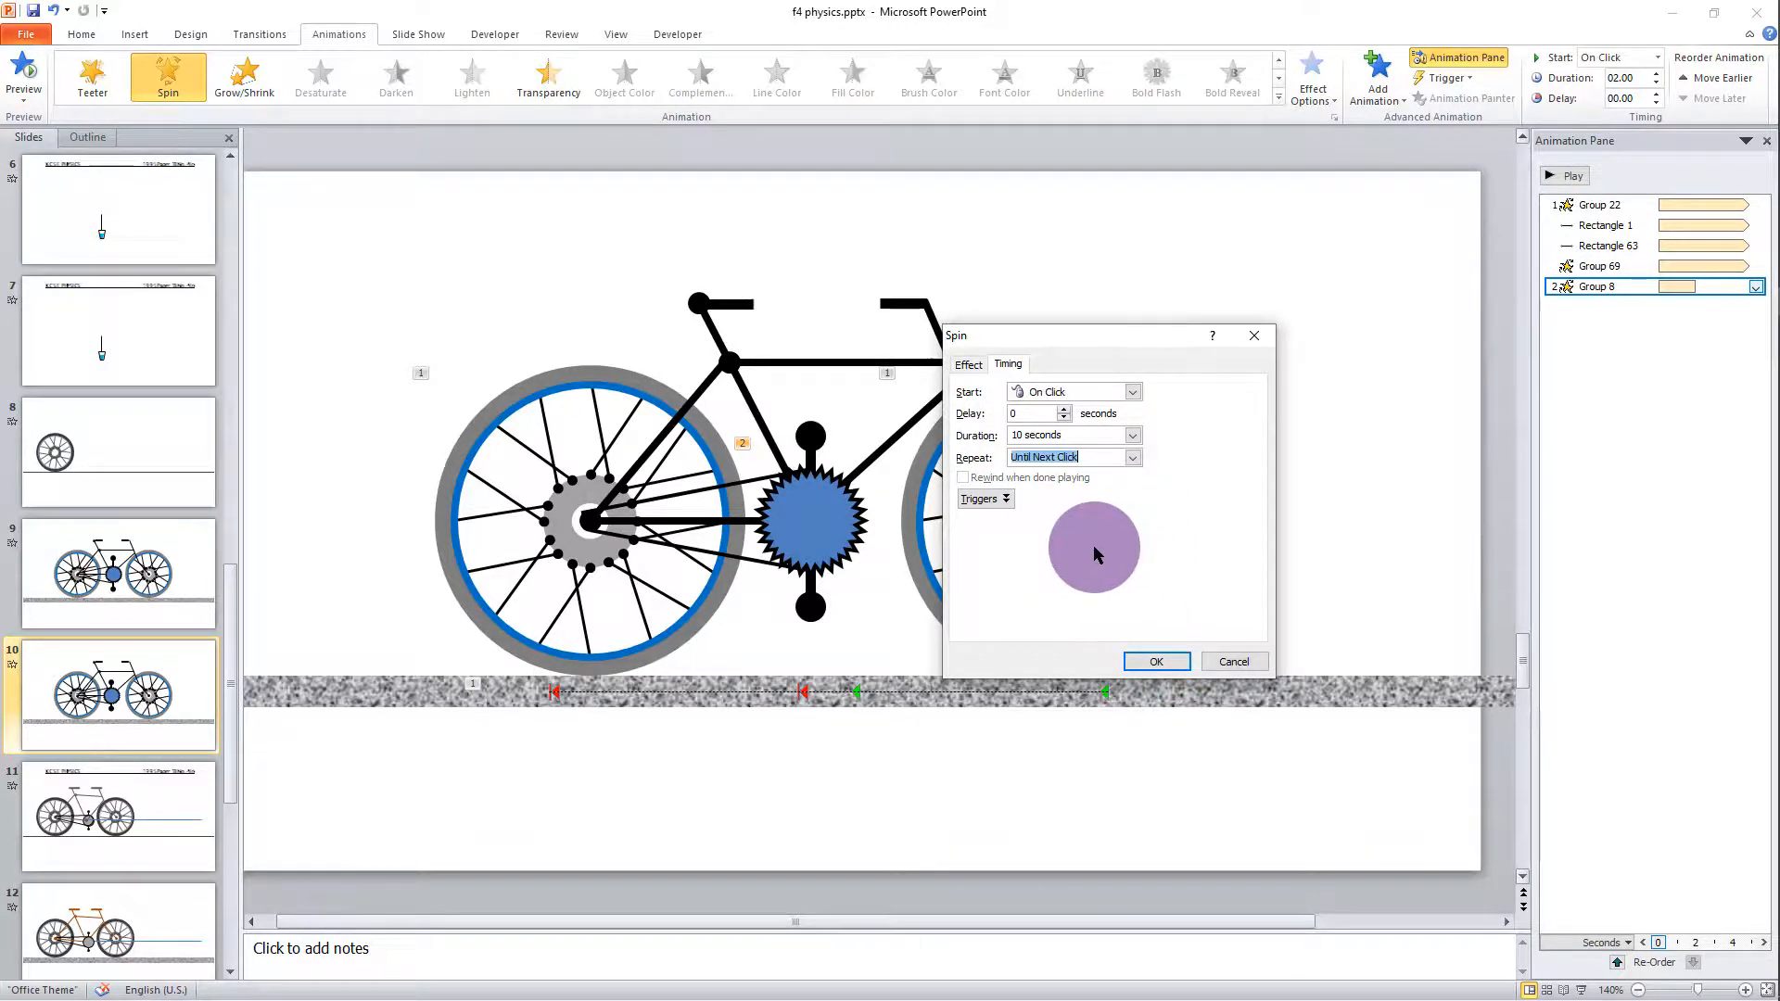
left_click(971, 364)
left_click(1156, 660)
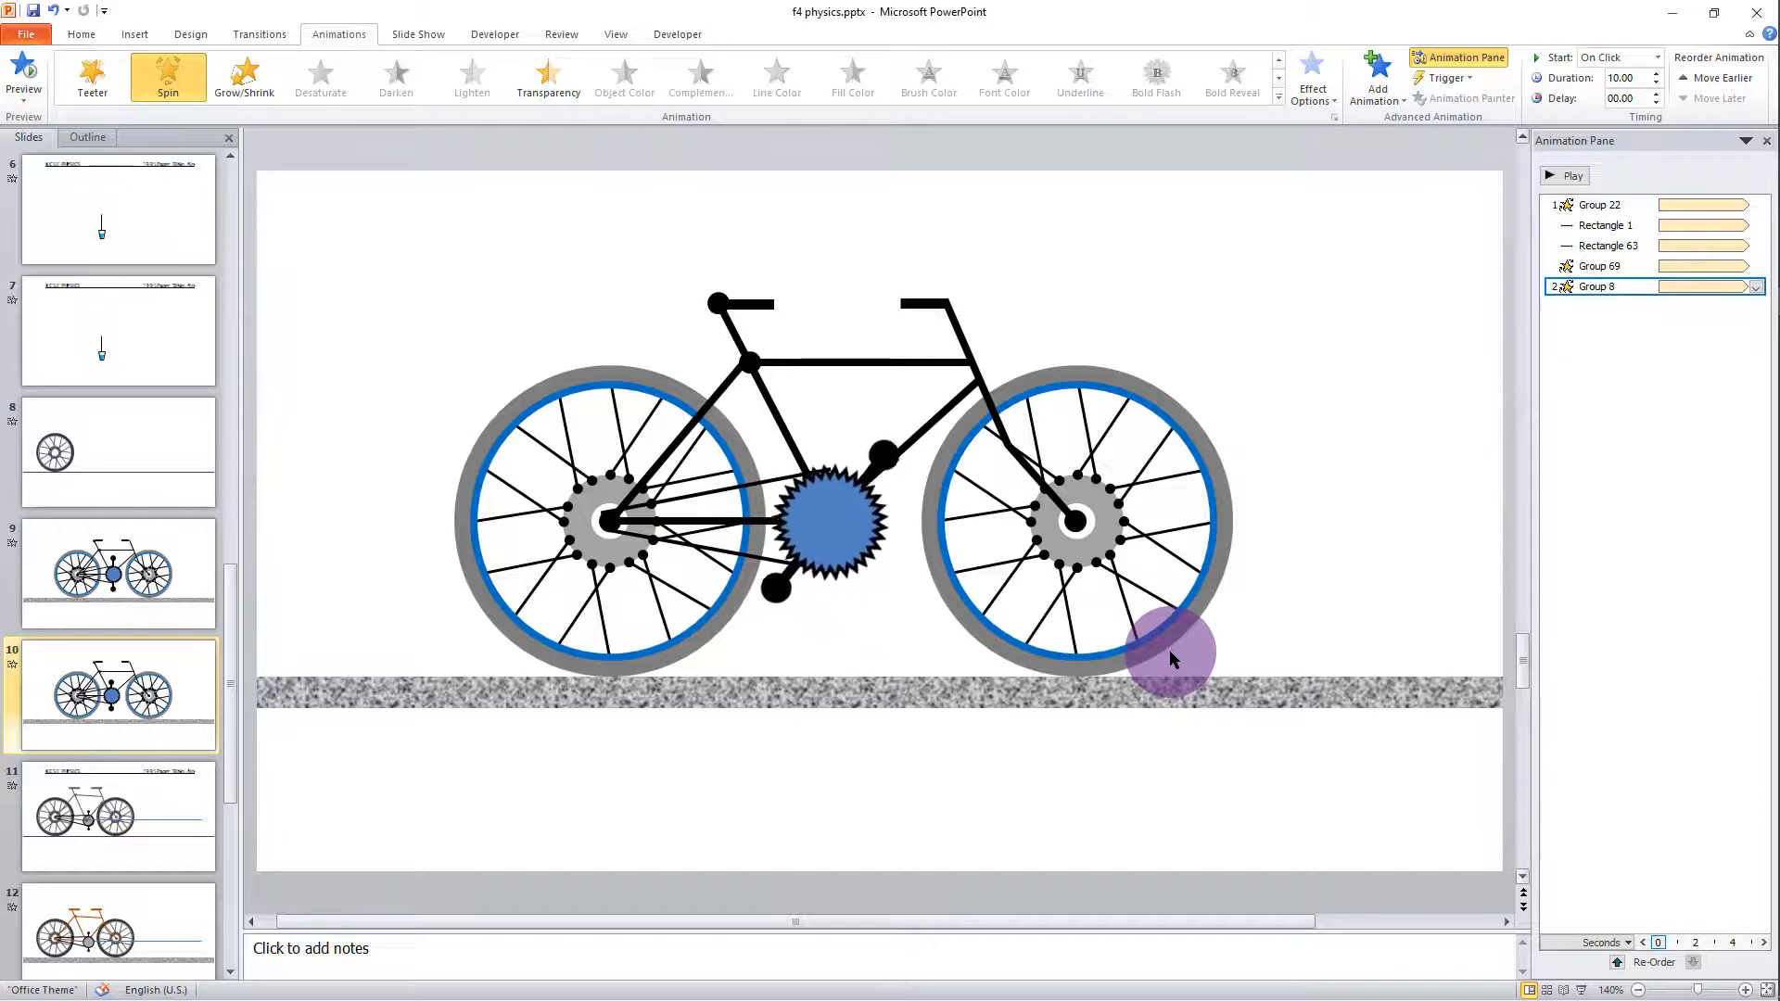
- Set the gear-and-crank spin to start with the previous animation and run the slide show from the current slide
left_click(1755, 287)
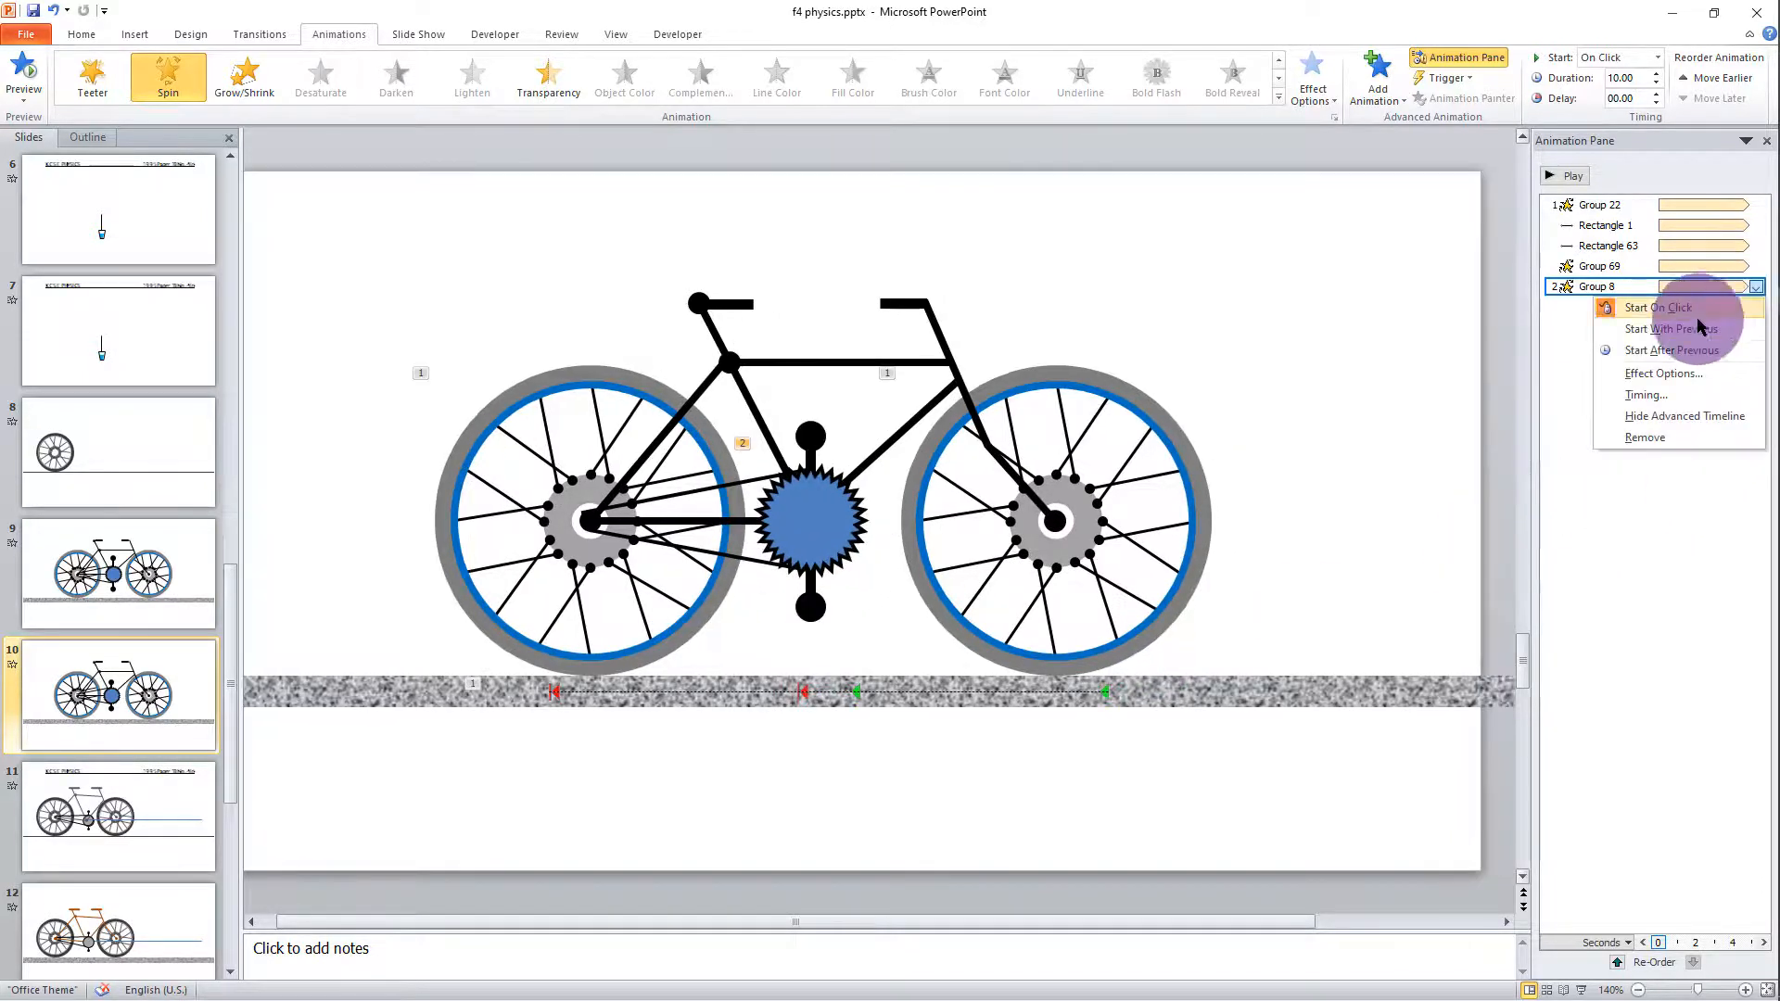
left_click(1685, 335)
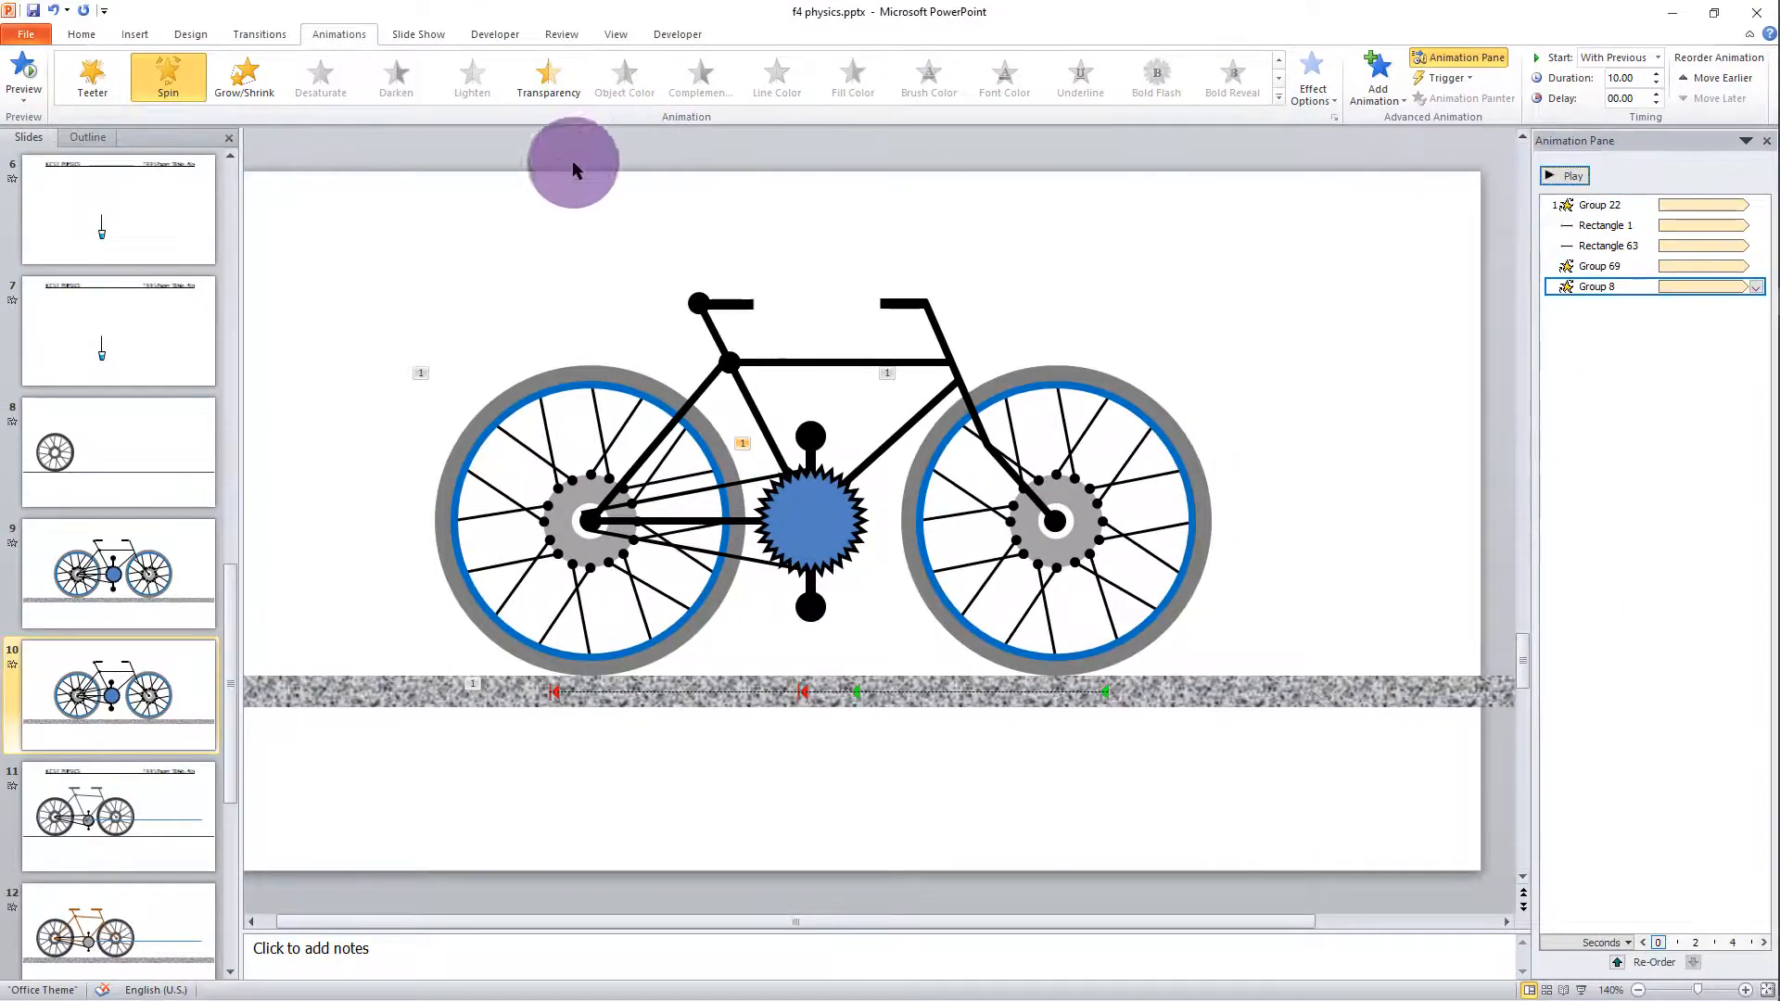
left_click(412, 37)
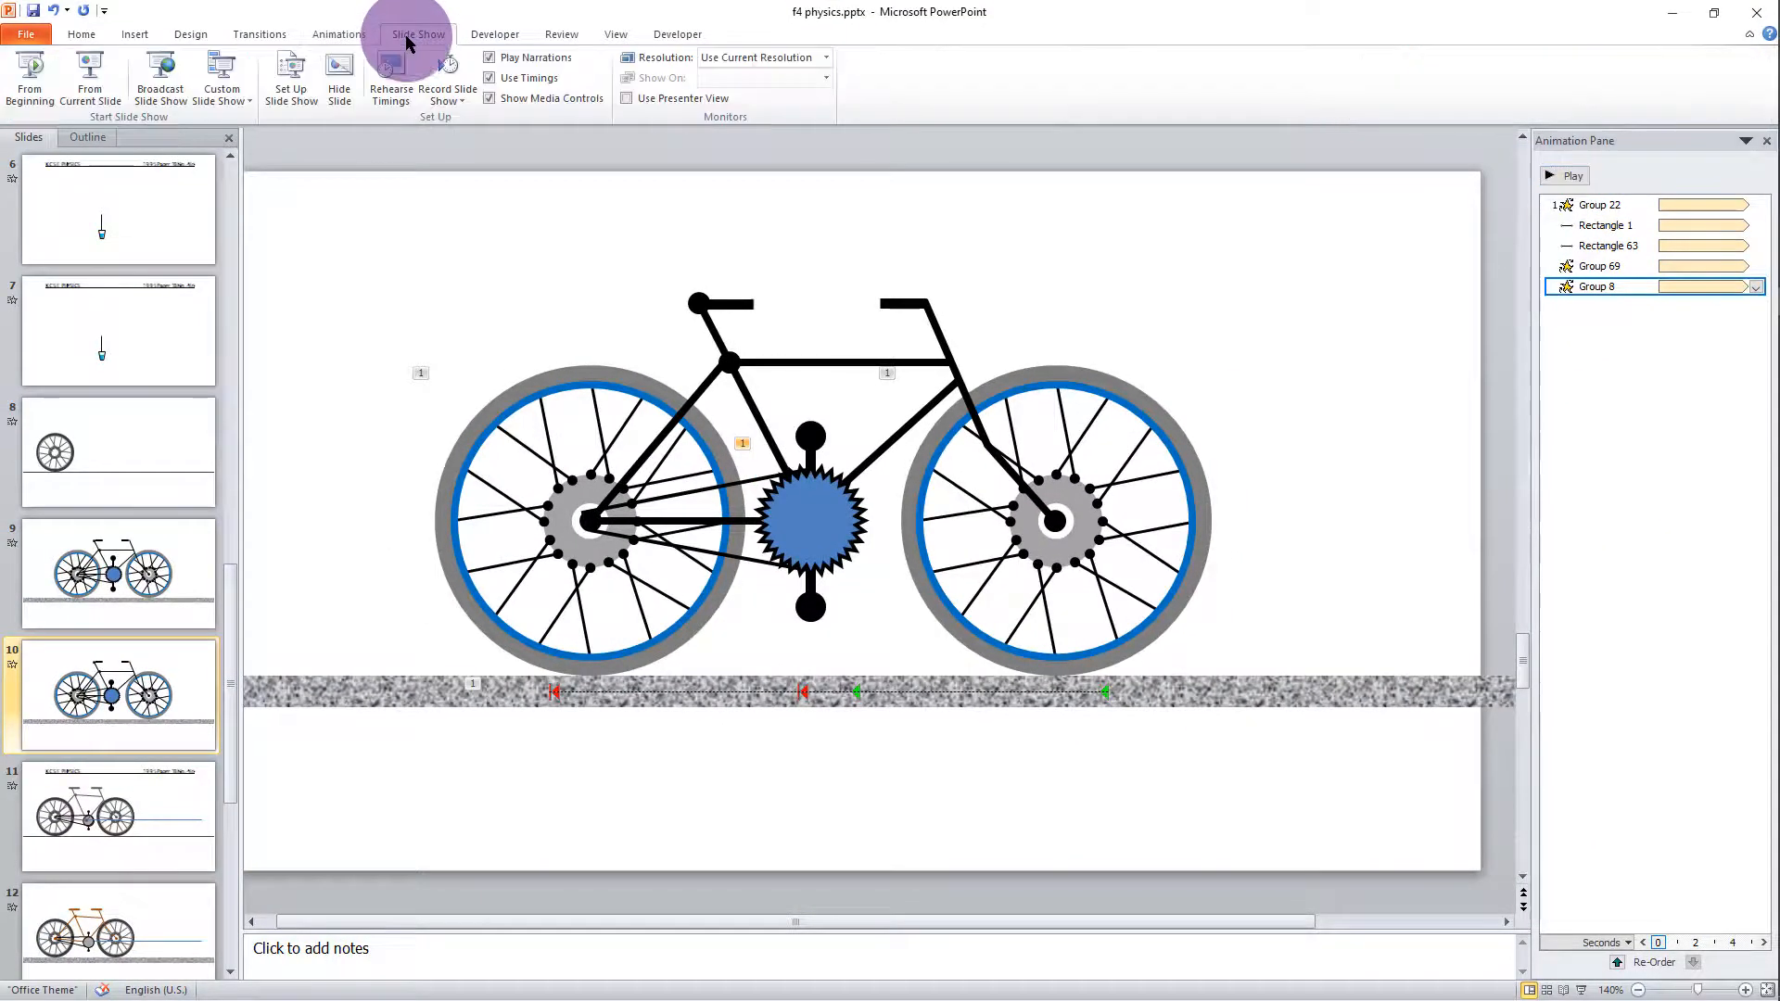
left_click(104, 95)
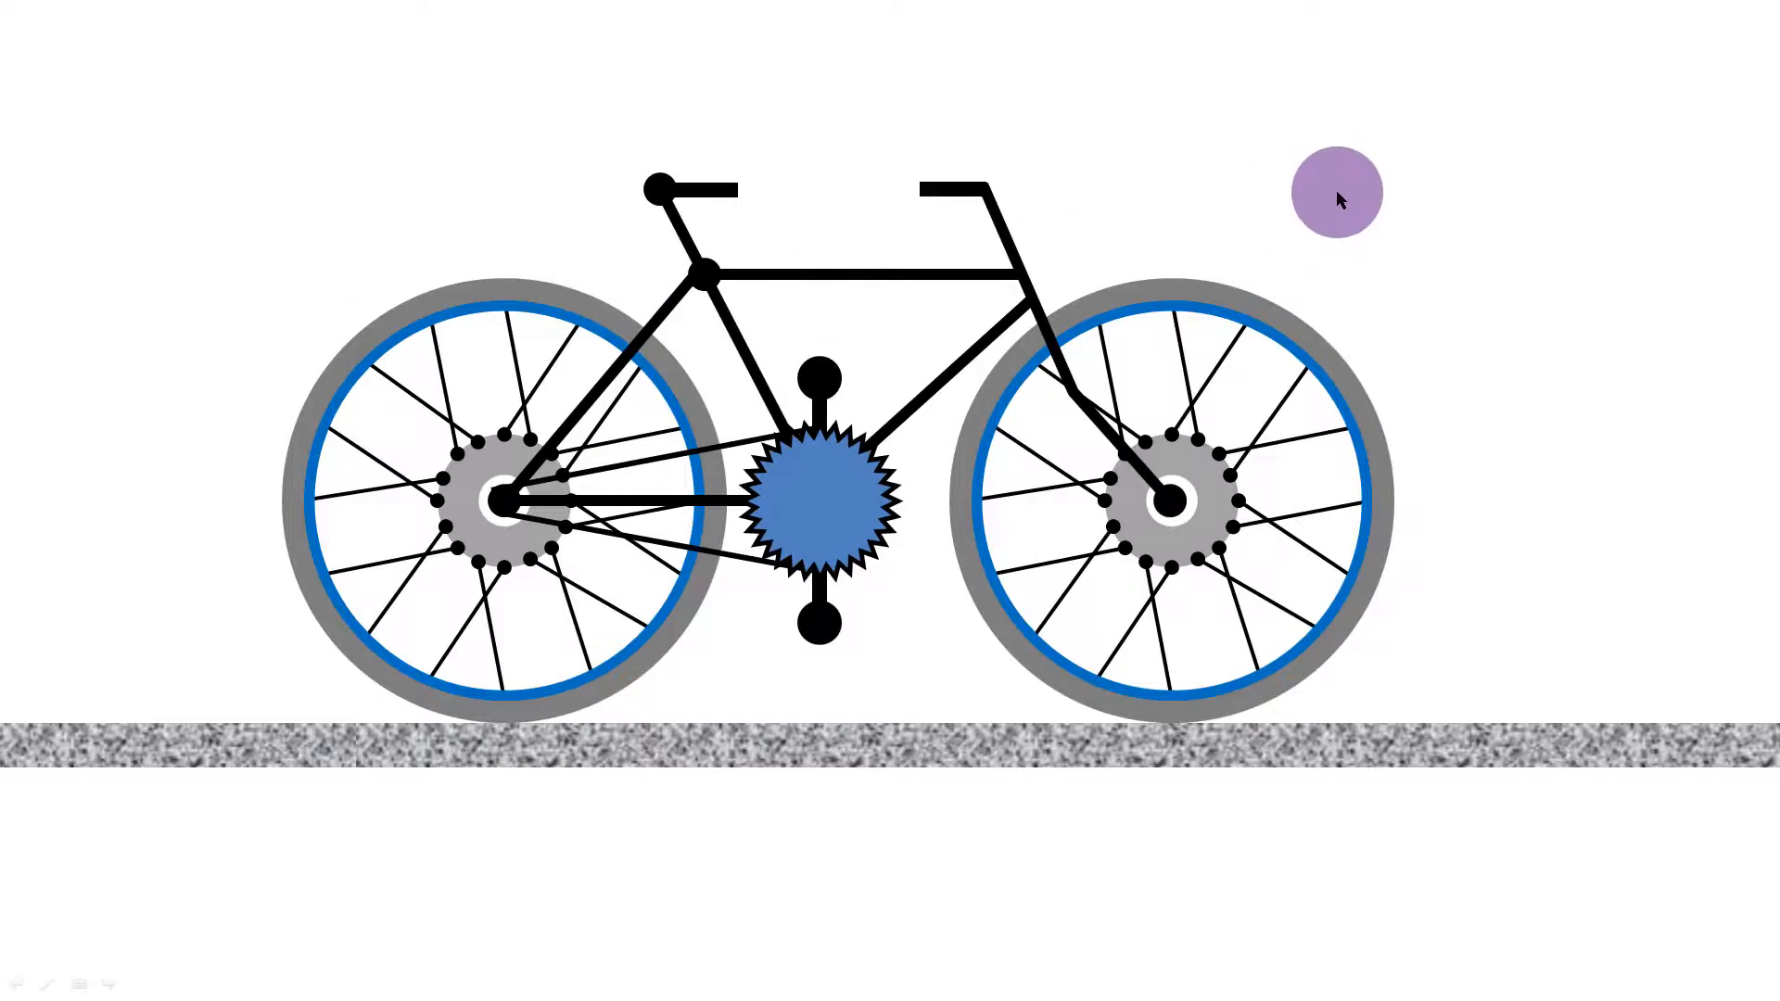